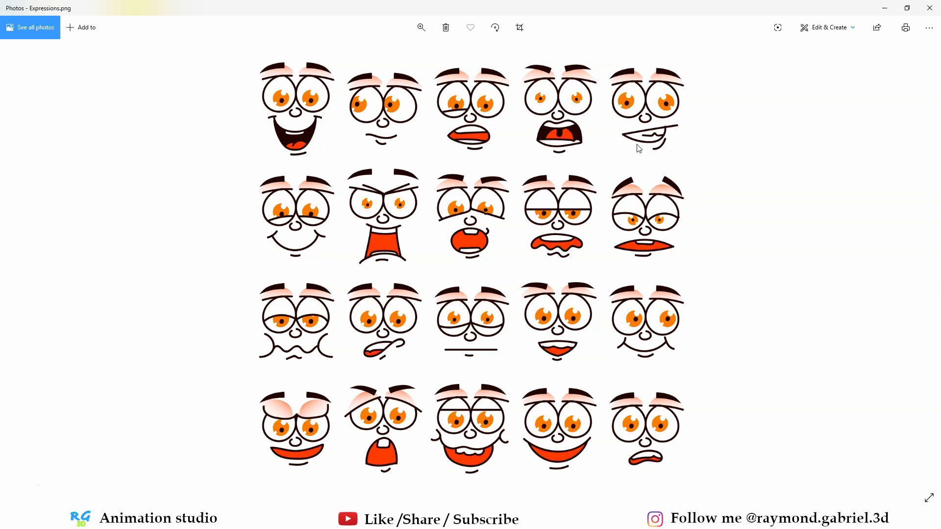
Step: Close the picture viewer, switch to GIMP and open Expressions.png in it as an image
key("alt+F4")
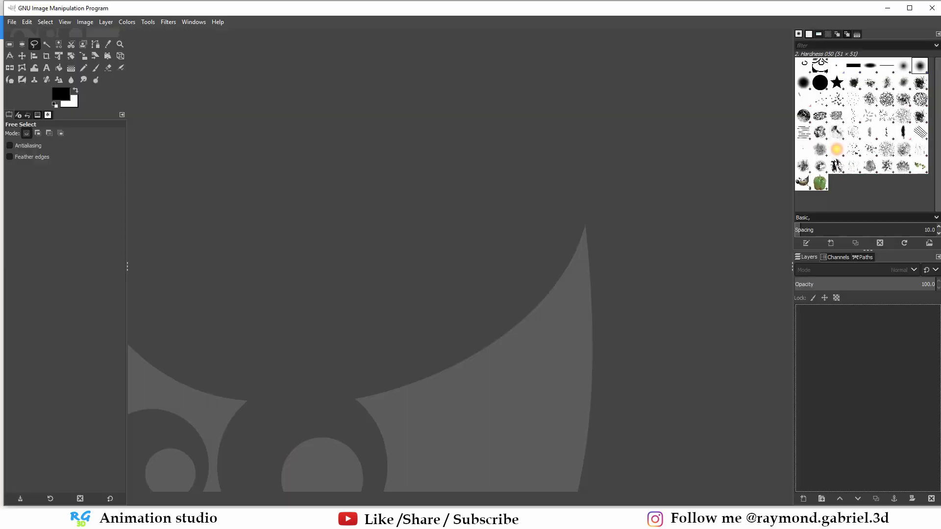
key("alt+Tab")
left_click_drag(135, 166, 449, 328)
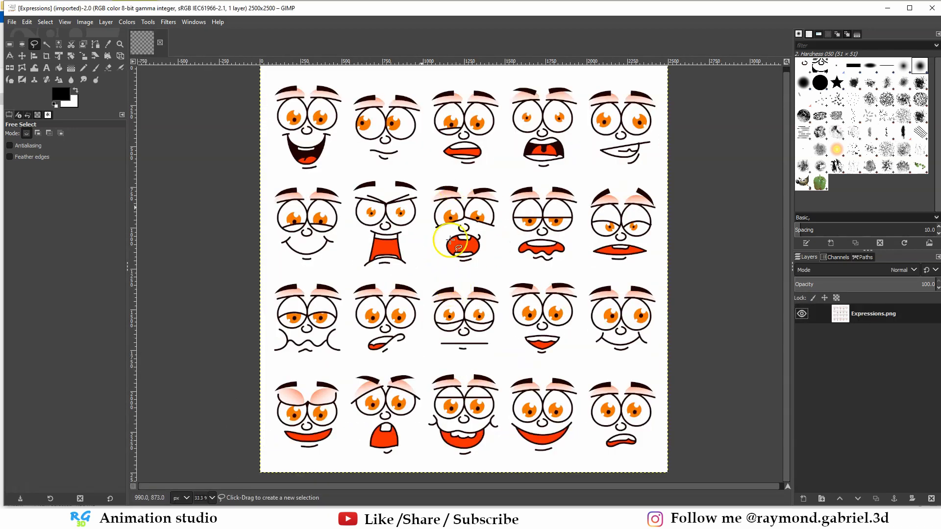
Step: Add an alpha channel to the Expressions.png layer
key("alt+l")
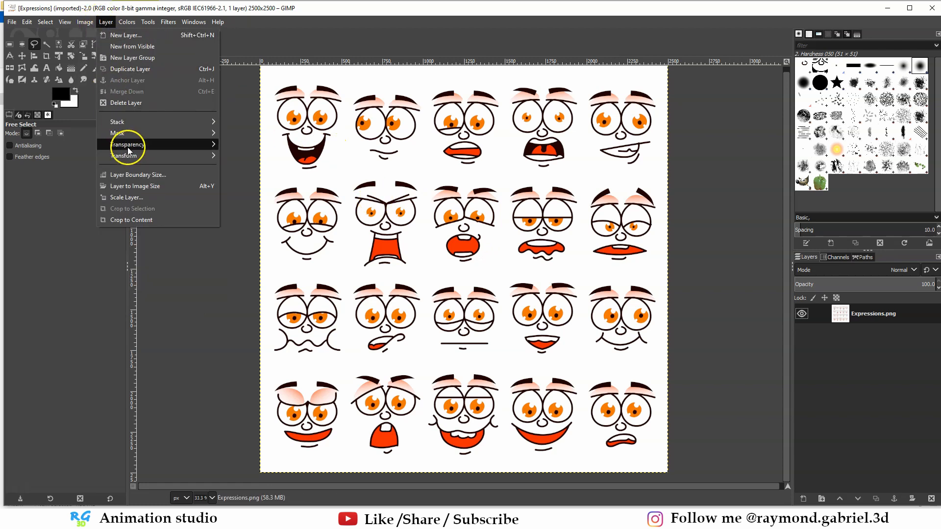
mouse_move(129, 146)
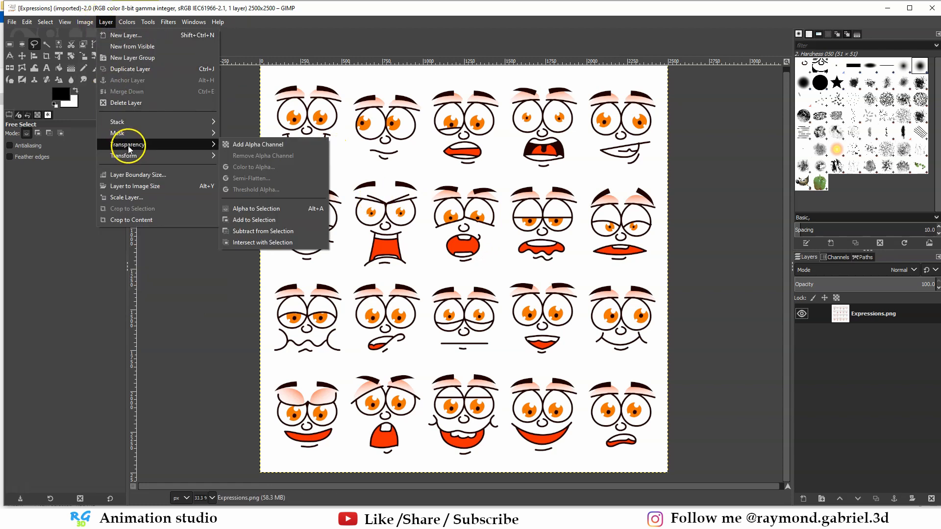
left_click(259, 147)
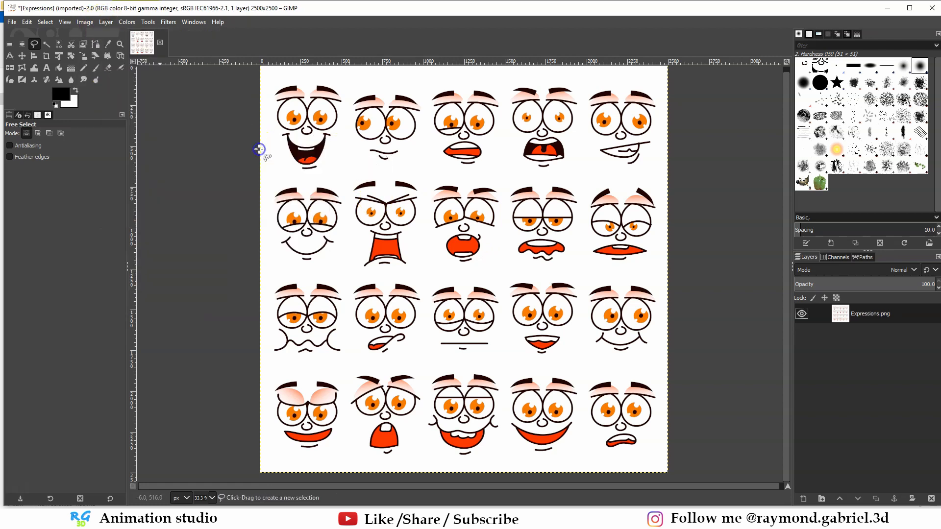
Step: Fuzzy-select the white background around the faces, cut it away to transparency and dismiss the selection
left_click(47, 44)
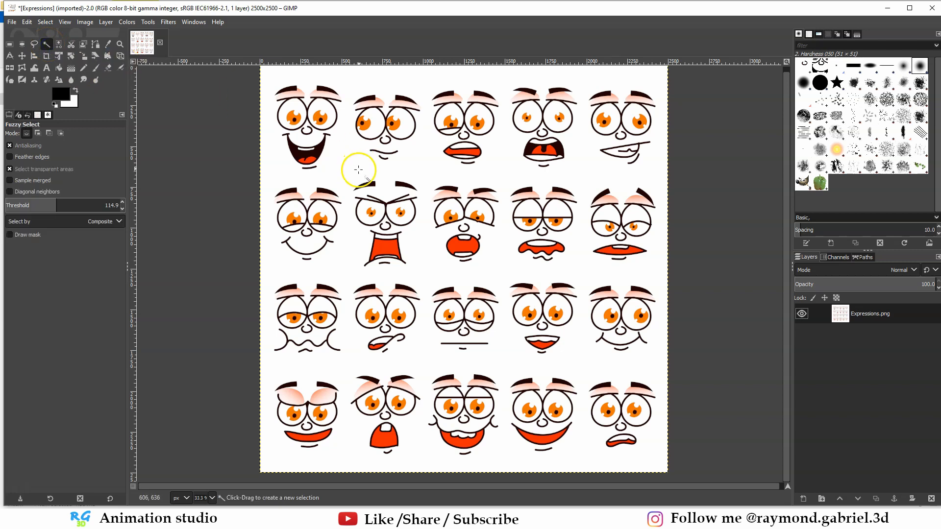
left_click(354, 170)
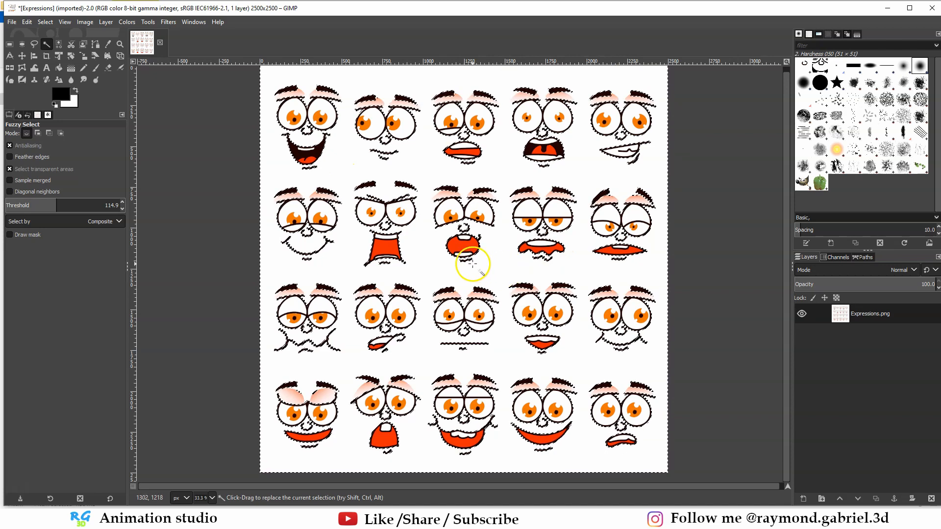
key("ctrl+x")
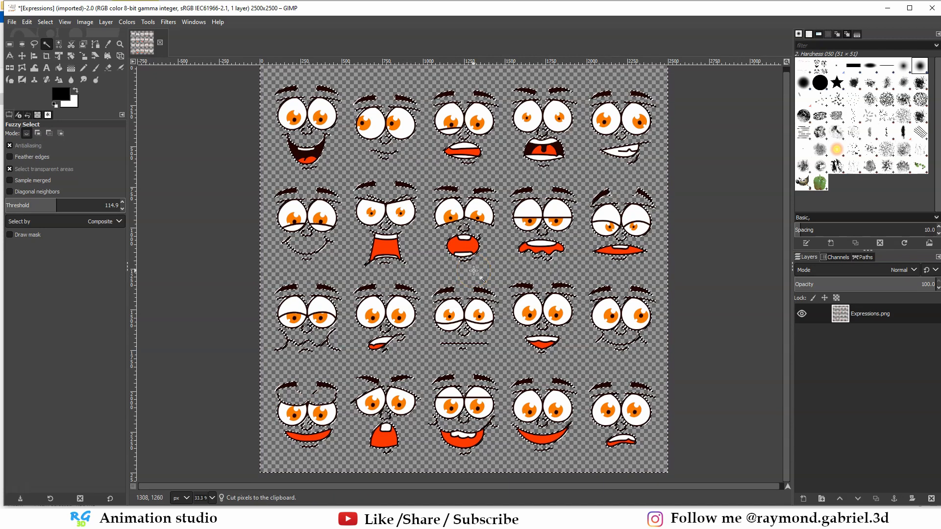
left_click(45, 22)
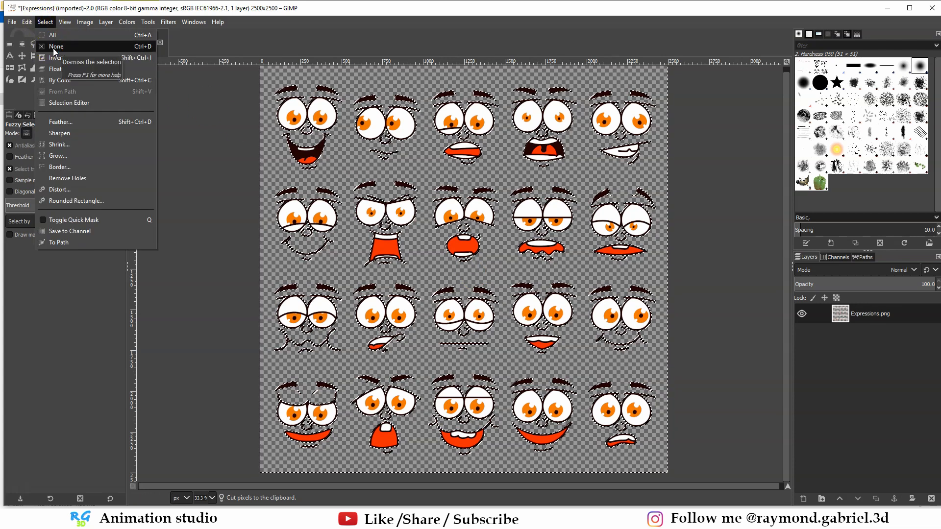
left_click(54, 47)
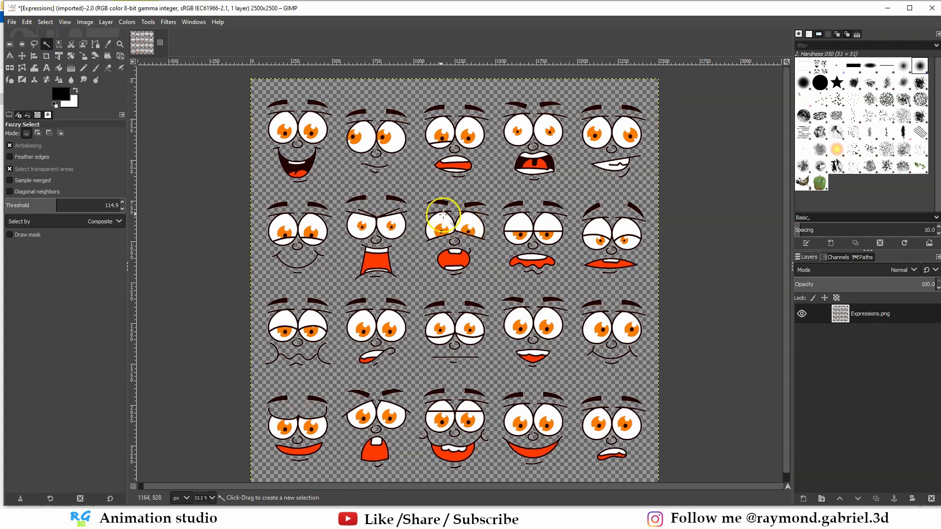
Step: Outline the first face's mouth in the top row with a Free Select selection
left_click(34, 45)
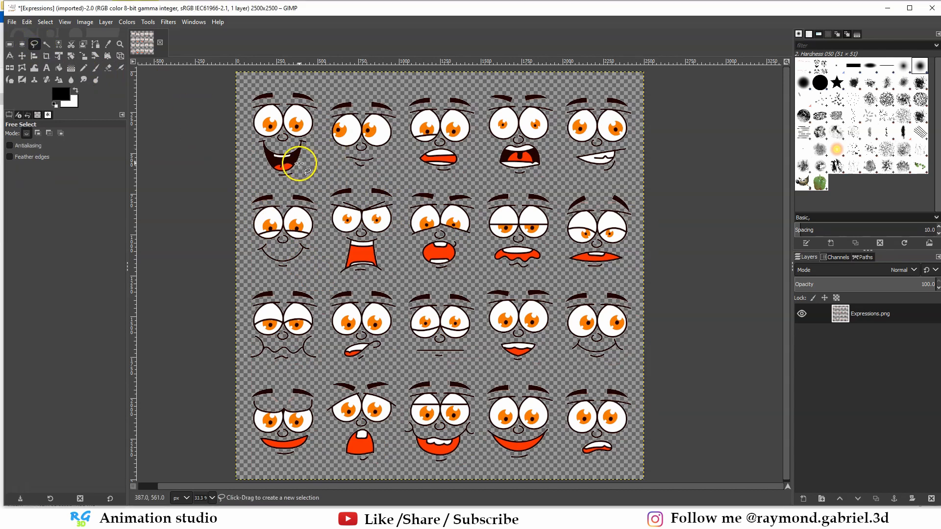
key("ctrl")
scroll(291, 167, "up", 3, "ctrl")
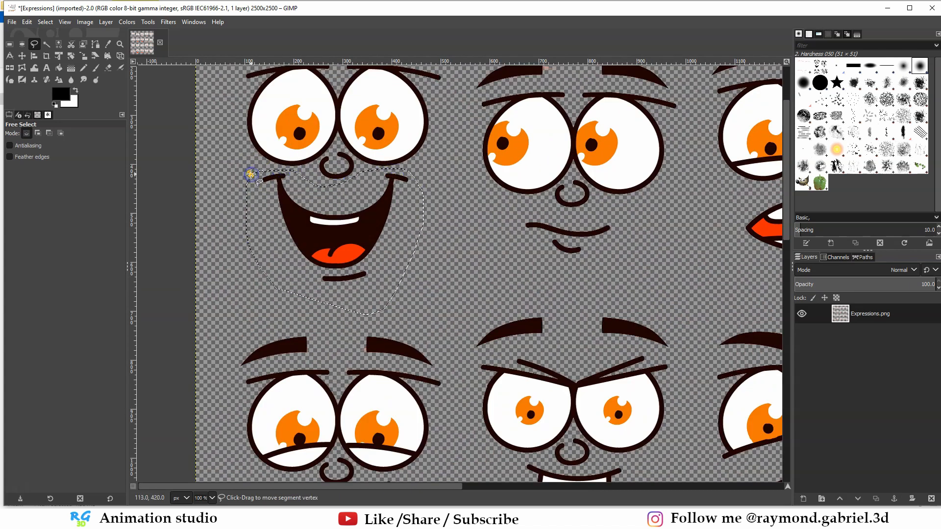
key("Return")
middle_click_drag(413, 240, 336, 230)
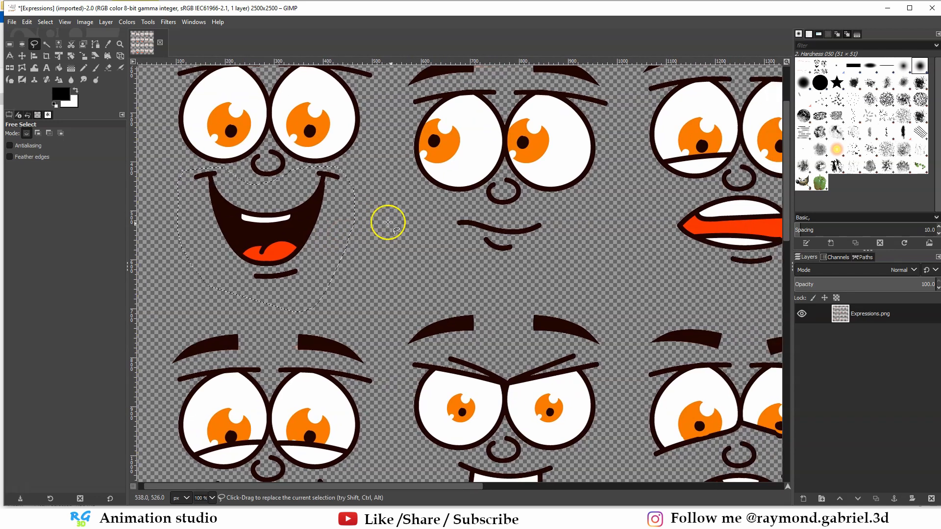
Step: Add freehand outlines around the second and third mouths of the top row to the selection
key("shift")
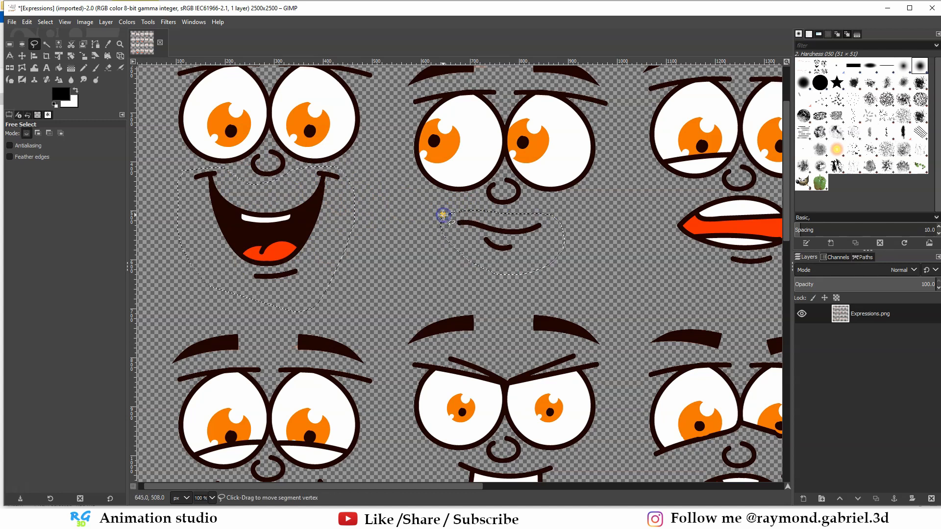
key("Return")
key("minus")
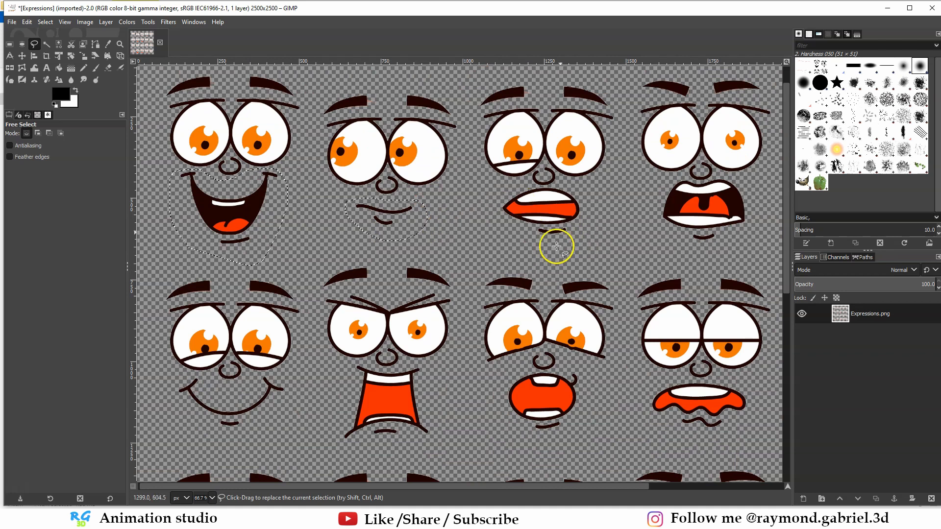
scroll(572, 242, "up", 2, "ctrl")
scroll(451, 210, "up", 2, "ctrl")
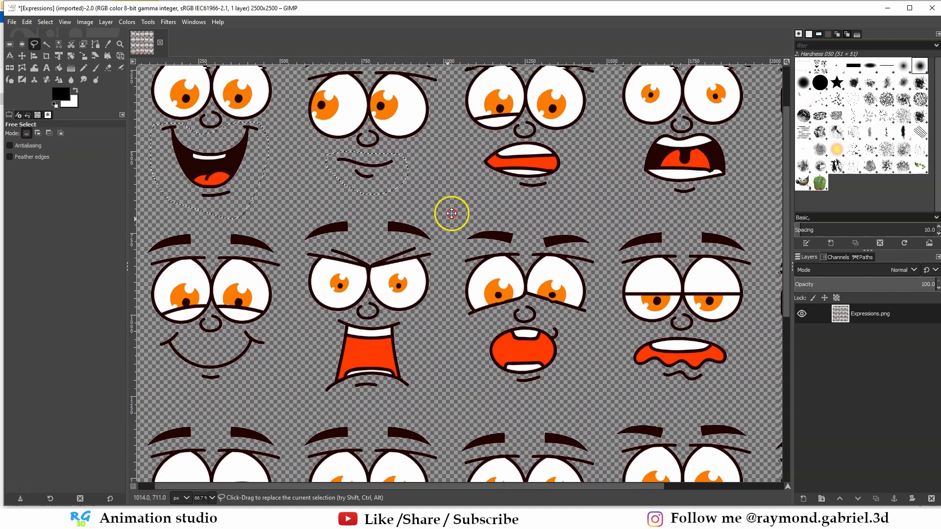
middle_click_drag(455, 228, 400, 259)
mouse_move(388, 223)
left_mouse_down("shift")
mouse_move(406, 211)
mouse_move(388, 224)
left_mouse_up("shift")
key("Return")
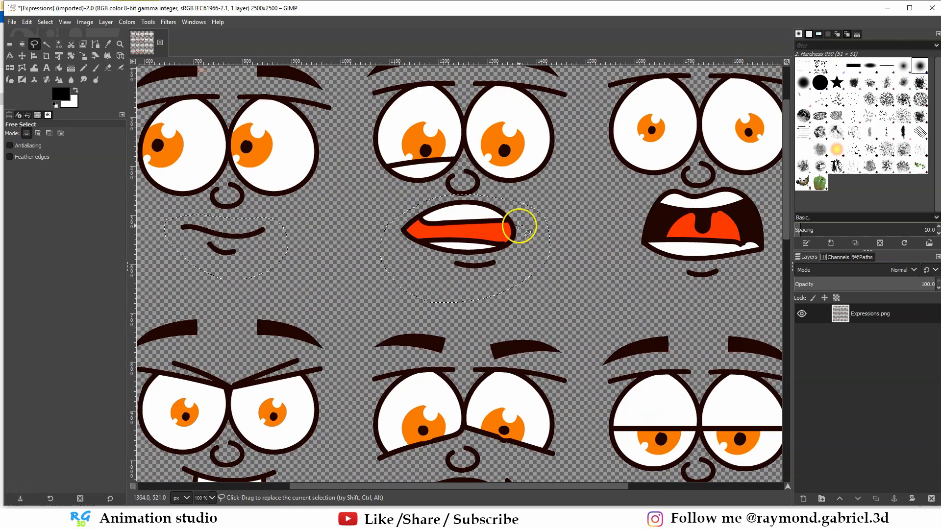
Step: Extend the selection with freehand outlines around the fourth and fifth mouths of the top row
middle_click_drag(453, 191, 433, 191)
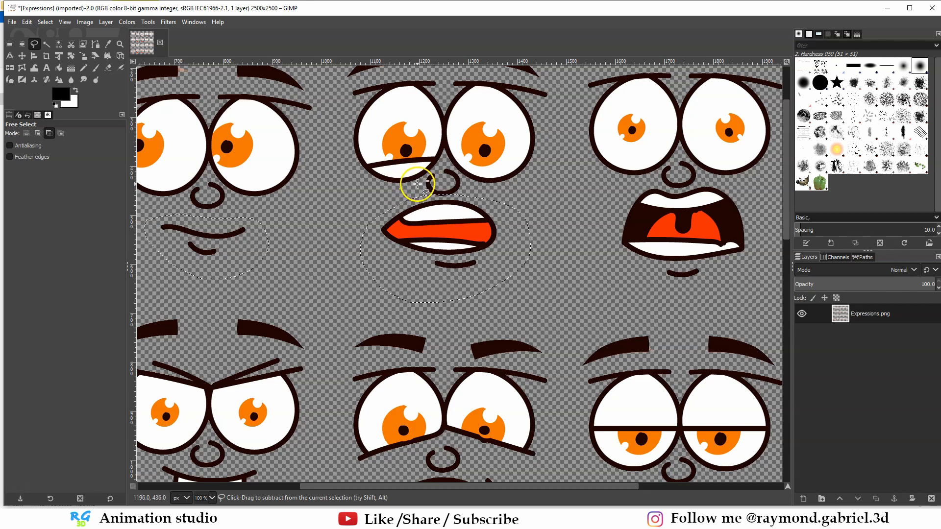
middle_click_drag(579, 203, 391, 165)
left_click_drag(432, 163, 518, 148, "shift")
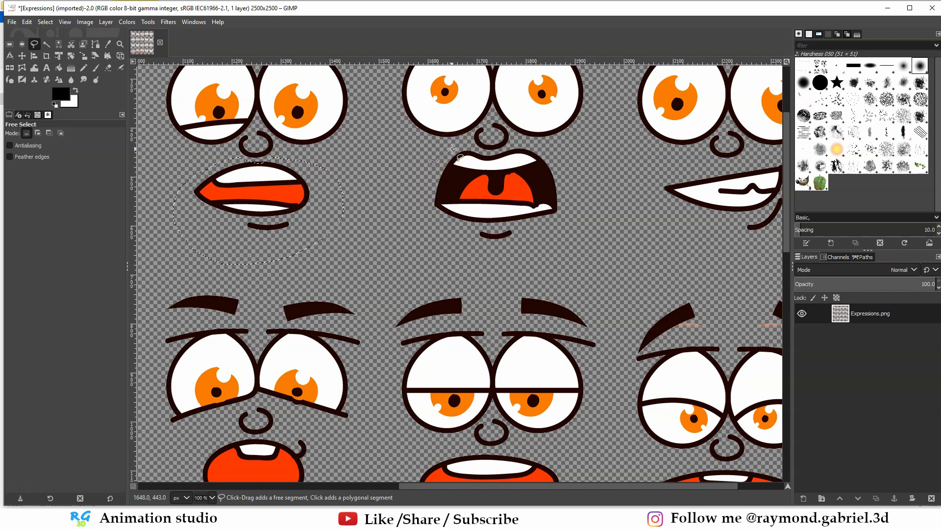
left_click_drag(463, 147, 433, 163)
middle_click_drag(607, 206, 410, 199)
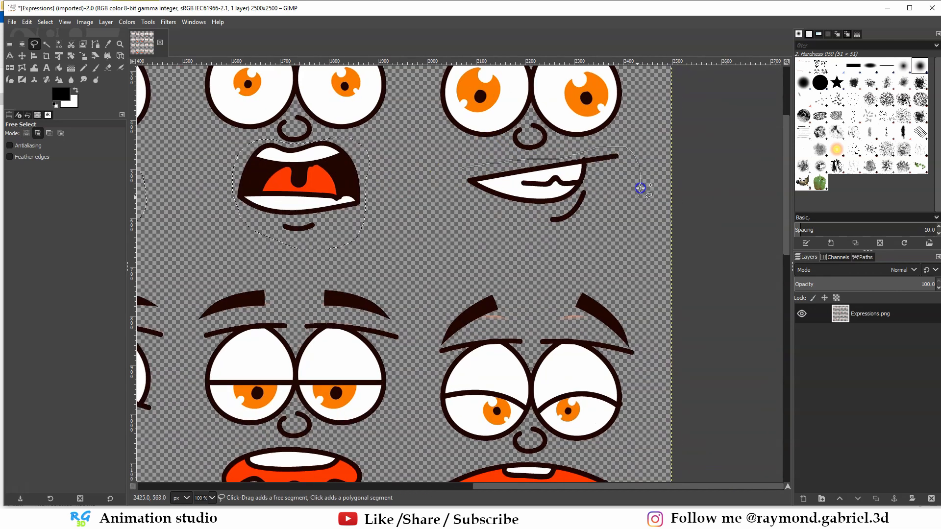
Step: Add all the mouths of the second row of faces to the freehand selection
scroll(490, 245, "down", 1, "ctrl")
left_click_drag(304, 248, 395, 252, "shift")
middle_click_drag(579, 264, 421, 228)
left_click_drag(460, 223, 497, 221, "shift")
middle_click_drag(608, 265, 302, 229)
mouse_move(313, 200)
left_mouse_down("shift")
mouse_move(375, 195)
mouse_move(312, 200)
left_mouse_up("shift")
middle_click_drag(274, 382, 638, 193)
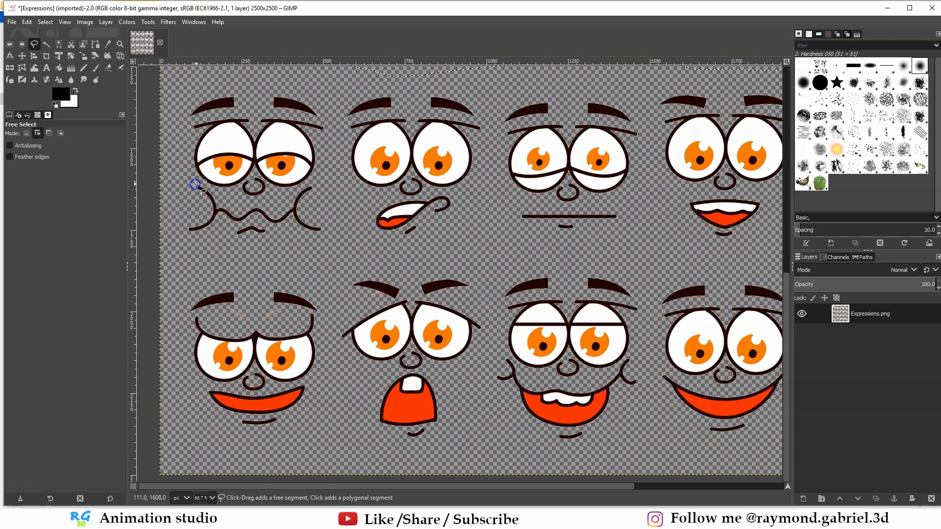
Step: Add all the mouths of the third row of faces to the freehand selection
left_click_drag(197, 185, 188, 195, "shift")
middle_click_drag(539, 294, 268, 273)
mouse_move(219, 190)
left_mouse_down("shift")
mouse_move(645, 174)
mouse_move(219, 191)
left_mouse_up("shift")
Step: Add all the mouths of the bottom row of faces to the freehand selection
middle_click_drag(343, 342, 598, 231)
left_click_drag(176, 251, 238, 257, "shift")
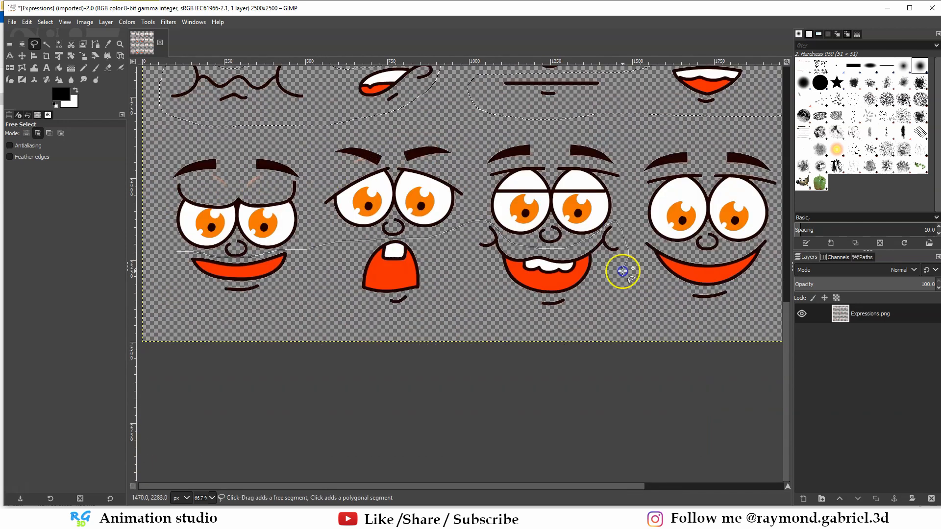
left_click_drag(622, 271, 177, 251, "shift")
middle_click_drag(639, 252, 370, 225)
mouse_move(373, 216)
left_mouse_down("shift")
mouse_move(500, 210)
mouse_move(373, 216)
left_mouse_up("shift")
scroll(445, 223, "down", 2, "ctrl")
middle_click_drag(448, 181, 491, 359)
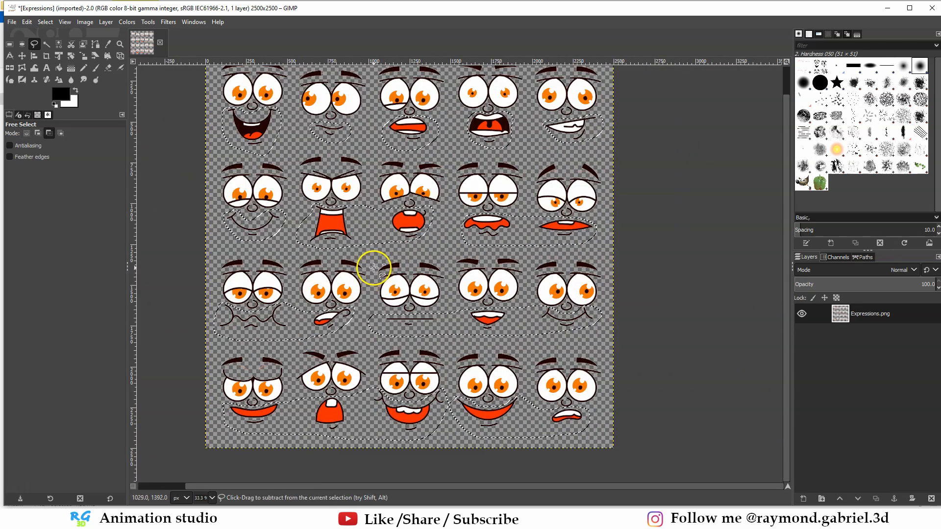
Step: Cut the selected mouths from Expressions.png, paste them onto a new layer and hide that layer
key("ctrl+x")
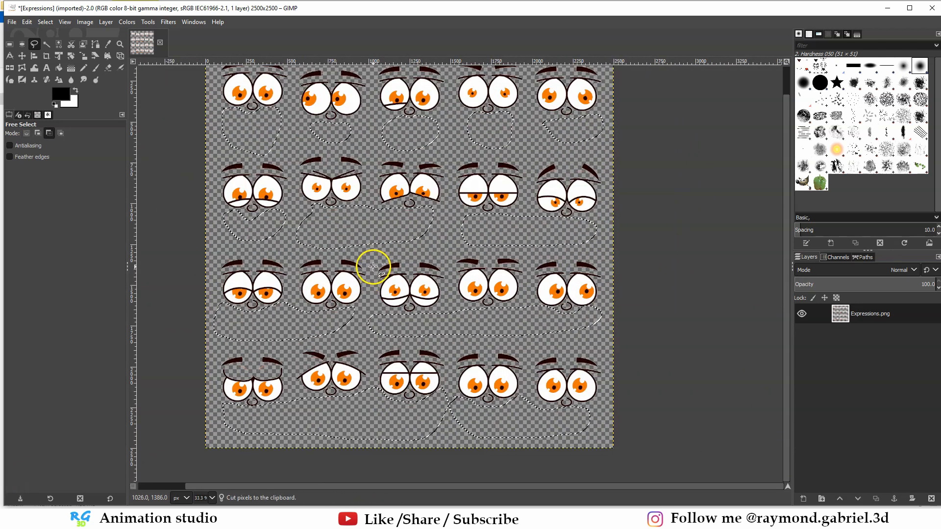
key("ctrl+v")
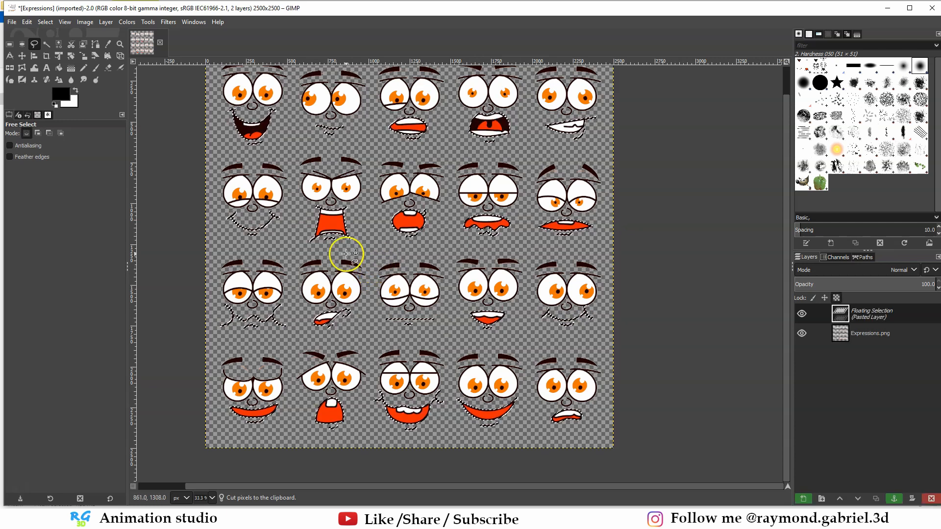
right_click(871, 319)
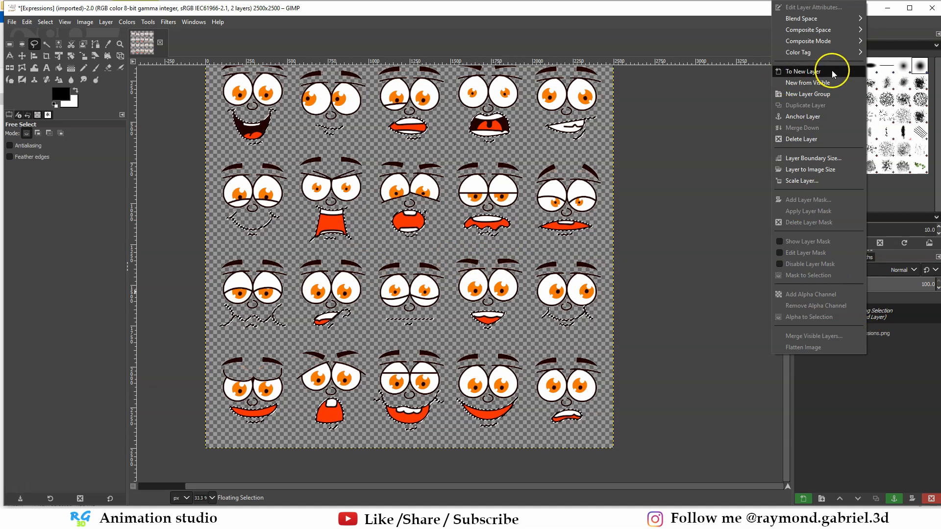
left_click(812, 72)
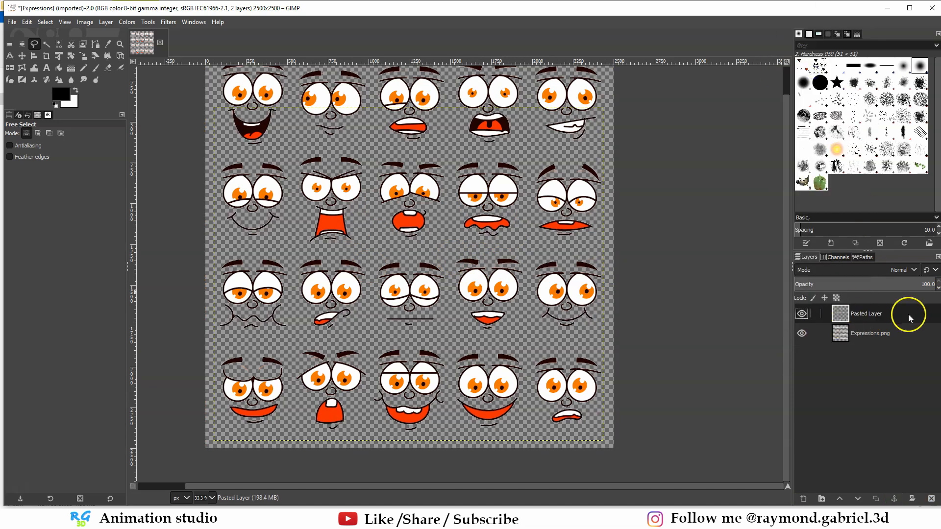
left_click(802, 314)
Step: On the Expressions.png layer, outline the first face's eyes freehand, leaving out the eyebrows and nose
middle_click_drag(390, 184, 433, 239)
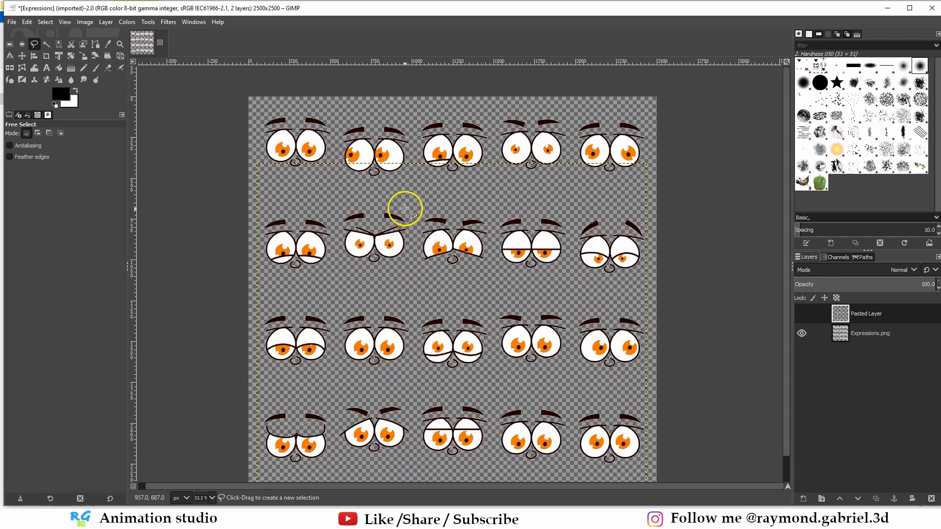
scroll(297, 130, "down", 2)
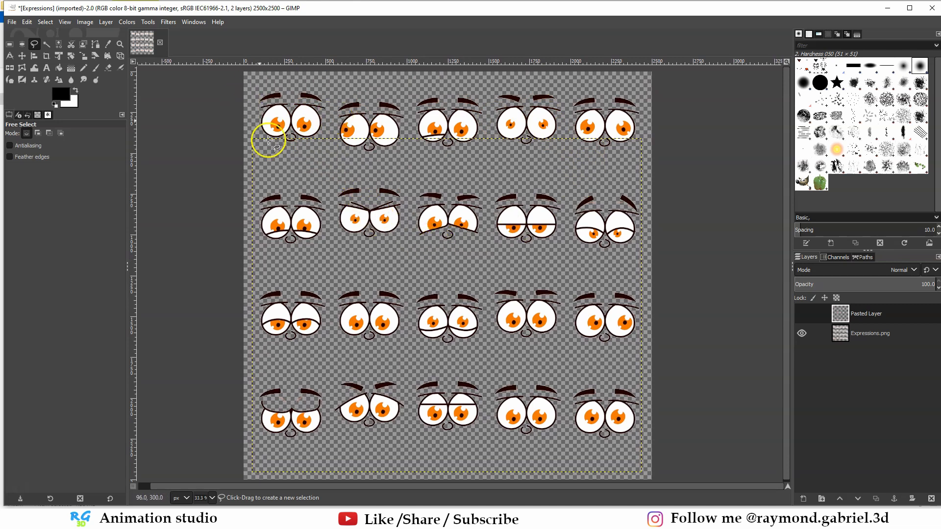
scroll(431, 242, "up", 1)
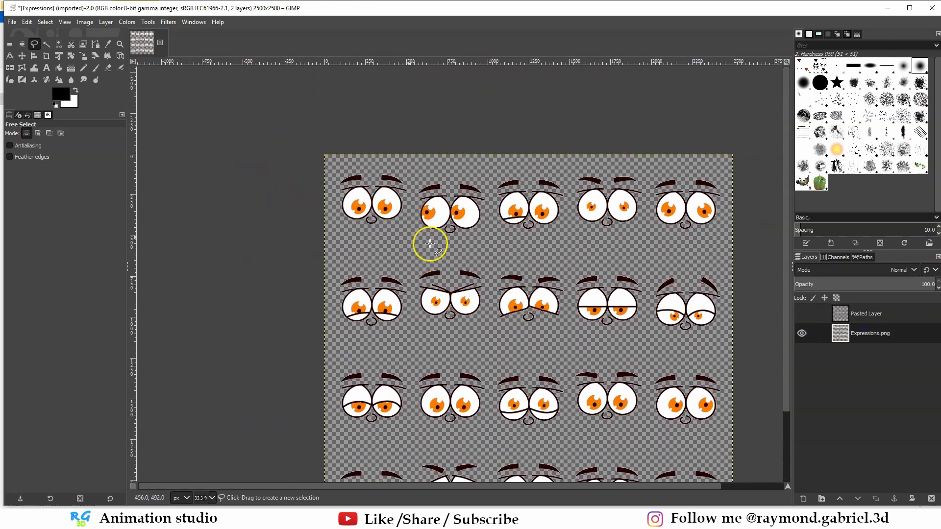
scroll(353, 204, "up", 2, "ctrl")
left_click_drag(325, 176, 398, 166)
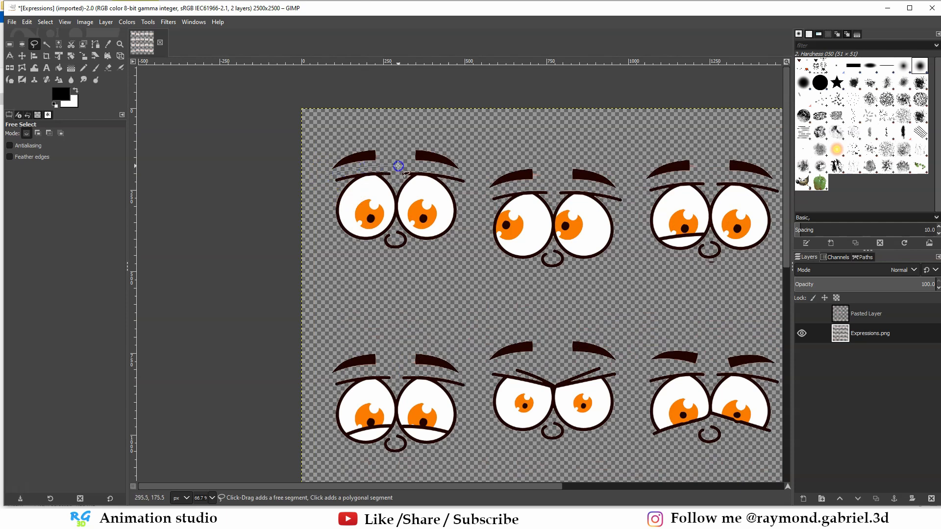
left_click_drag(311, 195, 327, 176)
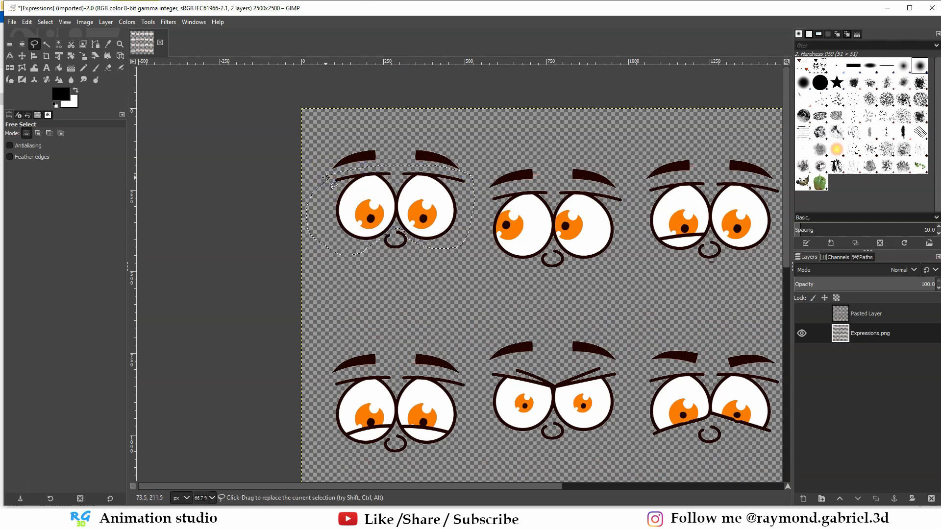
middle_click_drag(441, 230, 401, 229)
Step: Move the selected eyes onto their own new, hidden layer and make Expressions.png the active layer again
key("ctrl+x")
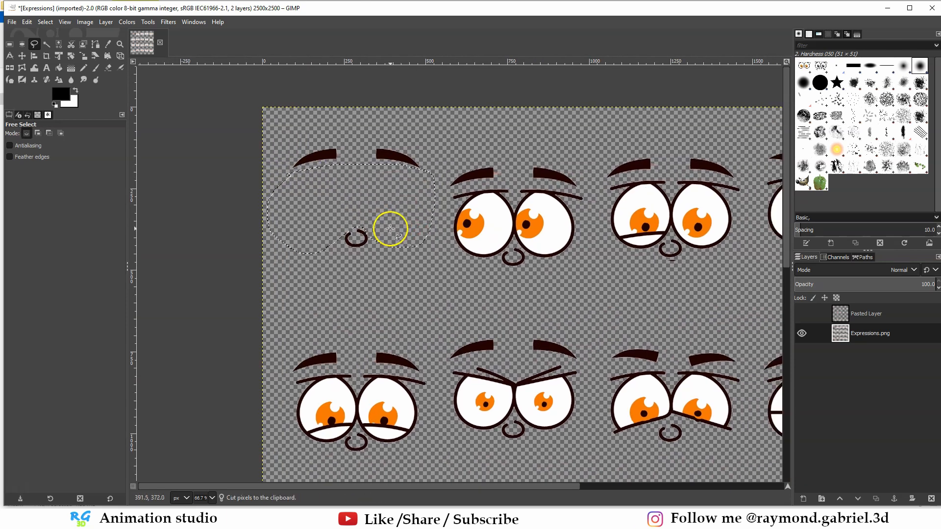
key("ctrl+v")
right_click(867, 313)
left_click(850, 72)
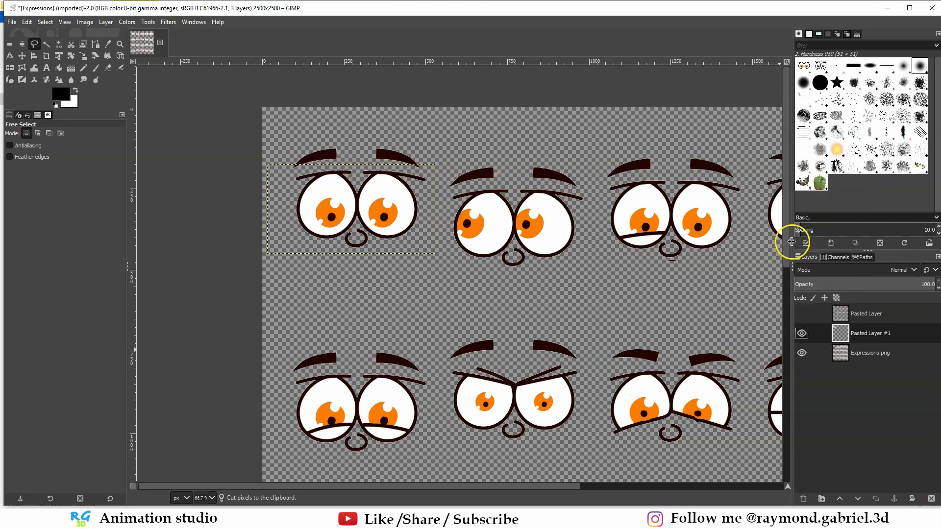
left_click(802, 333)
left_click(857, 355)
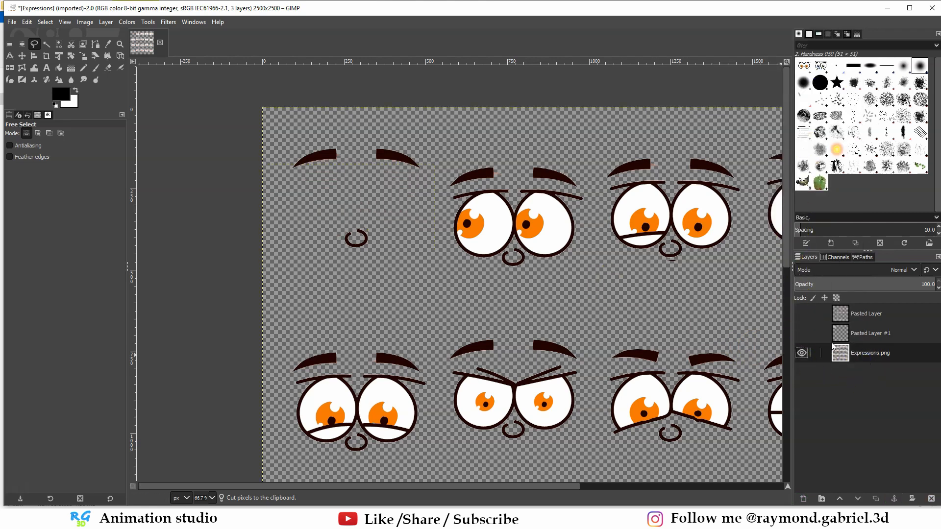
Step: Outline the first face's eyebrows freehand, cut them from Expressions.png and paste them onto a new layer
left_click_drag(276, 156, 394, 135)
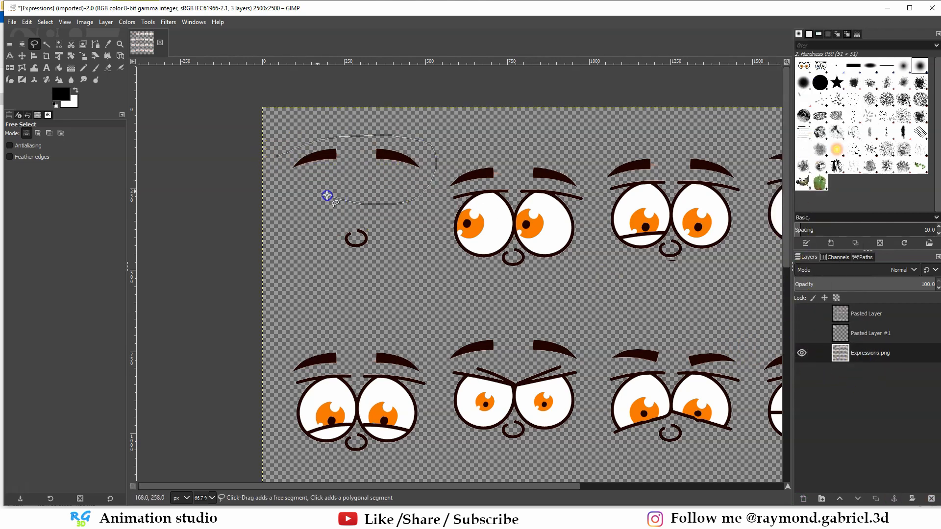
left_click_drag(327, 195, 273, 157)
key("Return")
key("ctrl+x")
key("ctrl+v")
right_click(877, 353)
left_click(825, 119)
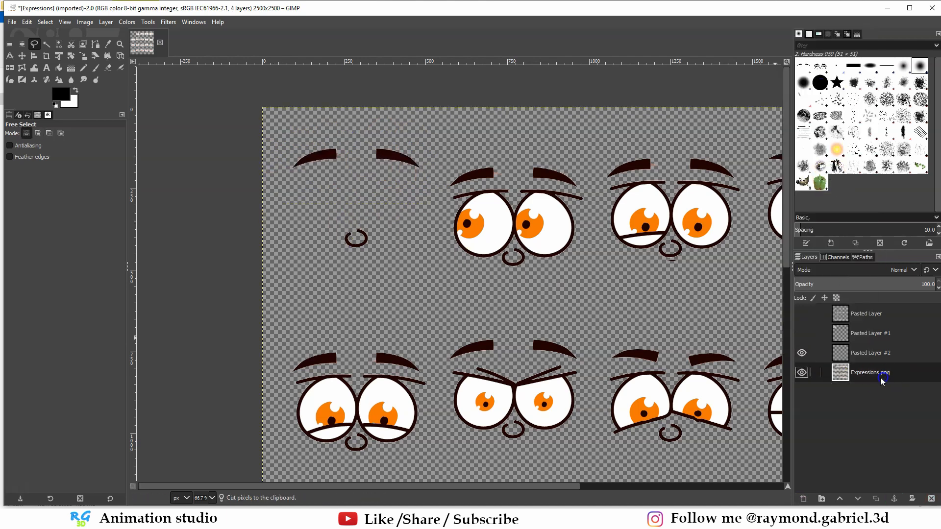
Step: Move the first face's nose from Expressions.png onto its own new layer, then hide the nose and eyebrow layers
key("Return")
key("ctrl+x")
key("ctrl+v")
right_click(862, 372)
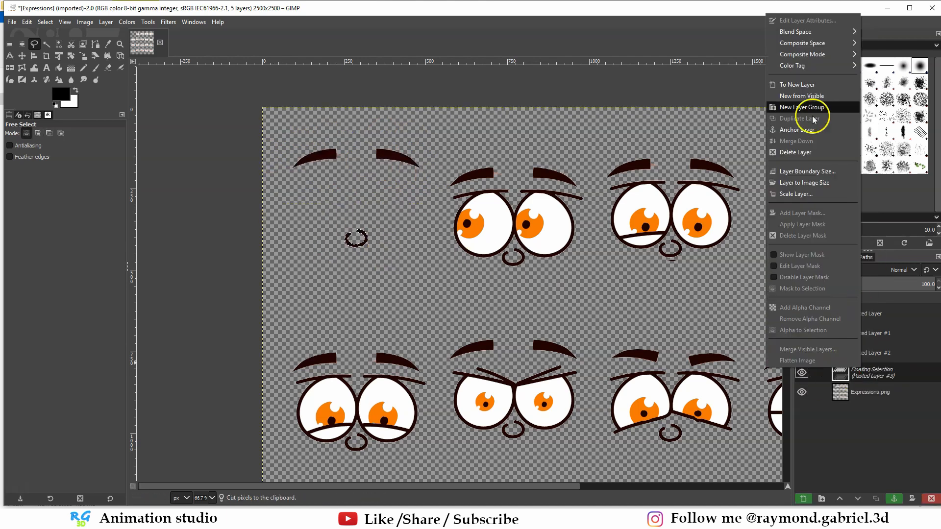
left_click(813, 119)
left_click(802, 373)
left_click(801, 353)
Step: Outline the half-closed eyes of the last face in the second row freehand, leaving out the eyebrows
scroll(562, 228, "down", 2, "ctrl")
middle_click_drag(563, 228, 525, 181)
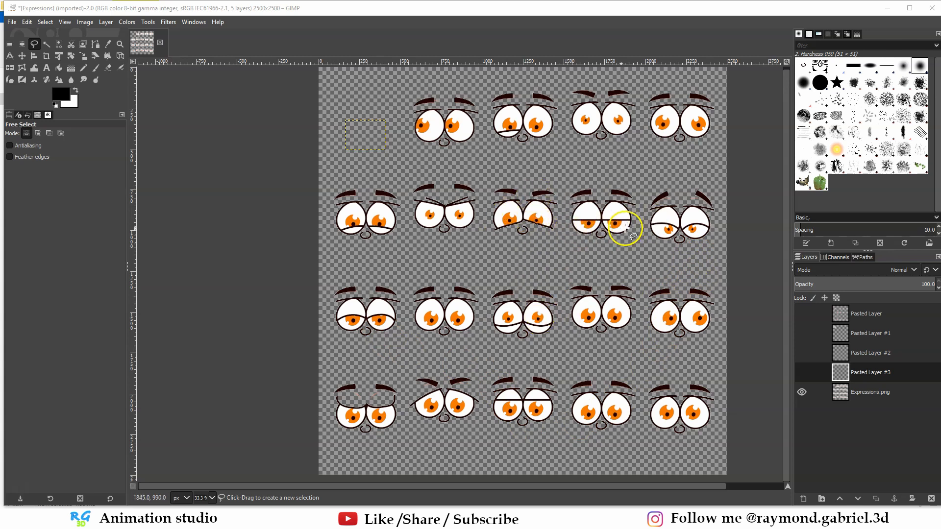
scroll(608, 232, "up", 1, "ctrl")
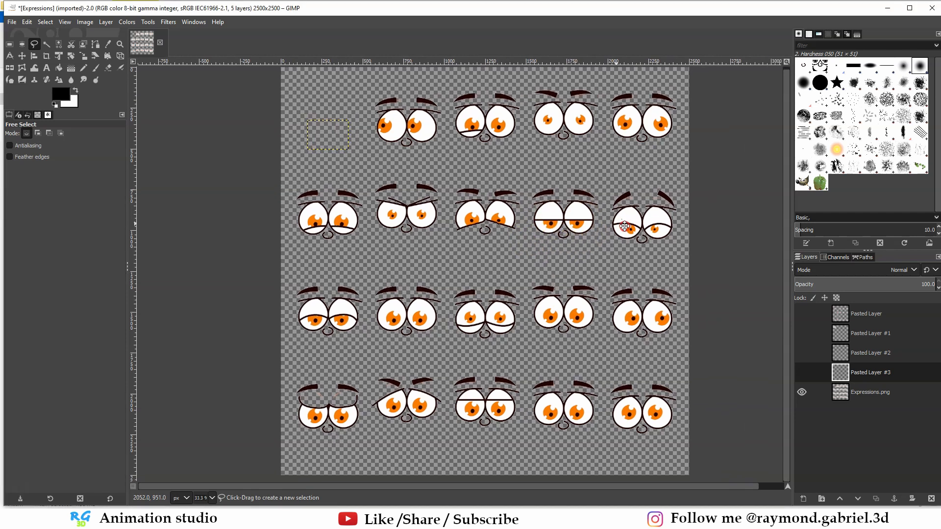
scroll(636, 219, "up", 1, "ctrl")
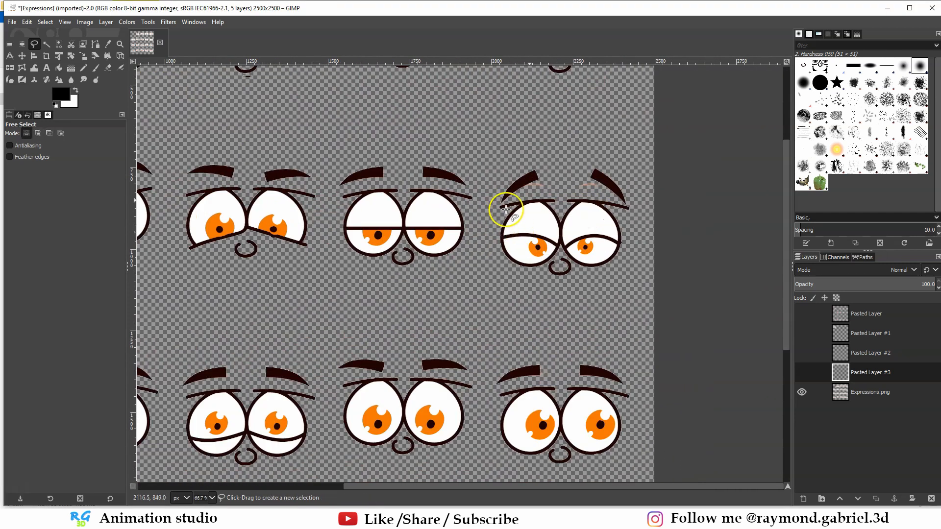
scroll(588, 239, "up", 1, "ctrl")
left_click_drag(448, 196, 582, 179)
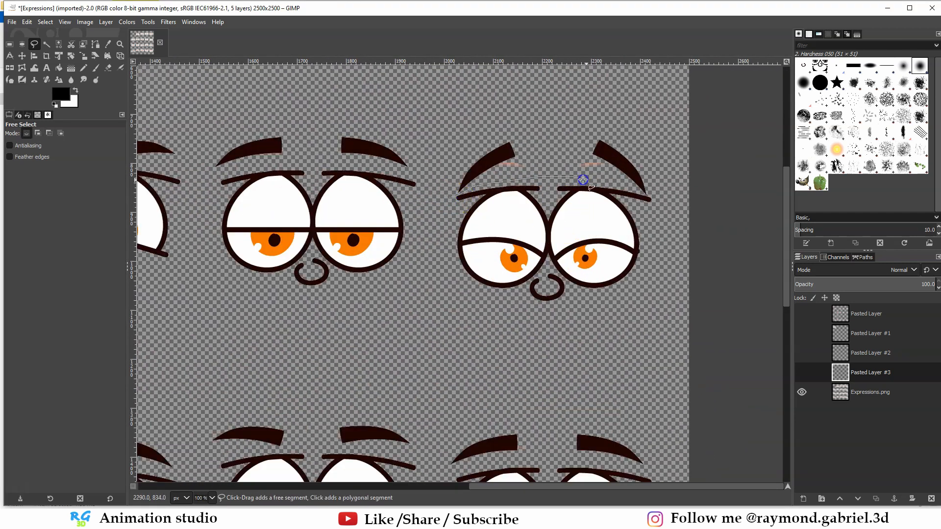
mouse_move(643, 193)
left_mouse_down()
mouse_move(472, 300)
mouse_move(448, 195)
left_mouse_up()
Step: Subtract the nose area from the freehand selection around the half-closed eyes
left_click(529, 272)
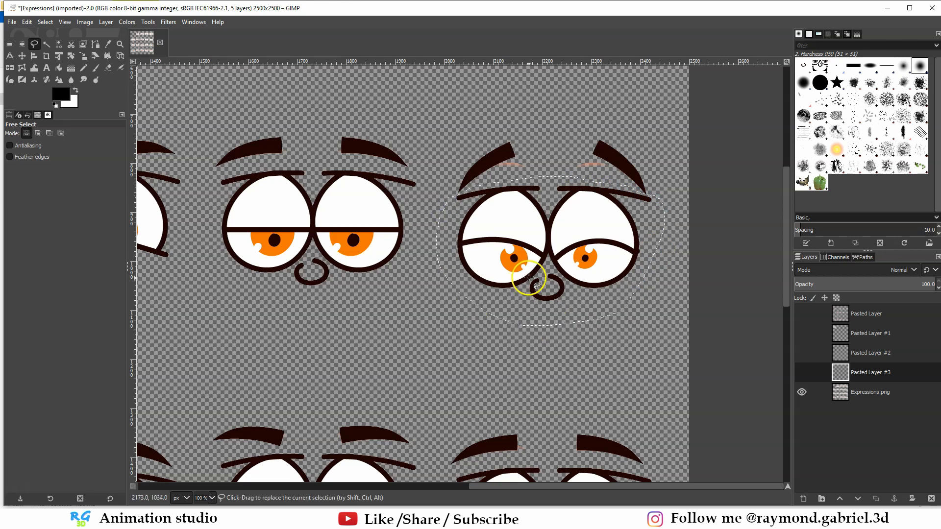
left_click(516, 321)
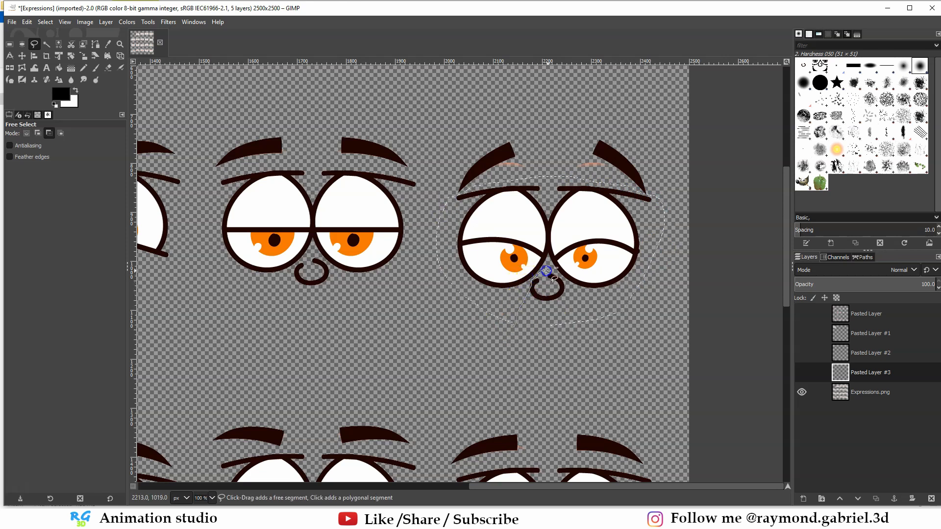
left_click_drag(567, 309, 514, 326)
left_click(536, 283)
scroll(536, 283, "down", 1, "ctrl")
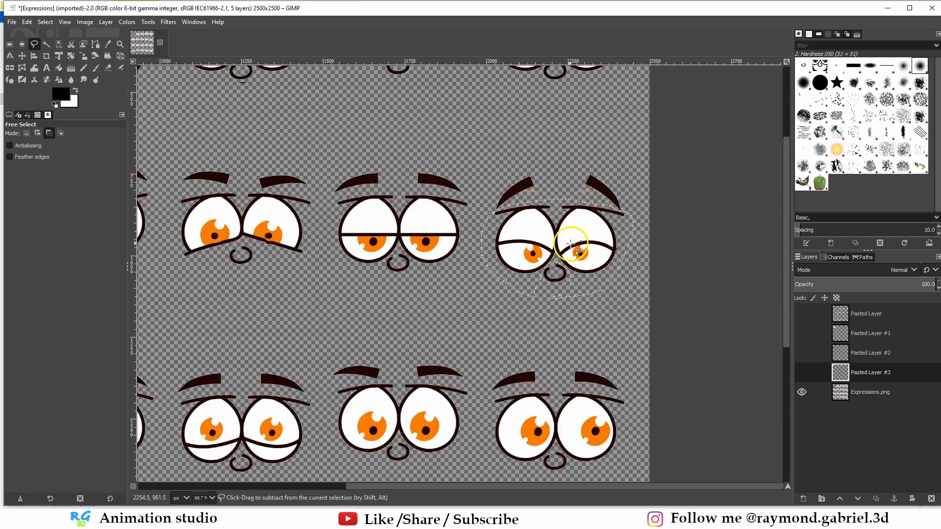
Step: Cut the selected half-closed eyes from Expressions.png, paste them onto a new layer and hide Expressions.png
key("ctrl+c")
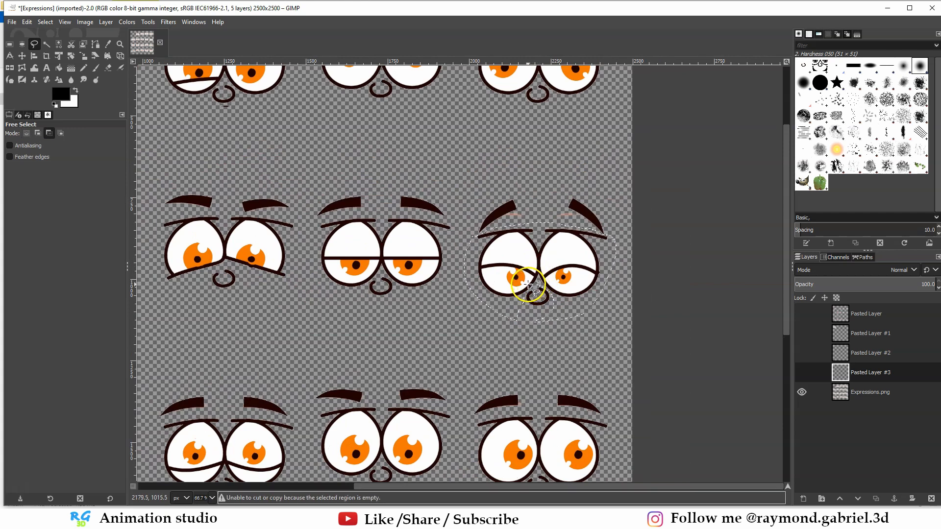
left_click(870, 396)
scroll(588, 330, "right", 2)
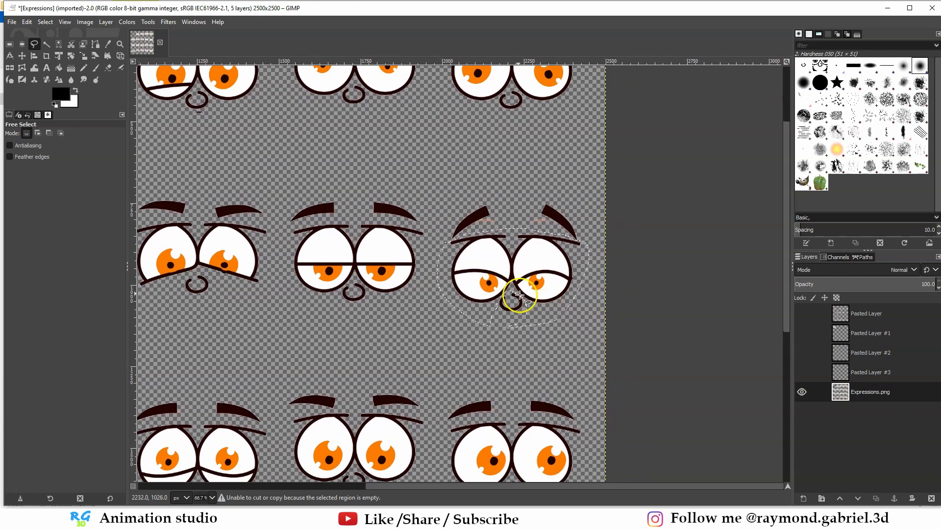
key("ctrl+x")
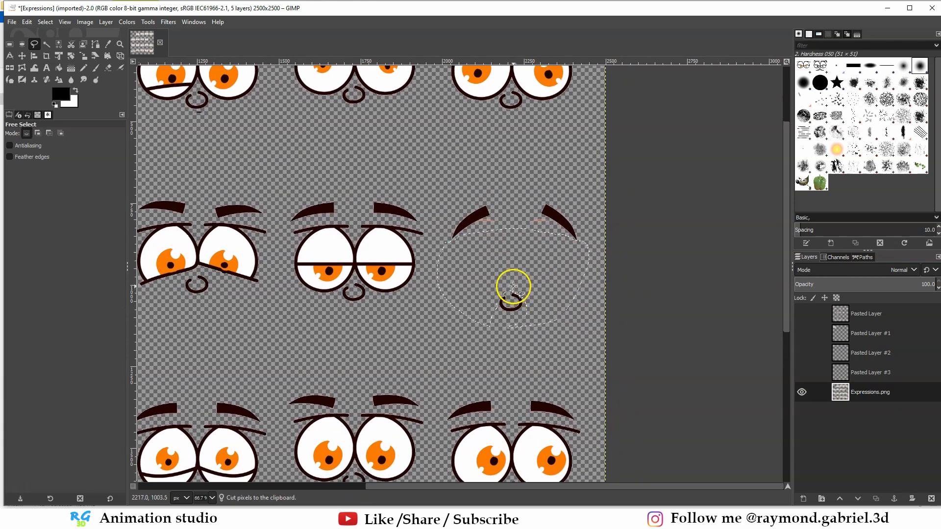
key("ctrl+v")
right_click(864, 392)
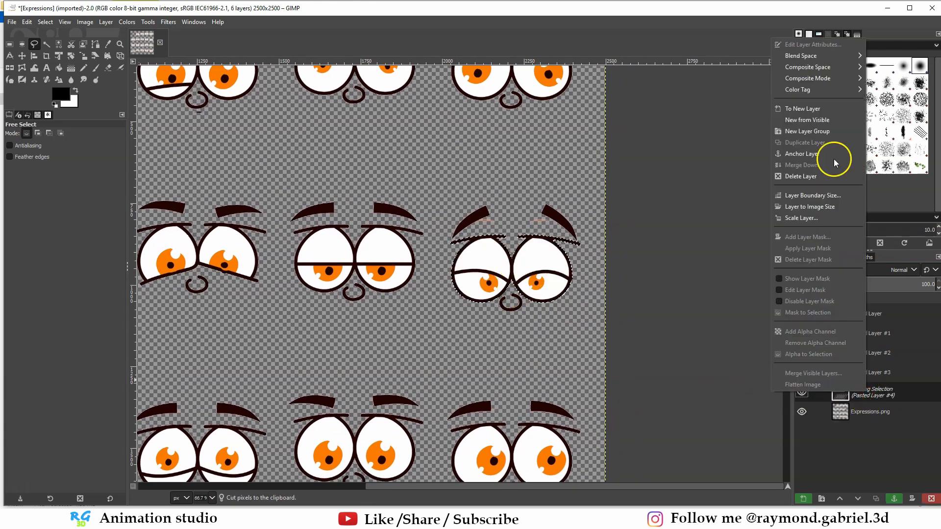
left_click(816, 107)
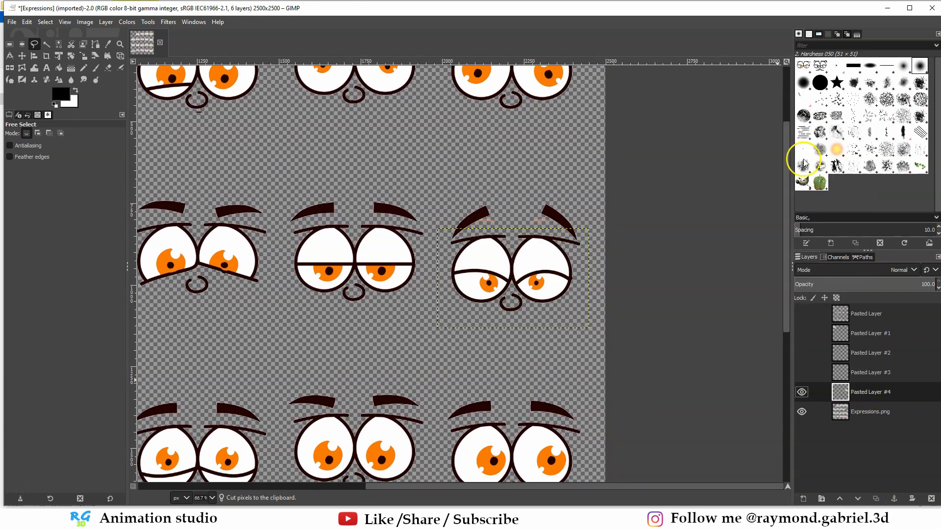
left_click(803, 414)
Step: Move the half-closed eyes layer across the canvas to an empty area left of the upper middle
scroll(447, 224, "down", 2, "ctrl")
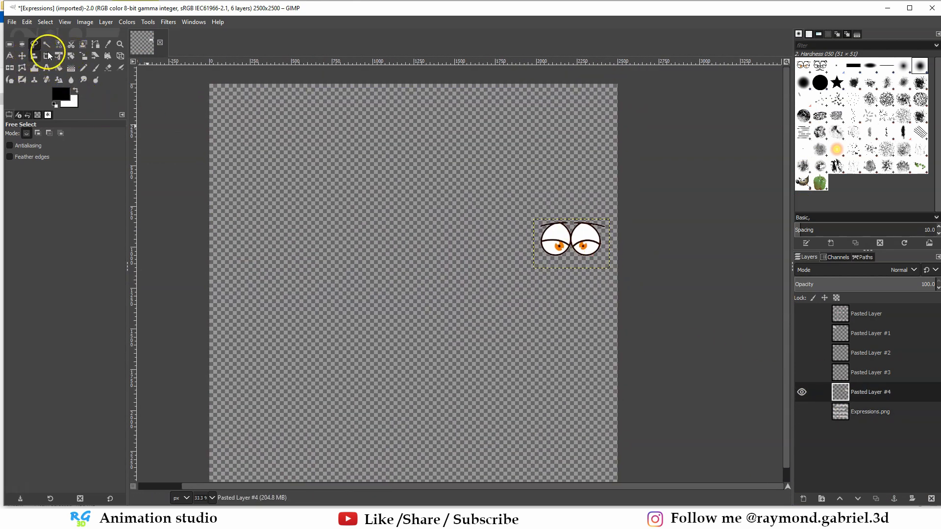
left_click(21, 56)
left_click_drag(586, 251, 377, 229)
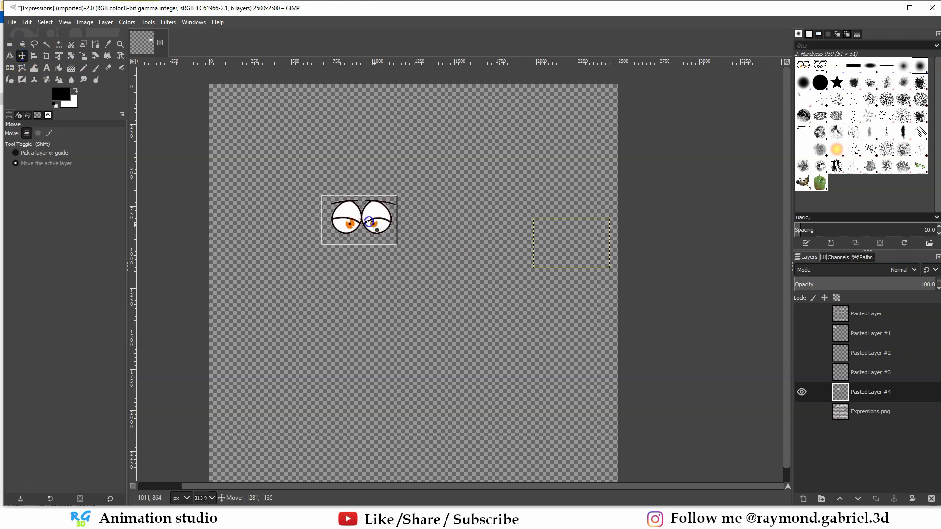
key("1")
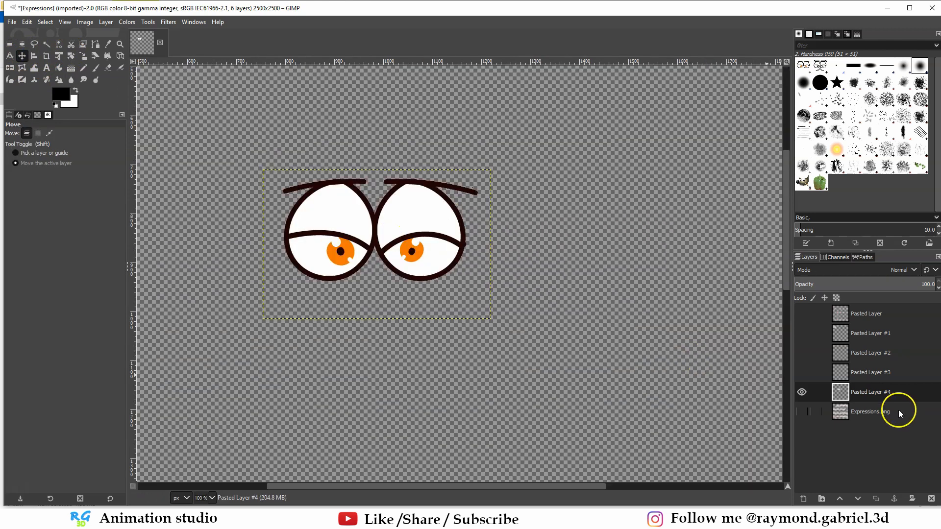
Step: Duplicate the half-closed eyes layer and place the copy to the right of the original pair
right_click(877, 393)
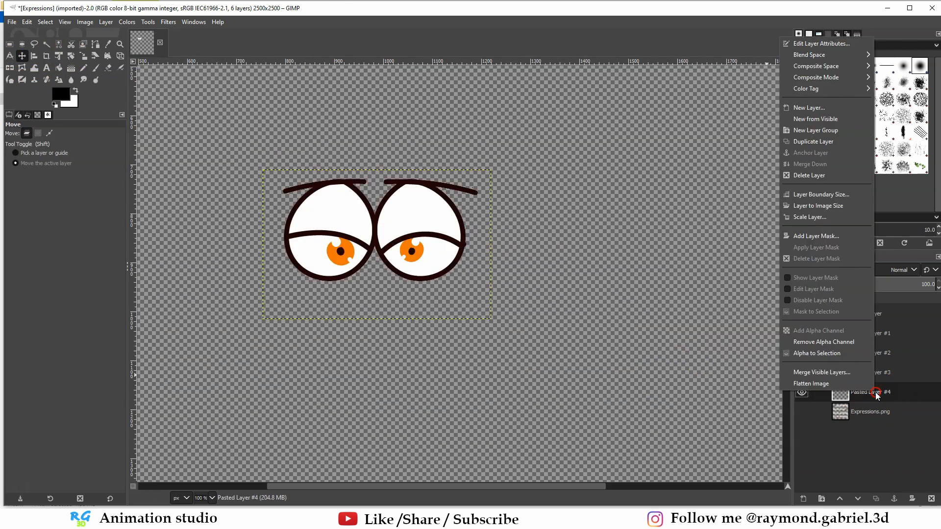
left_click(812, 141)
left_click_drag(362, 275, 470, 237)
Step: On the duplicate layer, outline the left eye's orange iris freehand, cut it out and clear the selection
key("2")
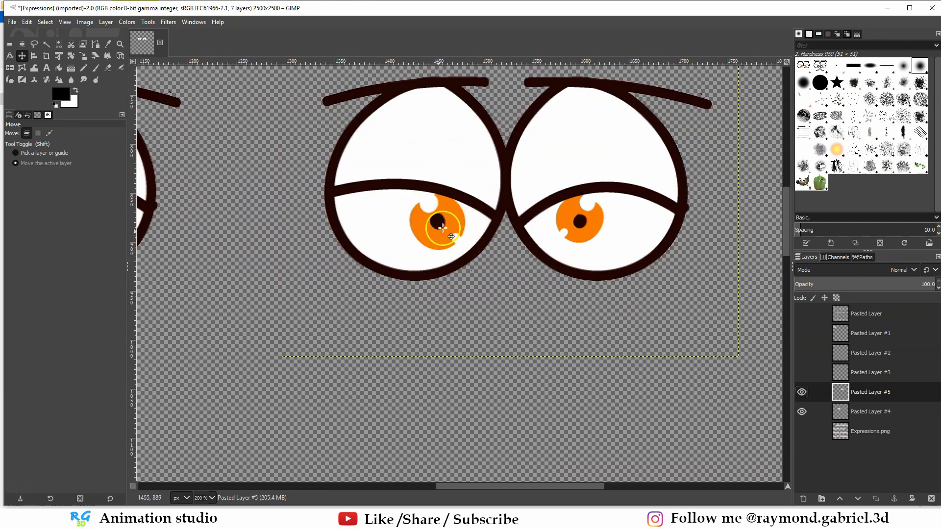
left_click(35, 44)
scroll(430, 209, "up", 2, "ctrl")
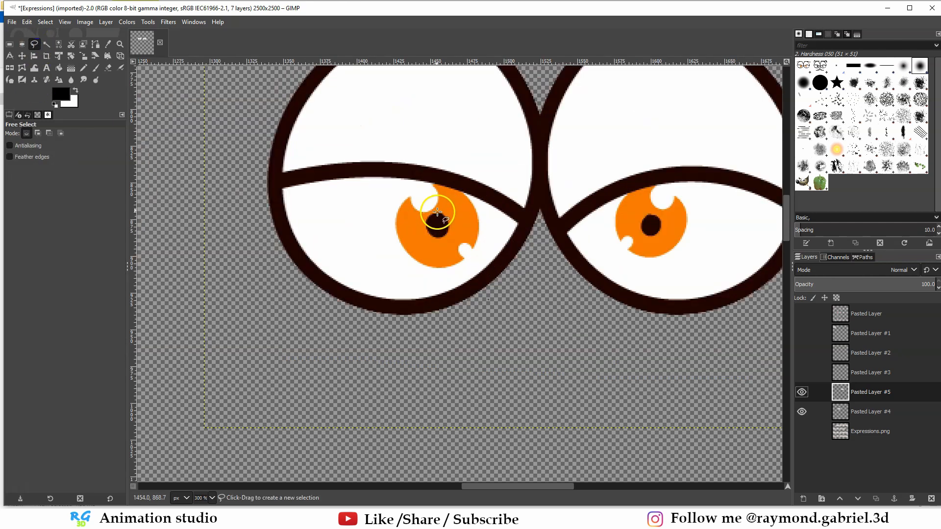
left_click(425, 175)
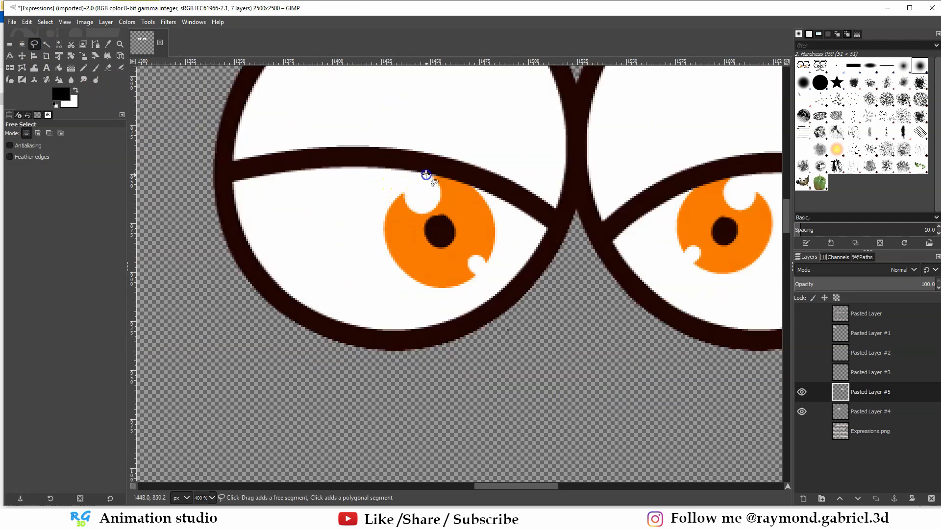
mouse_move(464, 184)
left_mouse_down()
mouse_move(384, 184)
mouse_move(426, 175)
left_mouse_up()
key("Return")
scroll(419, 204, "right", 3)
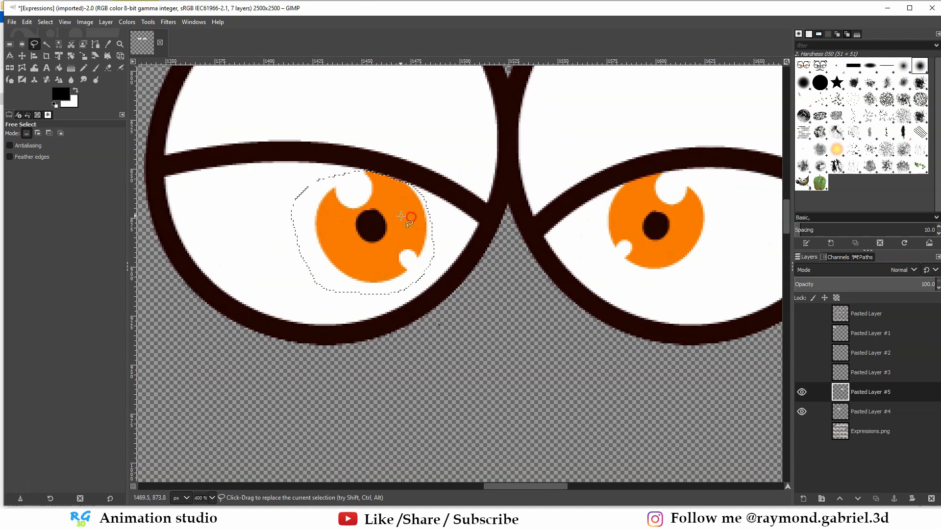
key("ctrl+x")
scroll(427, 224, "right", 2)
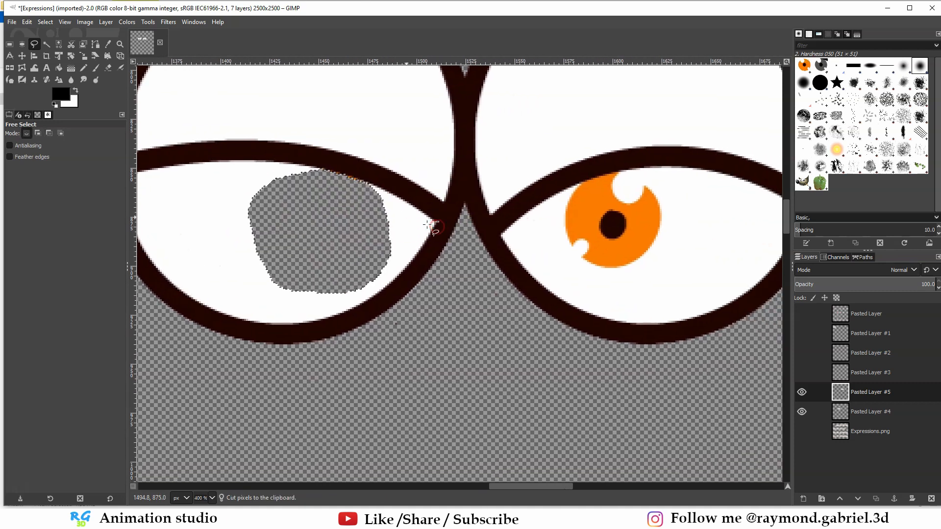
left_click(44, 22)
left_click(54, 43)
Step: Outline the right eye's orange iris freehand on the duplicate layer, cut it out and clear the selection
scroll(518, 195, "right", 2)
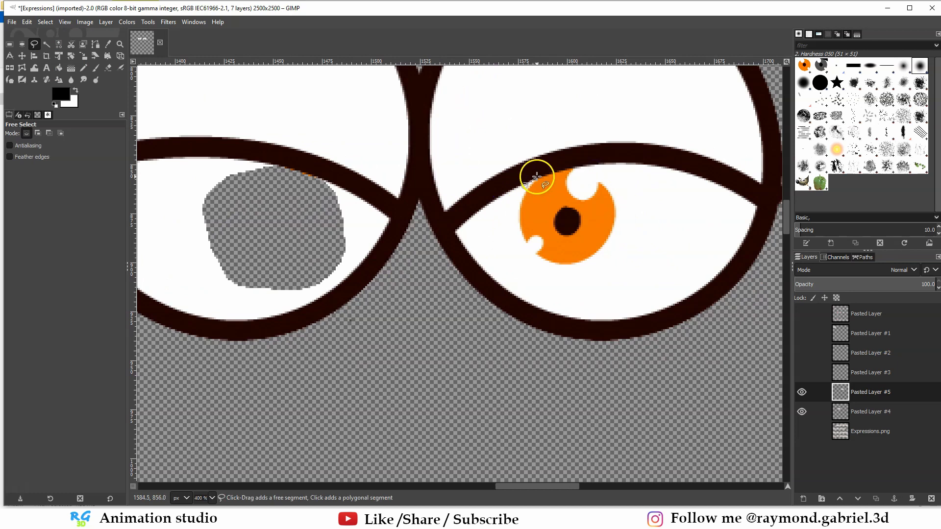
left_click_drag(559, 172, 525, 188)
key("ctrl+x")
left_click(45, 22)
left_click(54, 45)
middle_click_drag(470, 221, 564, 217)
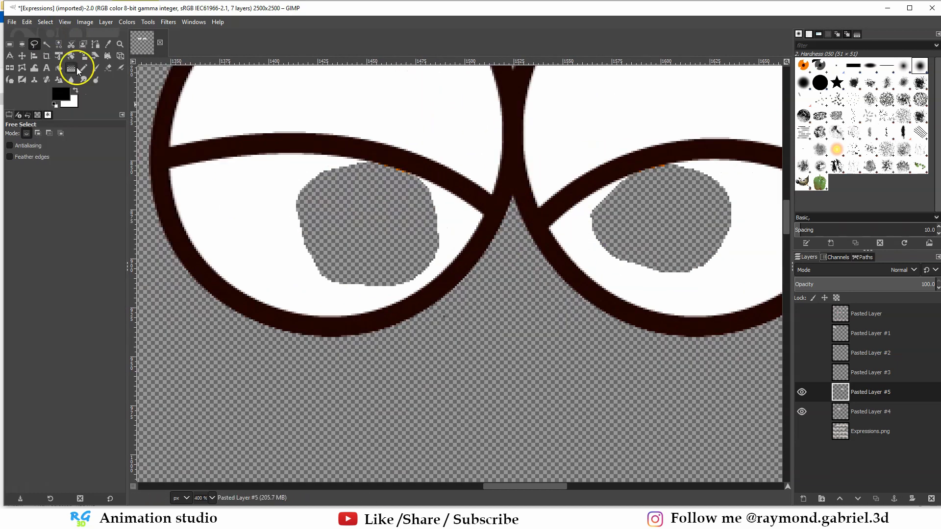
Step: Select both transparent iris holes together with Fuzzy Select
left_click(46, 45)
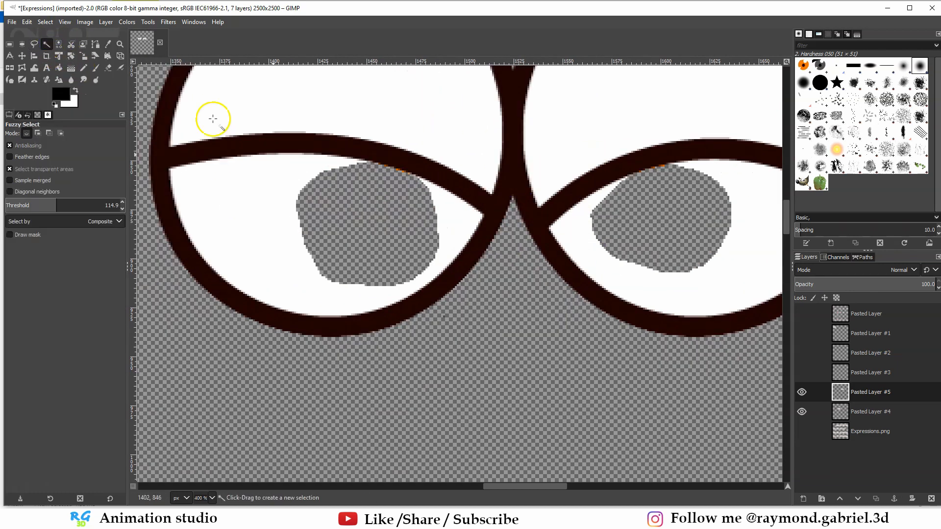
left_click(330, 238)
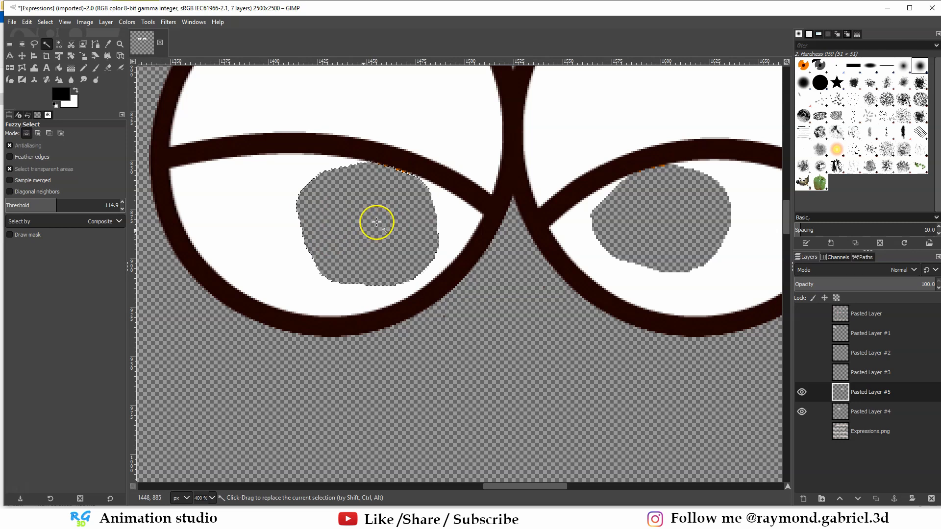
key("shift")
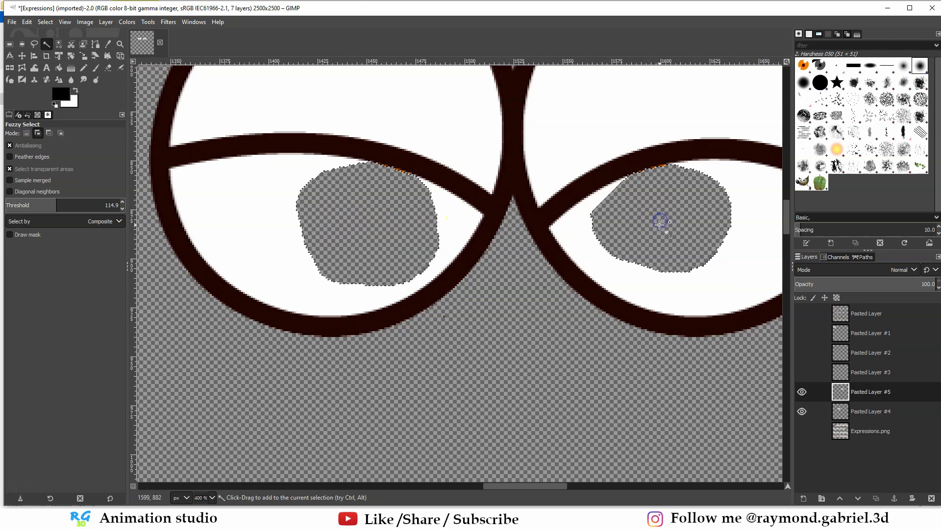
Step: Fill both selected iris holes with white using Bucket Fill on the whole selection, then clear the selection
left_click(59, 71)
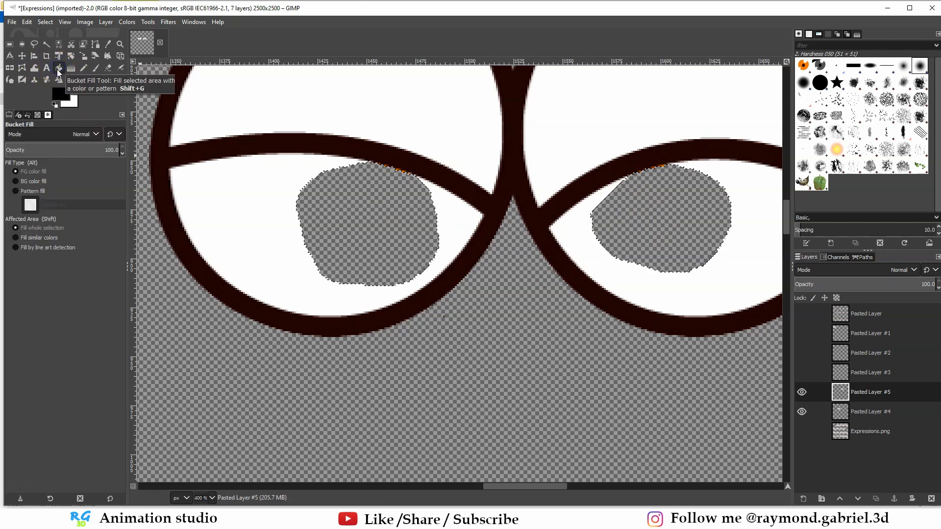
left_click(14, 231)
left_click(34, 229)
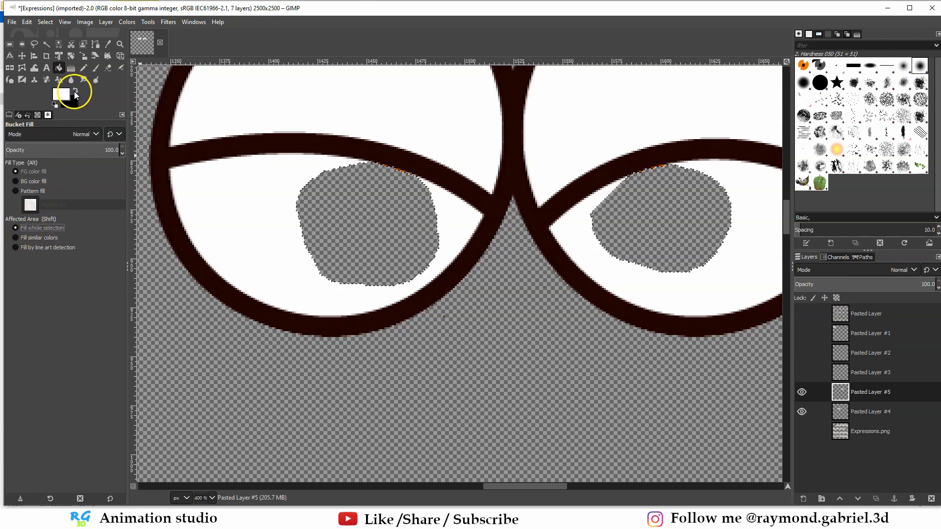
left_click(59, 97)
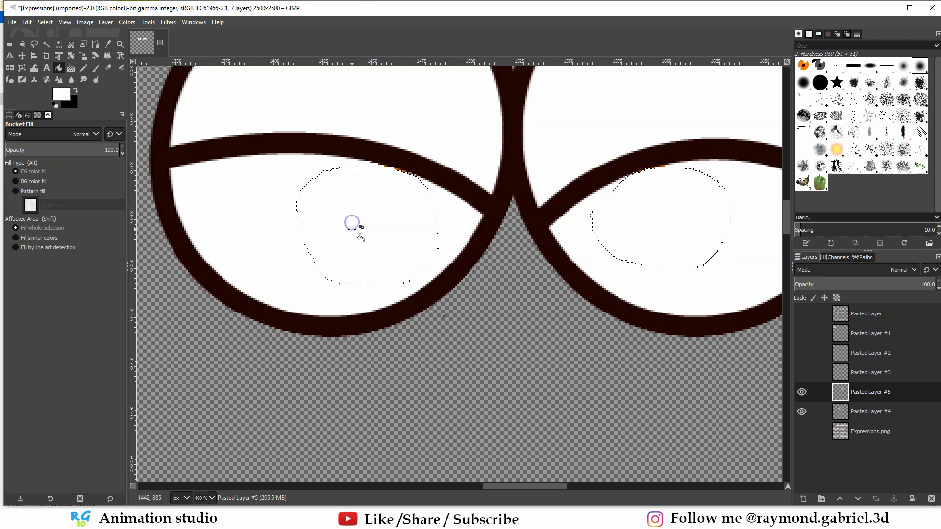
scroll(392, 230, "right", 2)
left_click(437, 237)
key("ctrl+shift+a")
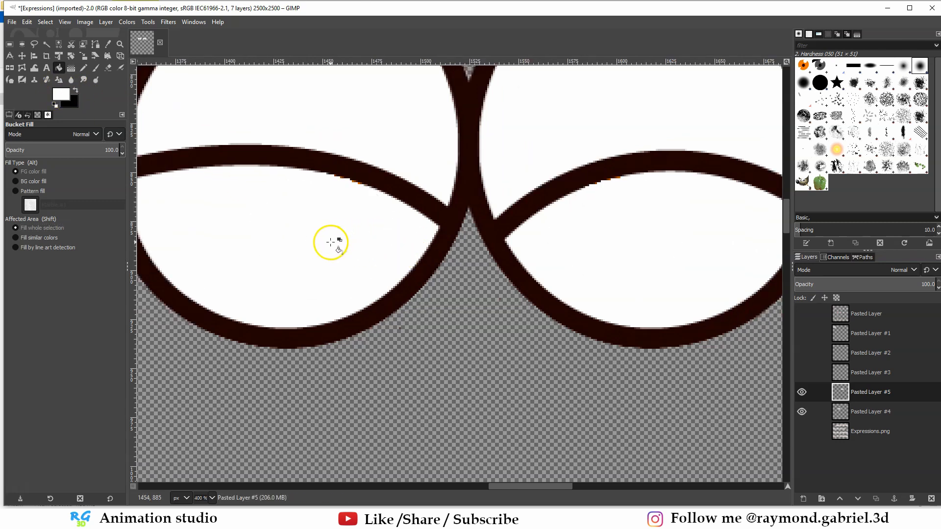
Step: On the duplicate eye layer, outline the left eye's part below the eyelid line with Free Select, following the middle of the line
scroll(489, 204, "down", 3, "ctrl")
scroll(480, 230, "up", 1, "ctrl")
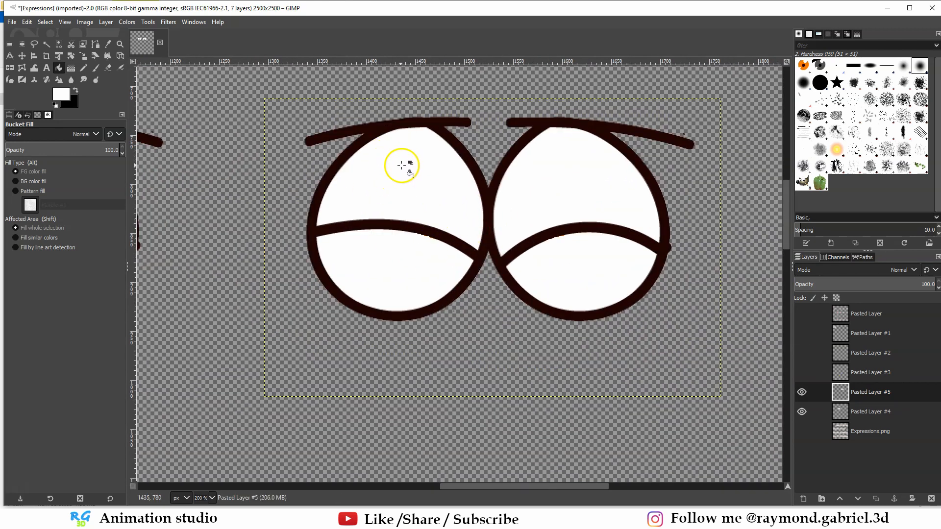
key("f")
scroll(278, 227, "up", 1, "ctrl")
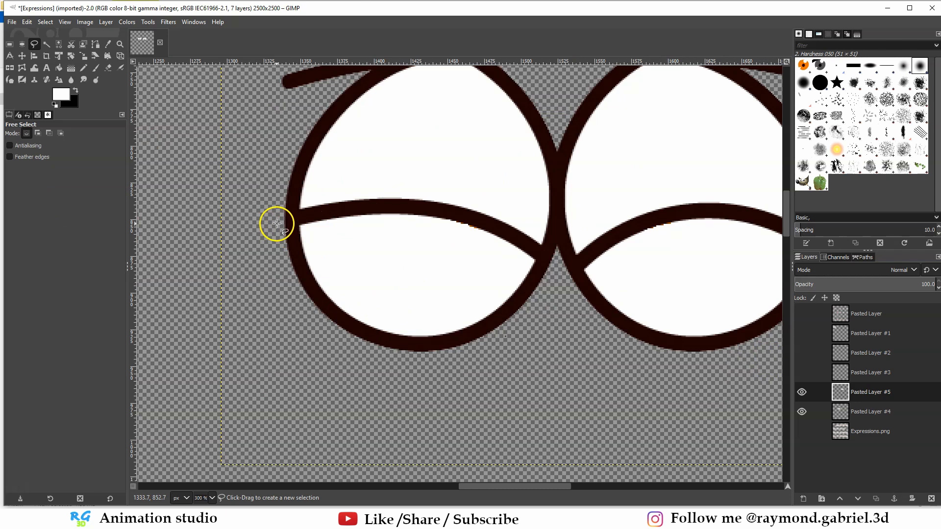
left_click(279, 225)
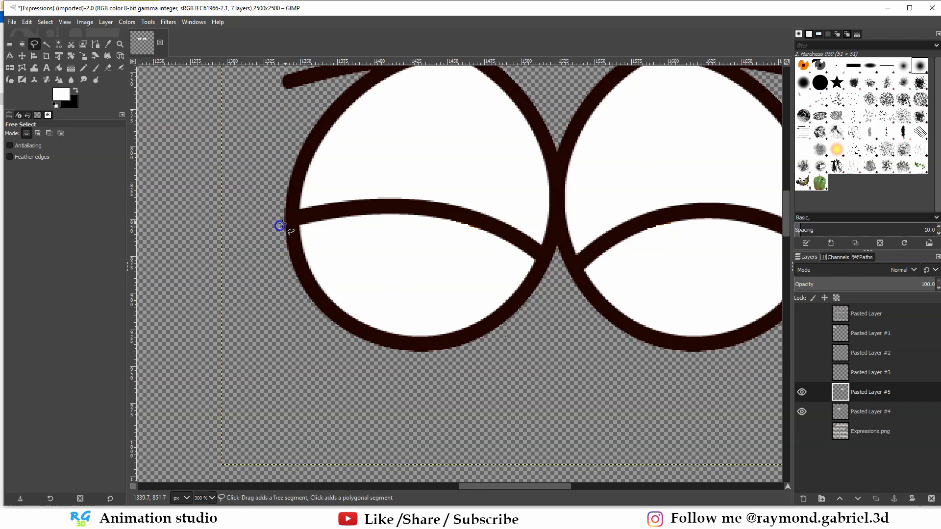
left_click(307, 214)
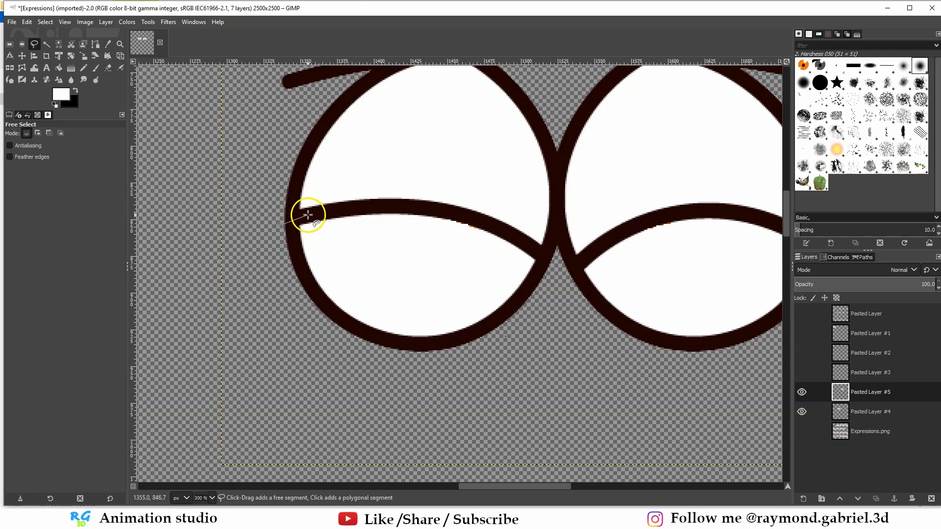
left_click(342, 210)
left_click(466, 216)
left_click(493, 226)
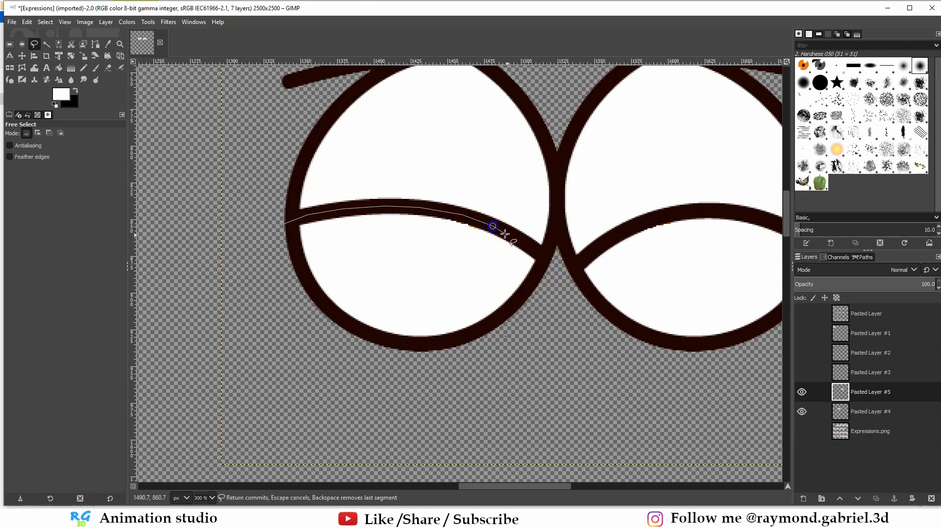
left_click(523, 243)
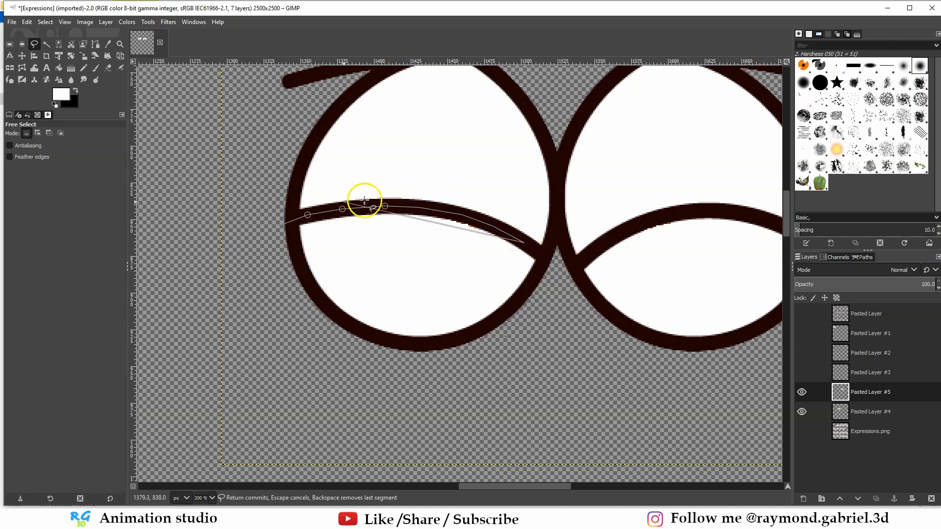
left_click(550, 262)
left_click(521, 361)
left_click(388, 373)
left_click(303, 338)
left_click(280, 224)
key("Return")
Step: Add the right eye's part below the eyelid line to the selection, tracing along the middle of the line
scroll(481, 231, "right", 2)
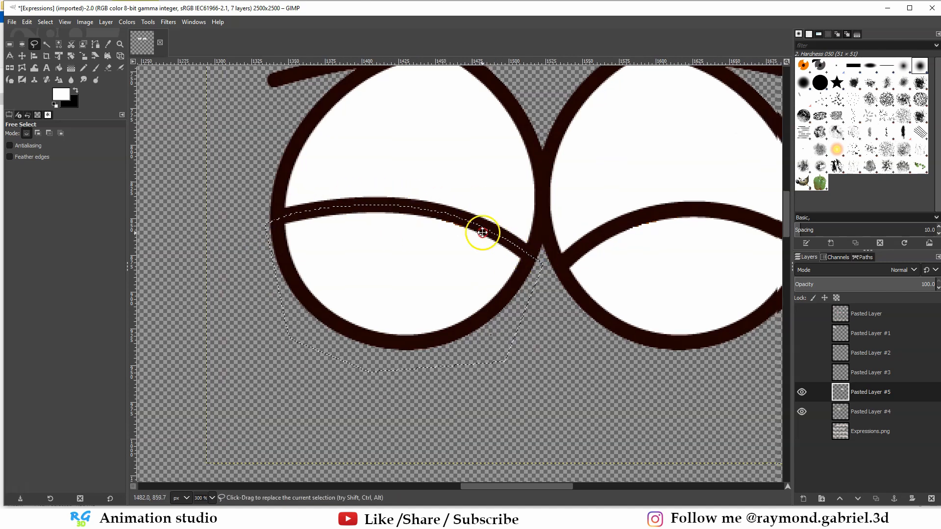
left_click(511, 267, "shift")
left_click(532, 245)
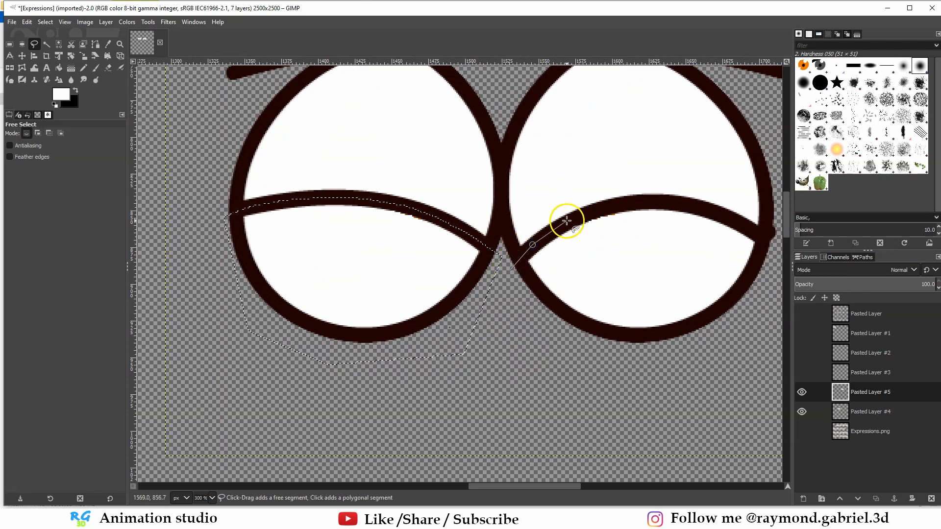
left_click(593, 211)
middle_click_drag(668, 212, 506, 203)
left_click(463, 193)
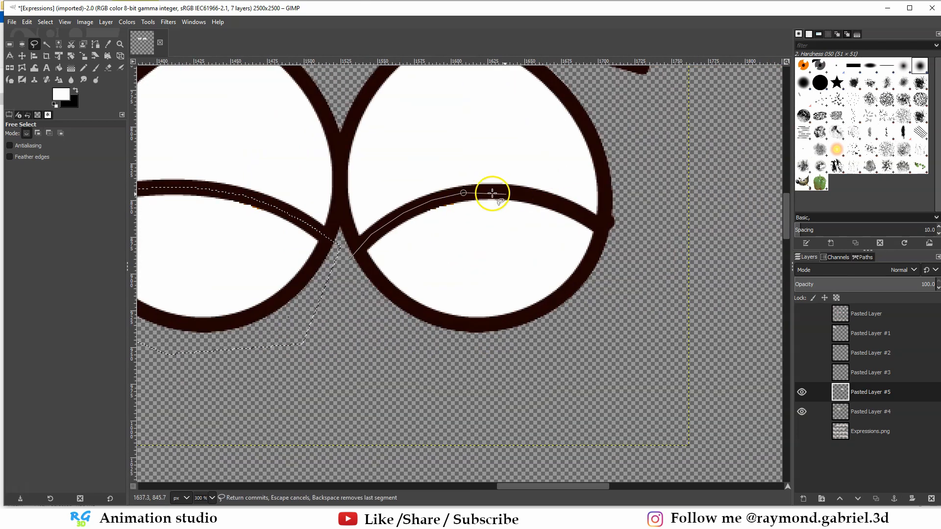
left_click(498, 191)
left_click(529, 195)
left_click(567, 208)
left_click(608, 230)
left_click(526, 351)
left_click(348, 260)
Step: Cut the selected lower eye parts and paste them onto a new layer of their own
middle_click_drag(353, 262, 496, 282)
scroll(473, 276, "down", 1, "ctrl")
key("ctrl+x")
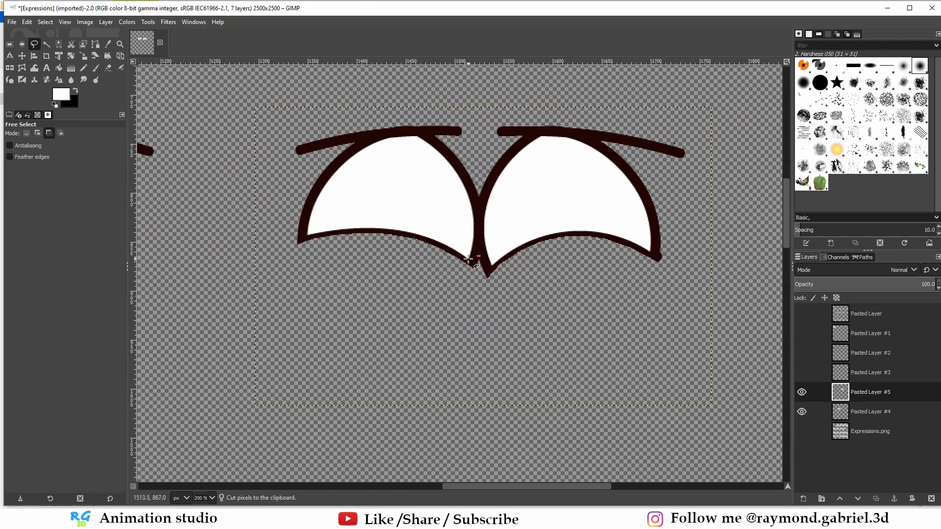
key("ctrl+v")
right_click(876, 394)
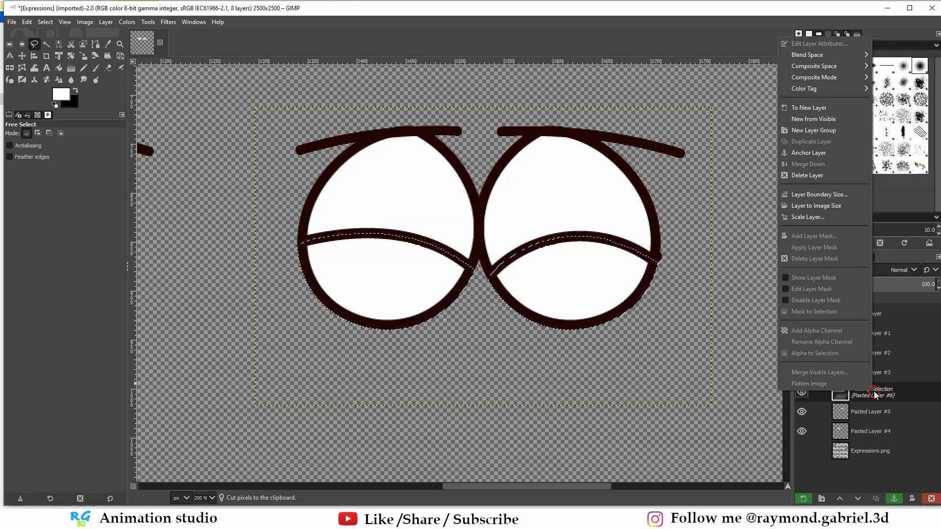
left_click(825, 108)
Step: Hide the two split half-closed eye layers and delete the original half-closed eyes layer, Pasted Layer #4
left_click(802, 392)
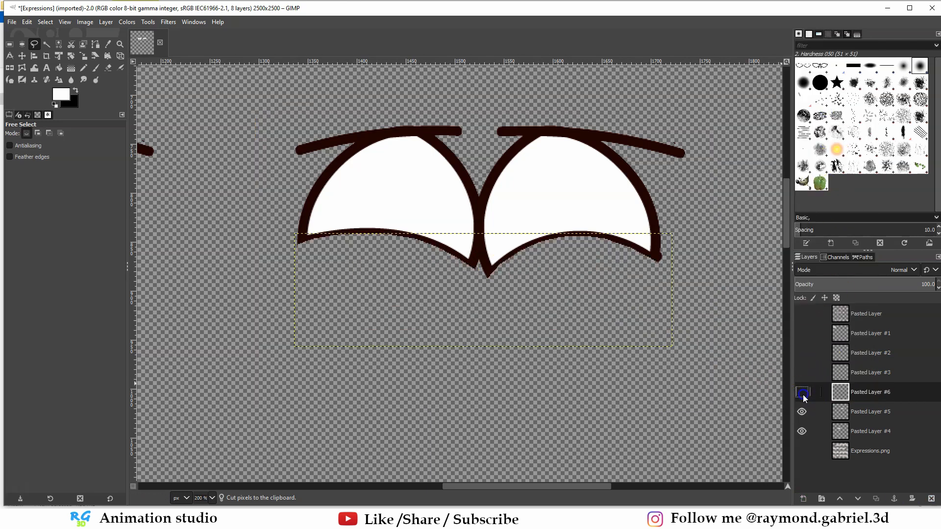
left_click(802, 411)
scroll(435, 229, "down", 2, "ctrl")
left_click(858, 432)
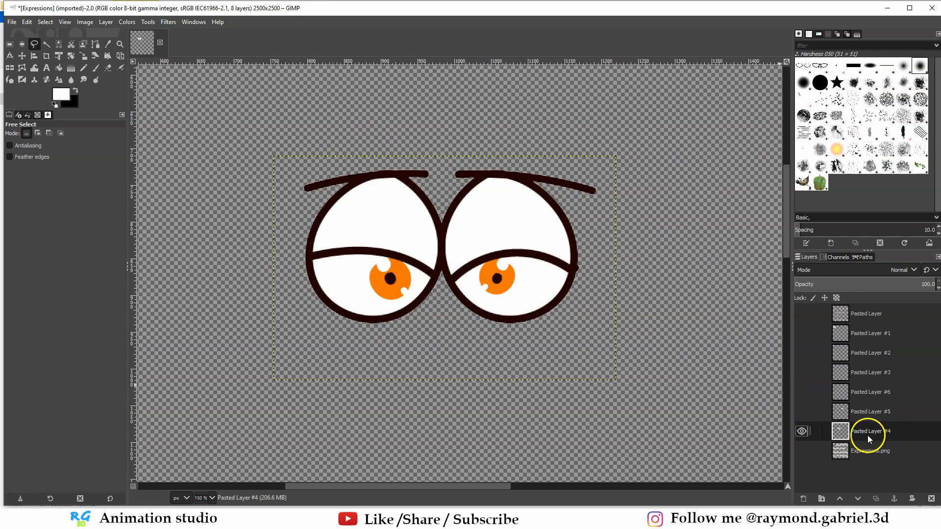
left_click(931, 499)
Step: Make all the mouth, eye, eyebrow and nose layers visible, leaving the Expressions.png layer hidden
scroll(683, 360, "down", 3, "ctrl")
left_click(801, 314)
left_click(801, 334)
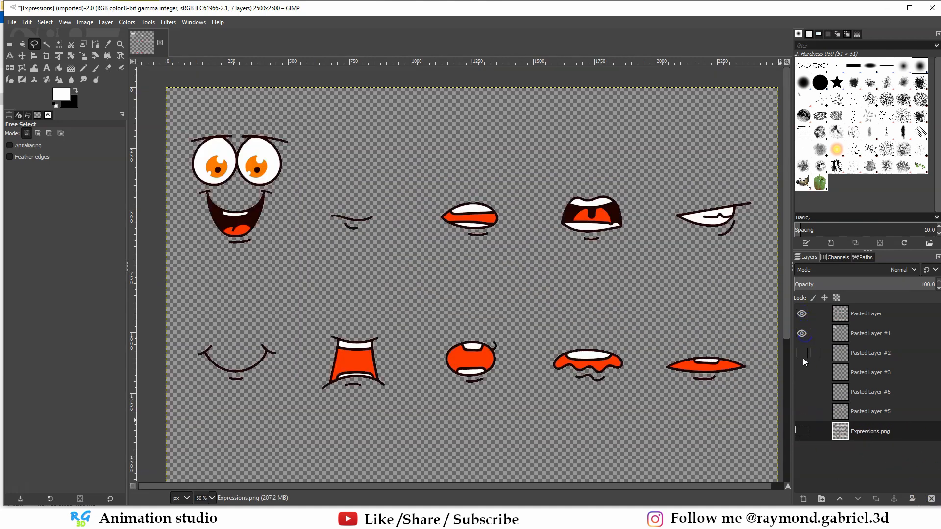
left_click(801, 372)
left_click(802, 392)
left_click(802, 412)
Step: Link Pasted Layer #6 and Pasted Layer #5, move the half-closed eyes above the second mouth in the upper row, and unlink them
left_click(862, 412)
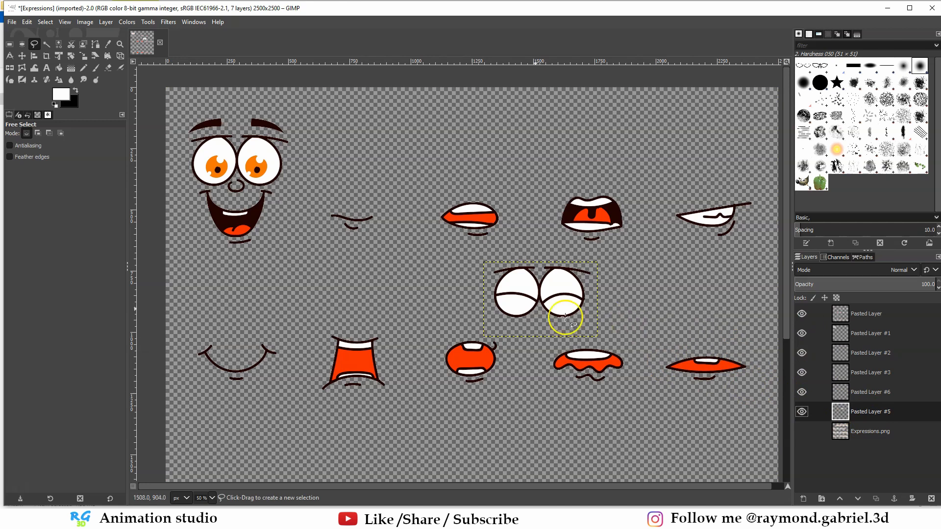
left_click(22, 55)
left_click(816, 391)
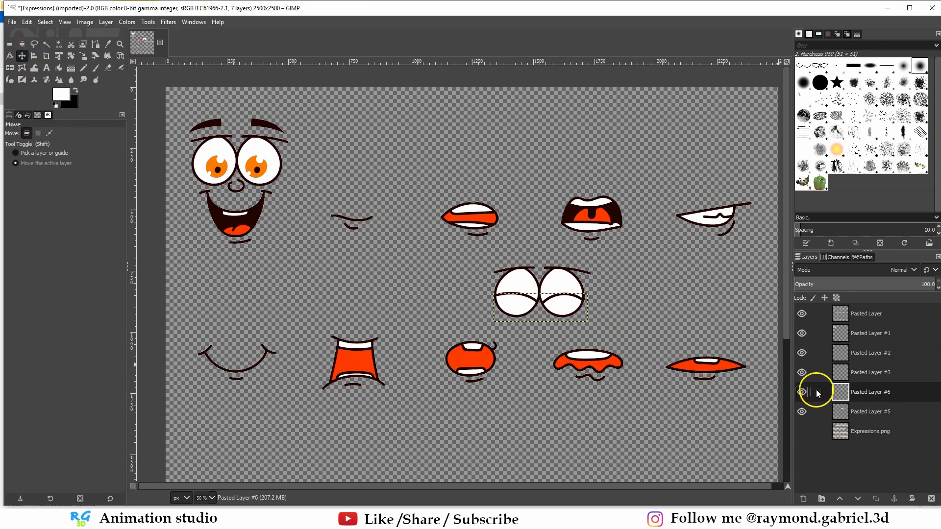
left_click(816, 415)
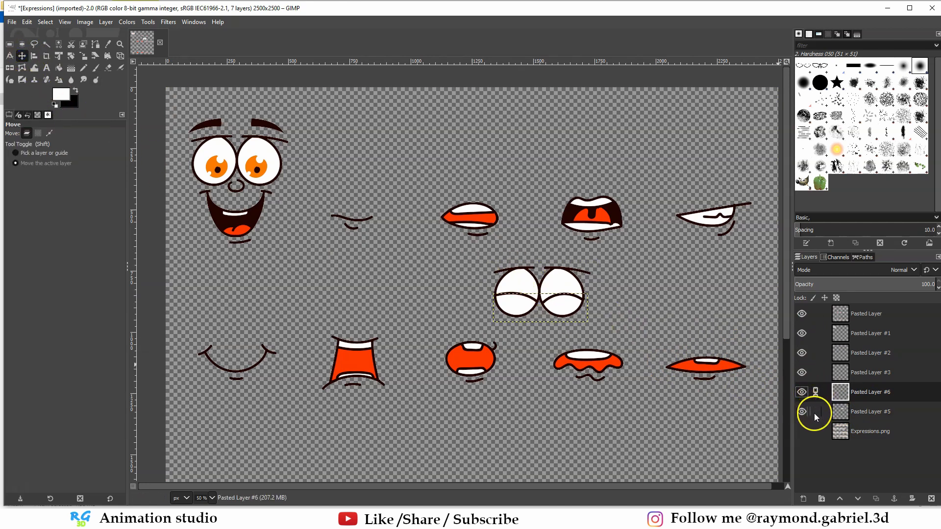
left_click(818, 413)
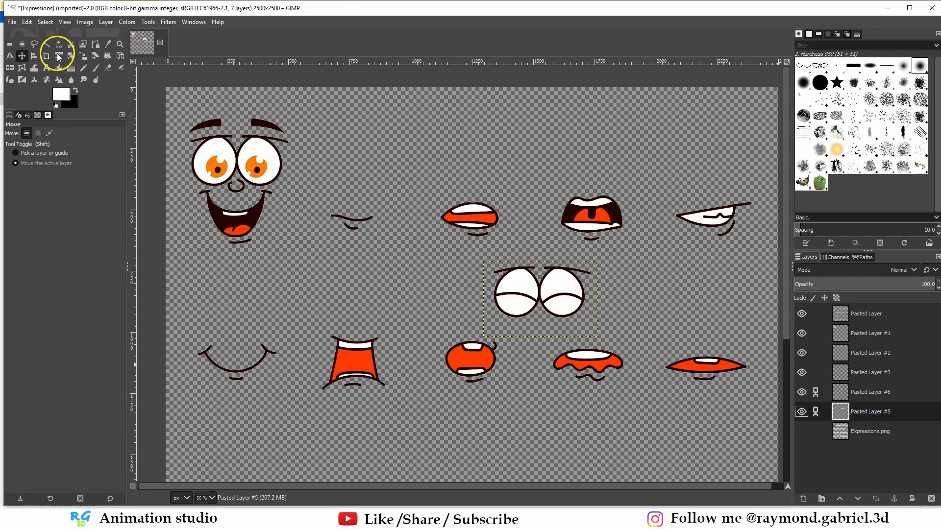
left_click_drag(578, 304, 389, 172)
left_click(815, 392)
left_click(816, 411)
Step: On Pasted Layer #1, fit an elliptical selection of about 90 × 91 px around the open left eye's orange iris
scroll(382, 237, "up", 1, "ctrl")
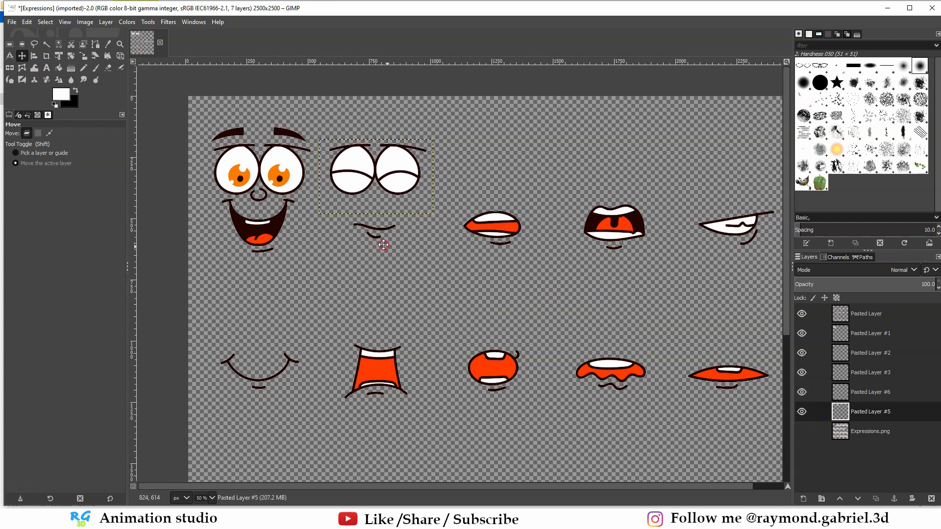
scroll(409, 241, "up", 2, "ctrl")
scroll(473, 221, "down", 1, "ctrl")
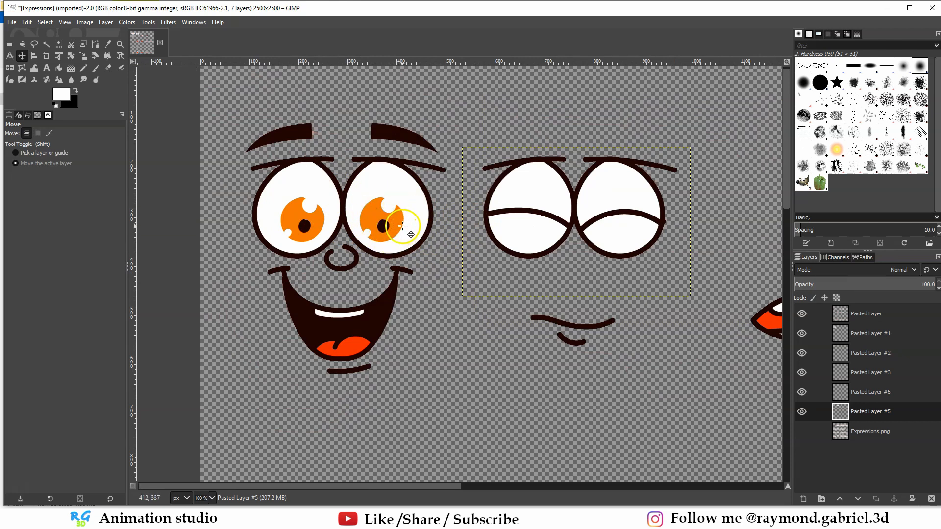
key("shift+b")
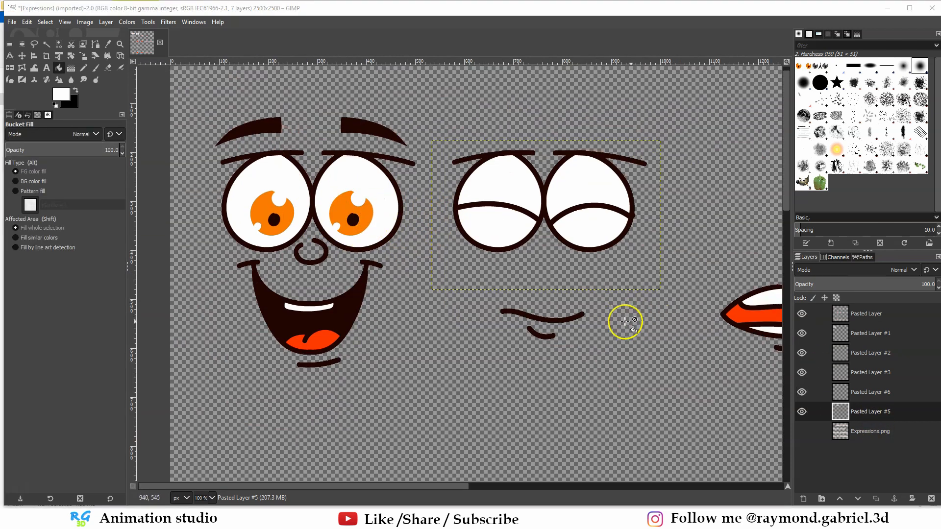
left_click(875, 334)
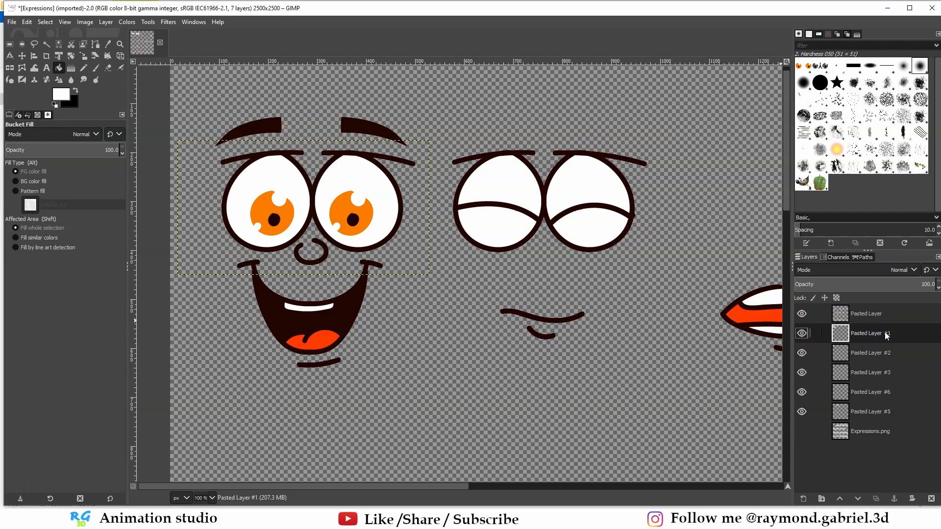
scroll(230, 170, "up", 1, "ctrl")
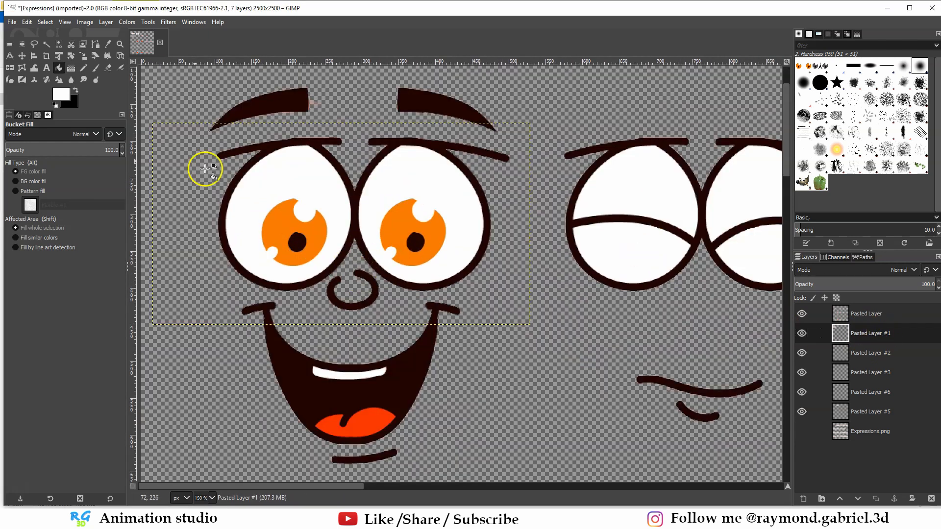
left_click(22, 44)
left_click_drag(265, 203, 338, 272)
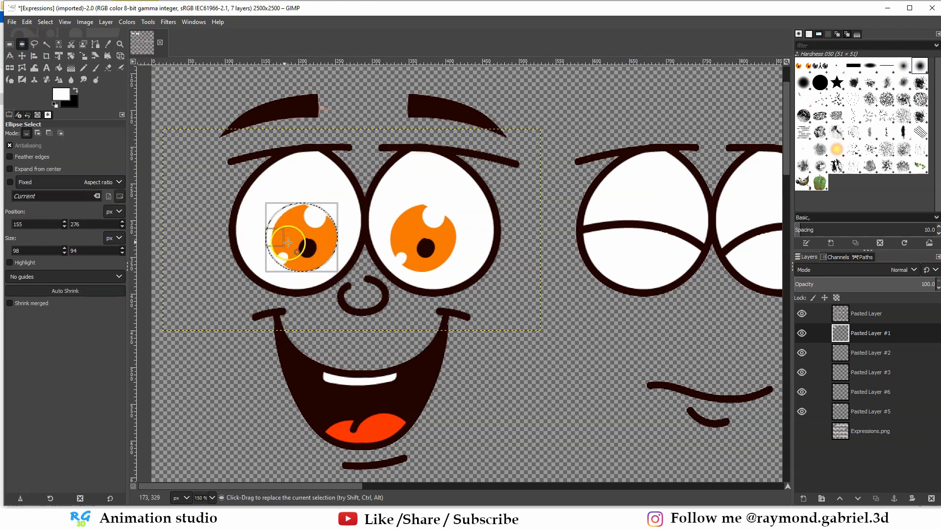
left_click_drag(275, 241, 277, 241)
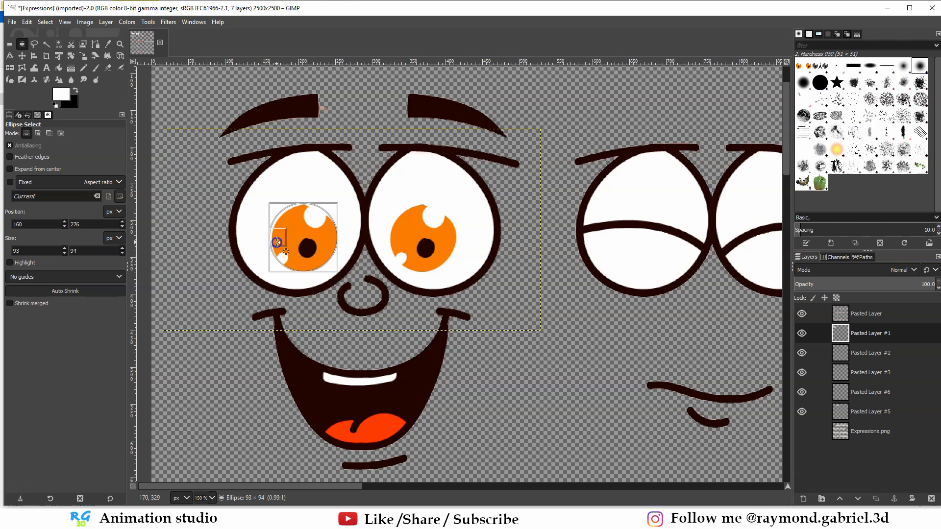
left_click_drag(303, 210, 304, 210)
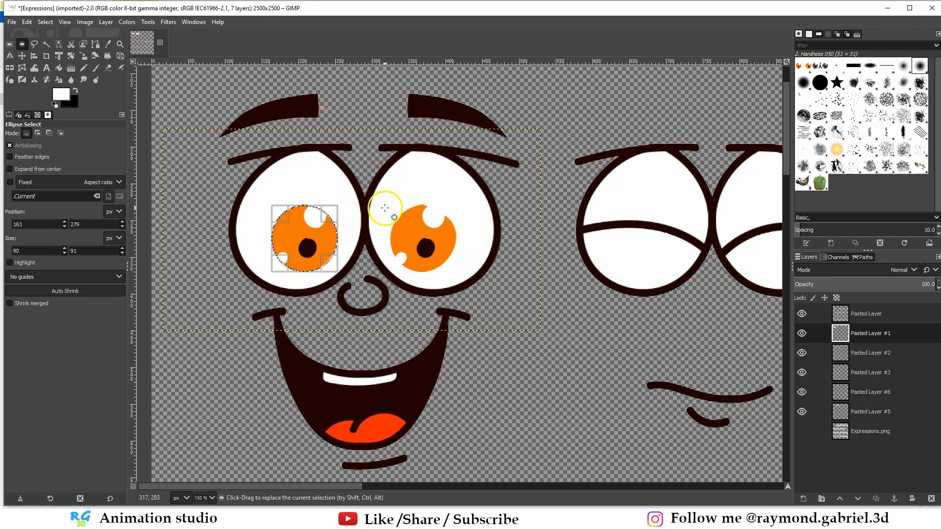
Step: Add an elliptical selection of about 91 × 90 px fitted around the open right eye's orange iris
key("shift")
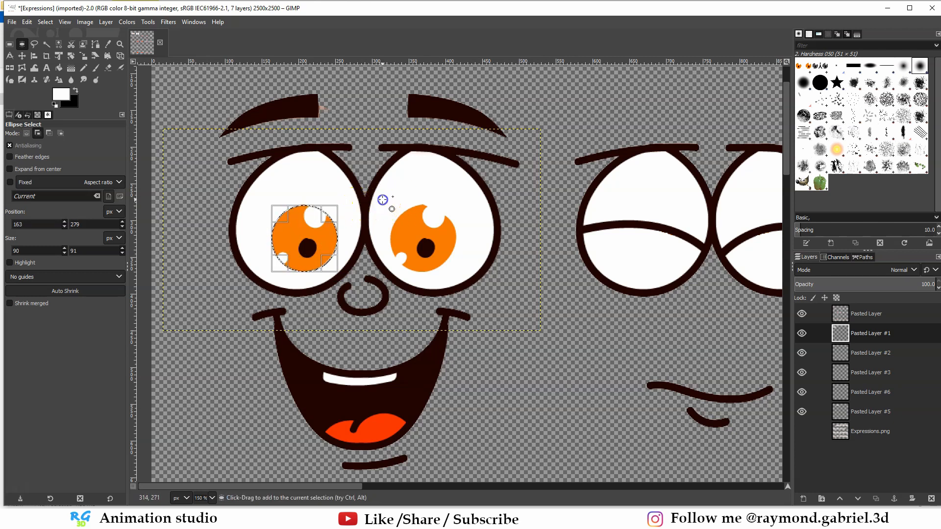
left_click_drag(382, 205, 456, 272, "shift")
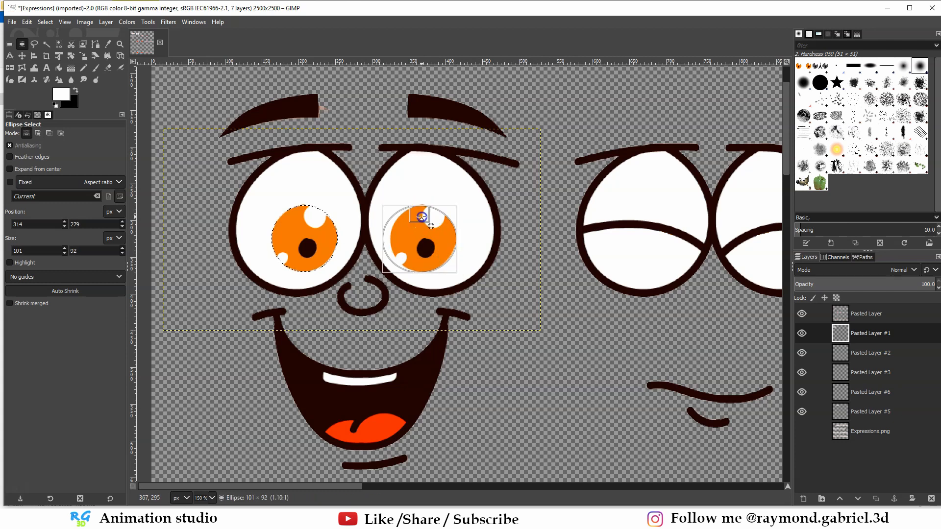
left_click_drag(422, 216, 422, 216)
left_click_drag(387, 241, 422, 265)
left_click_drag(454, 239, 453, 240)
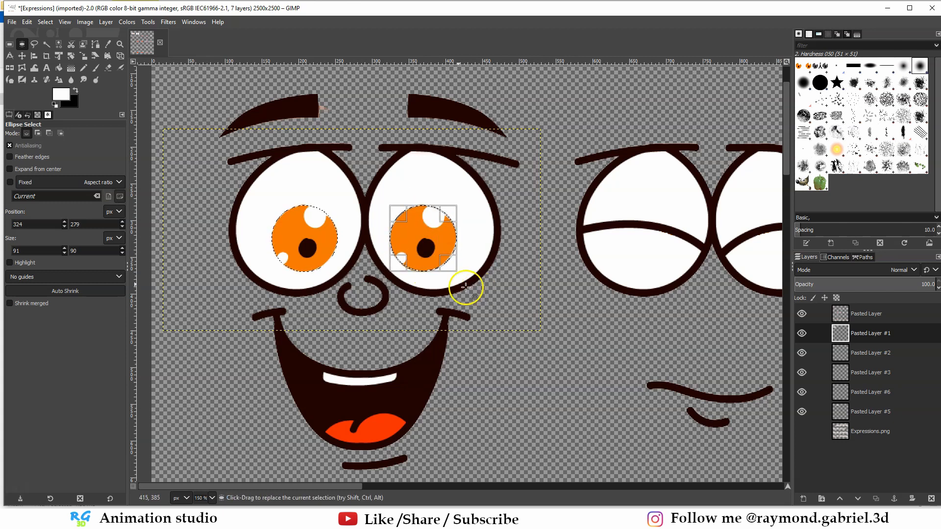
Step: Cut both selected irises out of the open eyes and paste them onto a new layer
key("ctrl+x")
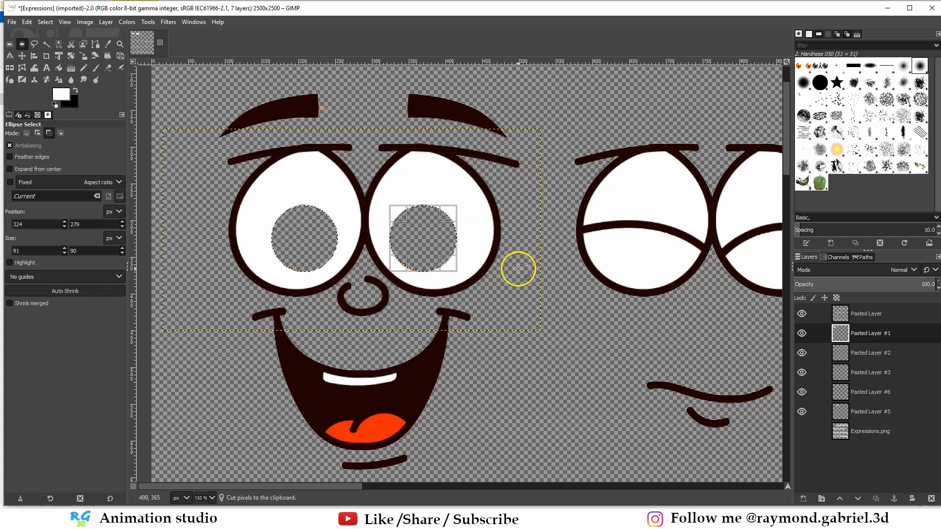
key("ctrl+v")
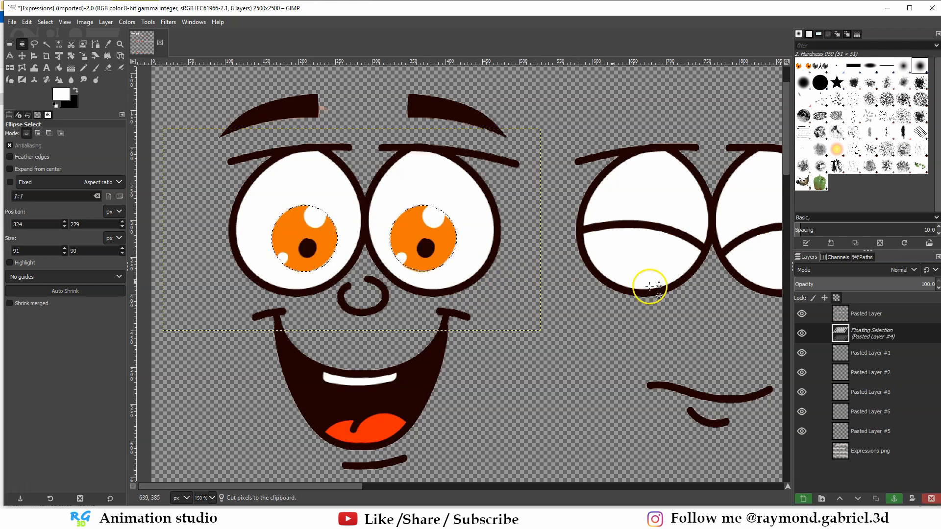
right_click(879, 338)
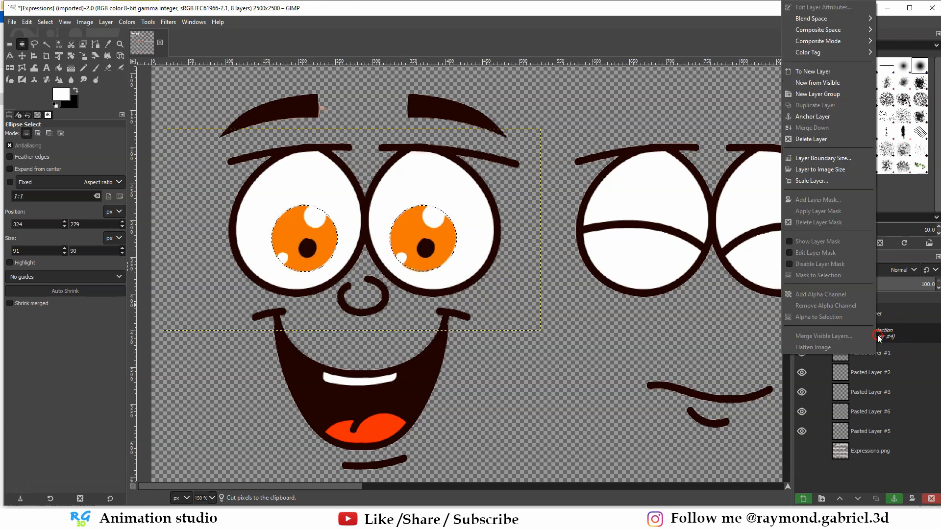
left_click(813, 72)
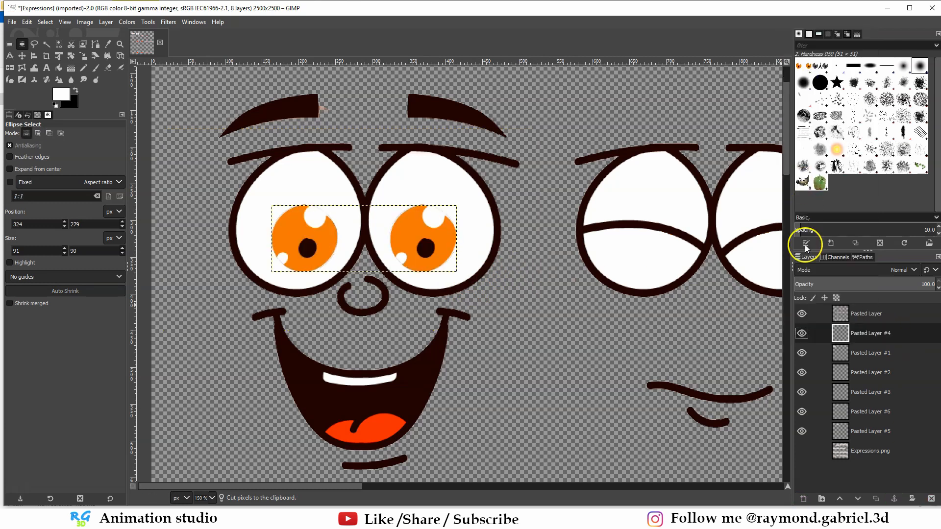
Step: Hide Pasted Layer #4 and, on Pasted Layer #1, draw elliptical selections around both iris holes, the right one about 110 × 113 px
left_click(803, 334)
left_click(836, 360)
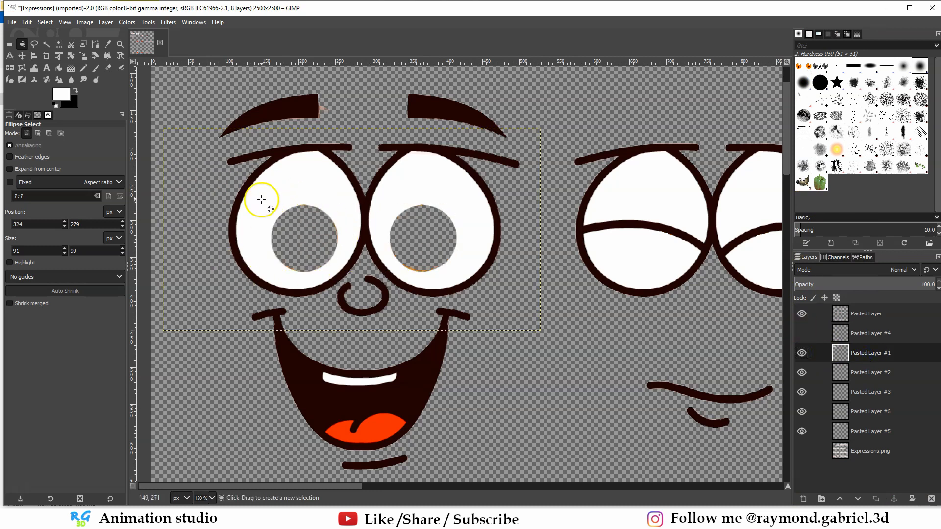
left_click_drag(346, 278, 346, 281)
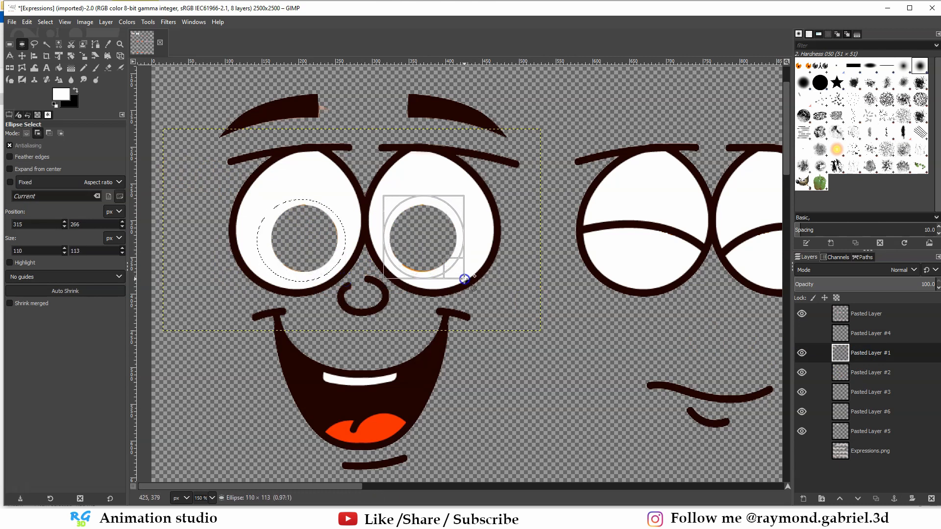
left_click_drag(464, 279, 464, 279, "shift")
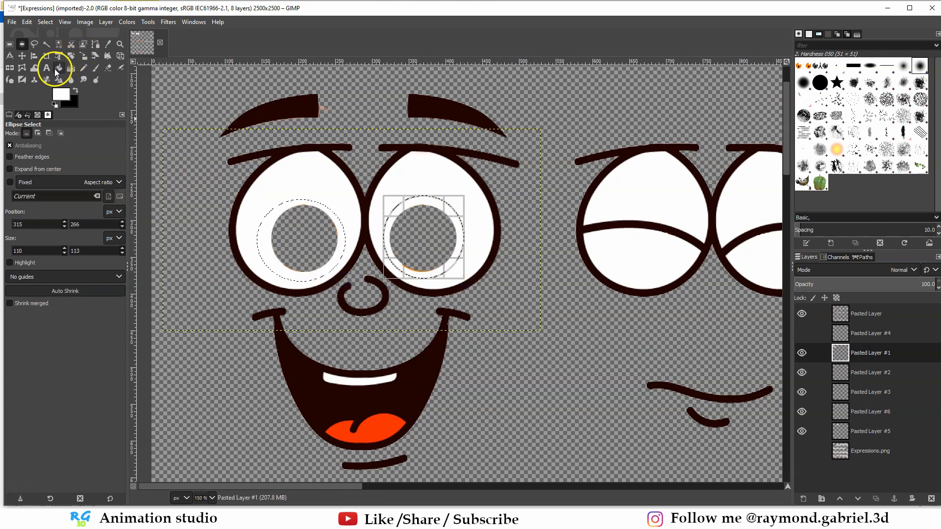
Step: Bucket-fill the selected iris holes in both open eyes with white and clear the selection
left_click(59, 68)
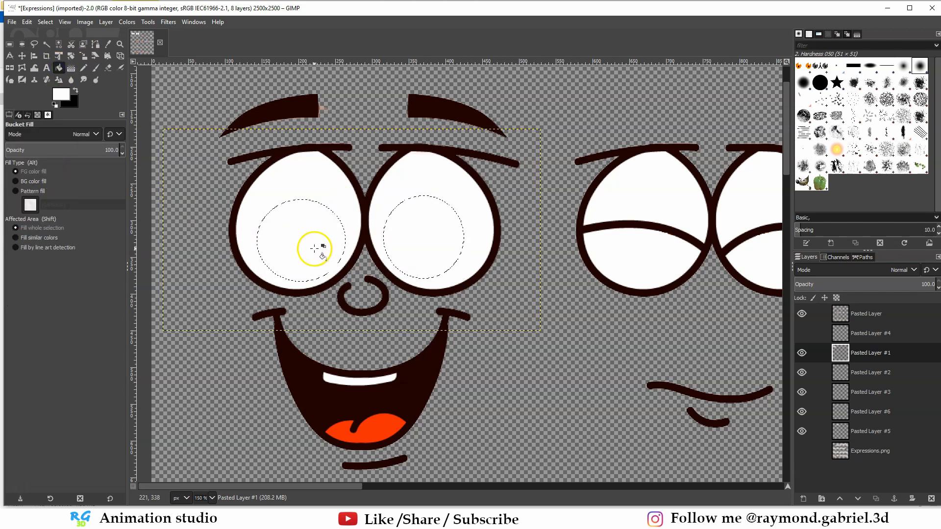
left_click(45, 22)
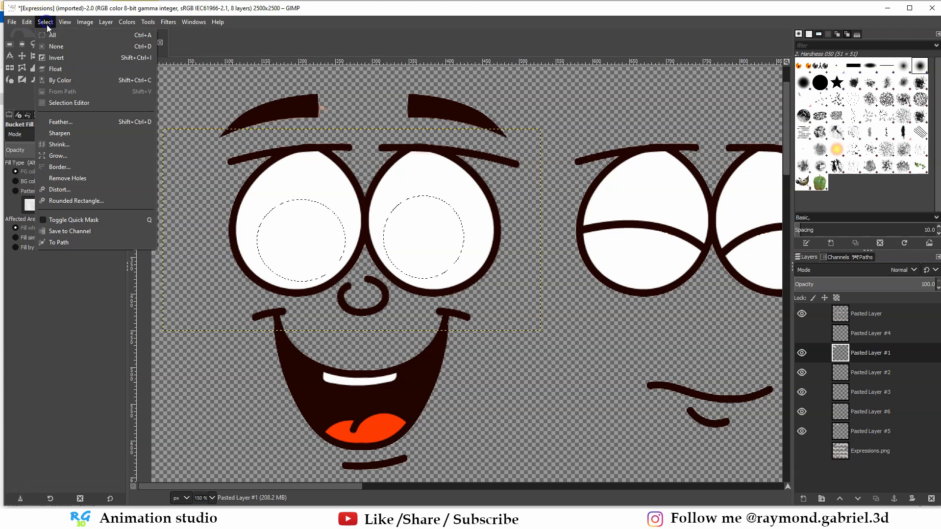
left_click(54, 49)
Step: On Pasted Layer #5, fuzzy-select the white areas above the lid lines of both half-closed eyes
scroll(521, 227, "down", 2, "ctrl")
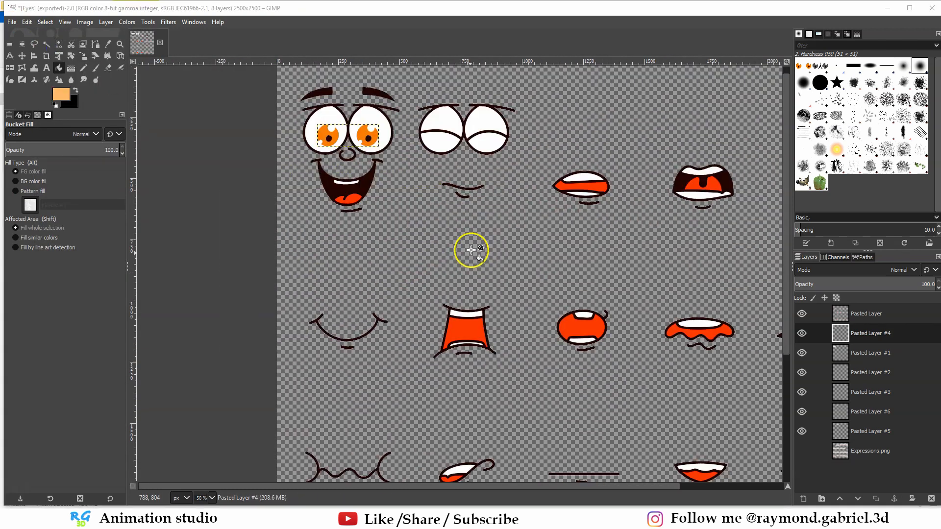
key("1")
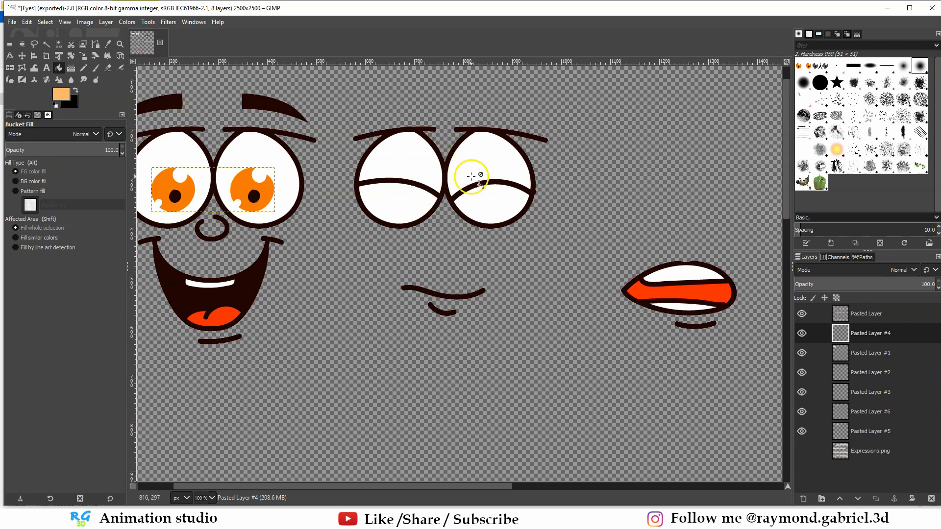
middle_click(493, 167, "alt")
scroll(494, 168, "up", 1, "ctrl")
left_click(46, 44)
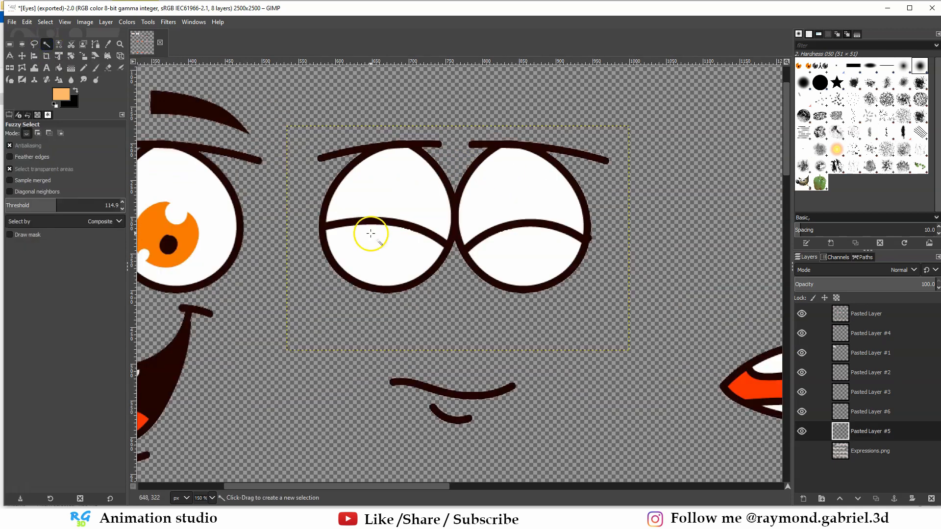
left_click(370, 233)
left_click(400, 193)
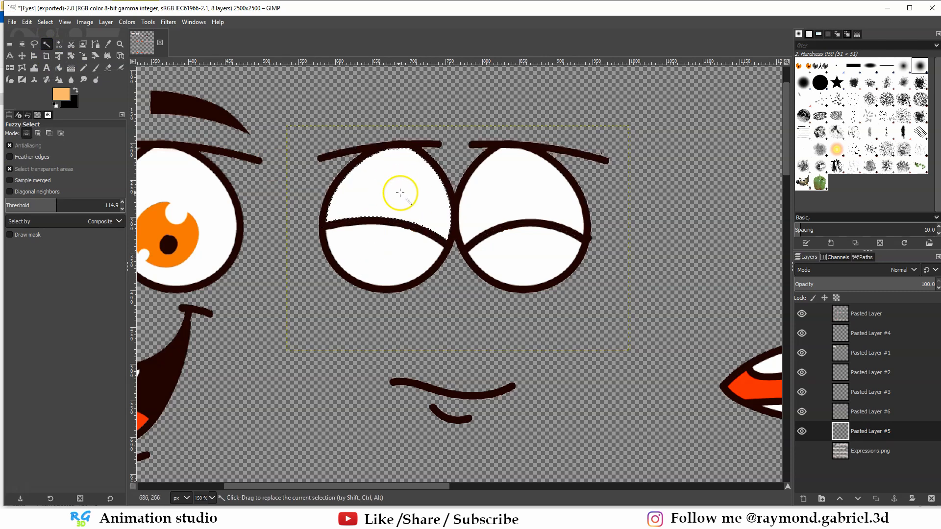
key("shift")
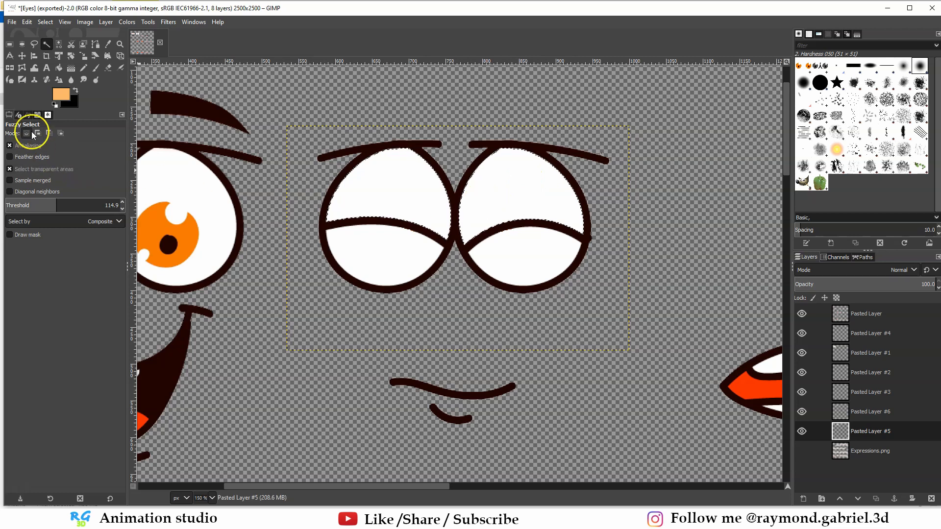
Step: Use foreground colour ffb66a to bucket-fill the selected upper parts of both half-closed eyes
left_click(59, 68)
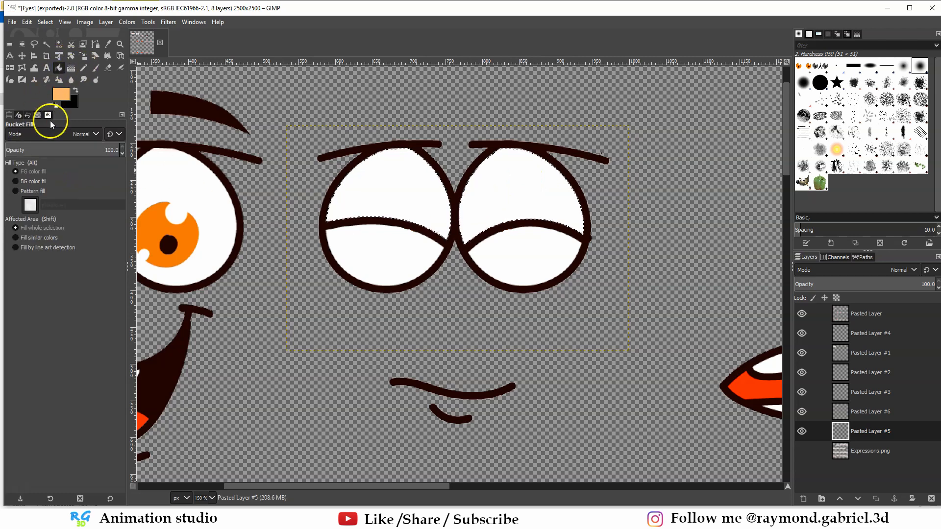
left_click(60, 94)
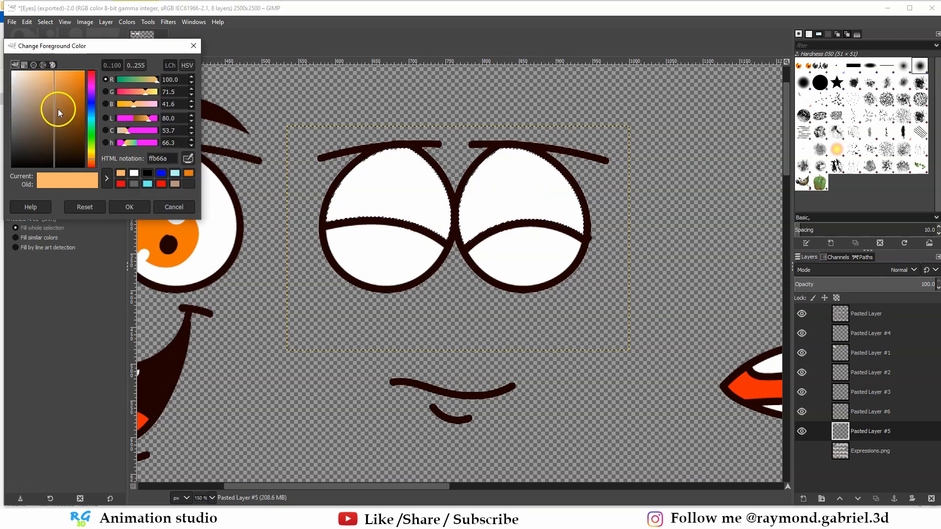
left_click(135, 212)
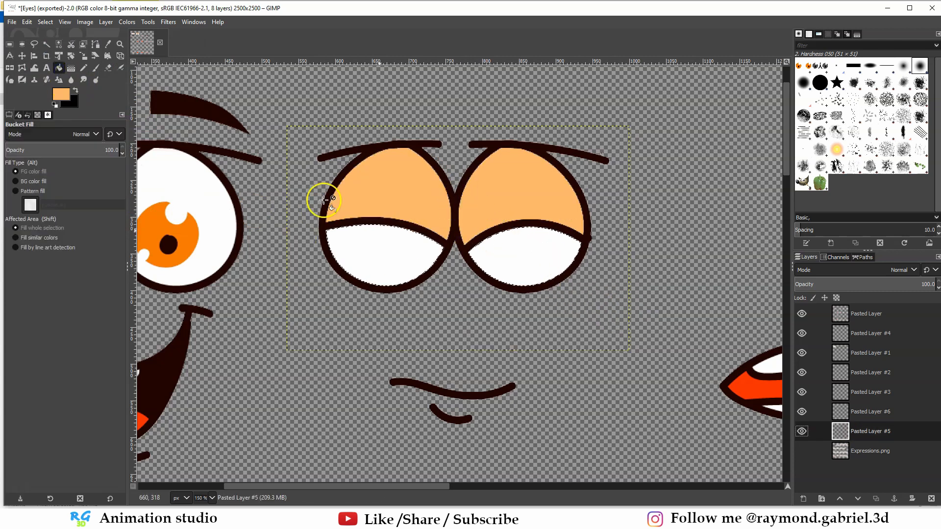
Step: On Pasted Layer #6, fill the lower parts of both half-closed eyes with the same light orange
left_click(866, 411)
left_click(801, 431)
left_click(802, 431)
left_click(380, 257)
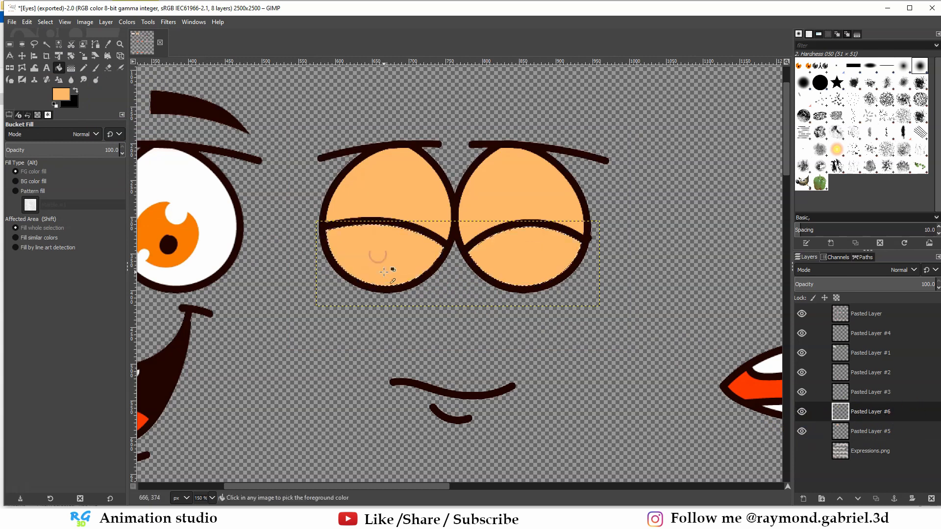
Step: Show only Pasted Layer with the mouths and export it as Mouth.png into the Expressions folder
key("shift+ctrl+j")
left_click(868, 318)
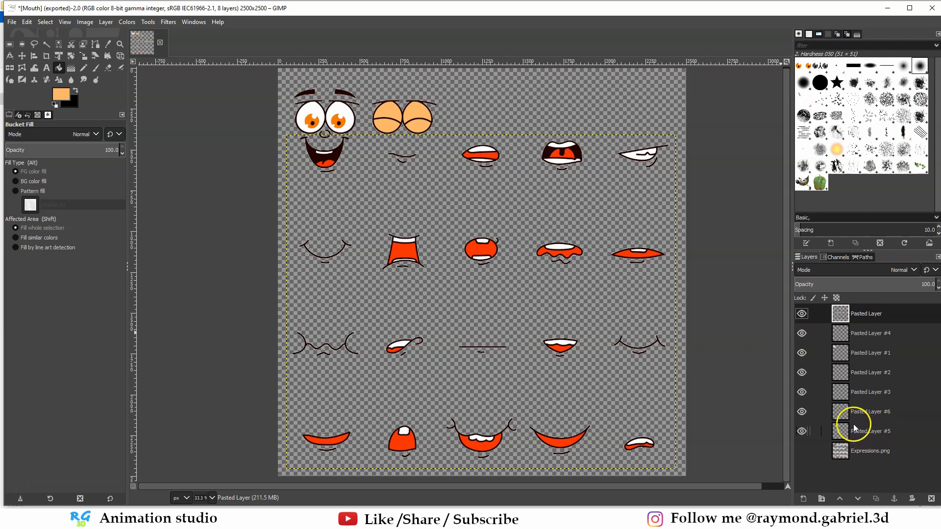
left_click(802, 313)
left_click_drag(802, 336, 803, 435)
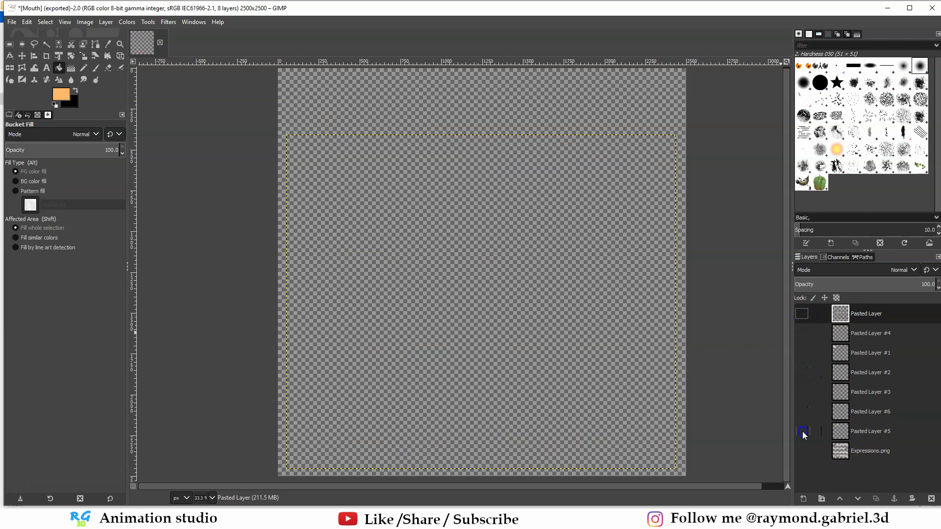
left_click(801, 314)
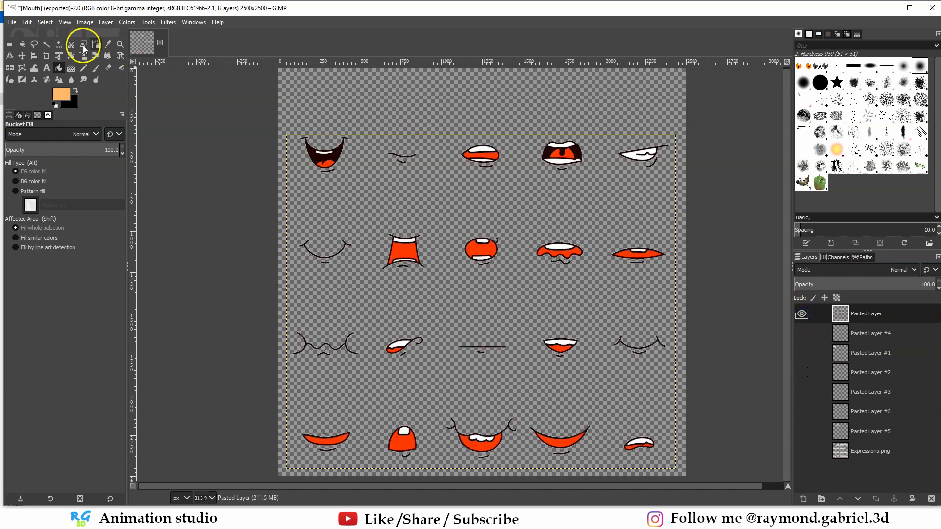
left_click(11, 22)
left_click(25, 172)
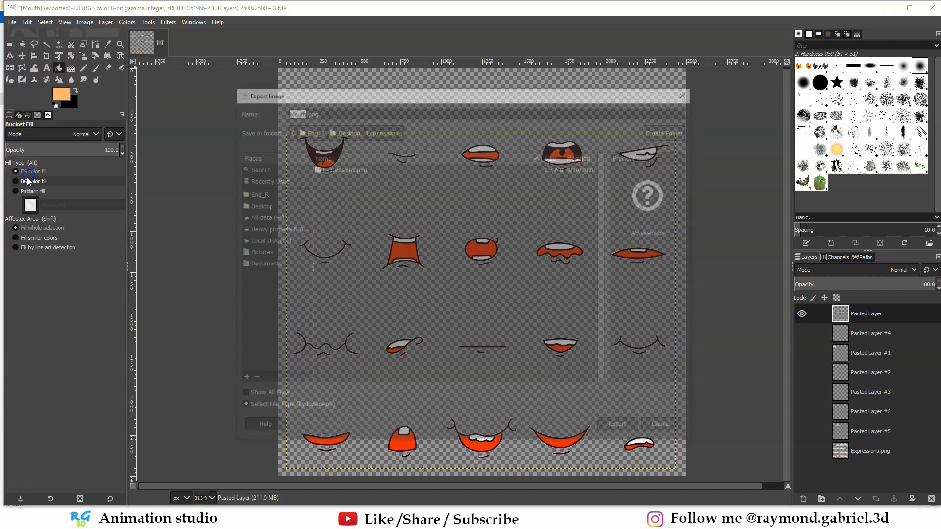
left_click(621, 429)
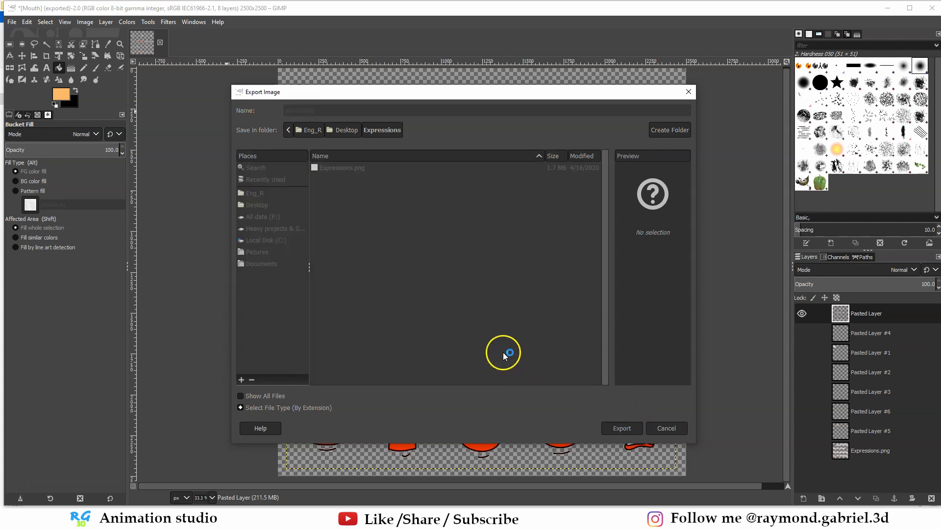
Step: Show only Pasted Layer #4 with the irises and export it as Iris.png
left_click(802, 314)
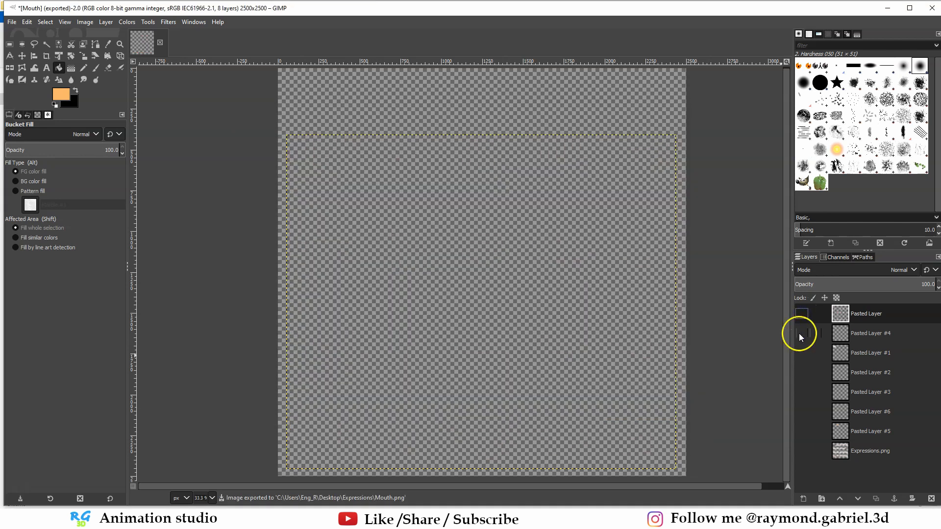
left_click(800, 333)
key("ctrl+shift+e")
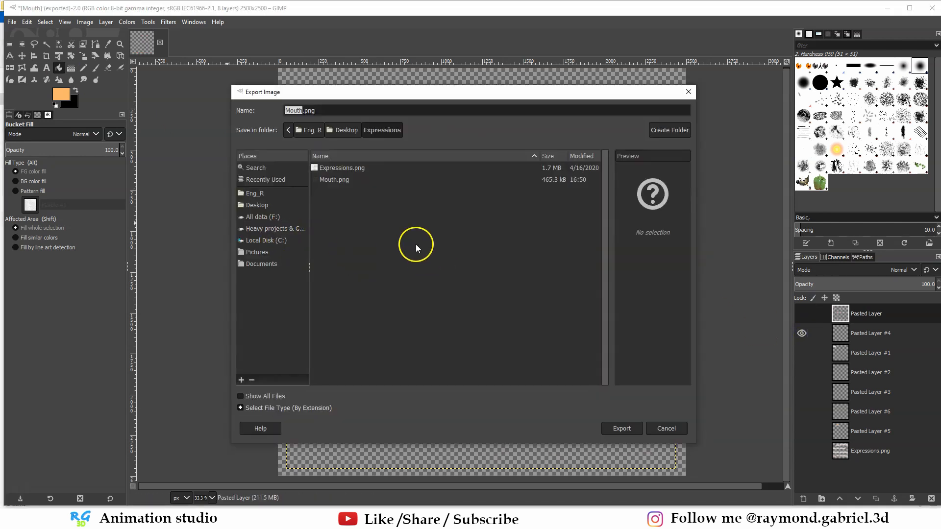
type("Iris")
key("Return")
Step: Show only the eye layers, Pasted Layer #1, #6 and #5, and export them as Eyes.png
left_click(801, 333)
left_click(802, 352)
left_click(801, 431)
left_click(12, 22)
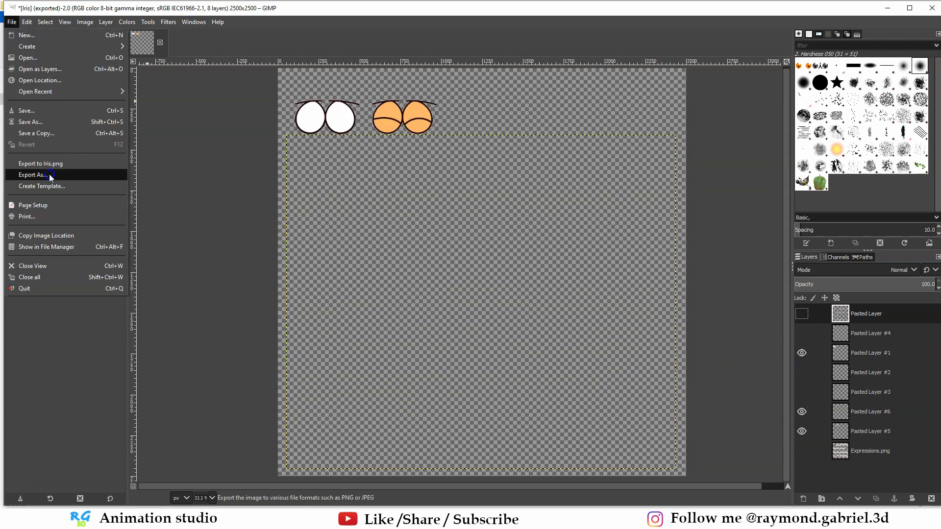
left_click(49, 174)
type("Eyes")
Step: Show only Pasted Layer #2 with the eyebrows and export it as Eye-Brow.png
left_click(802, 411)
left_click(801, 431)
left_click(801, 353)
left_click(801, 373)
left_click(11, 22)
left_click(40, 175)
type("Eye Brow")
key("Return")
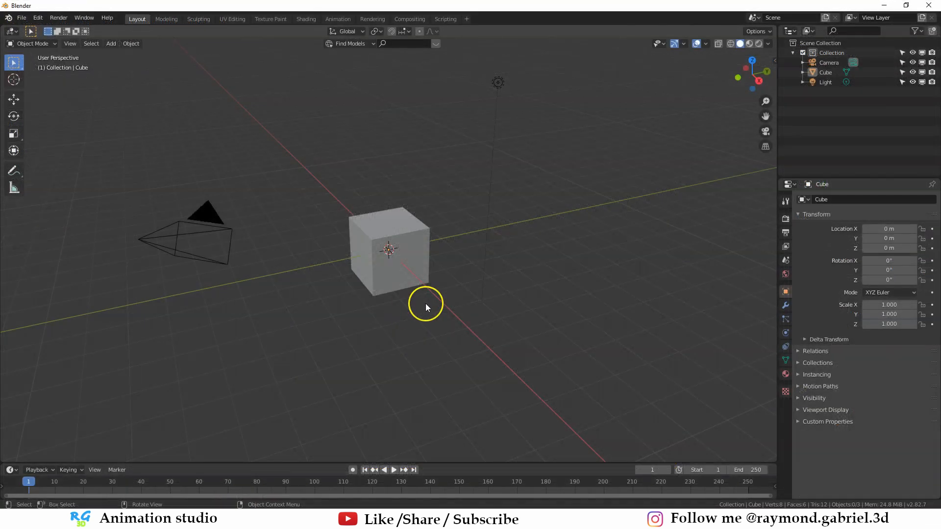
Step: Switch to Blender and delete the default camera, cube and light
middle_click_drag(426, 304, 366, 306)
scroll(381, 335, "down", 4)
left_click_drag(480, 158, 220, 352)
key("x")
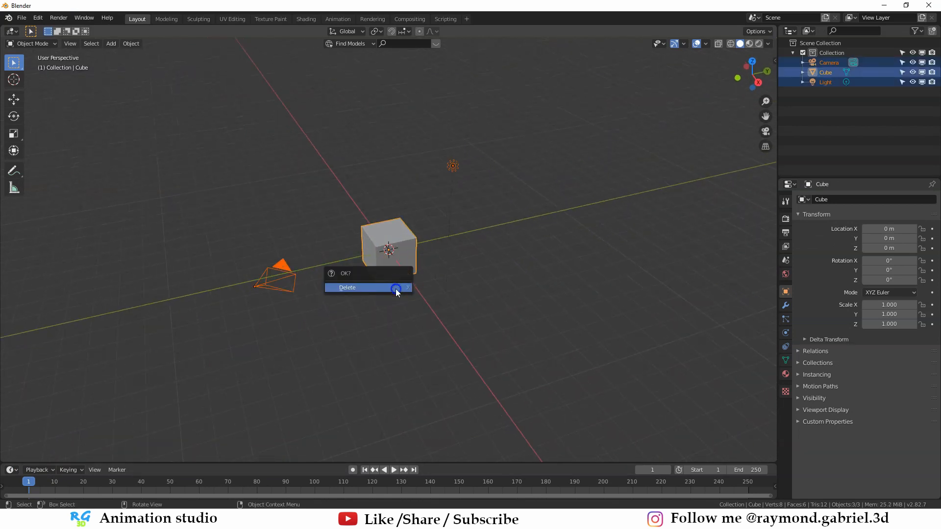
left_click(396, 289)
left_click(410, 258)
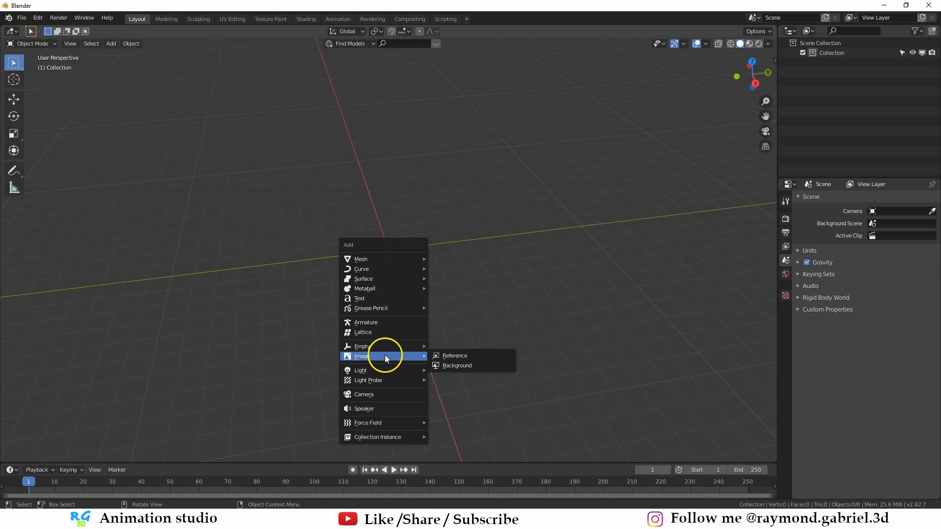
Step: Add Expressions.png from the Expressions folder as a reference image
left_click(448, 357)
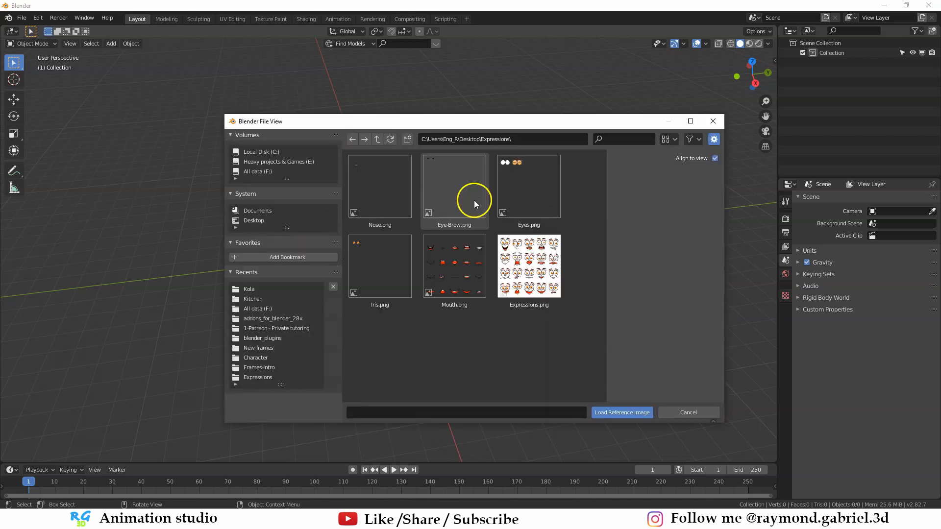
left_click(527, 276)
left_click(622, 413)
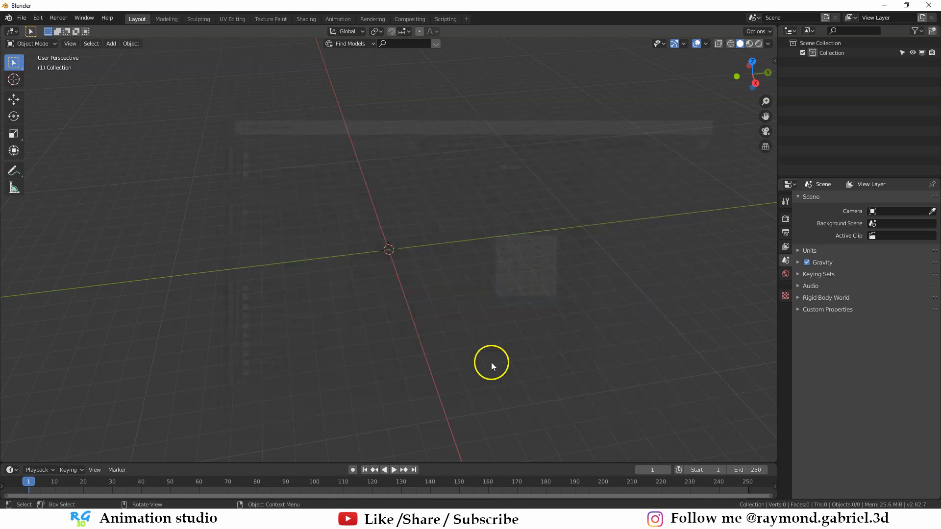
Step: Clear the reference image's rotation, then rotate it 90° about X and 90° about Z
scroll(411, 309, "up", 2)
middle_click_drag(412, 309, 454, 212)
key("alt+r")
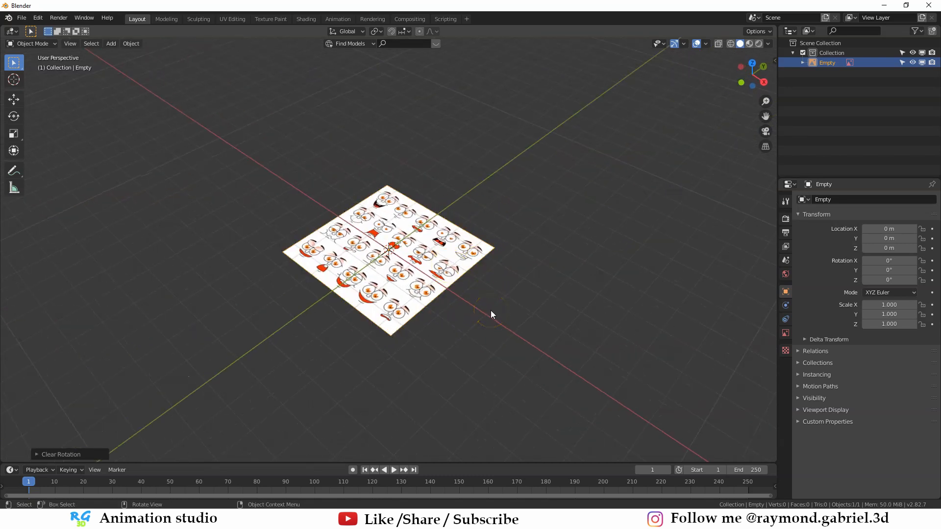
type("rx90")
key("Return")
middle_click_drag(489, 310, 455, 296)
type("rz90")
key("Return")
Step: Move the reference image up along Z by about 2.54 m so its lower edge sits near the grid
key("g")
key("z")
left_click(434, 227)
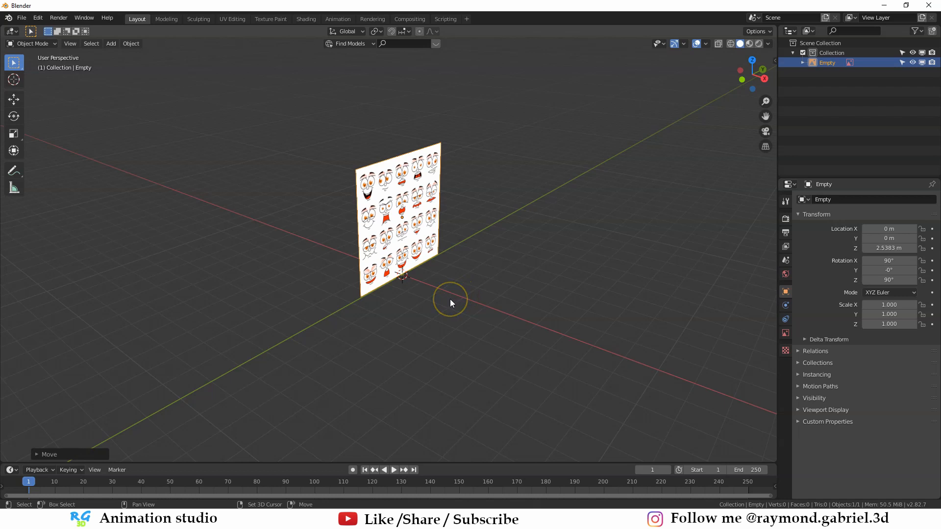
Step: Add a camera, clear its rotation, and rotate it 90° about X and 90° about Z
key("shift+a")
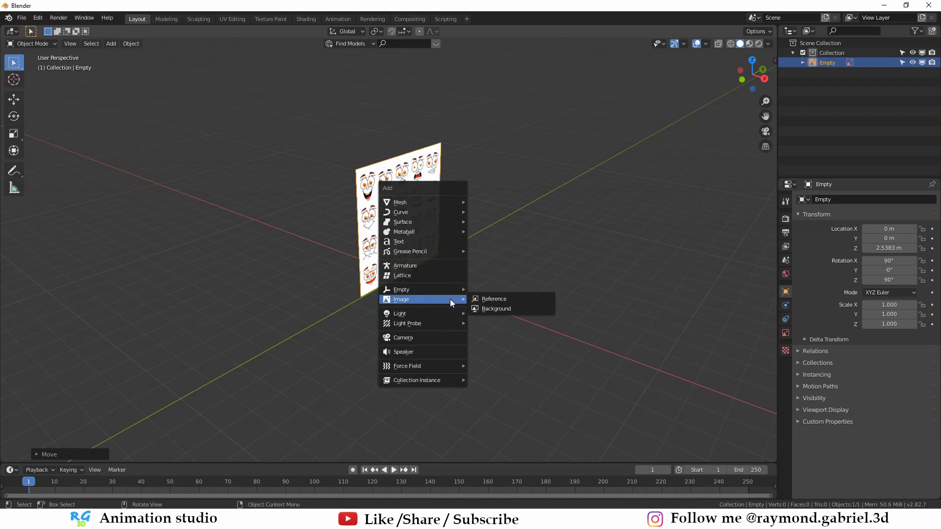
left_click(422, 341)
middle_click_drag(423, 341, 475, 312)
key("alt+r")
type("rx90")
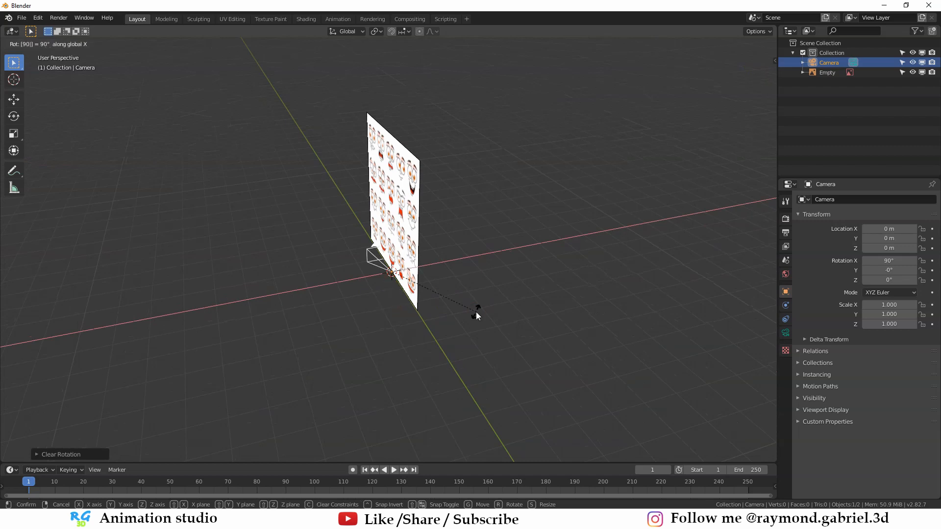
key("Return")
type("rz90")
key("Return")
Step: Move the camera along X to about 7.77 m in front of the reference image
middle_click_drag(476, 312, 439, 325)
key("g")
key("x")
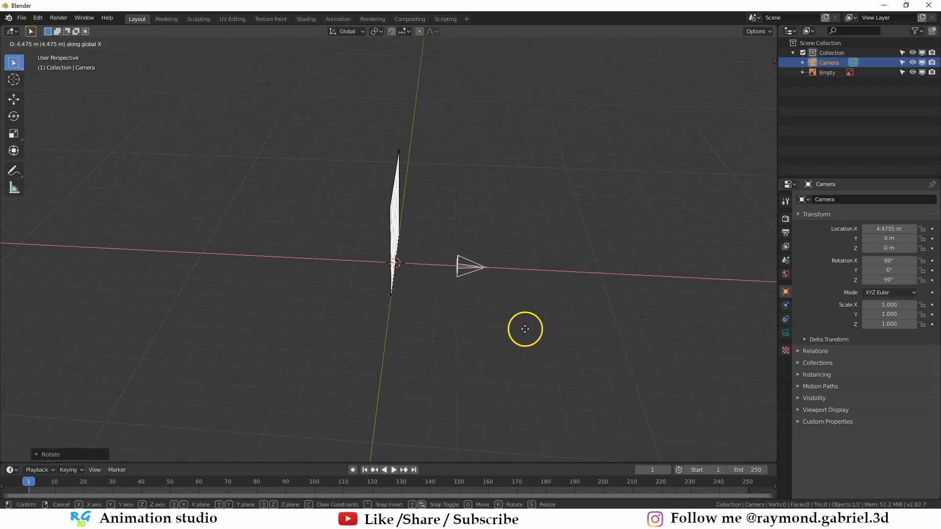
left_click(608, 343)
Step: Look at the reference image through the active camera
key("KP_0")
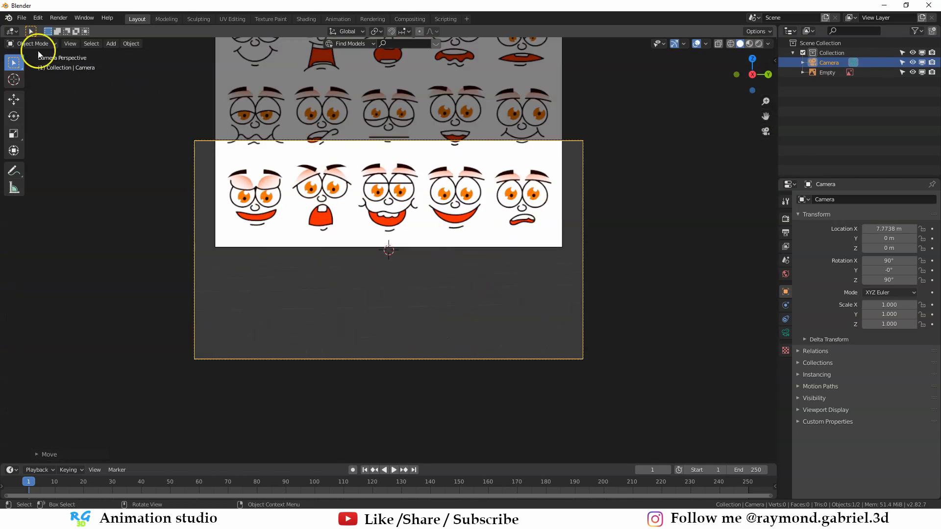
left_click(70, 43)
mouse_move(94, 142)
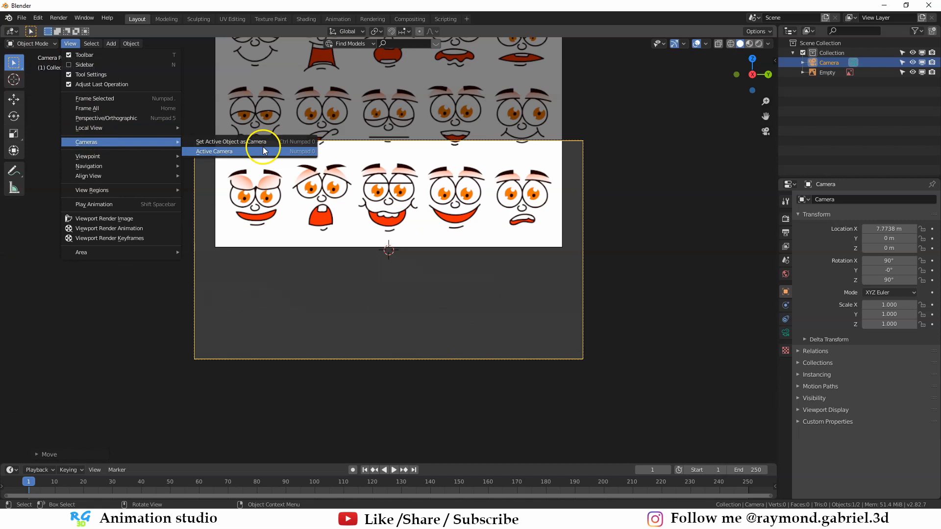
left_click(227, 152)
Step: Lock the camera to the view and frame the whole reference image, placing the camera at about X 13.87 m and Z 2.48 m
key("n")
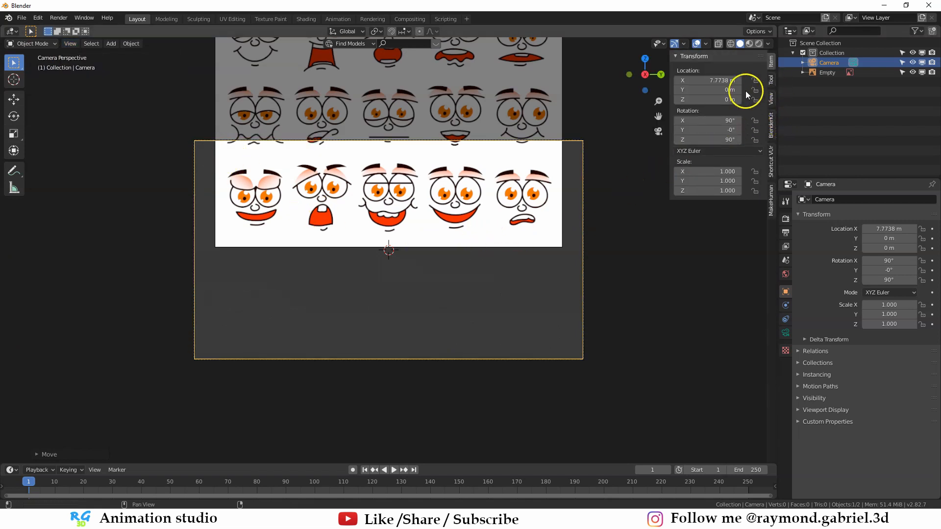
left_click(773, 103)
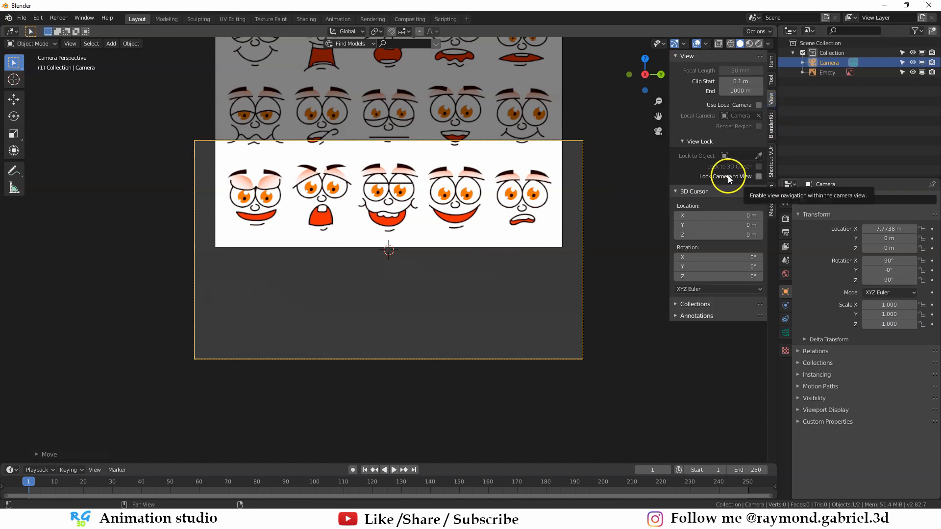
left_click(759, 177)
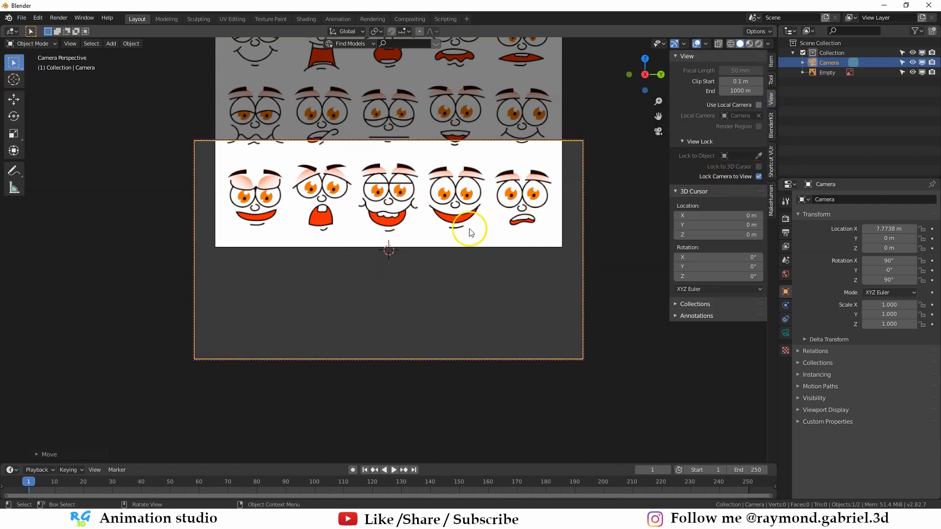
middle_click_drag(406, 231, 413, 325, "shift")
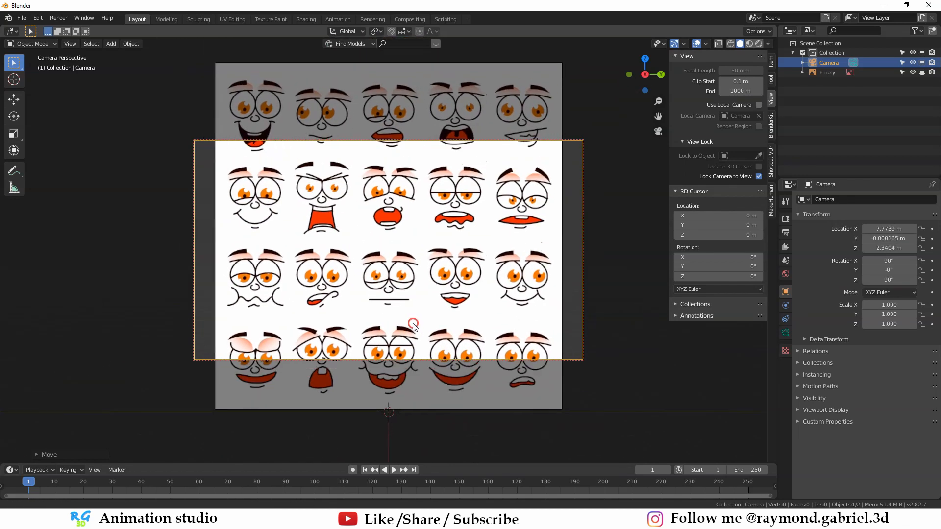
middle_click_drag(408, 257, 411, 267, "shift")
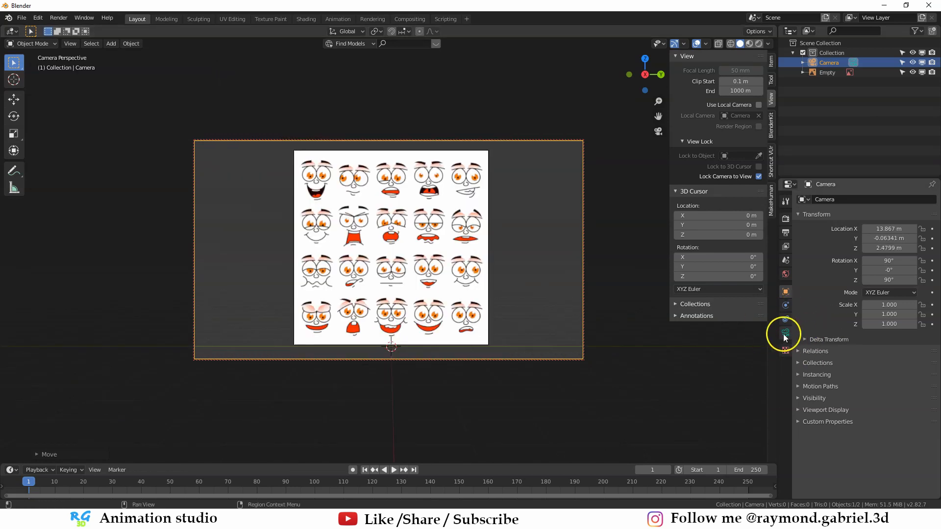
Step: Make the camera orthographic and set its orthographic scale to 9.2
left_click(784, 335)
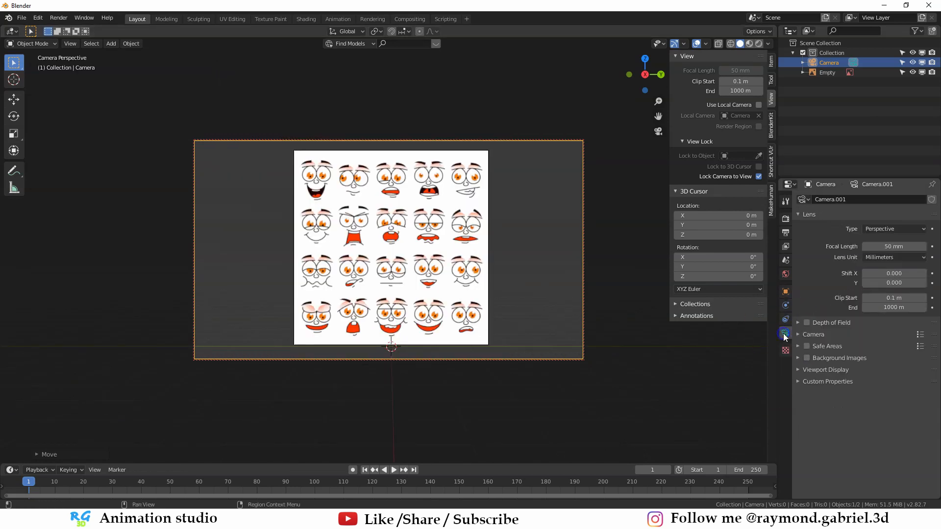
left_click(884, 229)
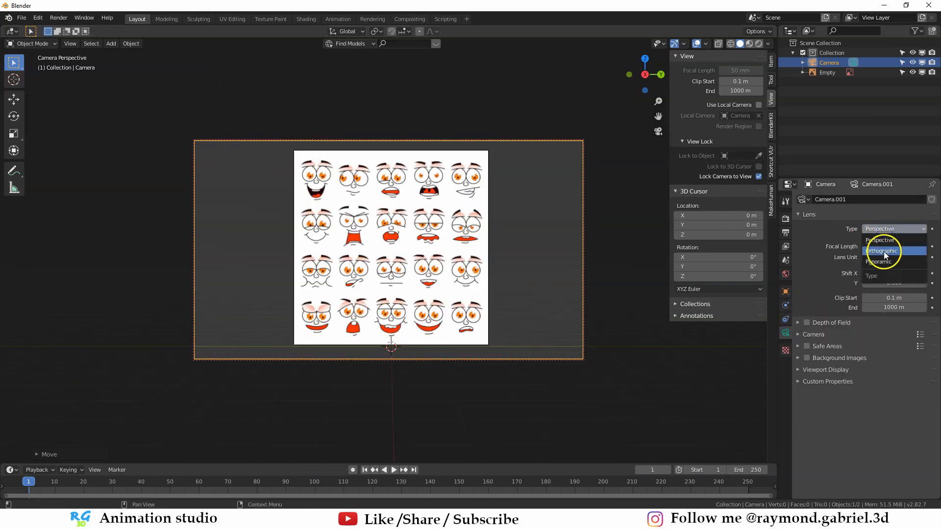
left_click(885, 251)
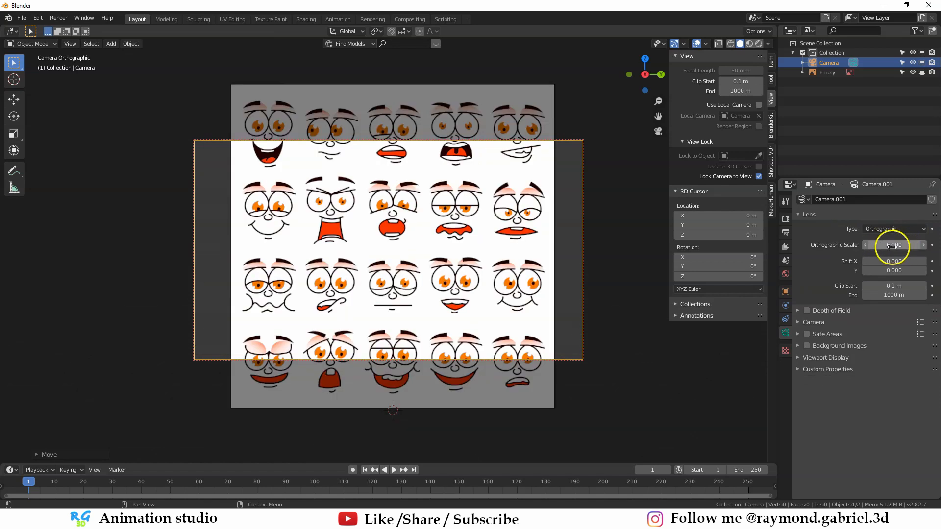
left_click_drag(894, 245, 909, 246)
left_click(401, 284)
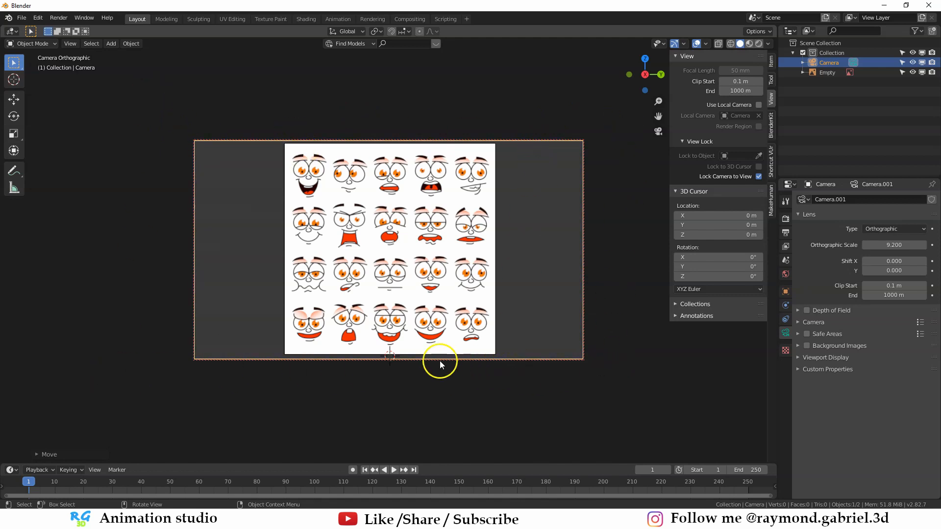
Step: Open the scene's output dimensions, then switch to GIMP and check the canvas size of the face parts image
left_click(785, 219)
left_click(787, 233)
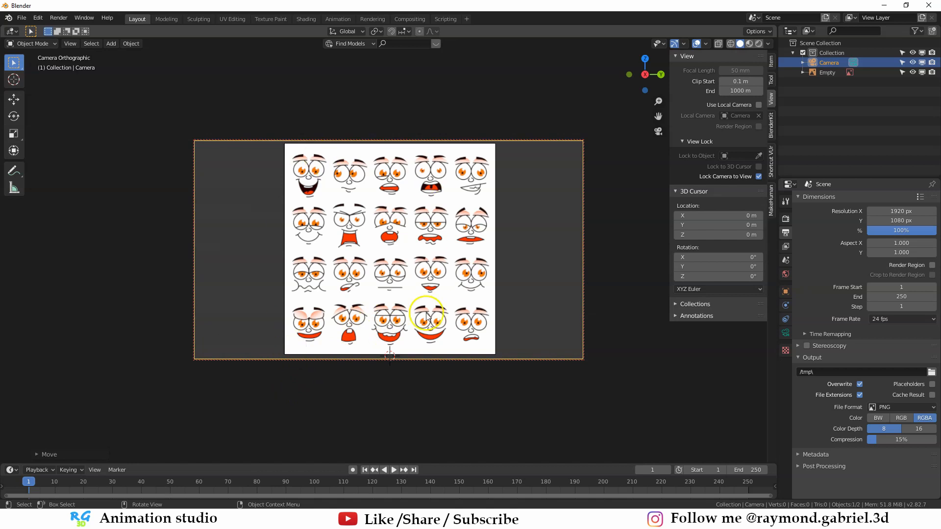
left_click(227, 470)
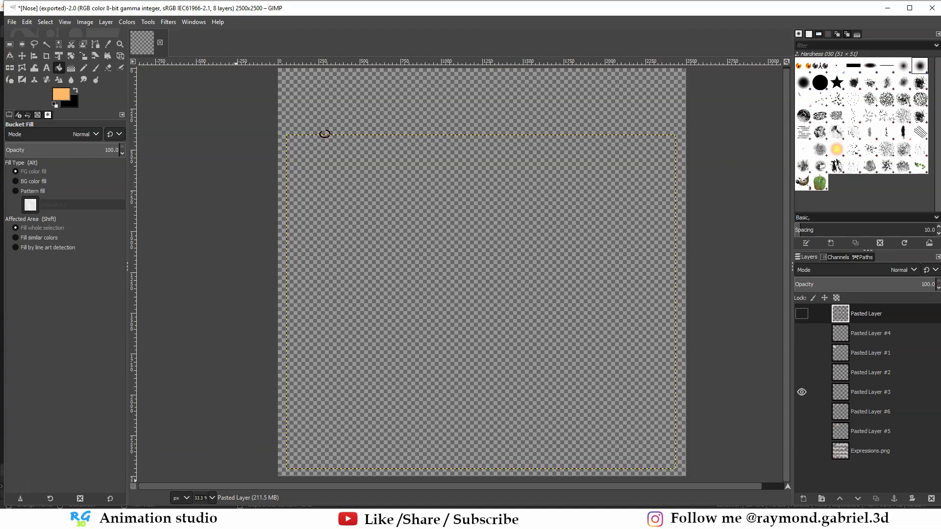
left_click(85, 23)
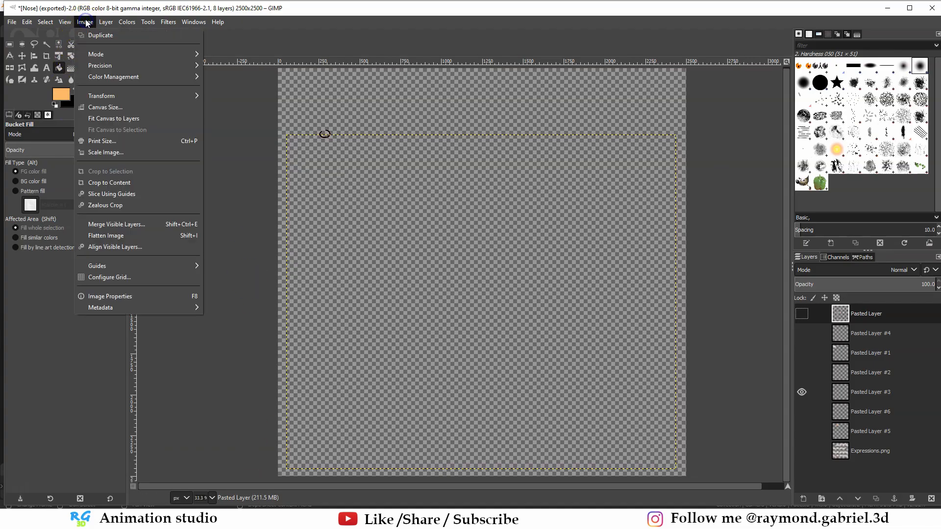
left_click(110, 109)
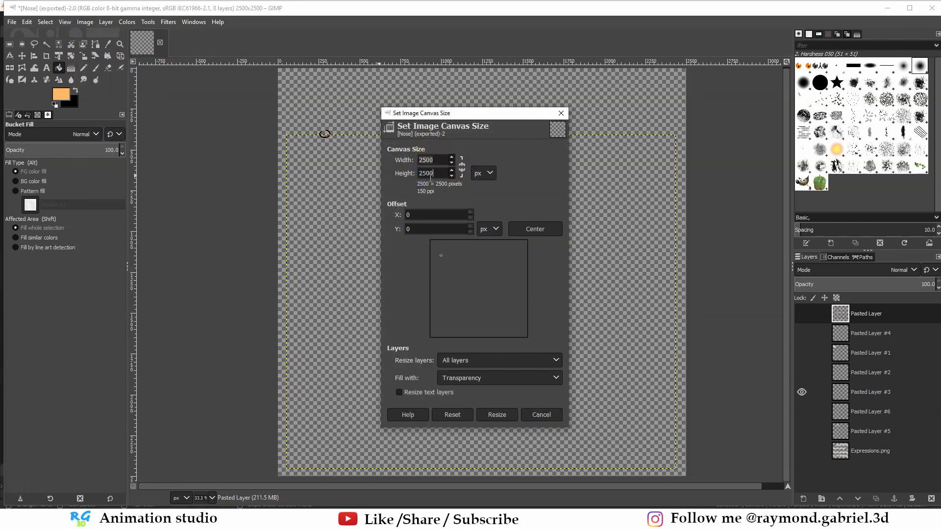
left_click(431, 177)
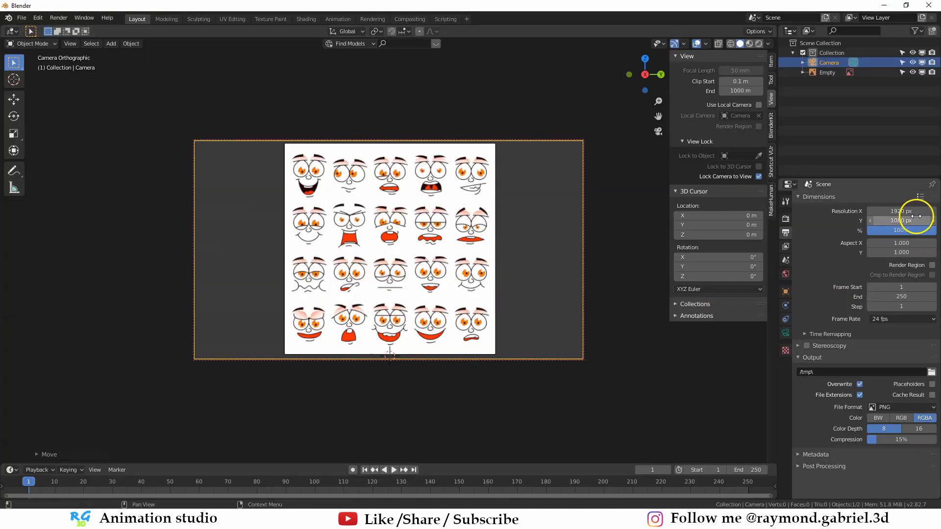
Step: Switch back to Blender and set the render resolution to 2500 × 2500 px
left_click(910, 211)
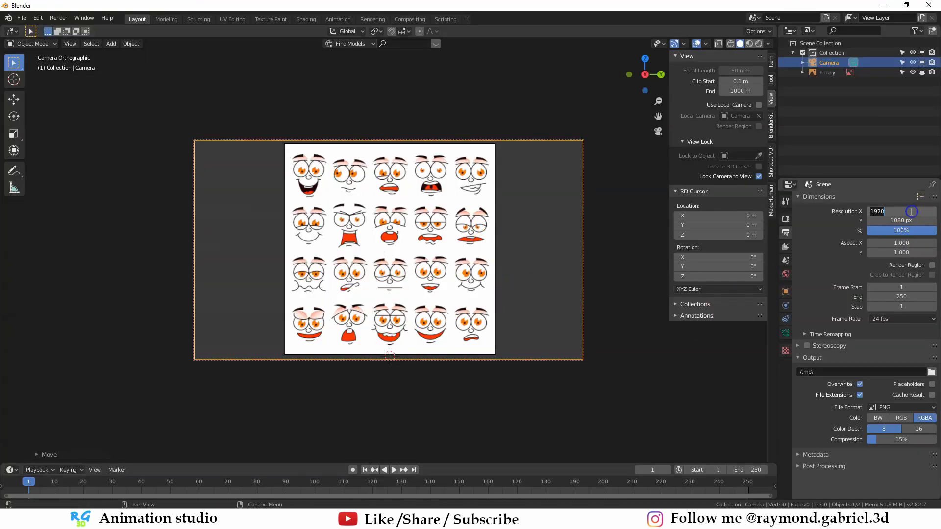
key("Tab")
type("2500")
key("Return")
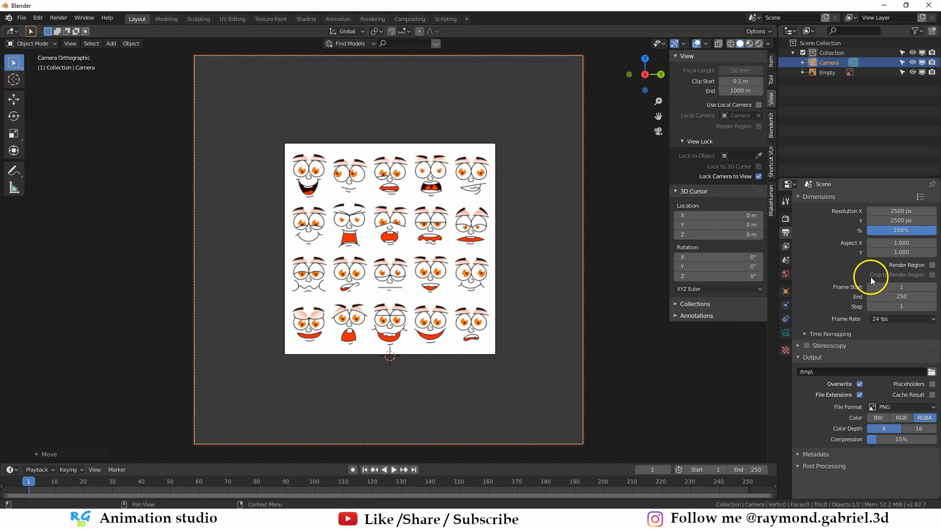
Step: Set the camera's orthographic scale to 4.99 and nudge the camera along Z so the reference image fills the frame
left_click(786, 332)
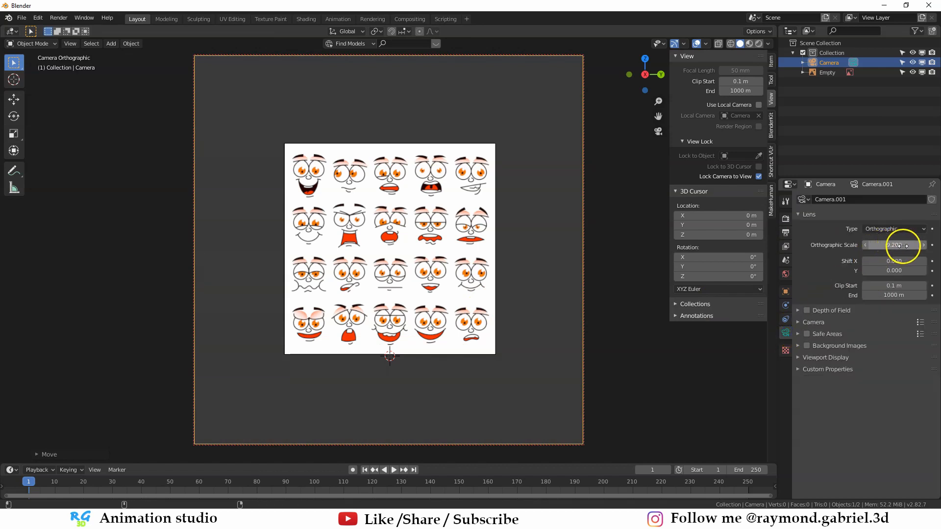
left_click_drag(902, 245, 691, 254)
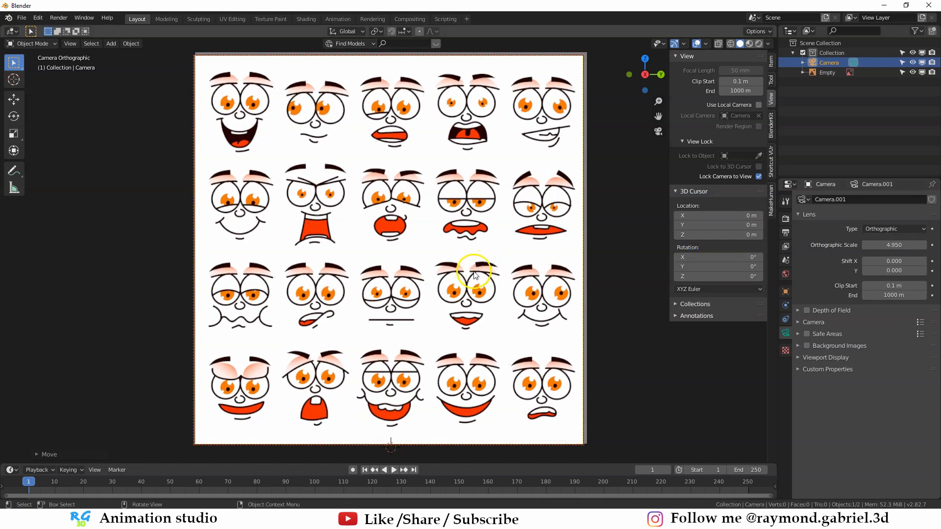
key("g")
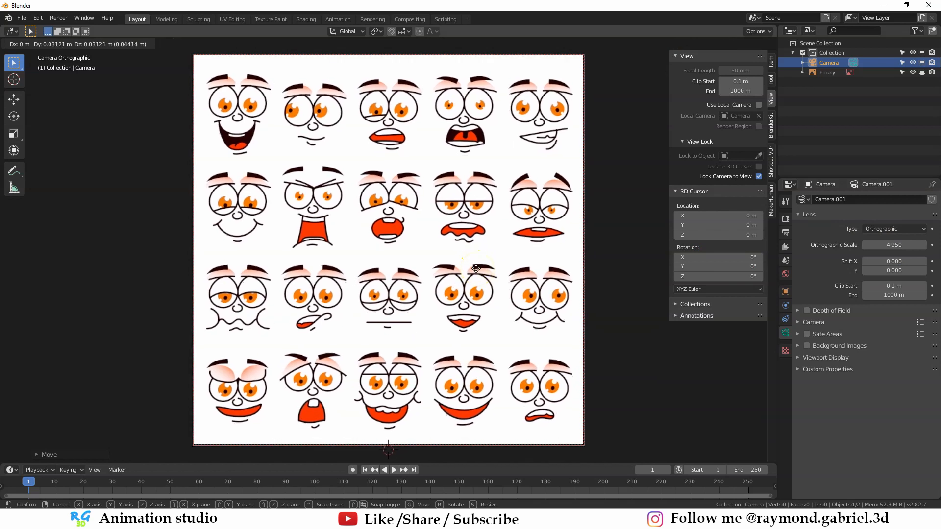
key("z")
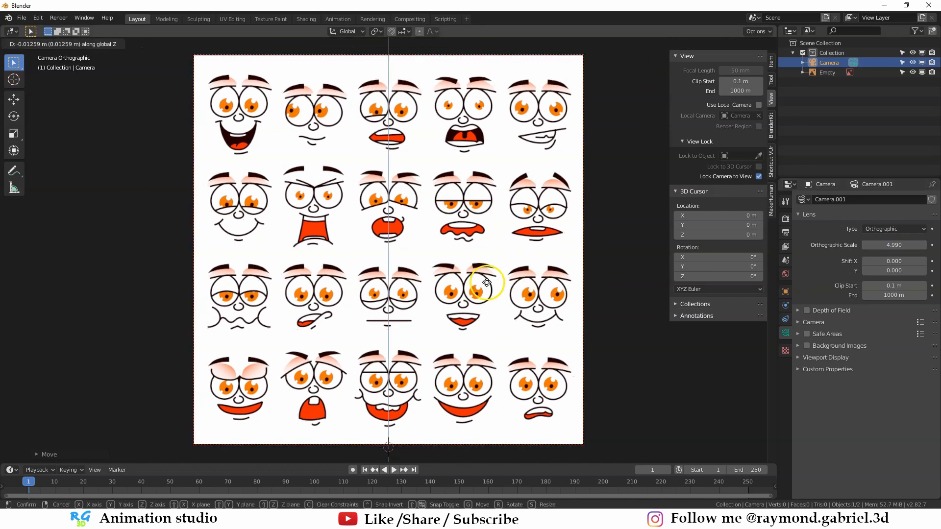
left_click(486, 282)
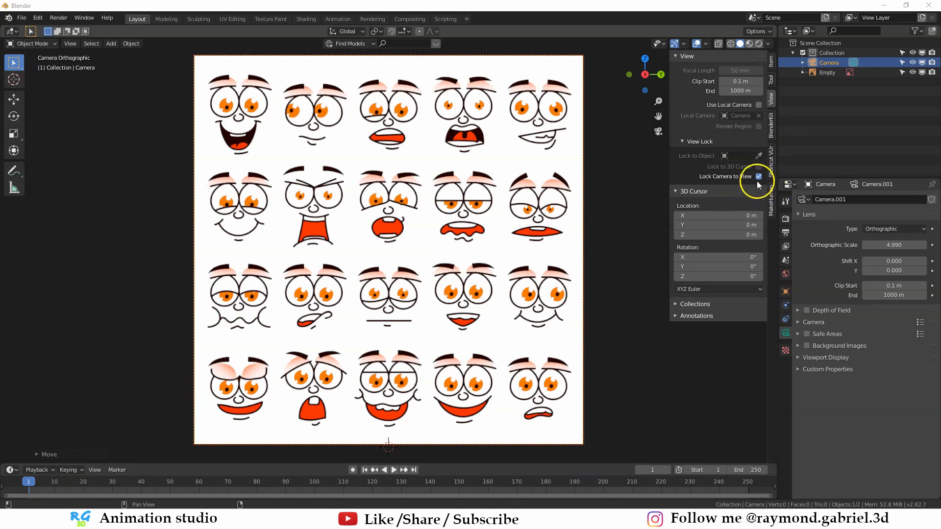
Step: Disable Lock Camera to View and return to the camera view
left_click(758, 177)
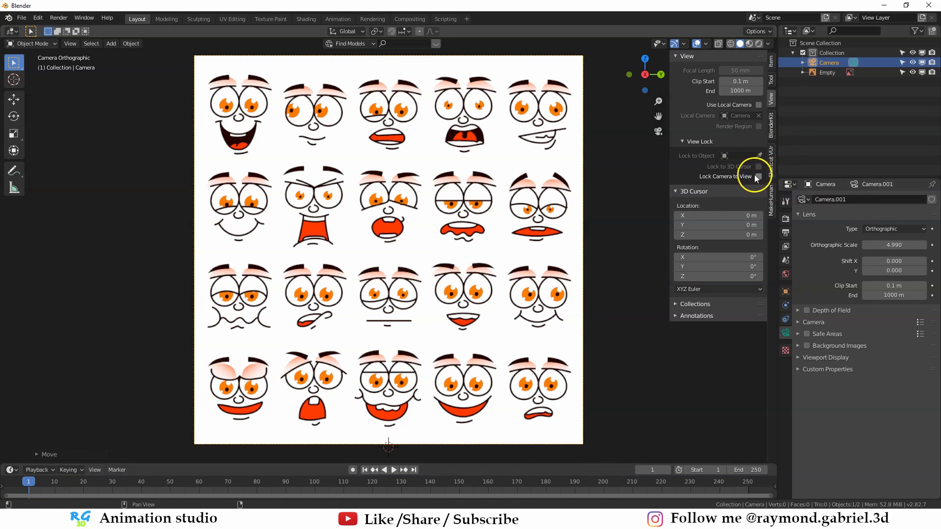
middle_click_drag(426, 222, 445, 203)
key("KP_0")
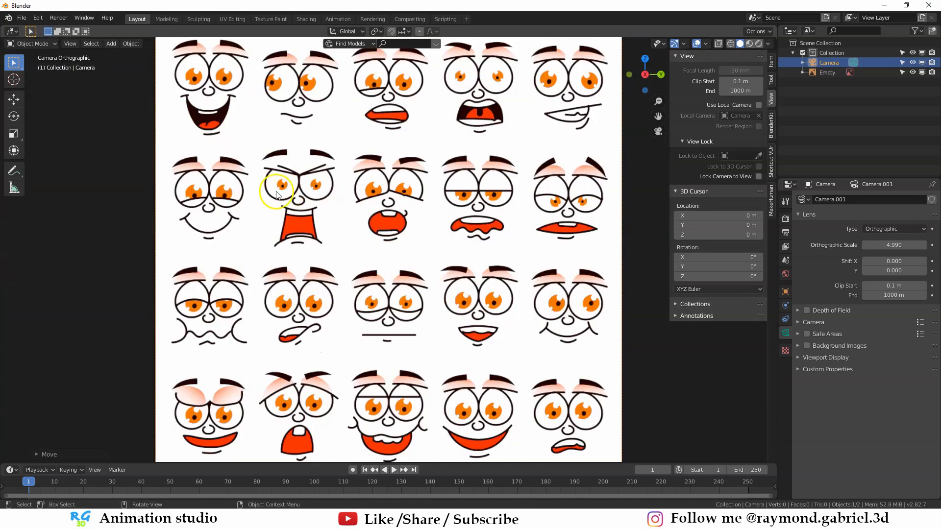
scroll(267, 165, "down", 1)
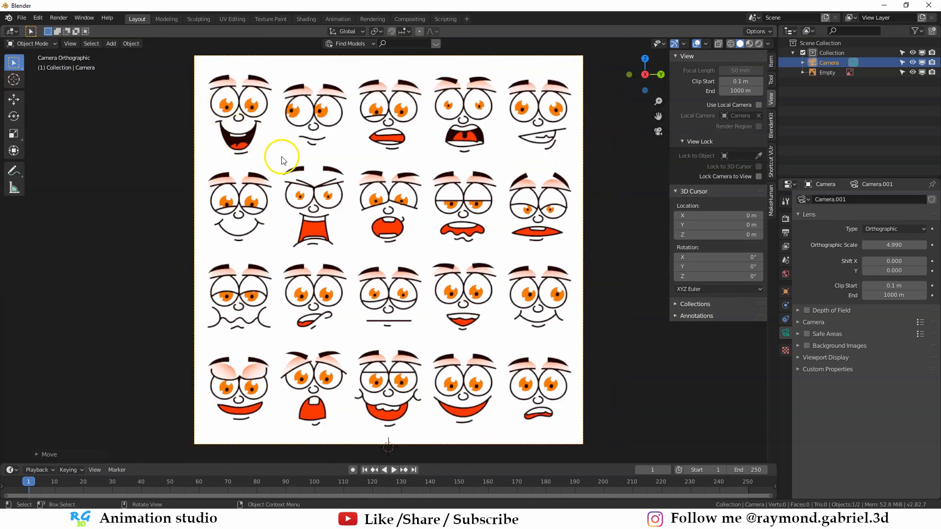
Step: Place the 3D cursor just beside the mouth of the first face in the top row of the reference image
left_click(283, 159)
scroll(283, 158, "up", 1)
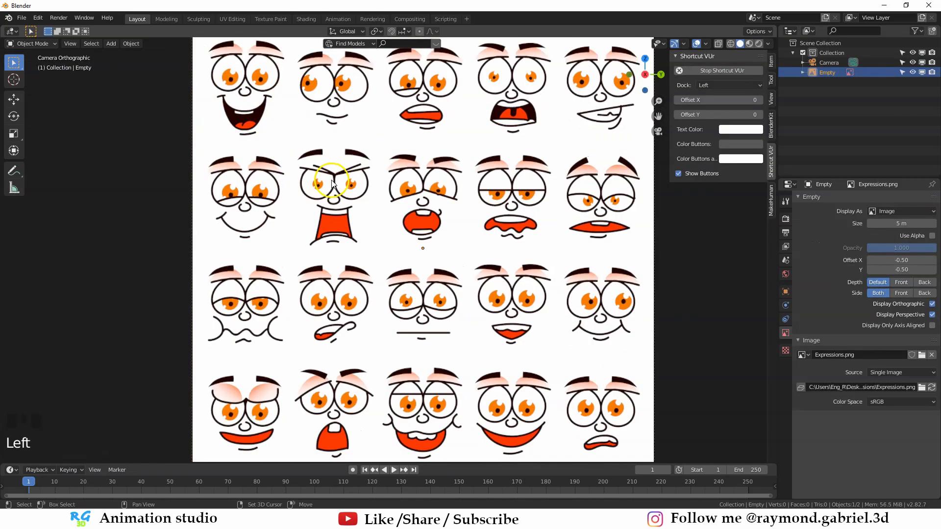
middle_click_drag(283, 159, 382, 265, "shift")
scroll(363, 231, "up", 2)
middle_click_drag(363, 230, 370, 256, "shift")
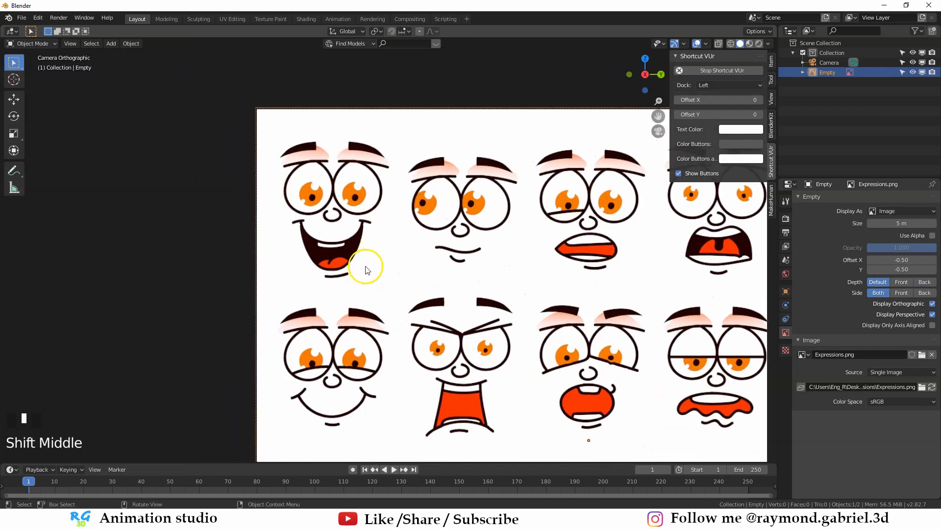
right_click(369, 256, "shift")
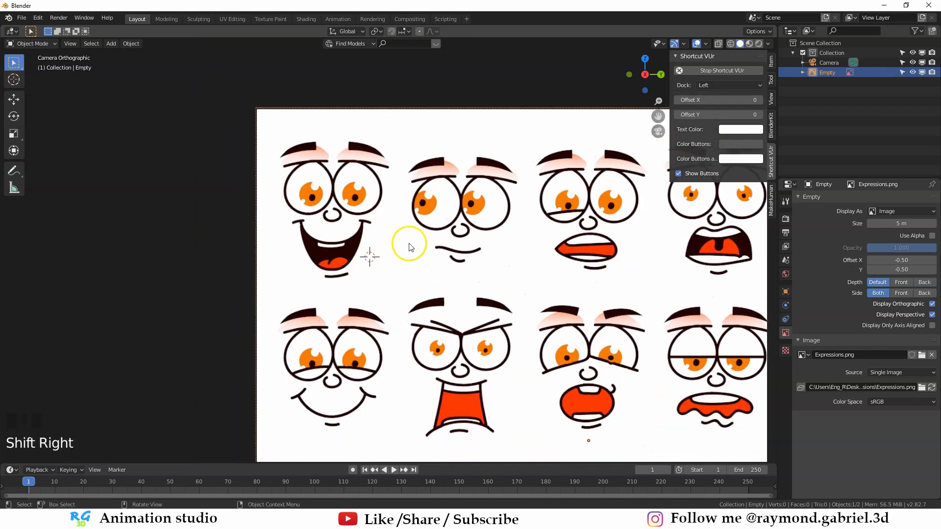
Step: Add a mesh plane at the 3D cursor and rotate it 90° about Y
key("shift+a")
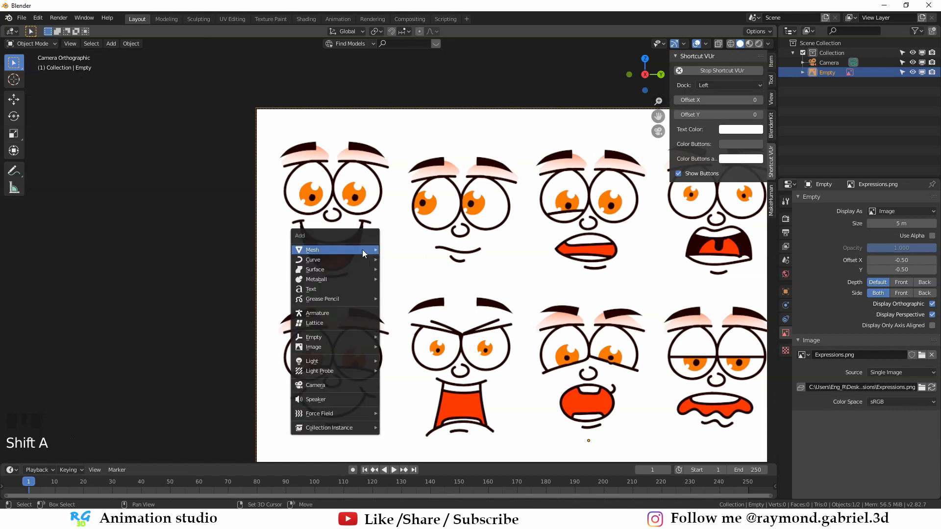
mouse_move(348, 249)
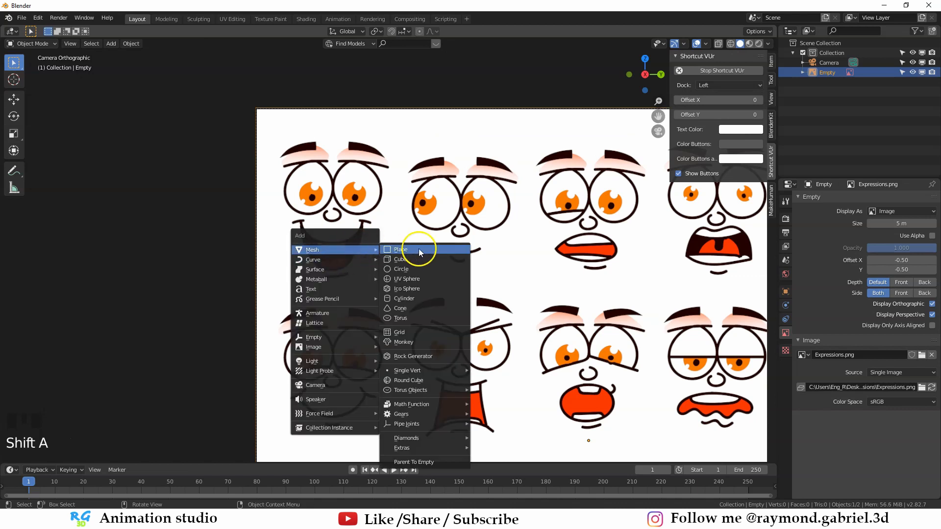
left_click(418, 249)
key("r")
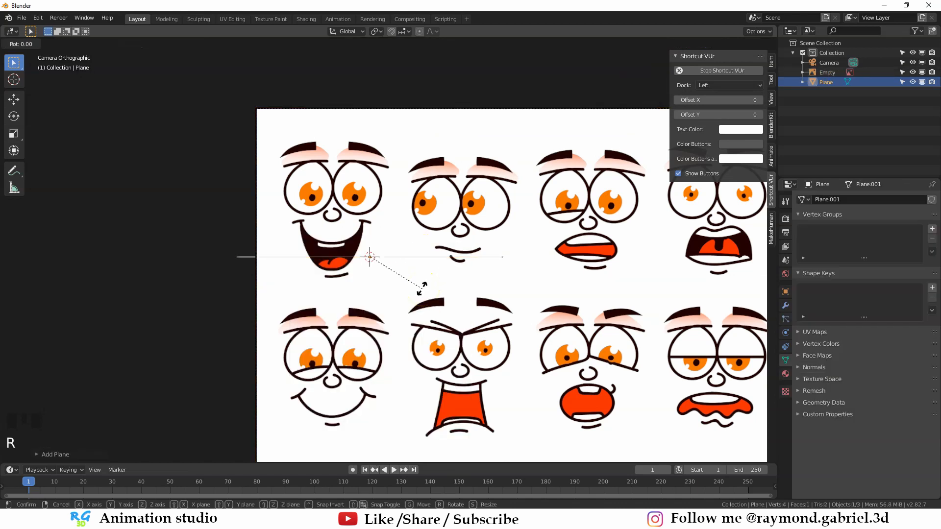
type("y")
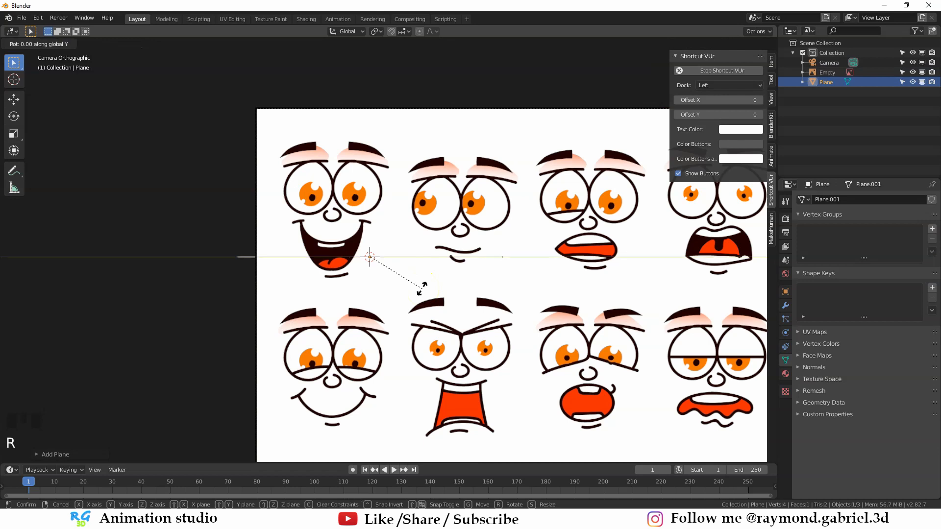
type("90")
key("Return")
Step: Scale the new plane down, move it over the first face's mouth and widen it along Y to span the face
key("s")
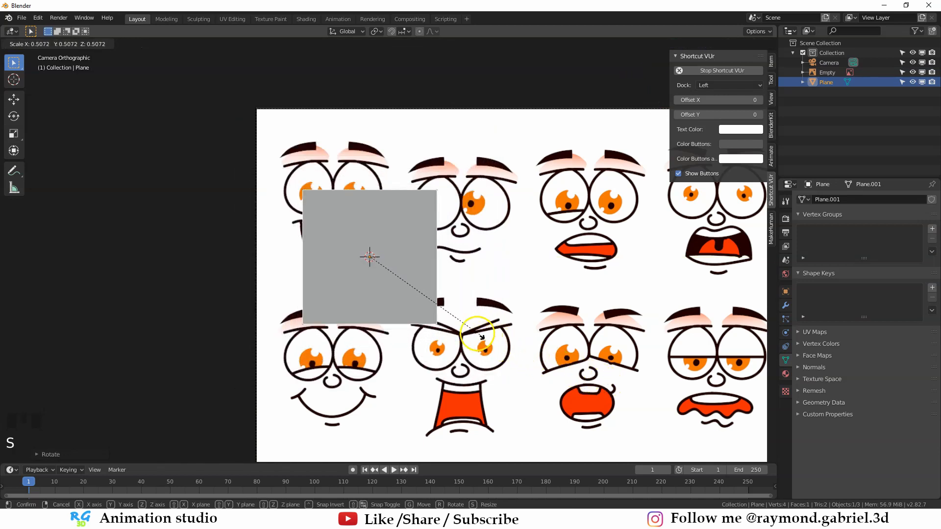
left_click(424, 300)
key("g")
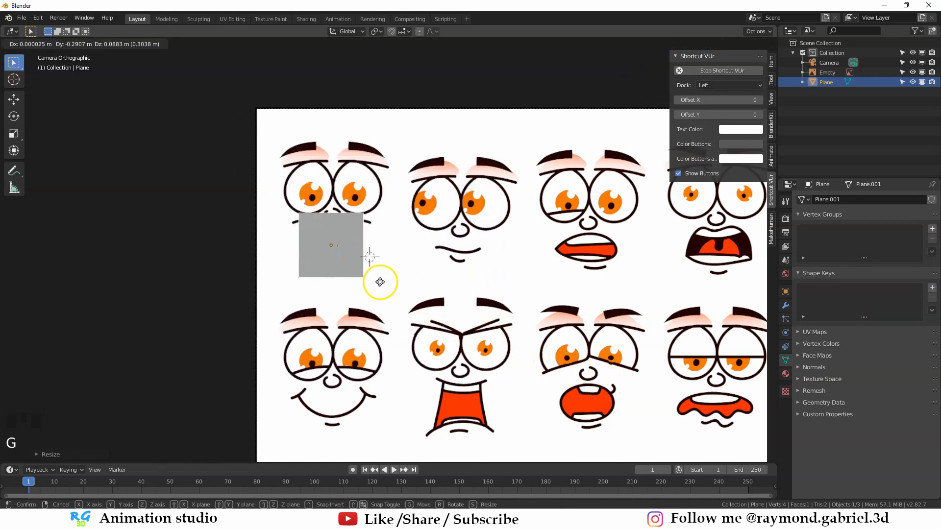
left_click(380, 282)
key("g")
key("s")
key("y")
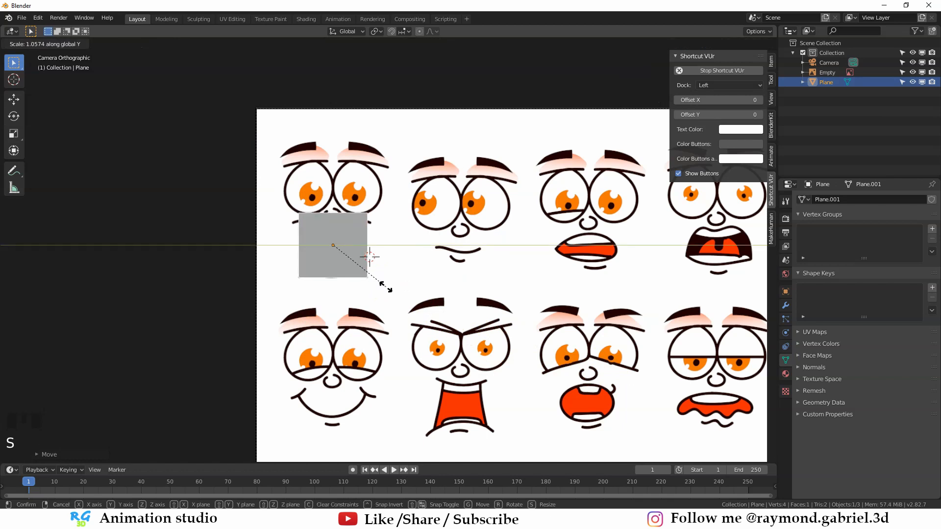
left_click(409, 313)
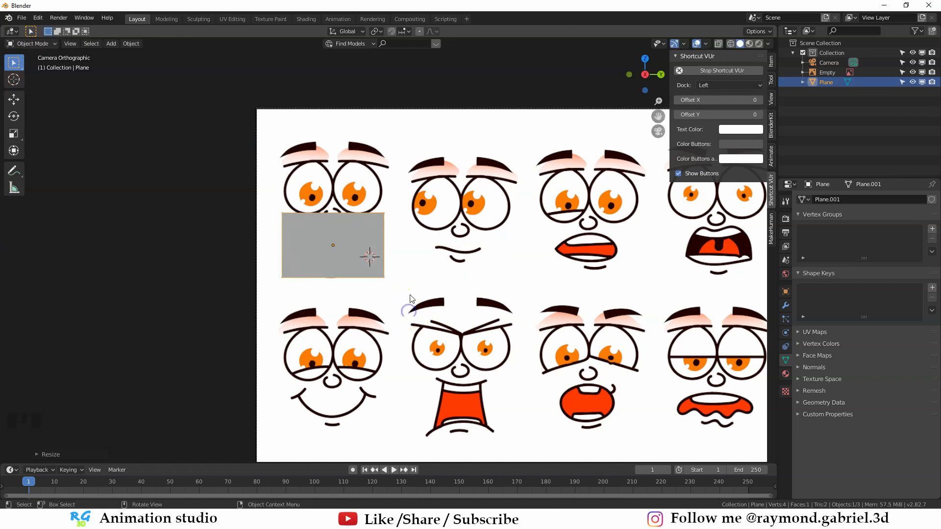
Step: Move the mouth plane along X to sit just in front of the reference image, and return to the camera view
middle_click_drag(411, 298, 392, 274)
scroll(392, 275, "up", 4)
key("g")
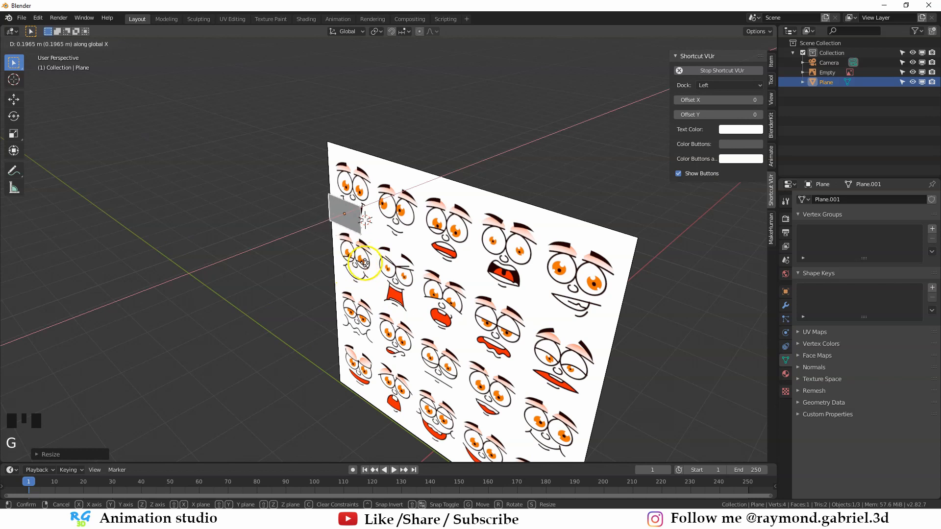
left_click(357, 265)
middle_click_drag(358, 265, 338, 265)
key("KP_0")
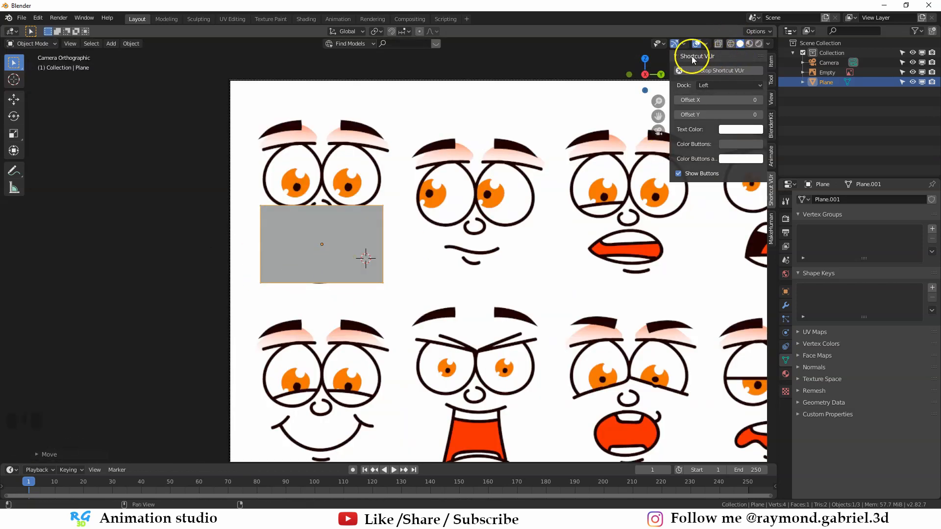
Step: Switch the viewport to wireframe shading and reposition the plane so it frames the first face's mouth
left_click(693, 59)
left_click(749, 43)
scroll(405, 273, "up", 3)
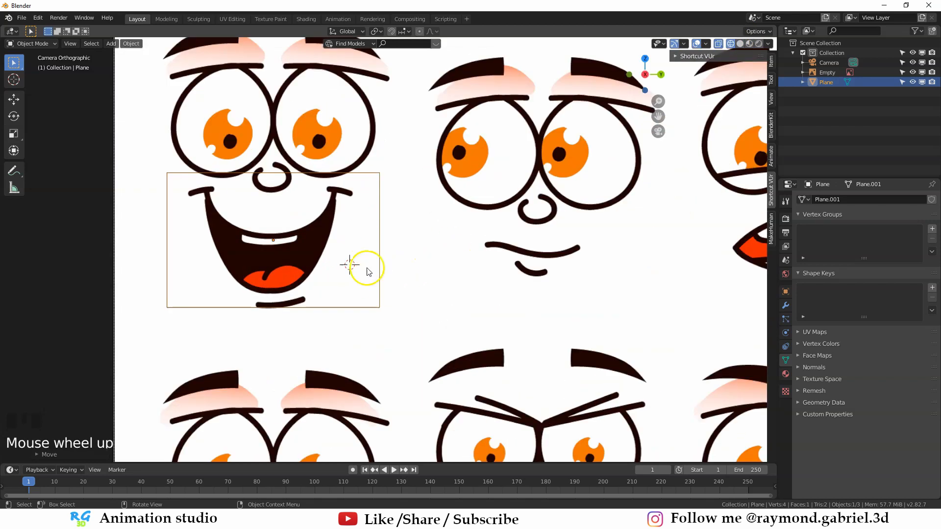
key("g")
left_click(430, 289)
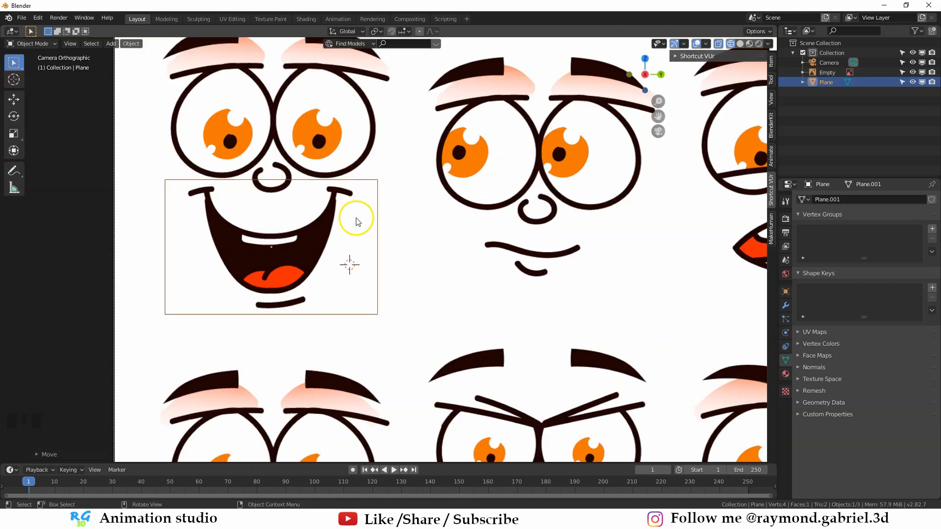
Step: Enlarge the mouth plane slightly, testing its size over mouths in other rows while keeping its position on the first face
scroll(374, 210, "down", 4)
middle_click_drag(374, 210, 345, 189, "shift")
key("g")
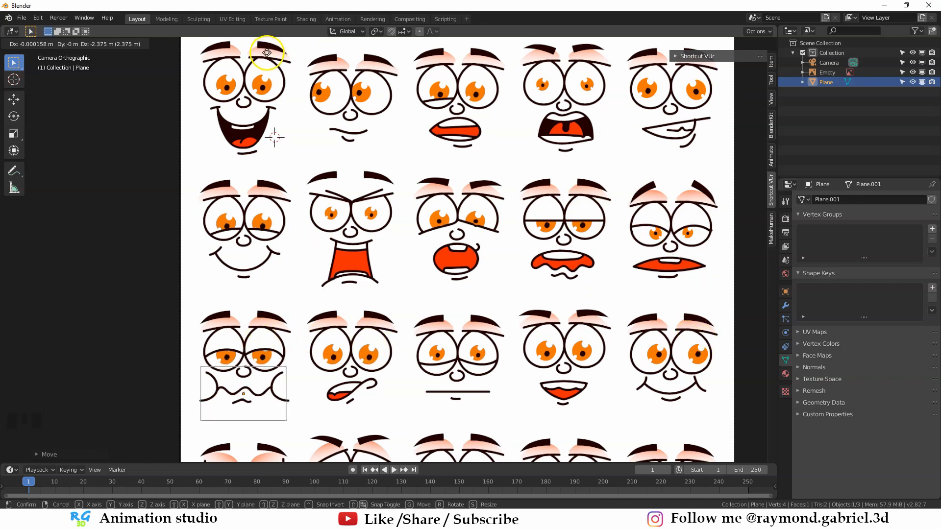
right_click(269, 51)
key("s")
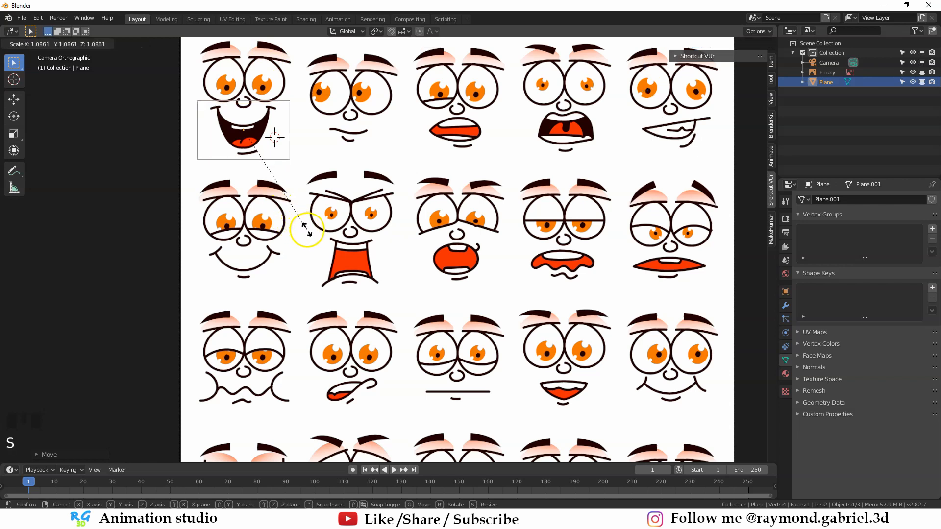
left_click(308, 231)
key("g")
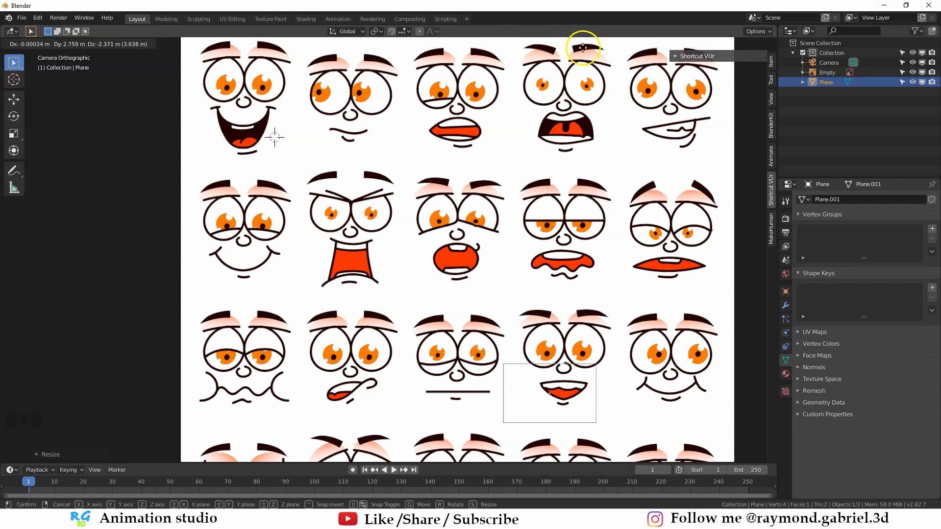
right_click(605, 47)
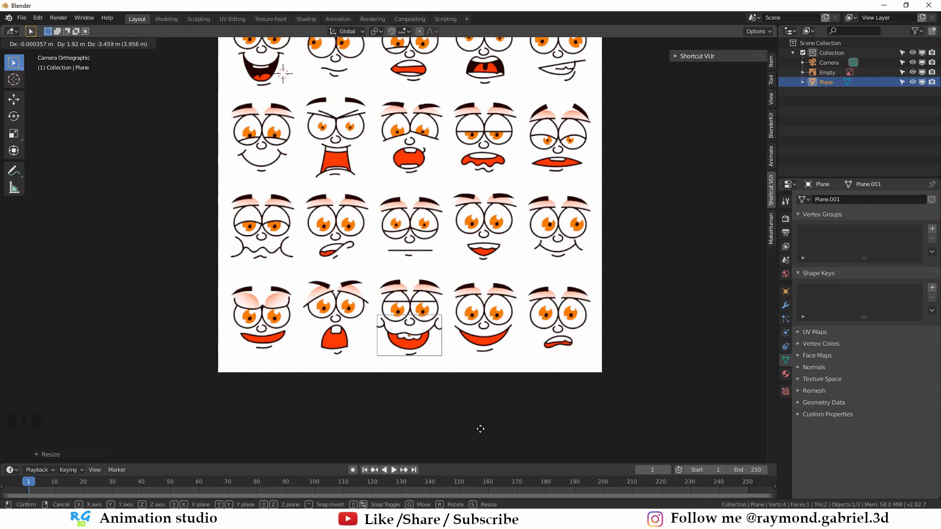
scroll(728, 57, "up", 3)
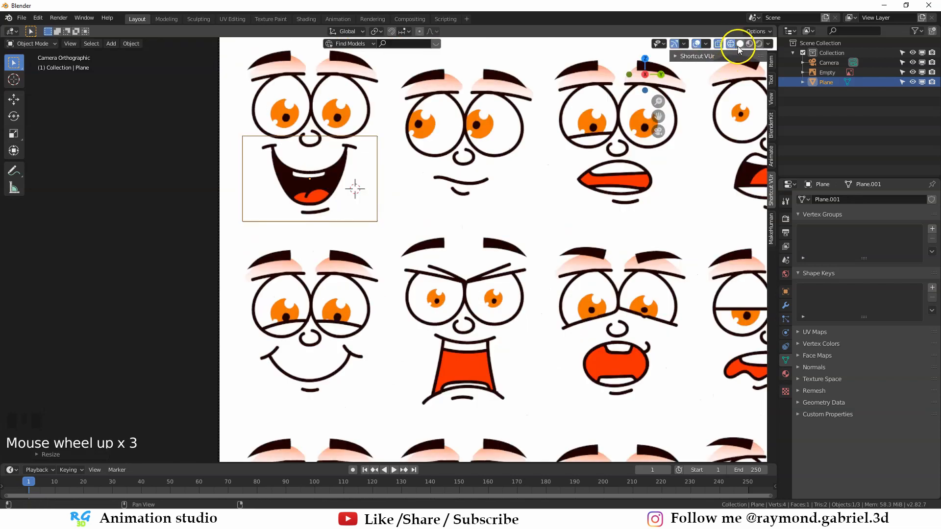
Step: Restore solid shading and subdivide the mouth plane's mesh with 10 cuts
left_click(739, 43)
middle_click_drag(738, 49, 759, 86, "shift")
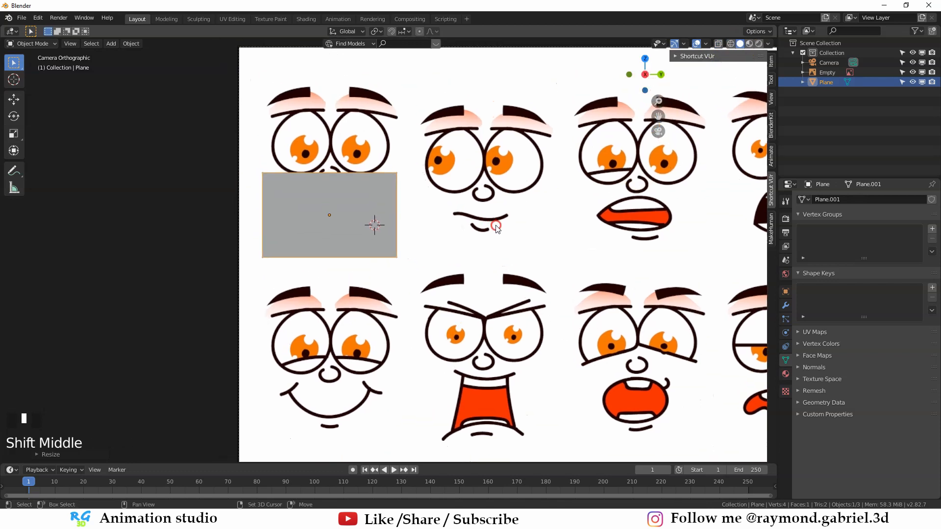
scroll(410, 274, "up", 1)
key("Tab")
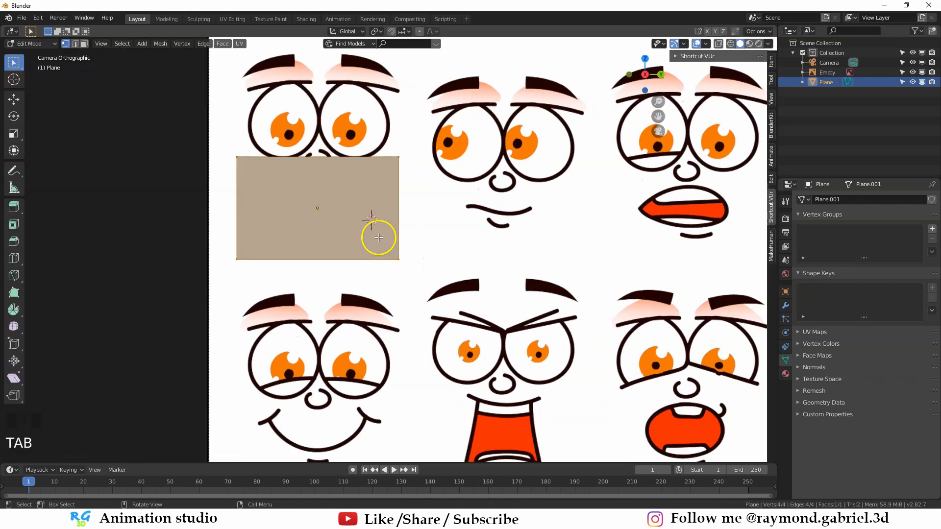
right_click(396, 223)
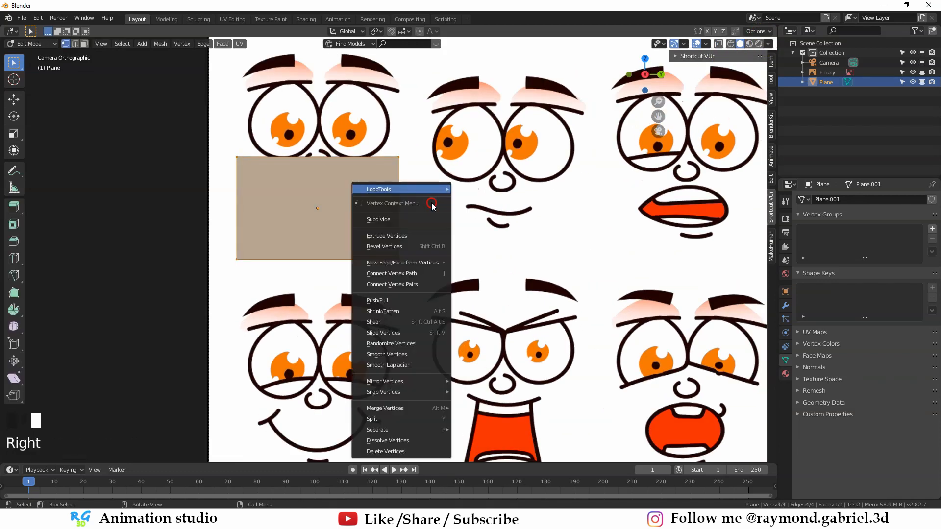
left_click(388, 221)
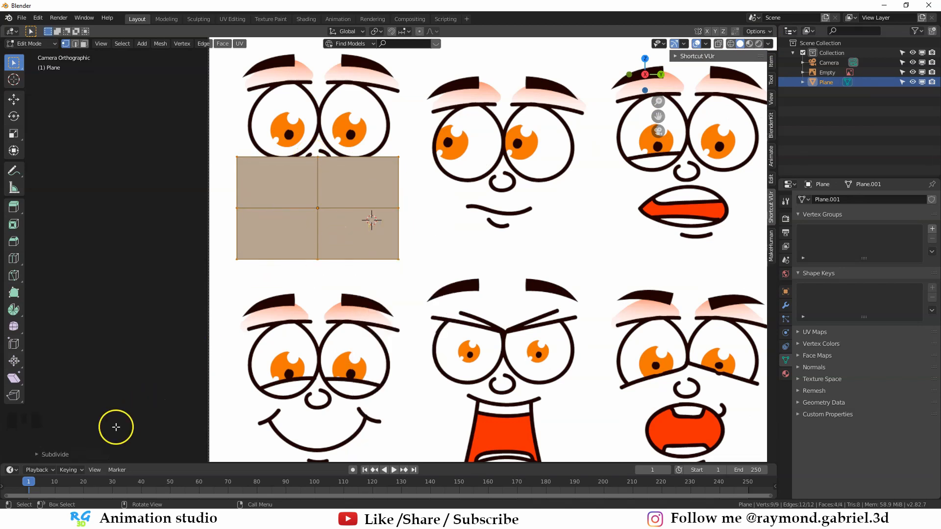
left_click(54, 455)
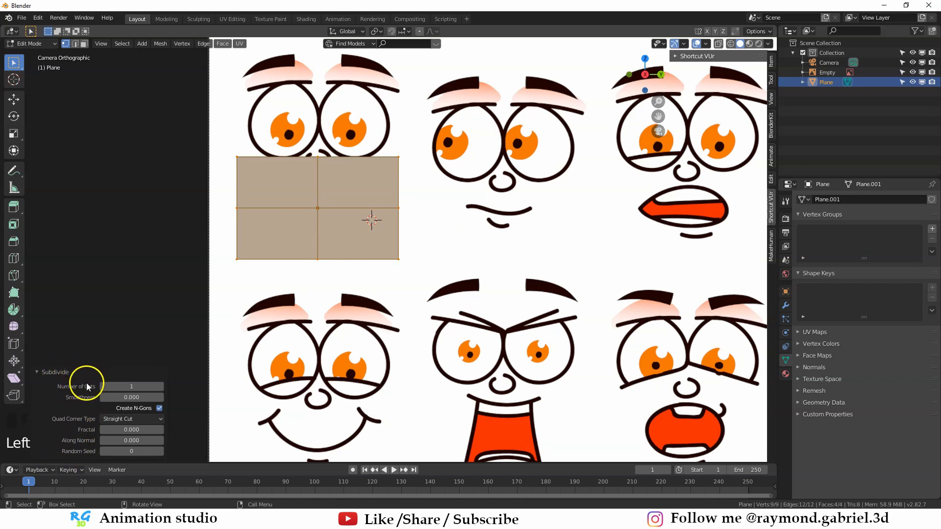
left_click(136, 389)
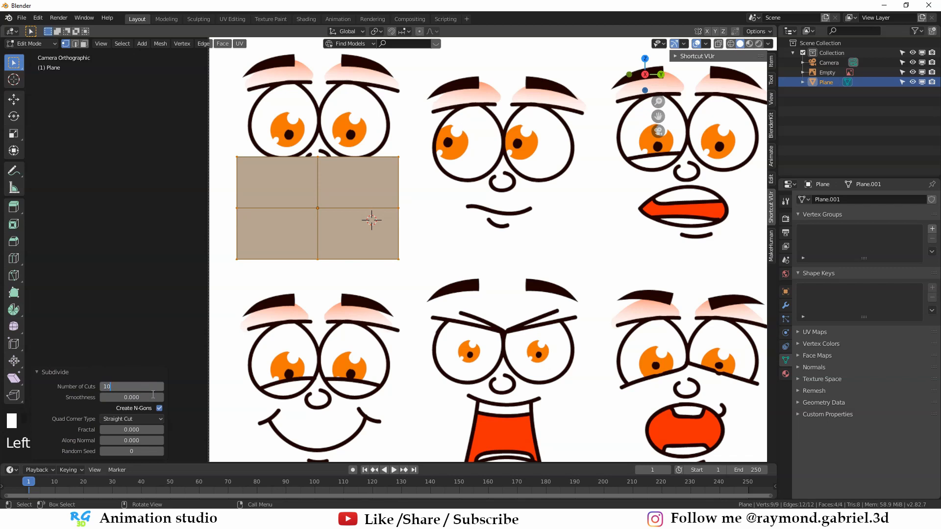
type("10")
key("Return")
key("Tab")
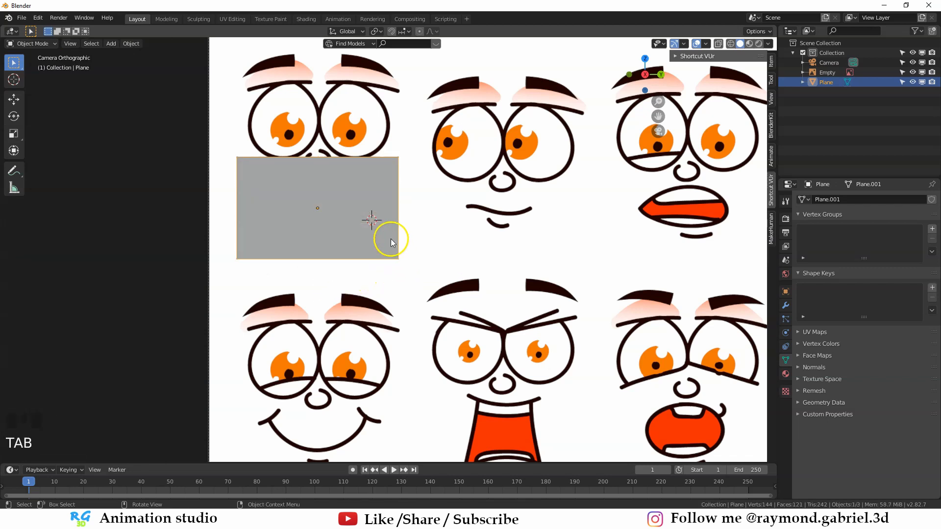
Step: Hide the mouth plane to uncover the first face
scroll(390, 239, "up", 3)
left_click(350, 296)
key("h")
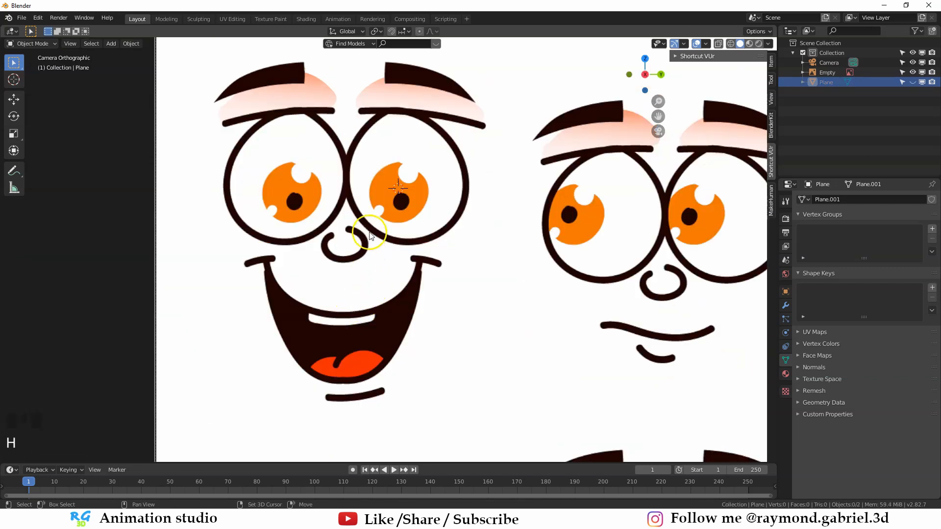
Step: Place the 3D cursor between the first face's eyes, add a mesh plane there and rotate it 90° about Y
right_click(374, 183, "shift")
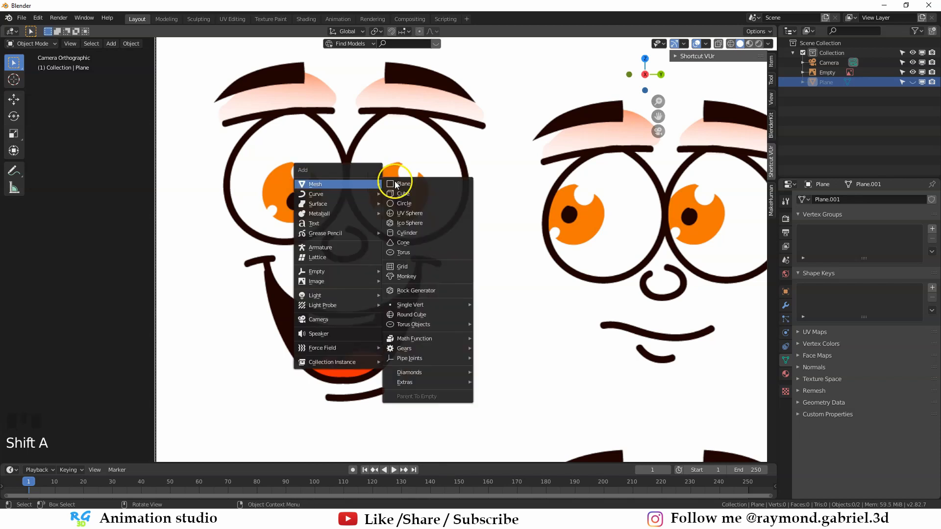
left_click(411, 184)
type("ry90")
key("Return")
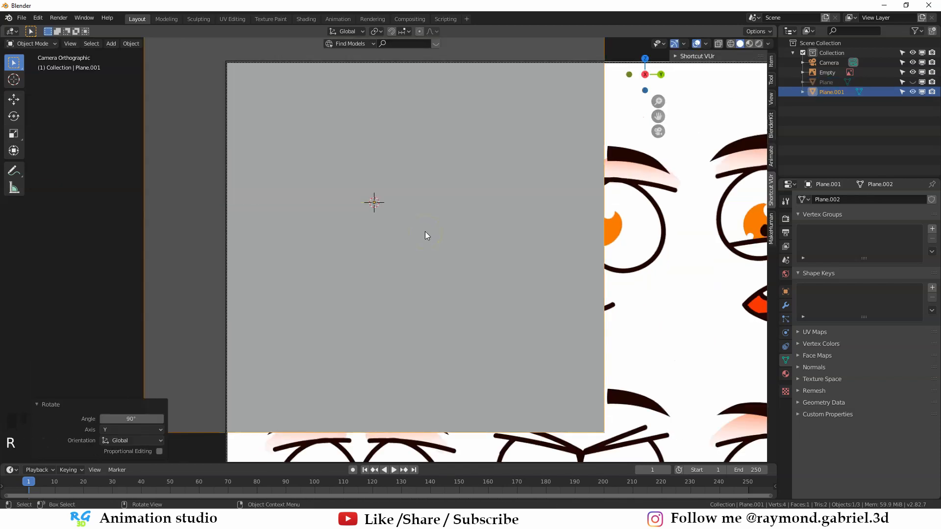
Step: Scale the second plane to about 0.232, widen it along Y over both eyes and lower it about 0.015 m, using wireframe shading
key("s")
left_click(426, 254)
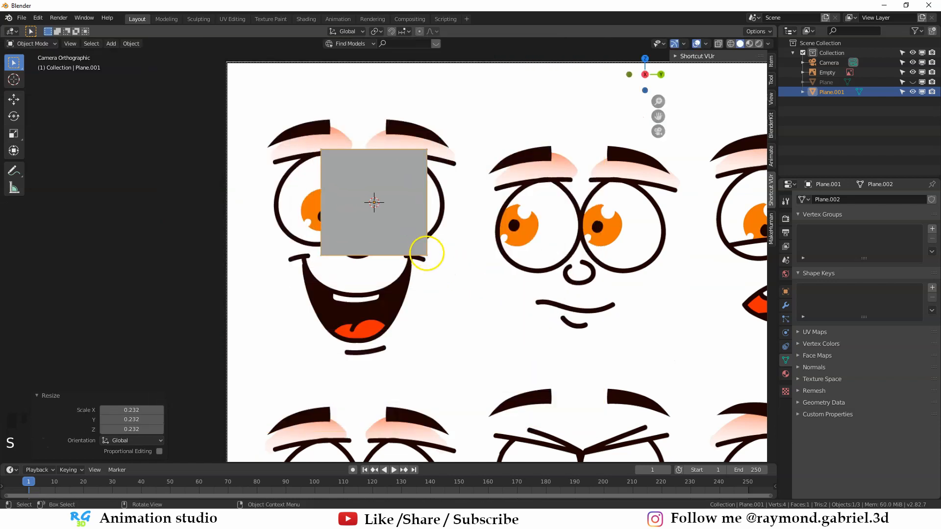
key("g")
left_click(407, 250)
key("s")
key("y")
left_click(464, 293)
key("g")
key("z")
left_click(465, 295)
key("z")
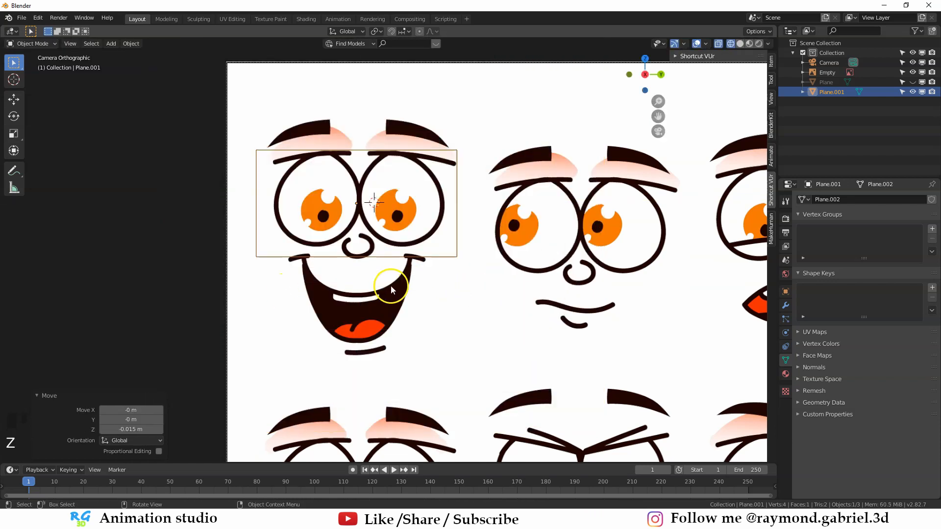
Step: Move the eye plane slightly in front of the reference image and return to the camera view
key("KP_0")
key("g")
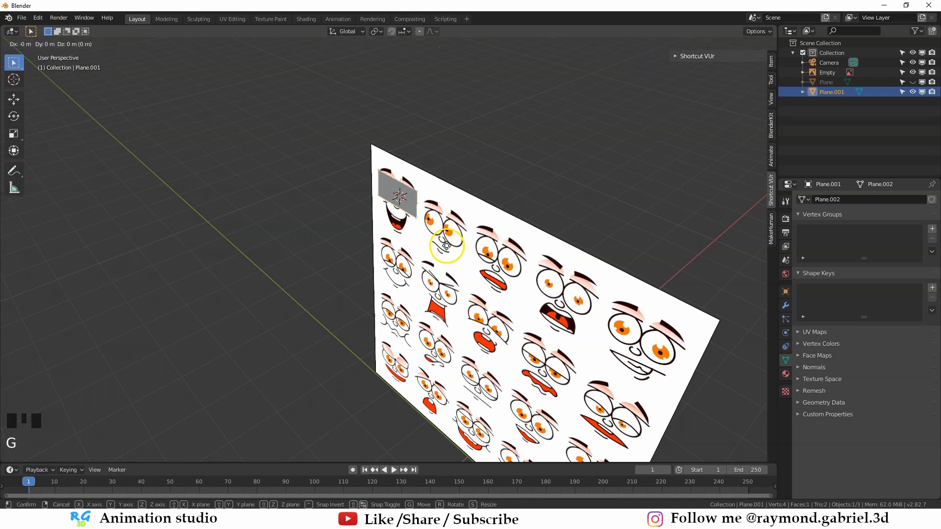
left_click(420, 275)
key("KP_0")
scroll(420, 275, "up", 5)
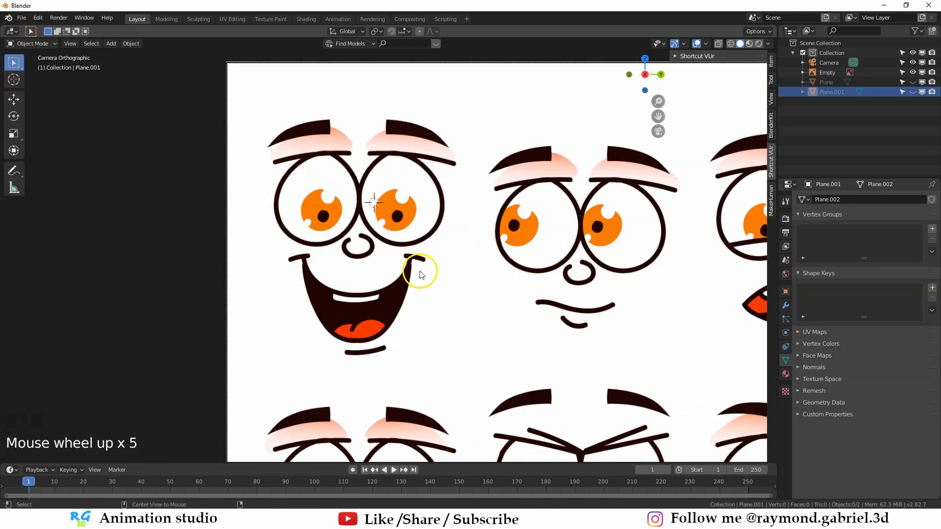
Step: Reveal the eye and mouth planes to check their coverage, and hide both again
key("alt+h")
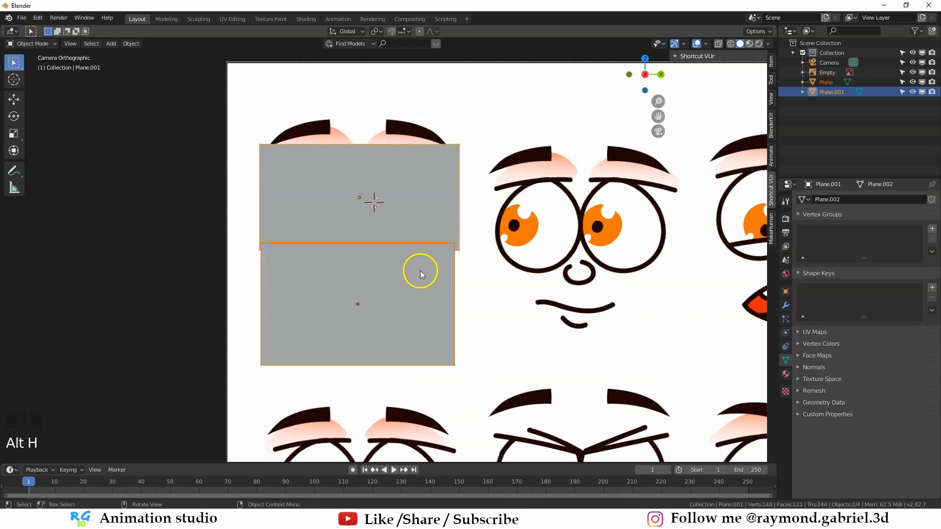
left_click(427, 271)
left_click(423, 292, "shift")
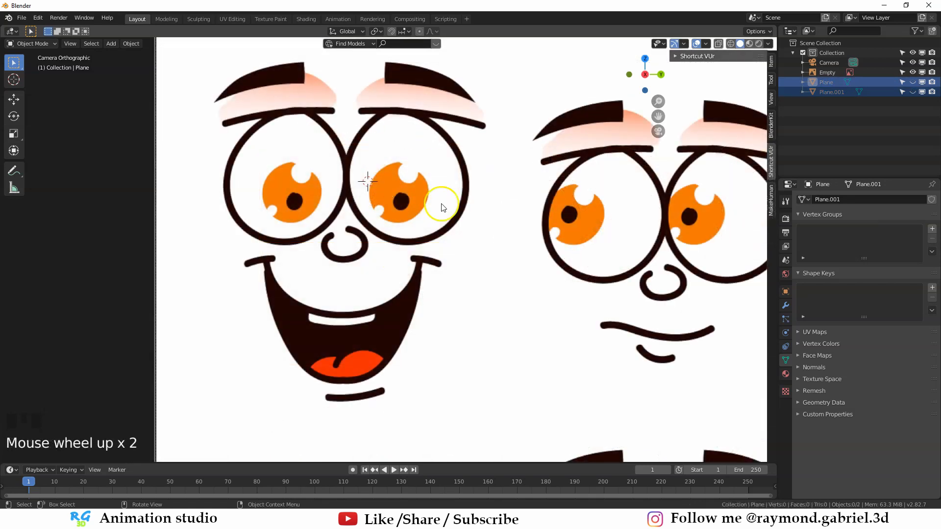
middle_click_drag(444, 202, 419, 213, "shift")
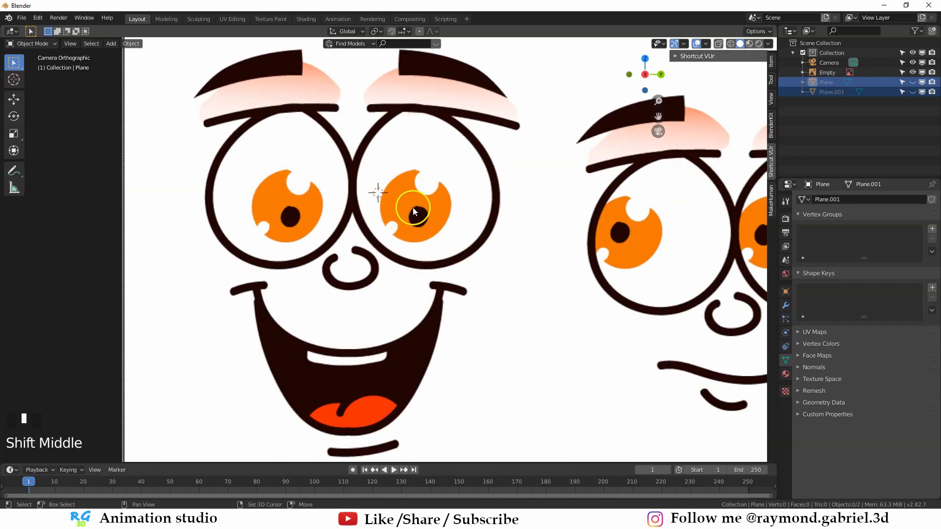
Step: Place the 3D cursor on the first face's right-hand iris, add a mesh circle there and rotate it 90° about Y
right_click(413, 207, "shift")
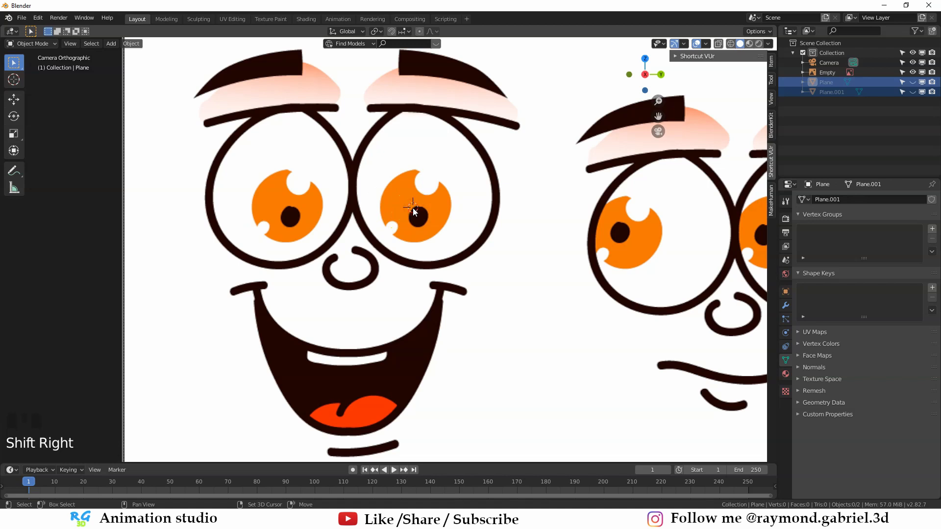
key("shift+a")
left_click(447, 210)
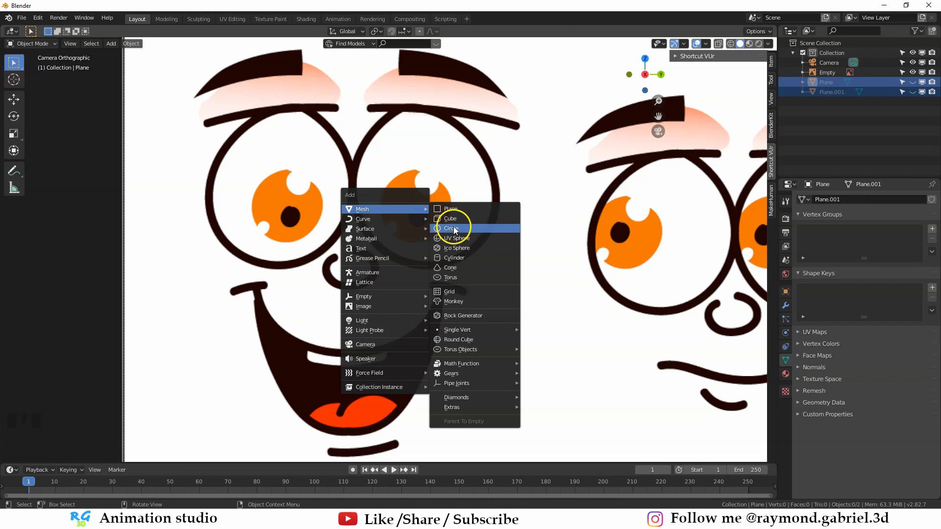
left_click(449, 229)
scroll(479, 294, "down", 3)
type("ry")
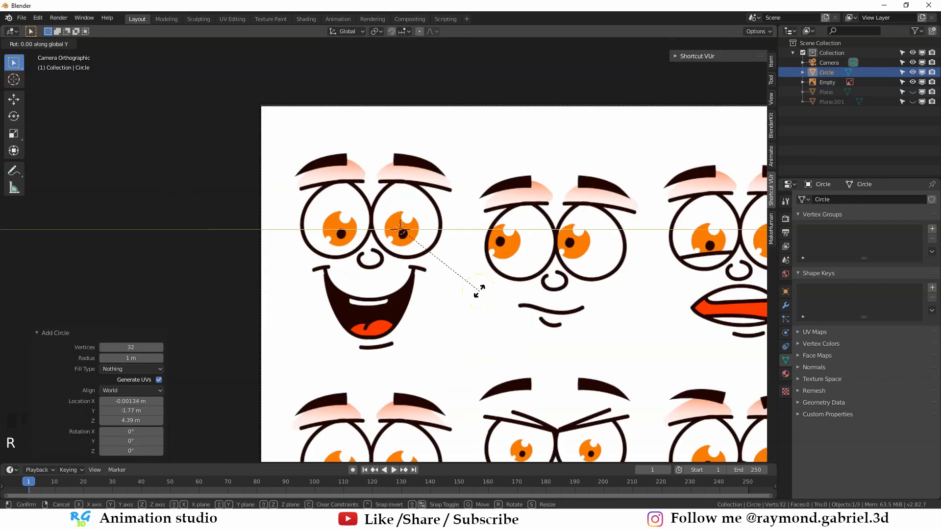
type("90")
key("Return")
Step: Scale the circle down to fit just around the first face's right-hand iris and shift it slightly along Y to align
key("s")
left_click(418, 260)
scroll(487, 311, "up", 3)
key("g")
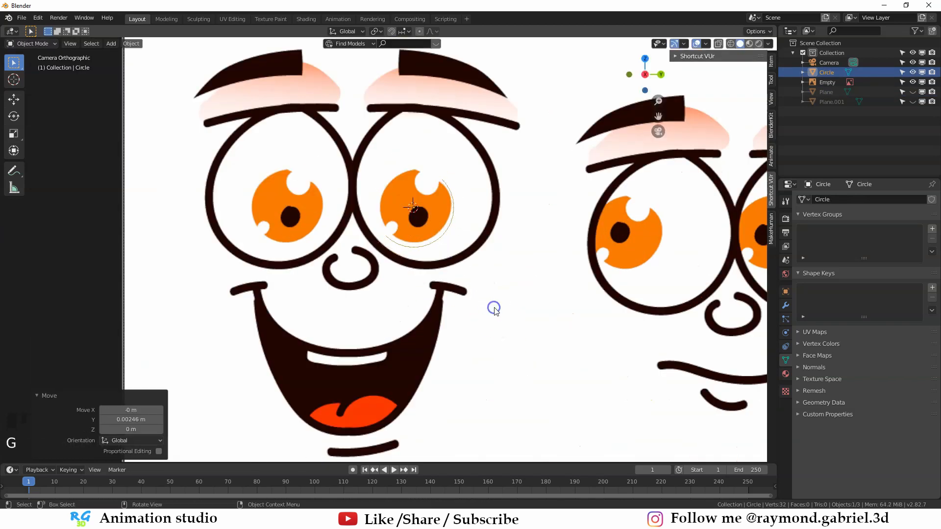
Step: Move the circle about 0.206 m along X, in front of the reference image, and align it over the iris in camera view
middle_click_drag(492, 307, 447, 329)
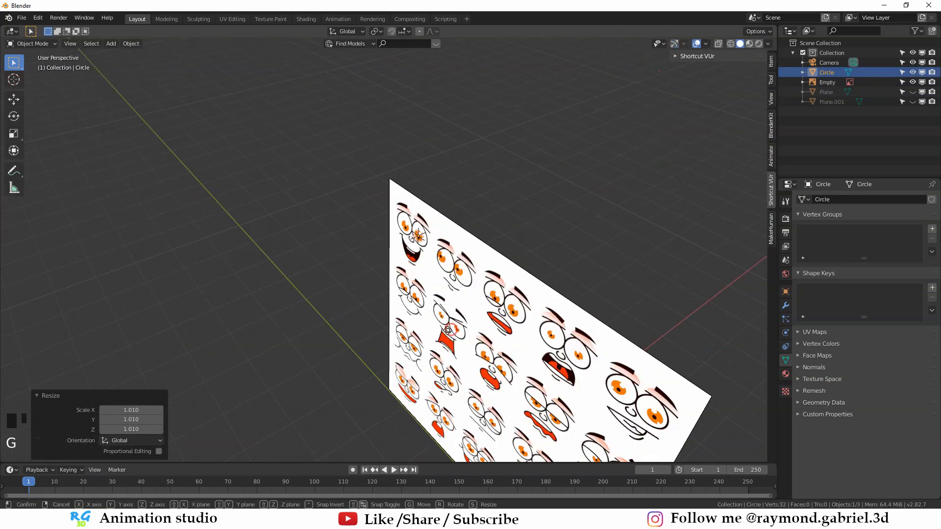
key("KP_0")
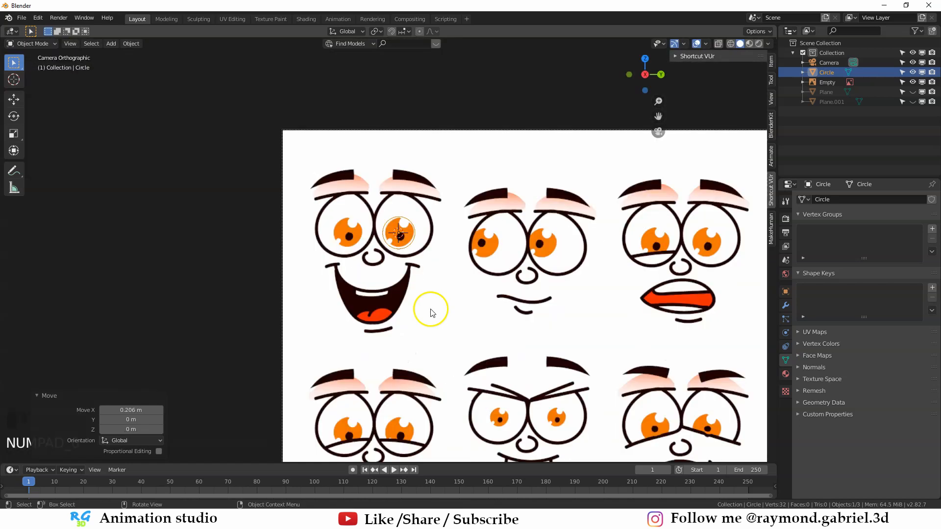
key("g")
left_click(457, 287)
Step: Fill the iris circle with a single face and return to Object Mode
key("Tab")
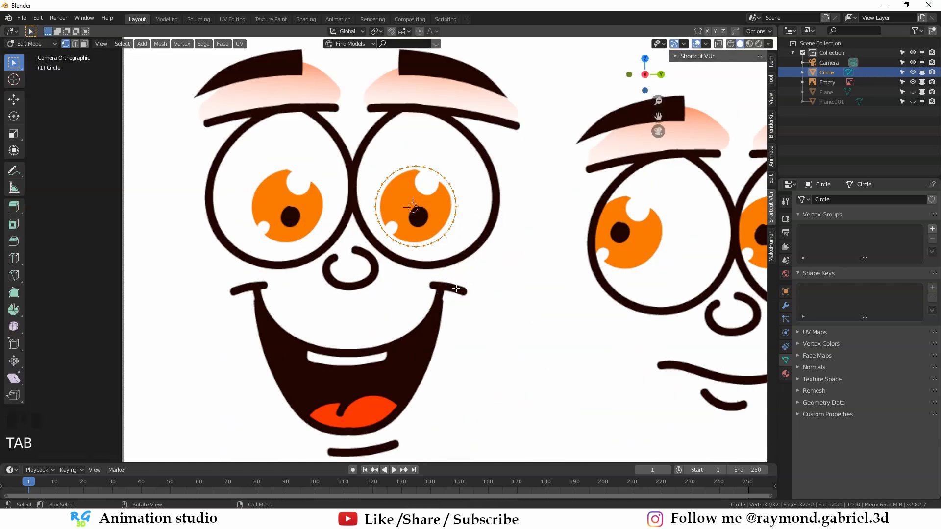
key("f")
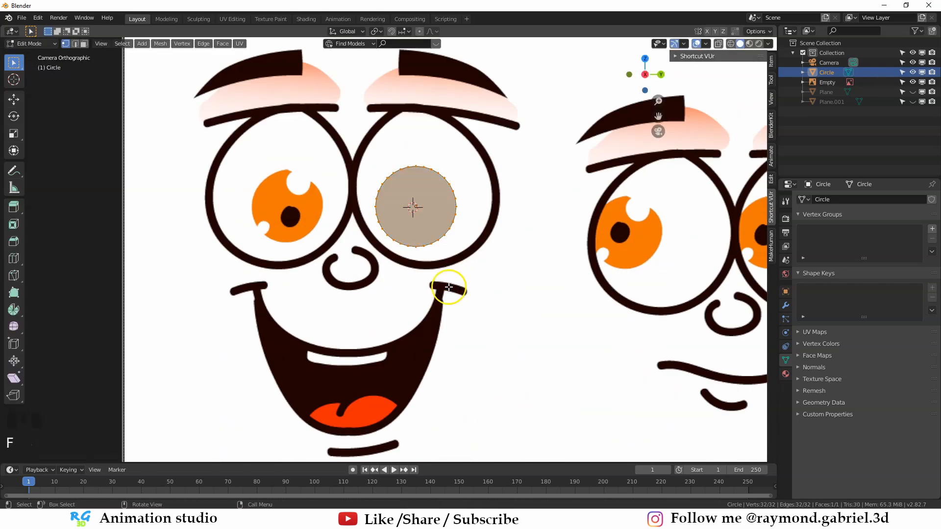
key("Tab")
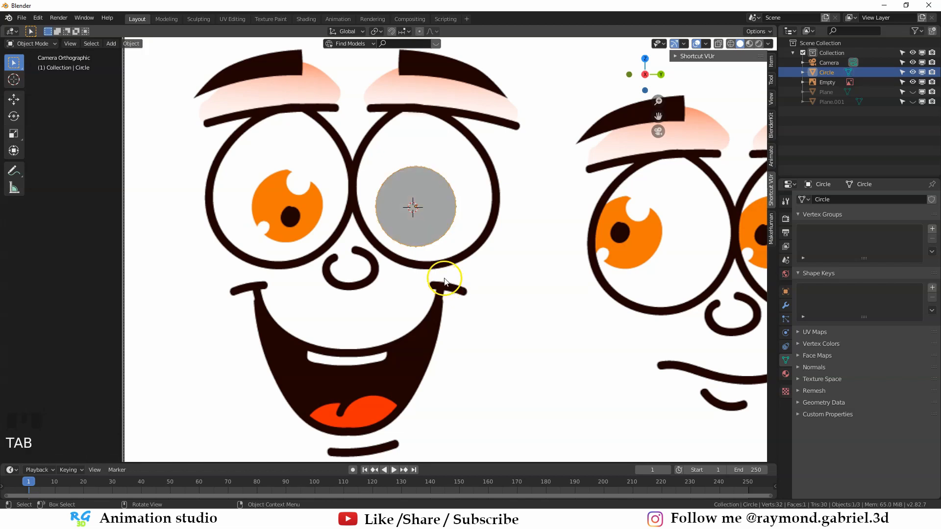
Step: Duplicate the iris disc and move the copy about -0.317 m along Y over the first face's left-hand iris
key("shift+d")
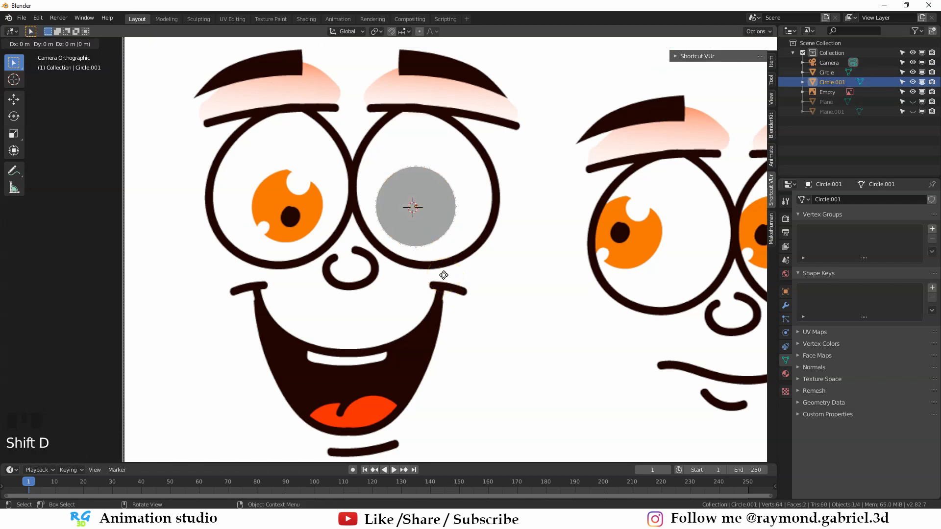
key("y")
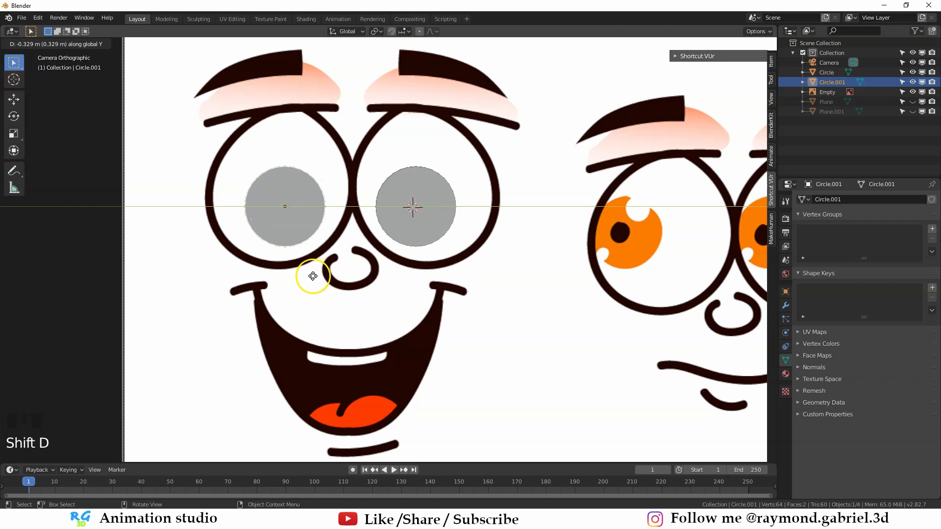
left_click(318, 278)
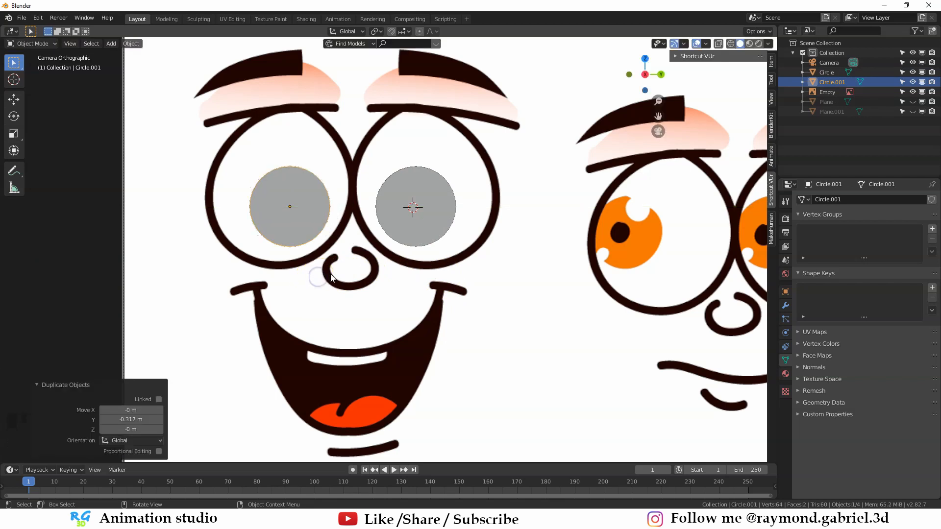
Step: Using wireframe shading, add a mesh plane with the 3D cursor placed on the first face's right-hand eyebrow
scroll(353, 251, "down", 2)
key("shift+a")
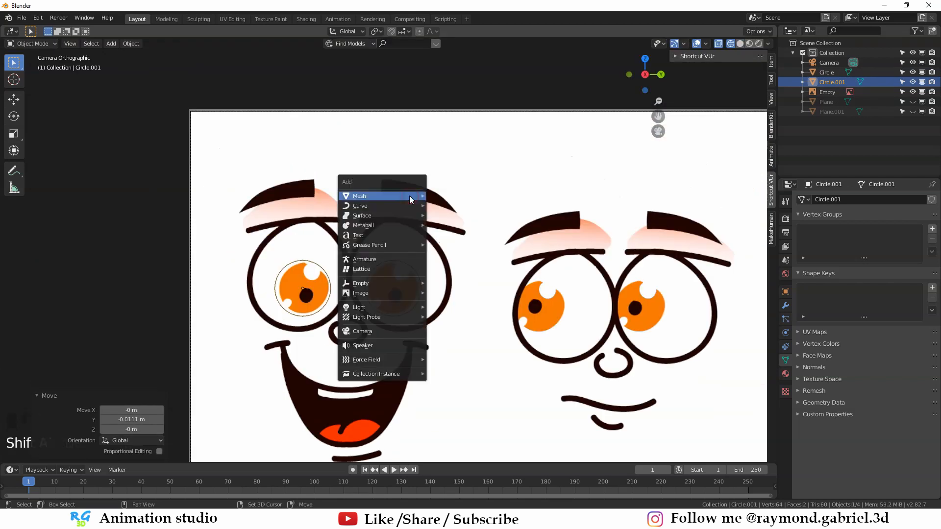
mouse_move(410, 197)
left_click(449, 198)
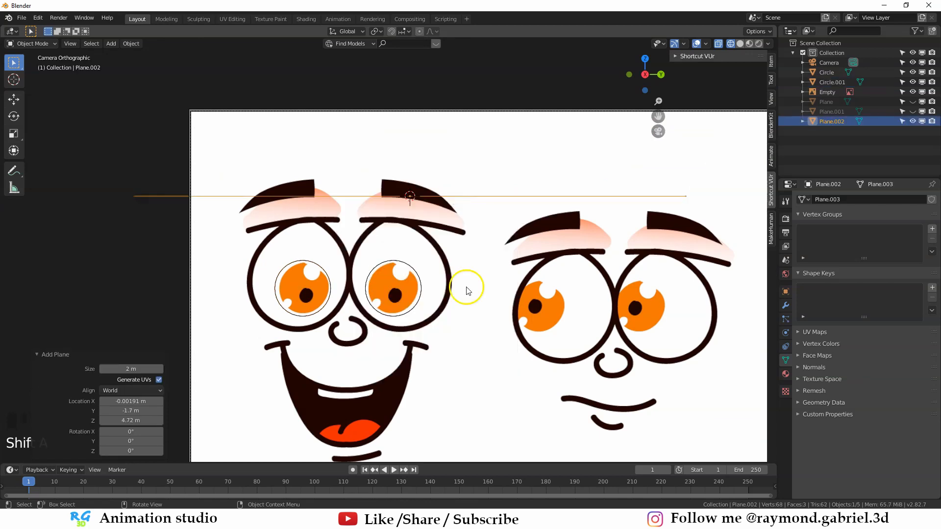
Step: Rotate the new plane 90° to face the camera and fit it over the first face's right-hand eyebrow, moving it 0.143 m along X
key("r")
key("x")
key("9")
key("0")
key("Return")
key("g")
key("z")
left_click(490, 249)
scroll(481, 237, "up", 2)
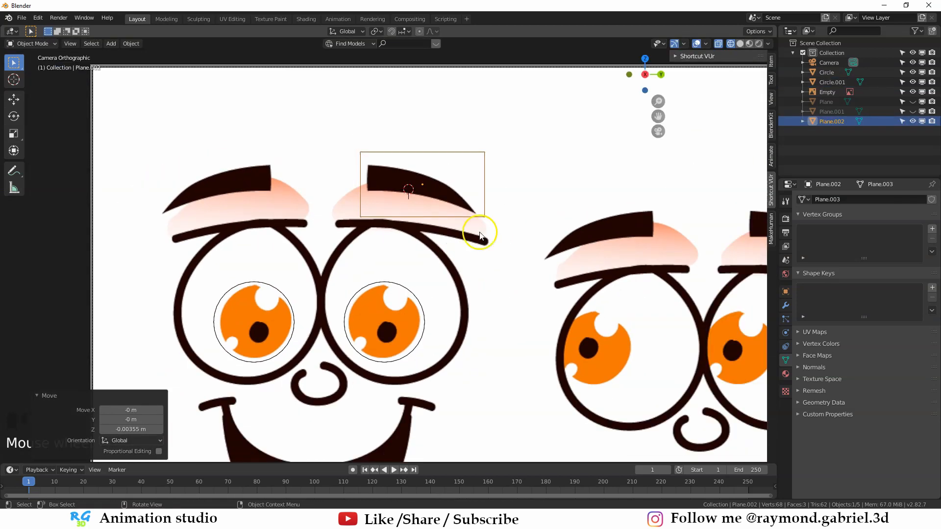
scroll(441, 253, "down", 1)
scroll(410, 199, "up", 4)
scroll(410, 200, "down", 1)
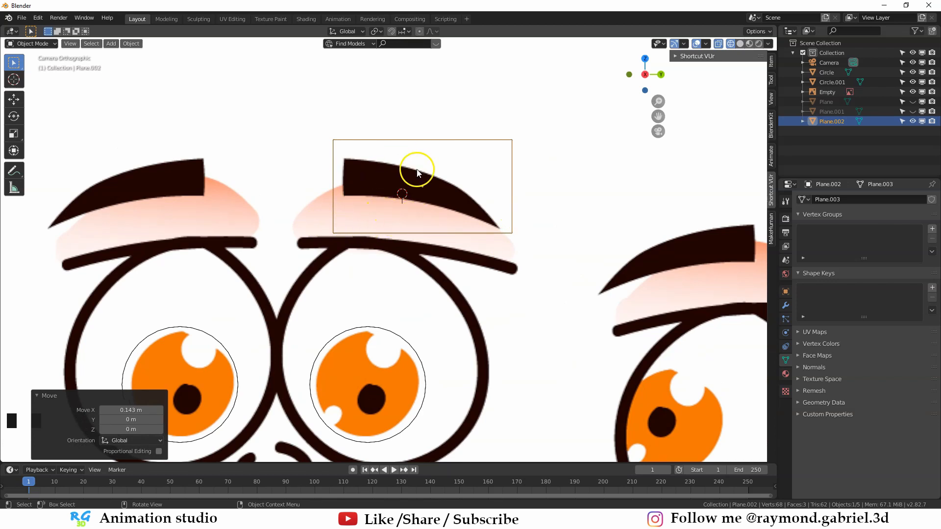
Step: Add one centered vertical loop cut to the eyebrow plane in Edit Mode
key("Tab")
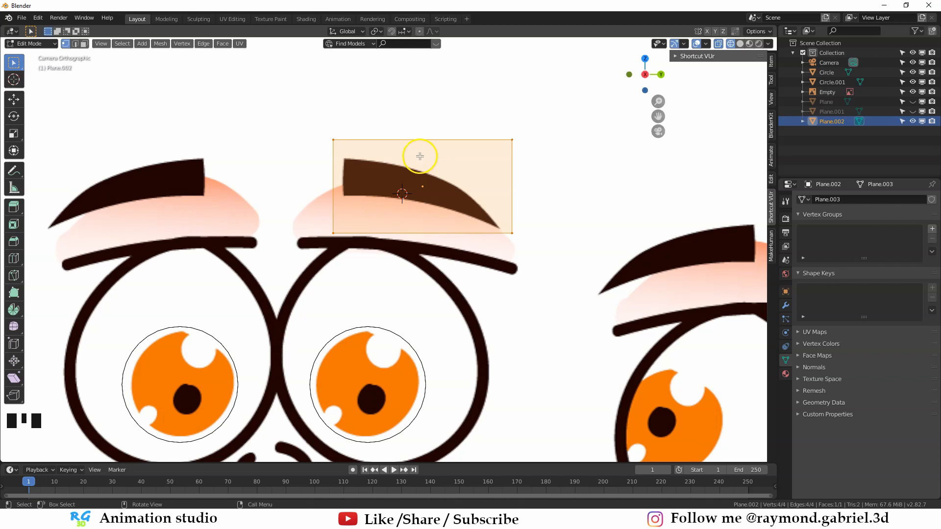
key("ctrl+r")
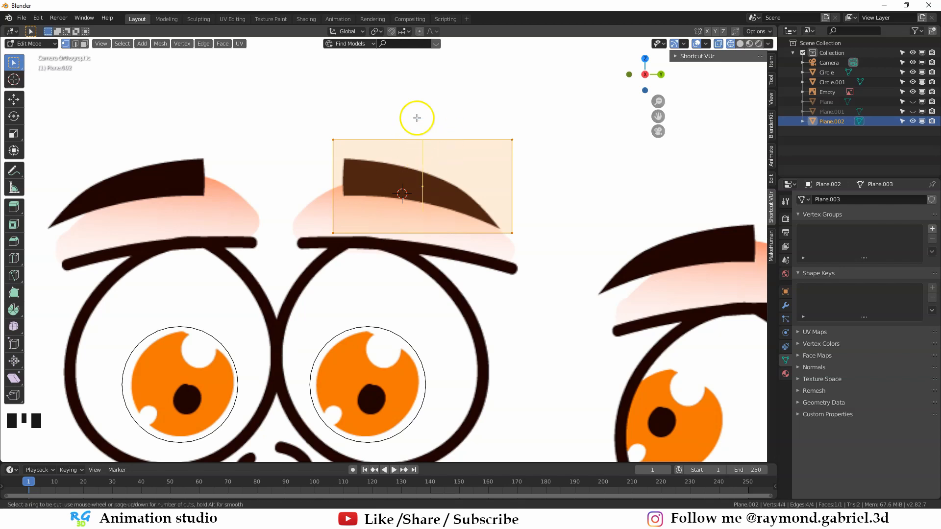
left_click(418, 105)
Step: Lower the plane's outer top corner and top middle vertex along Z to follow the eyebrow's upper curve
left_click(512, 139)
key("g")
key("z")
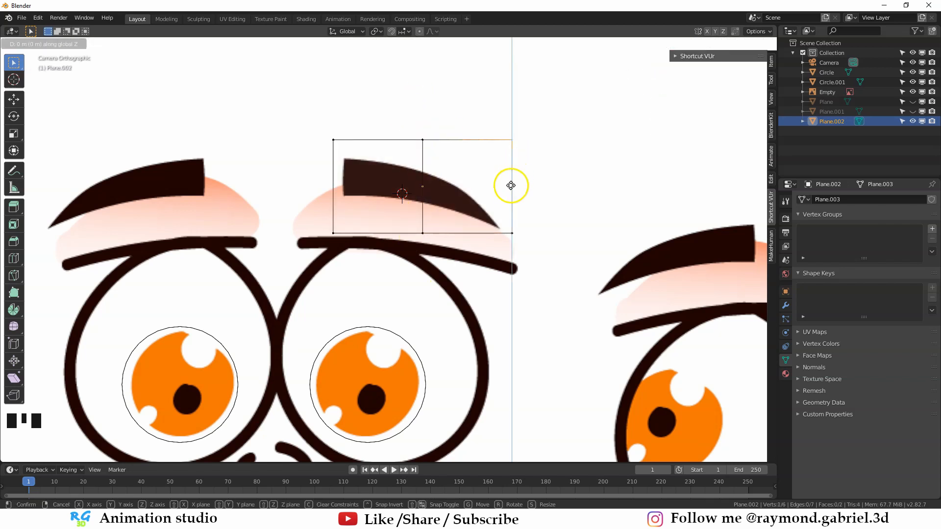
key("Escape")
key("g")
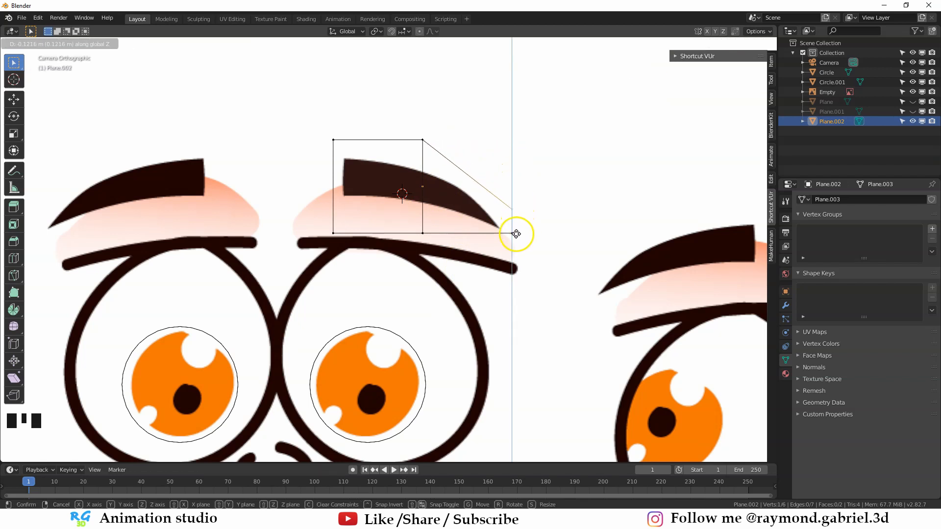
left_click(515, 237)
left_click(427, 142)
key("g")
key("z")
left_click(428, 157)
Step: Adjust the bottom middle vertex and the remaining corner vertices along Z to wrap the plane closely around the eyebrow
left_click(424, 238)
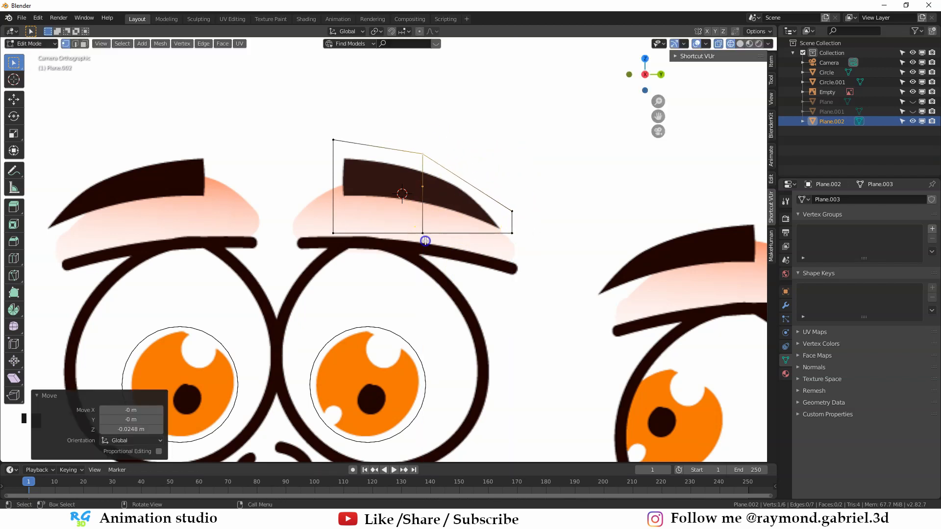
key("g")
key("z")
left_click(425, 218)
left_click(512, 240)
key("g")
key("z")
left_click(336, 156)
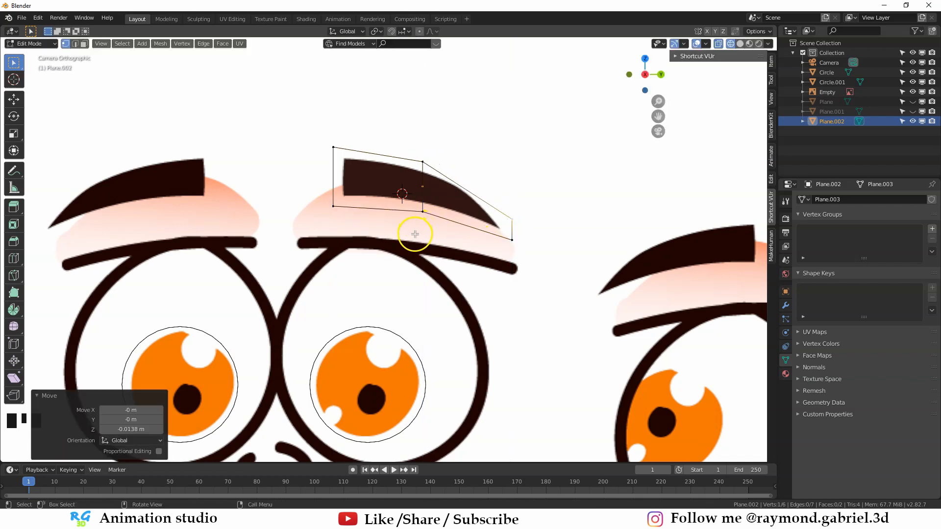
Step: Subdivide the whole eyebrow plane with 5 cuts, and return to Object Mode with solid shading
key("a")
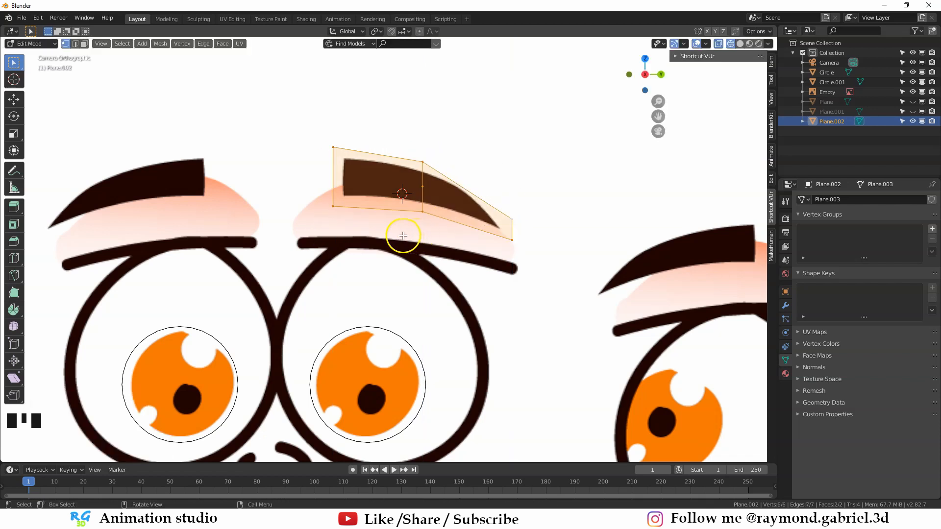
right_click(396, 229)
left_click(373, 228)
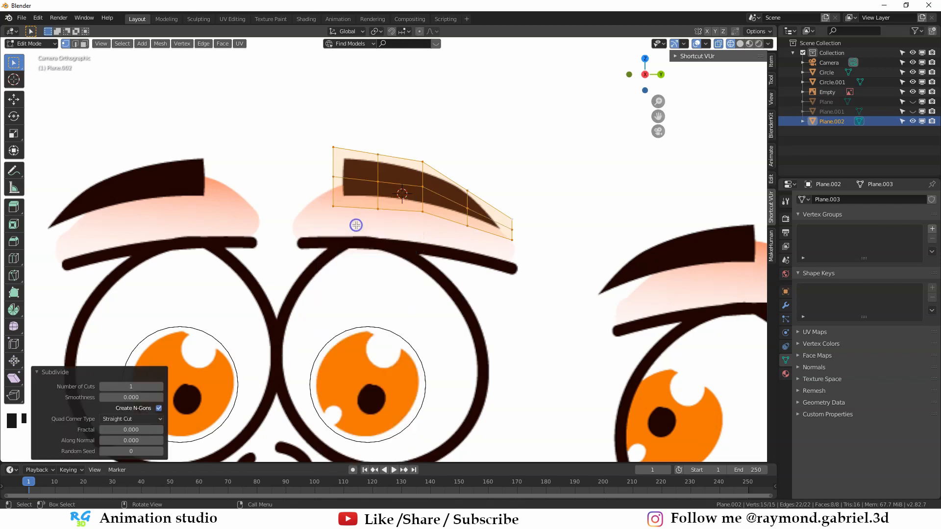
left_click_drag(139, 387, 164, 396)
key("Tab")
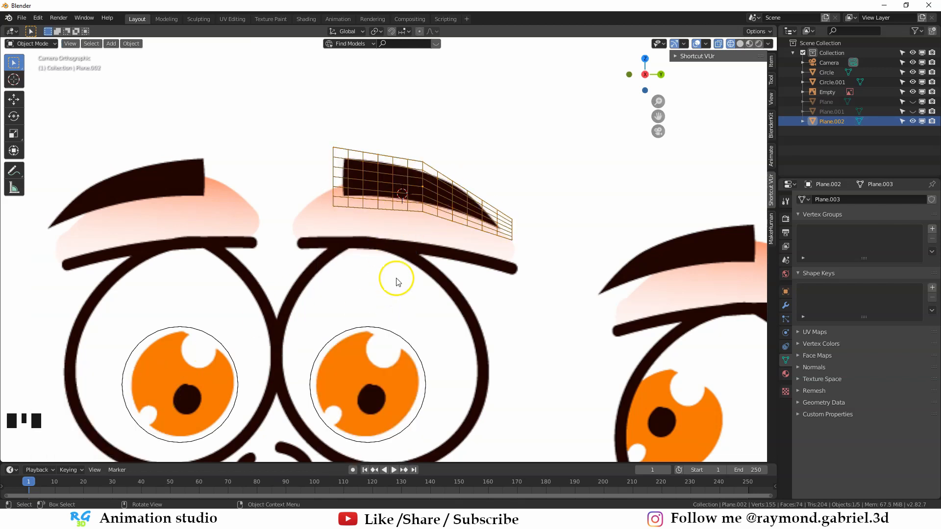
key("z")
left_click(473, 249)
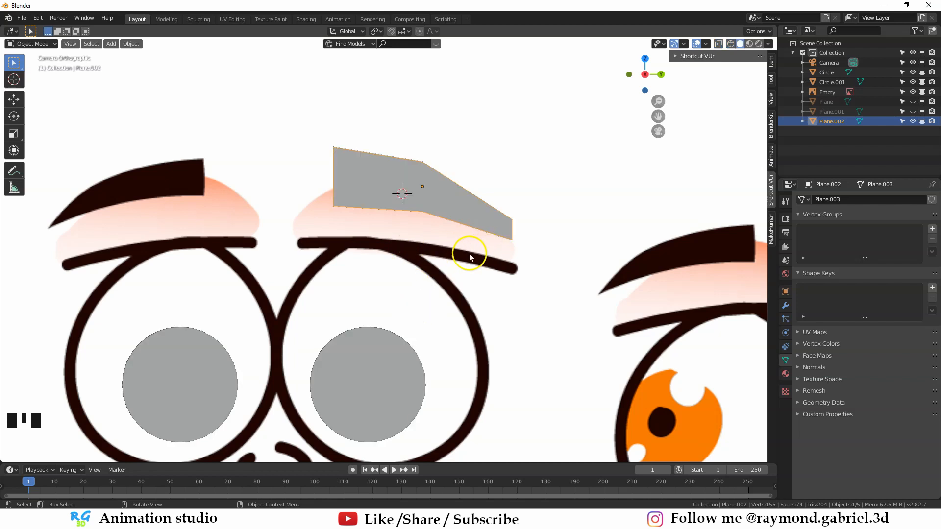
Step: Duplicate the eyebrow plane -0.515 m along Y onto the other eyebrow and mirror the copy along global Y
scroll(441, 257, "down", 1)
middle_click_drag(382, 263, 465, 281, "shift")
key("shift+d")
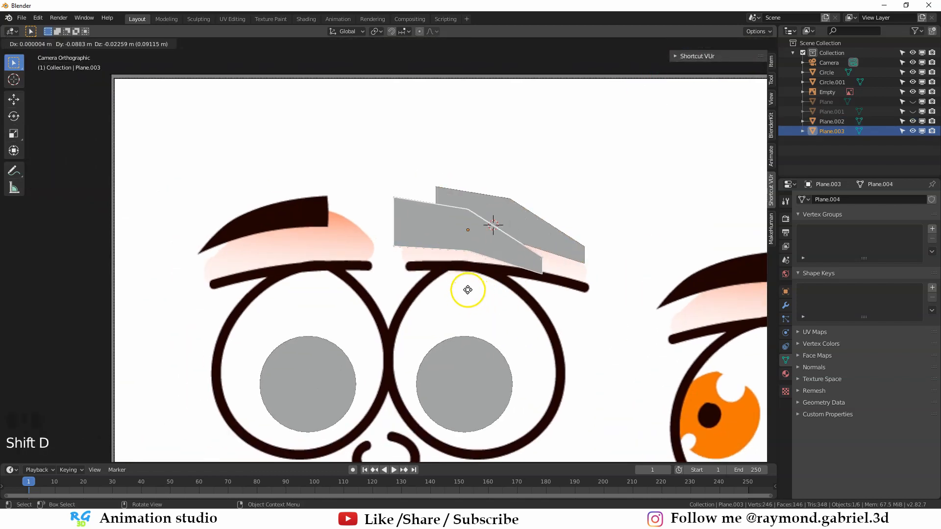
left_click(264, 275)
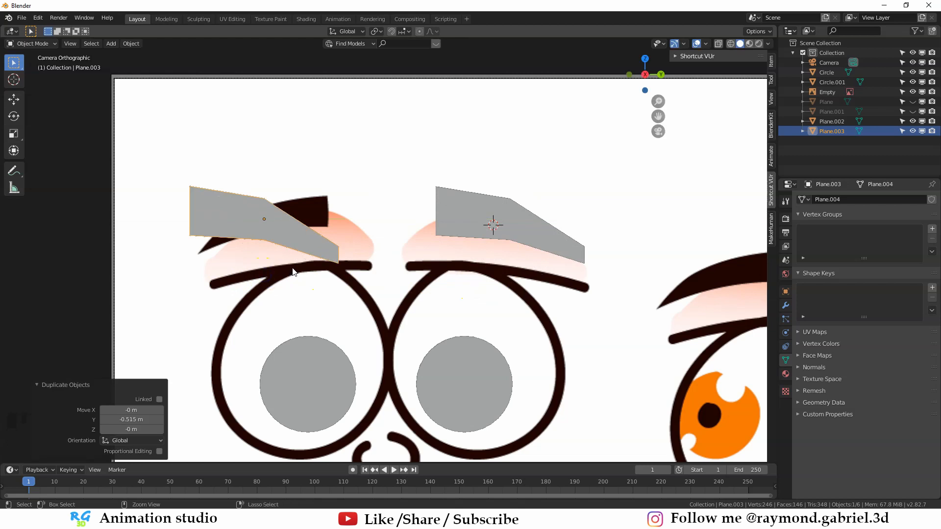
key("ctrl+m")
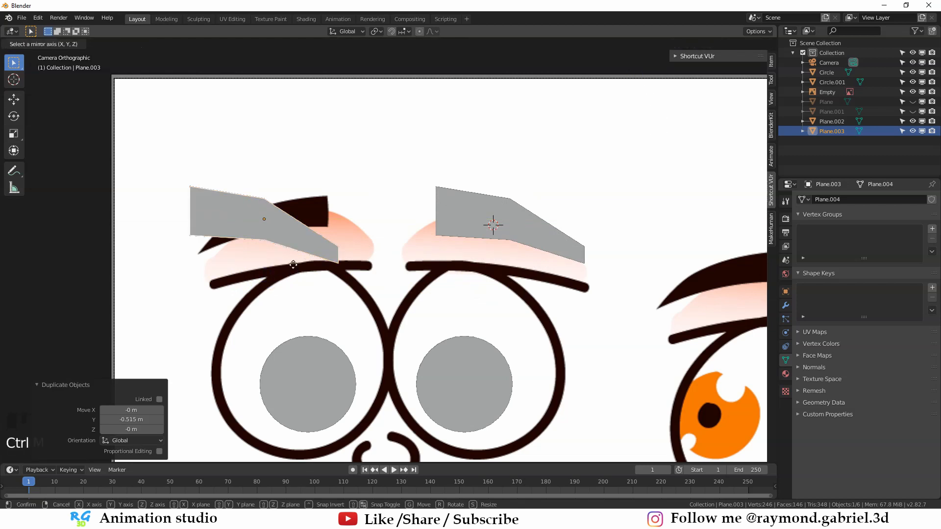
key("y")
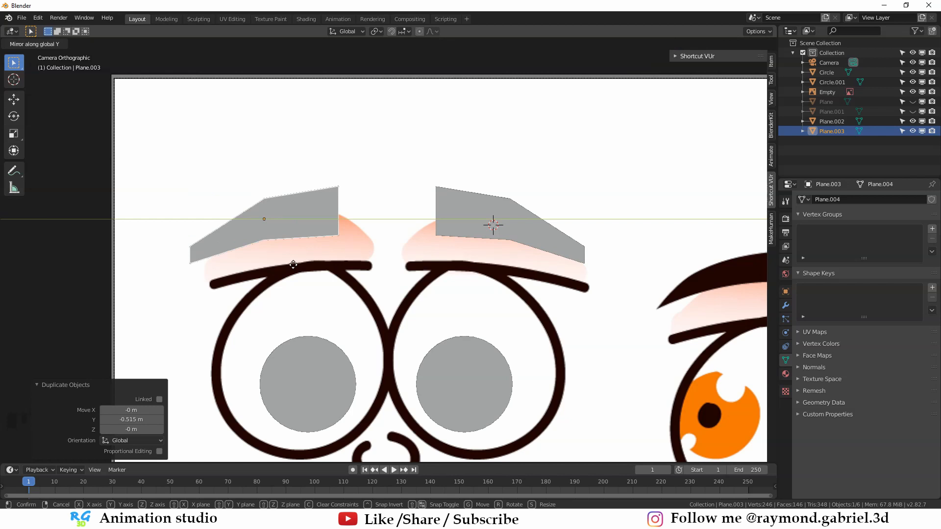
left_click(293, 265)
Step: Reveal all hidden objects, and hide the two large planes covering the first face's eyes and mouth
scroll(245, 245, "down", 5)
middle_click_drag(454, 293, 350, 227, "shift")
key("alt+h")
key("alt+a")
scroll(376, 236, "down", 3)
scroll(321, 273, "up", 4)
key("KP_0")
left_click(351, 151)
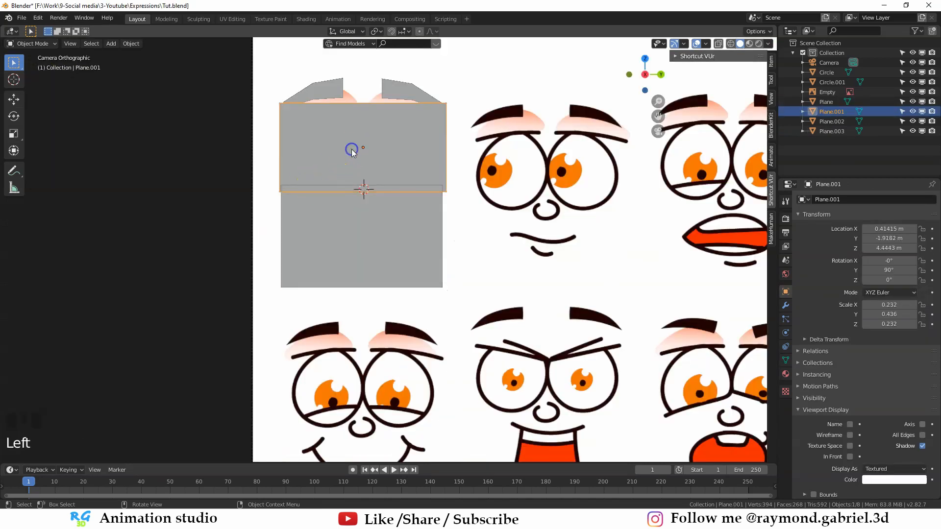
left_click(358, 227, "shift")
key("h")
Step: Add a plane for the nose, rotate it 90° about Y and scale it down to 0.085
key("shift+a")
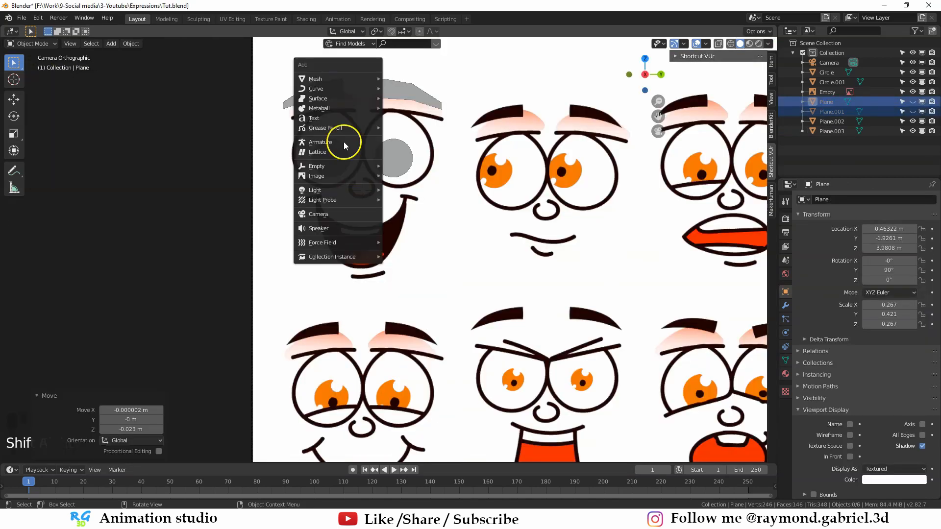
left_click(398, 79)
key("r")
key("y")
key("9")
key("0")
key("Return")
key("s")
left_click(377, 191)
Step: Move the nose plane along X to about 0.203 m, in front of the reference image
middle_click_drag(376, 191, 357, 235)
key("g")
key("x")
left_click(357, 245)
key("KP_0")
scroll(405, 242, "up", 3)
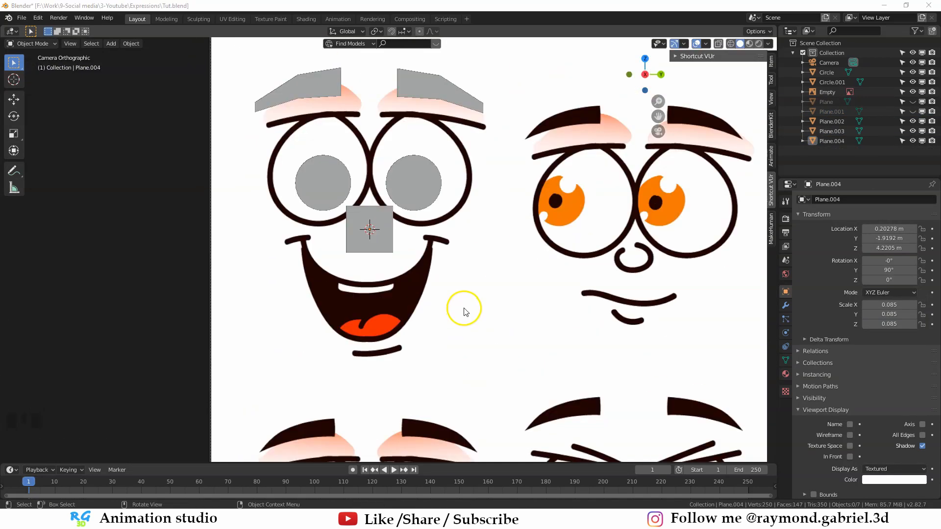
Step: Reveal the hidden eye and mouth planes and select the lower mouth plane
mouse_move(375, 255)
middle_mouse_down()
mouse_move(360, 251)
mouse_move(396, 291)
mouse_move(382, 265)
middle_mouse_up()
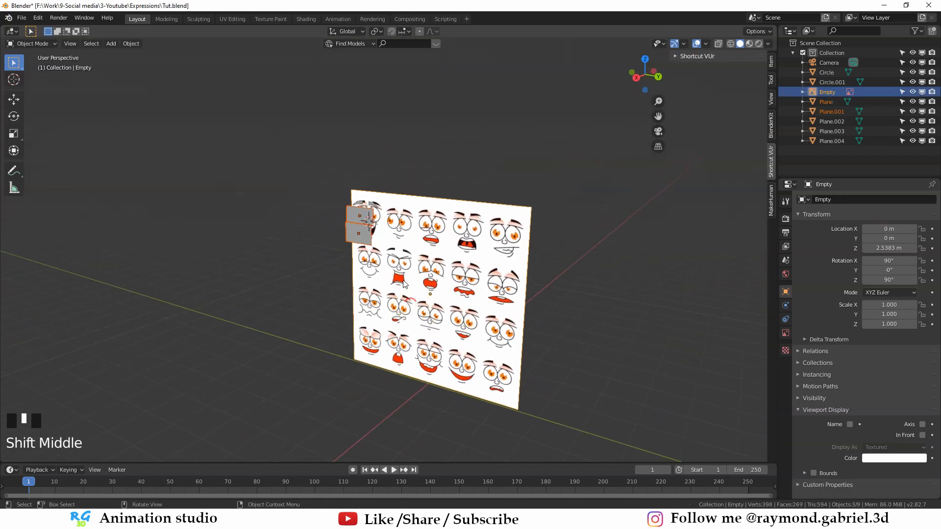
scroll(396, 289, "up", 5)
scroll(380, 265, "up", 3)
left_click(361, 328)
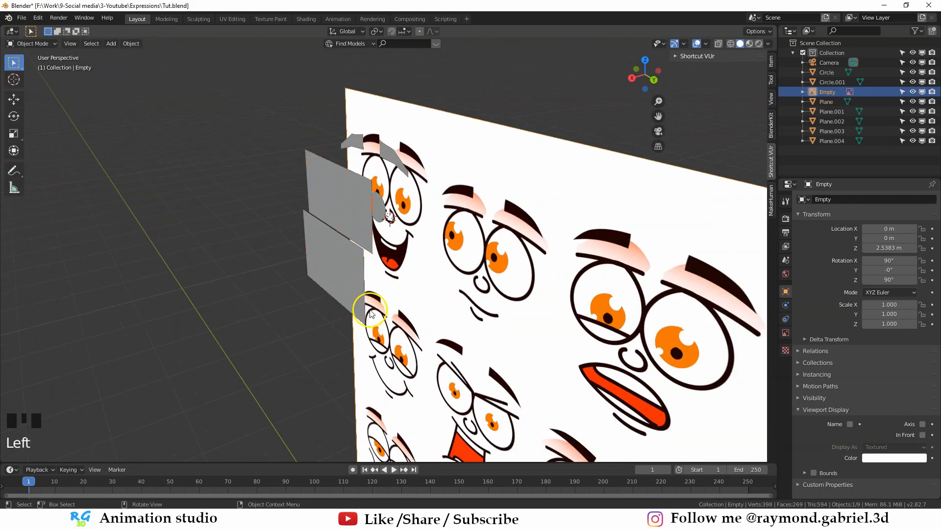
left_click(343, 205)
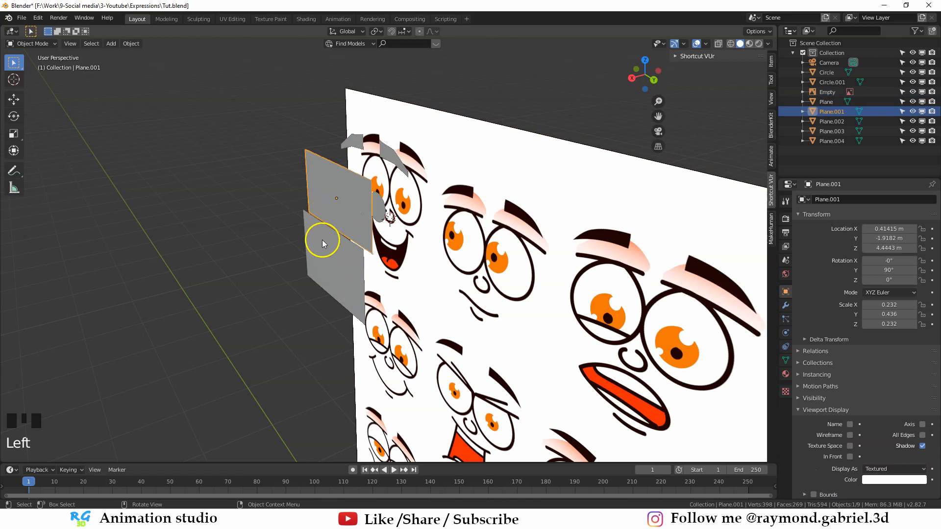
left_click(320, 253)
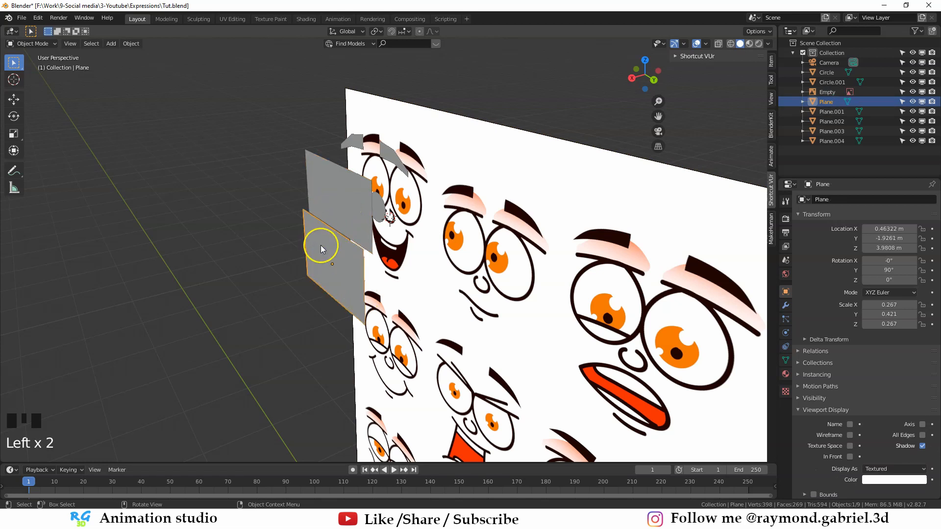
left_click(335, 194)
left_click(319, 254)
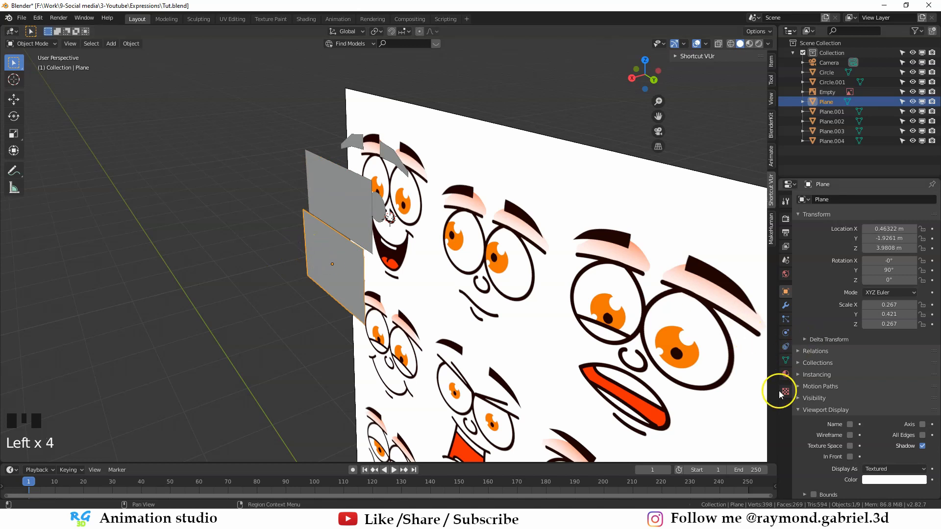
Step: Create a new material on the mouth plane and name it Mouth
left_click(785, 375)
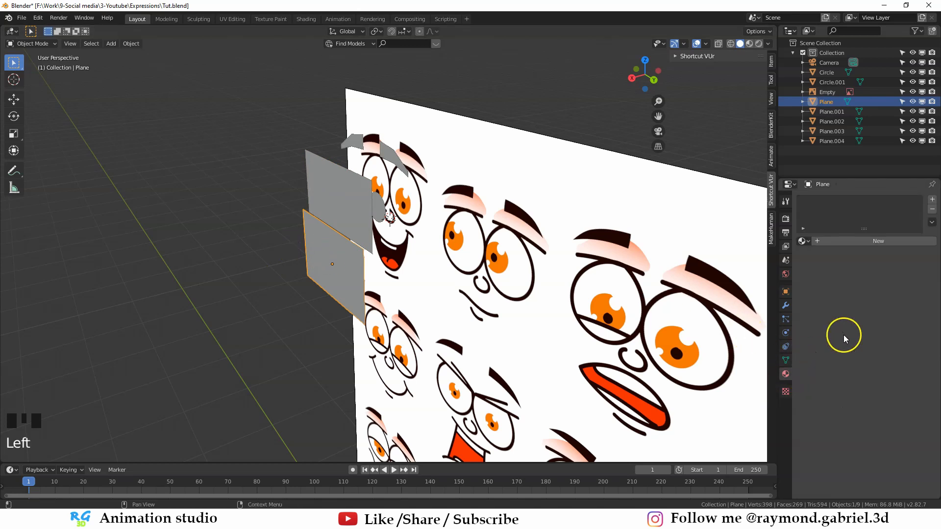
left_click(861, 241)
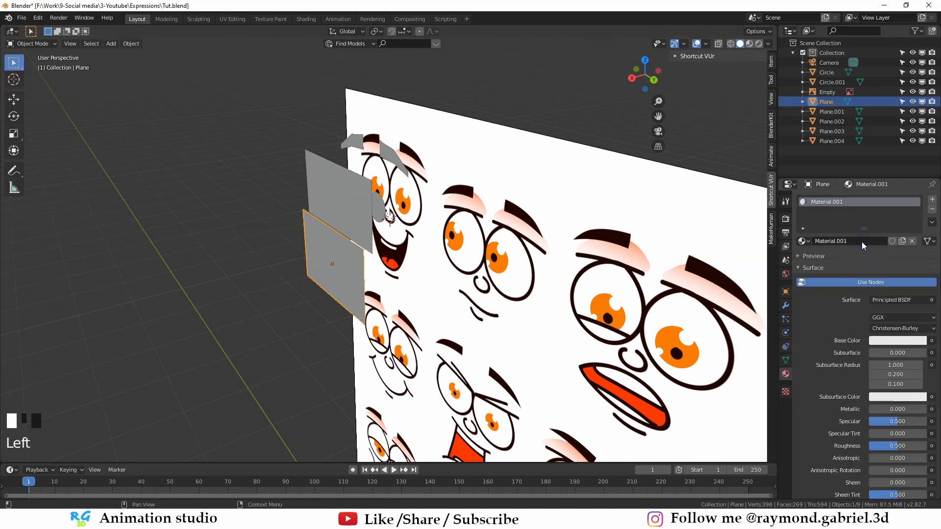
double_click(831, 203)
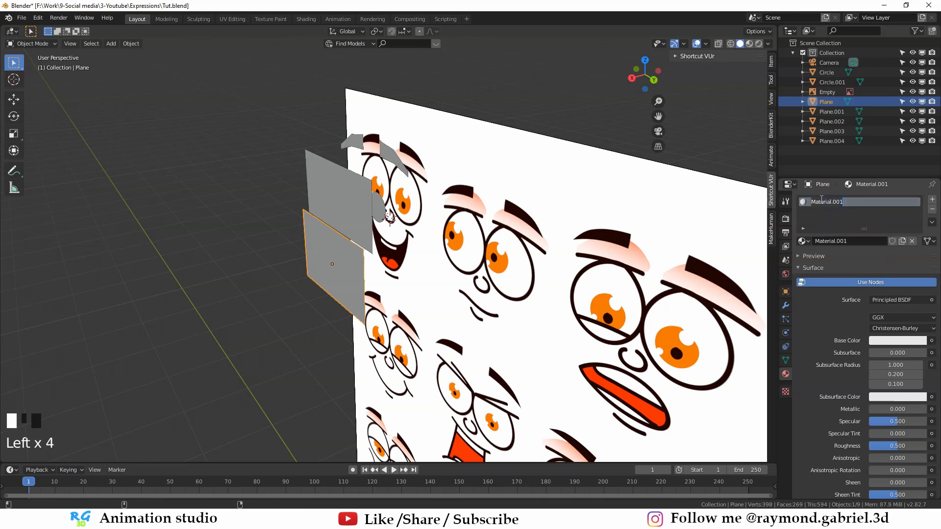
key("Return")
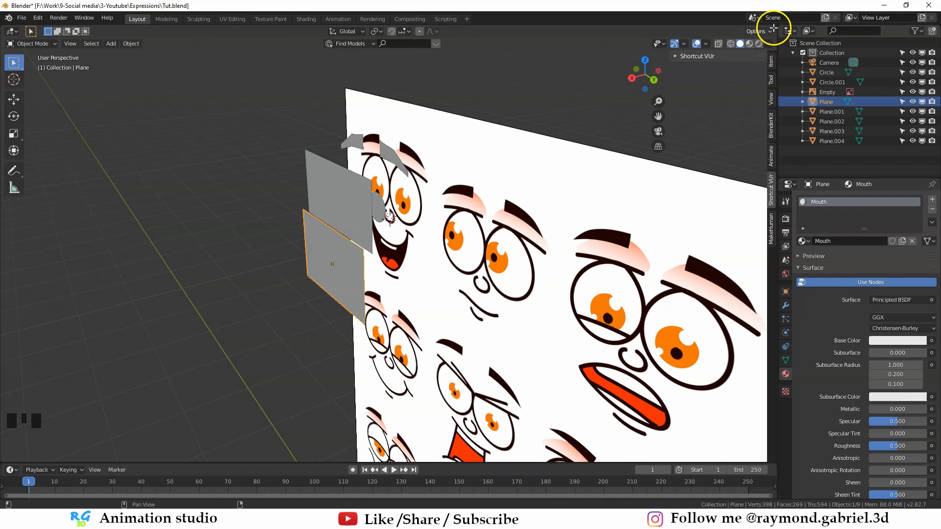
Step: Split the 3D viewport vertically, switch the new area to the Shader Editor and hide its sidebar
left_click_drag(775, 30, 512, 118)
left_click(525, 31)
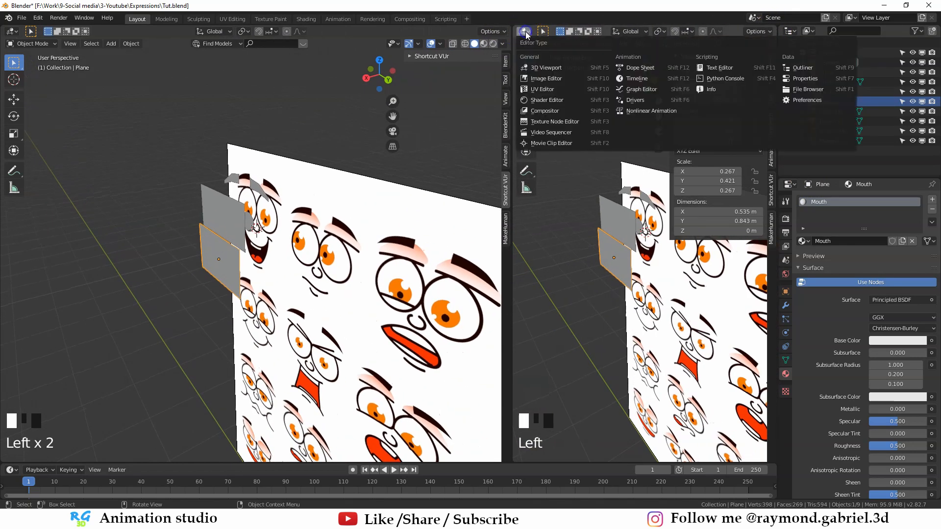
left_click(551, 100)
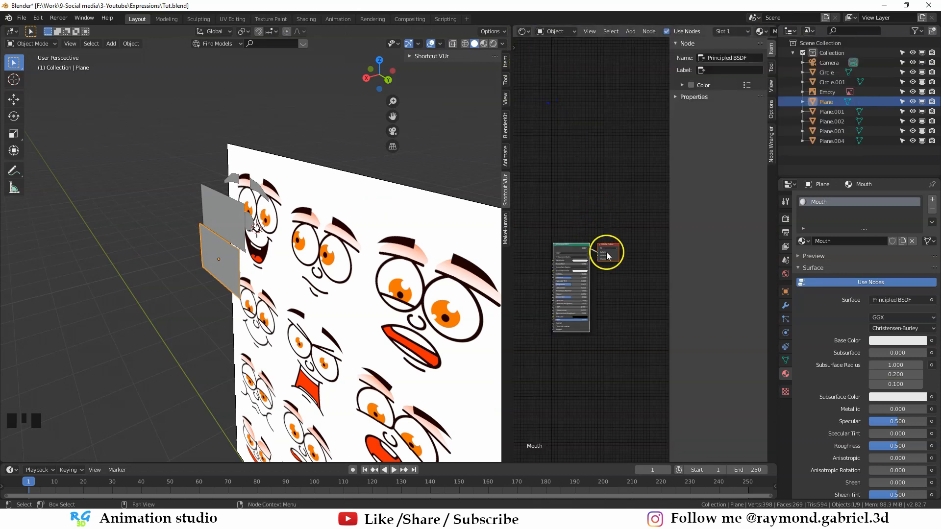
key("n")
scroll(578, 344, "up", 4)
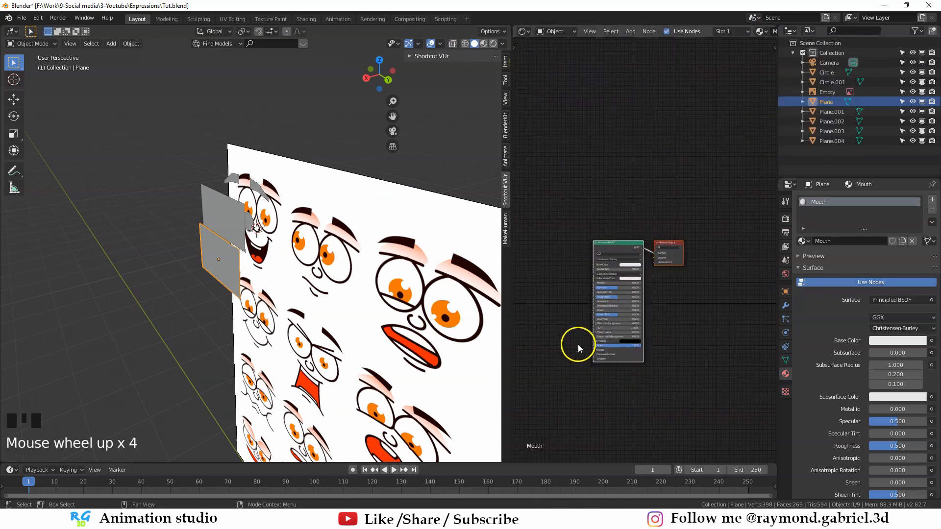
Step: Add an Image Texture node beside the Principled BSDF in the Mouth material
middle_click_drag(577, 344, 630, 266)
key("shift+a")
mouse_move(594, 308)
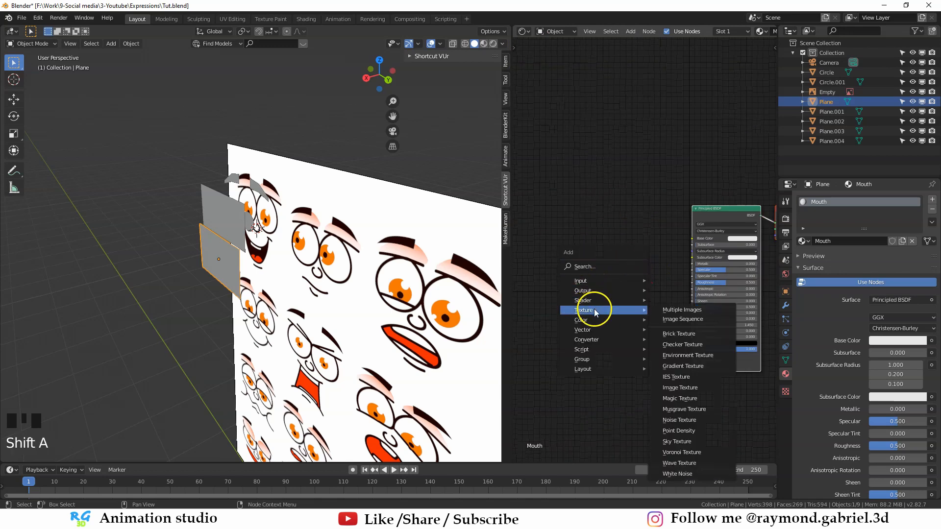
left_click(685, 395)
left_click(645, 346)
Step: Load Mouth.png from the Desktop's Expressions folder into the Image Texture node
scroll(656, 275, "up", 9)
left_click(662, 256)
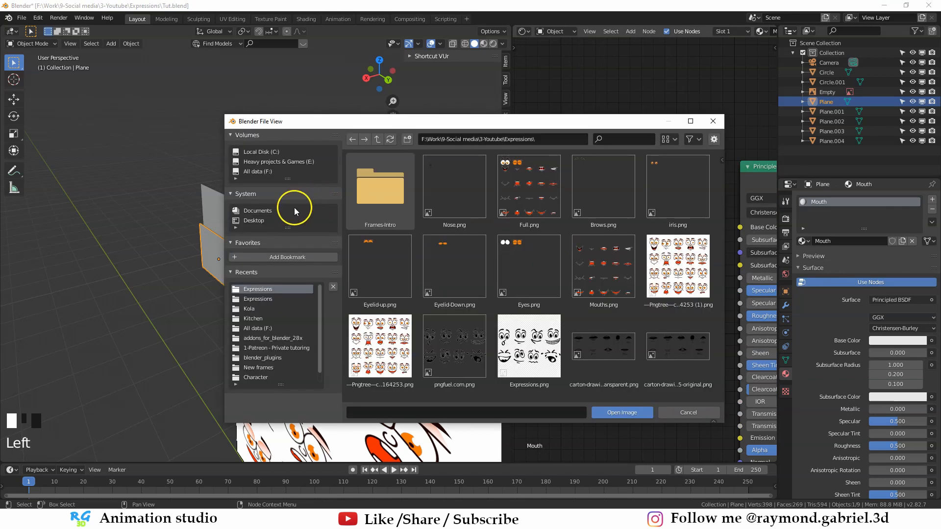
left_click(253, 221)
double_click(380, 186)
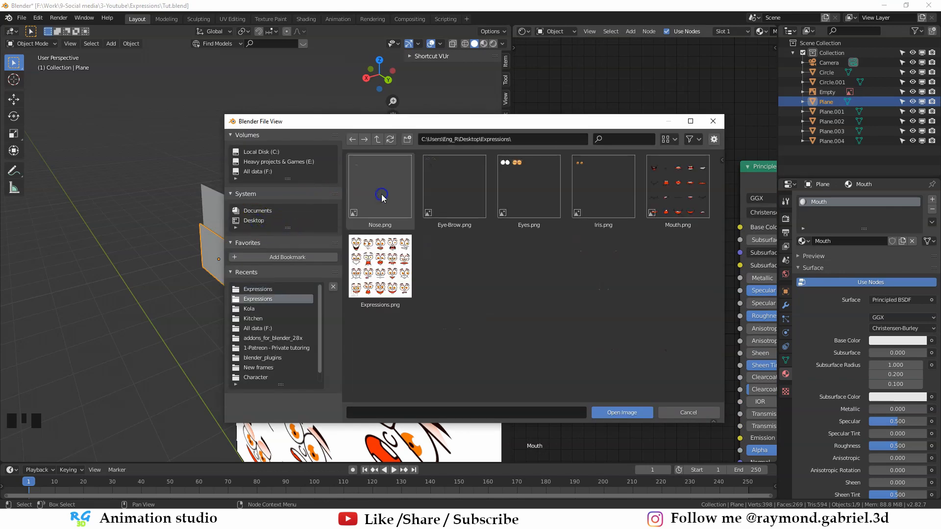
left_click(674, 186)
double_click(693, 178)
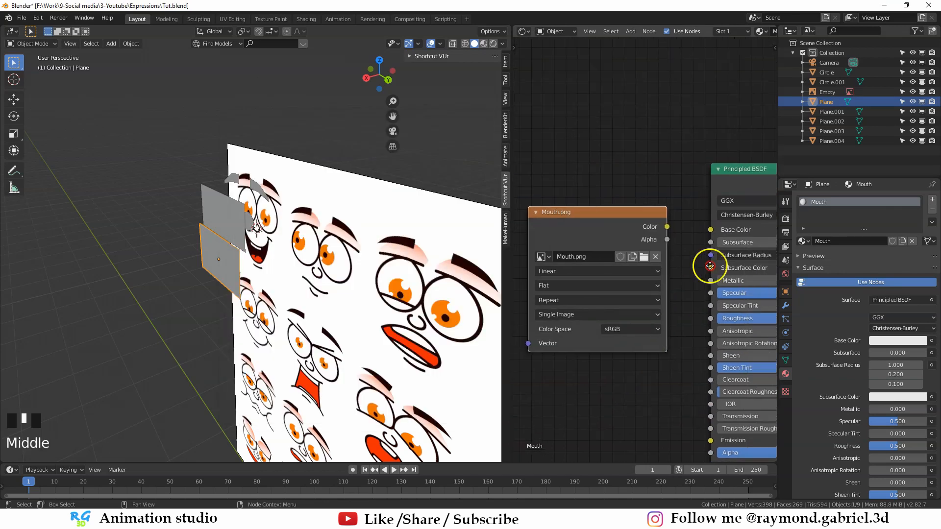
Step: Connect the Mouth.png texture's Color output to the Principled BSDF's Base Color and show the camera view in Rendered shading
middle_click_drag(703, 266, 662, 247)
left_click_drag(621, 225, 664, 229)
key("KP_0")
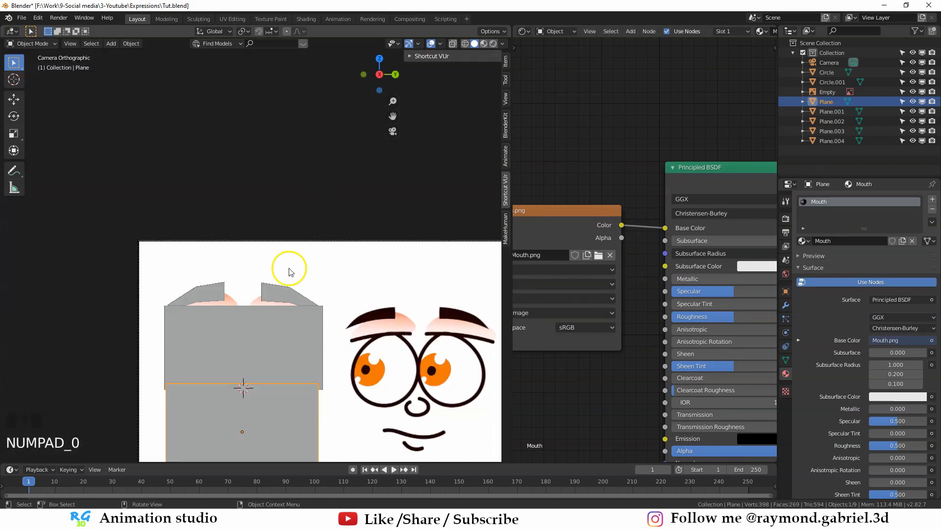
middle_click_drag(289, 272, 225, 118, "shift")
scroll(290, 172, "down", 2)
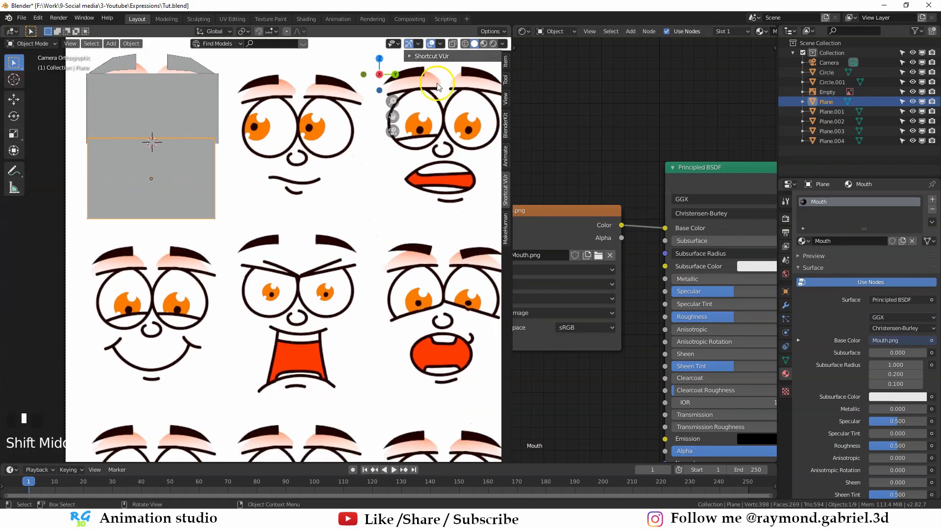
left_click(493, 44)
Step: Add a Sun light to the scene
scroll(273, 230, "down", 9)
middle_click_drag(273, 231, 329, 251)
scroll(327, 316, "up", 2)
scroll(299, 306, "up", 1)
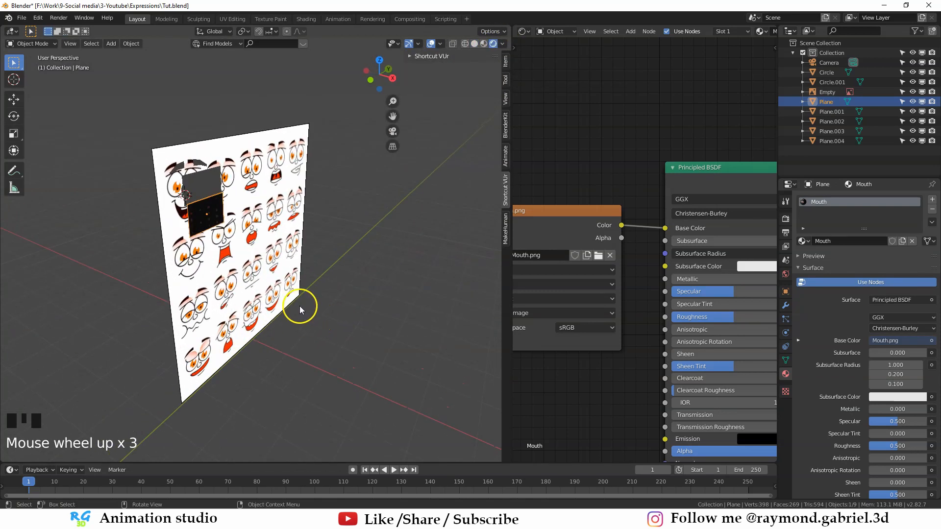
key("shift+a")
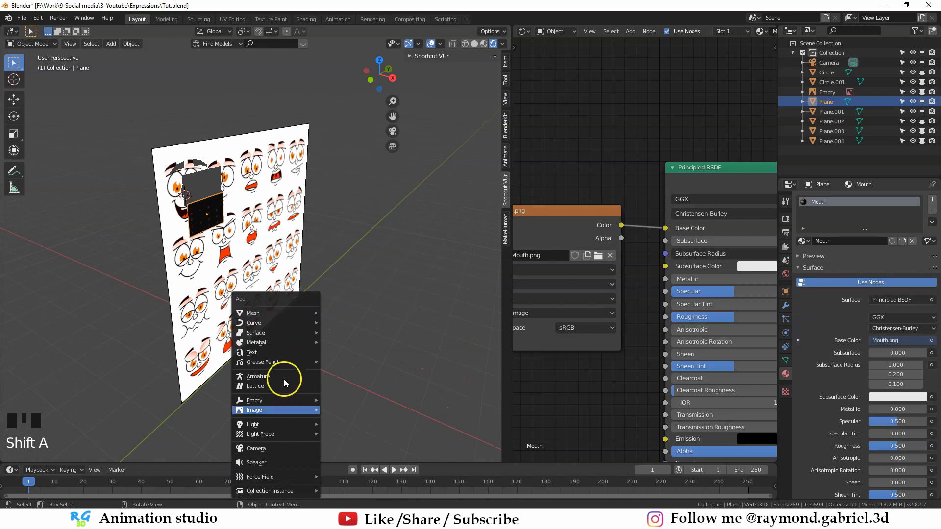
mouse_move(266, 431)
left_click(350, 434)
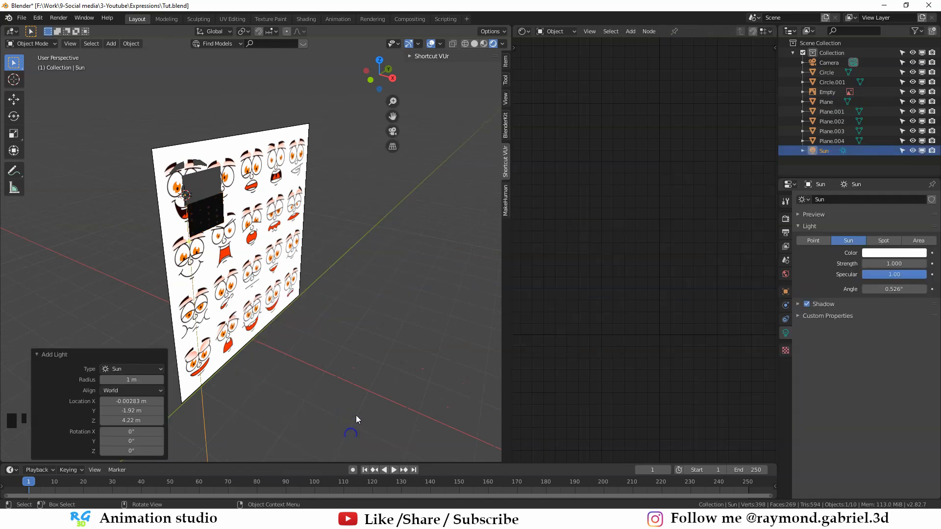
Step: Move the sun about 5.32 m in X, 2.49 m in Y and 4.43 m in Z, and rotate it to light the face planes
middle_click_drag(263, 321, 245, 308)
key("g")
left_click(364, 225)
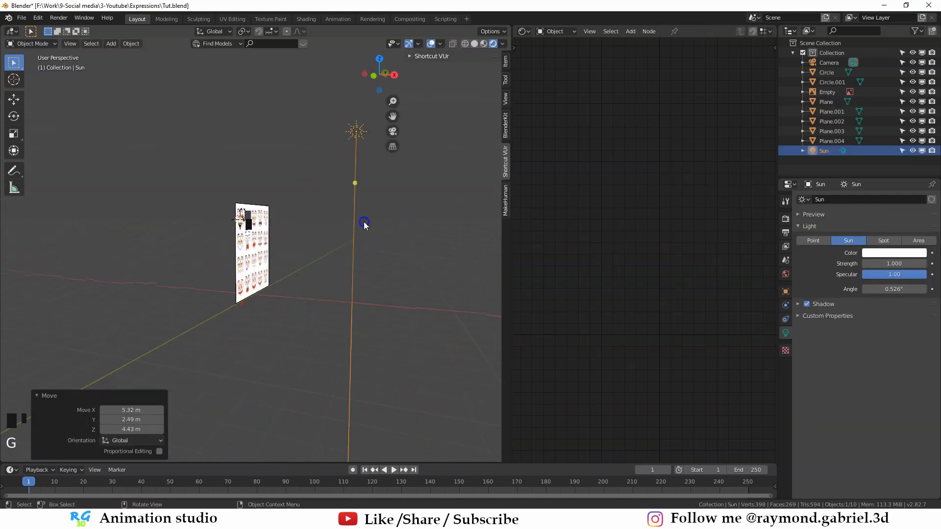
key("r")
left_click(264, 288)
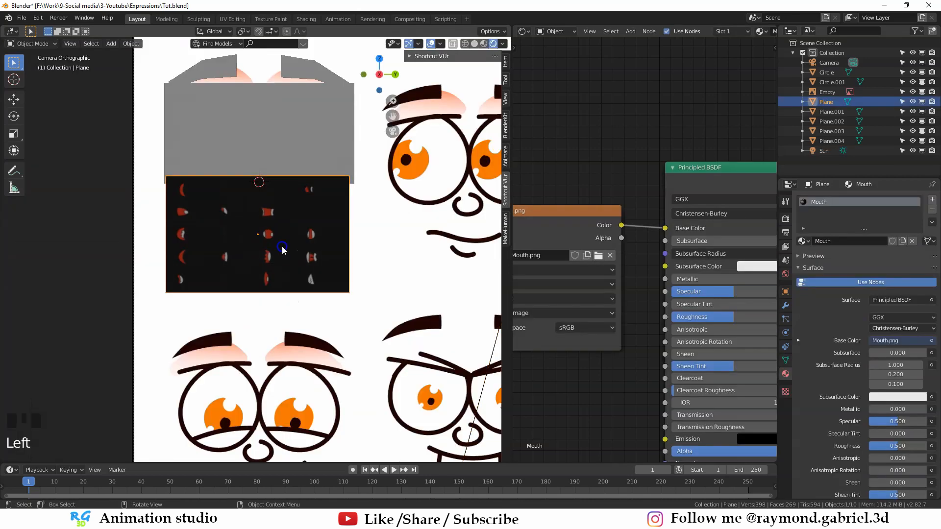
Step: Examine how the mouth texture lies on the mouth plane, both through the camera and from an angle
middle_click_drag(282, 250, 289, 245, "shift")
scroll(284, 247, "up", 2)
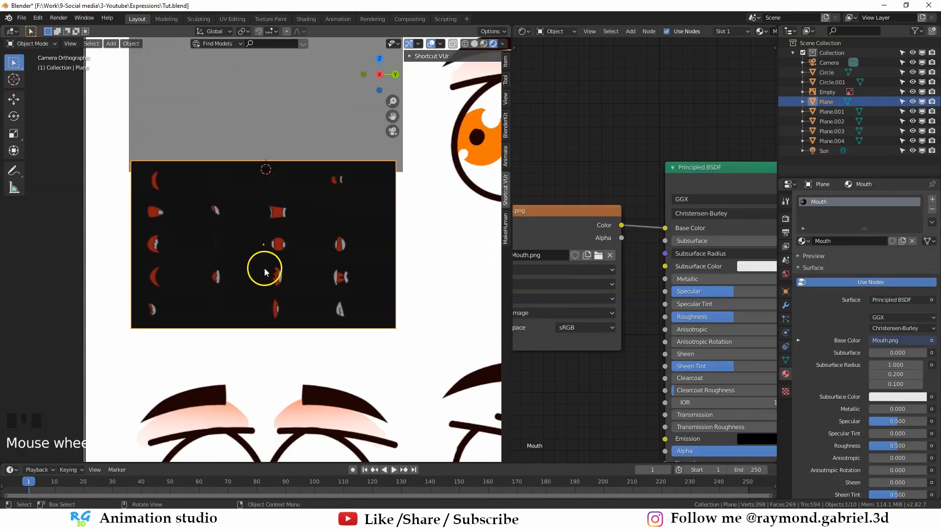
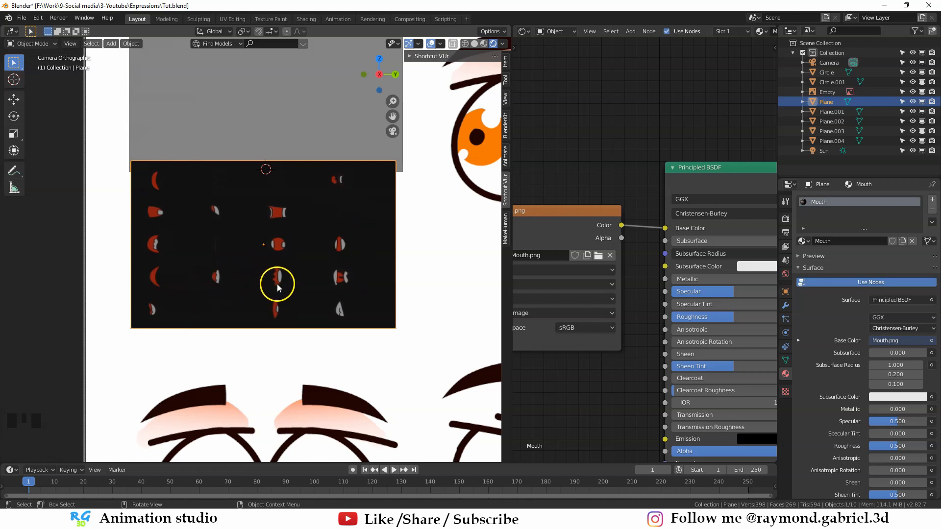
scroll(307, 264, "down", 3)
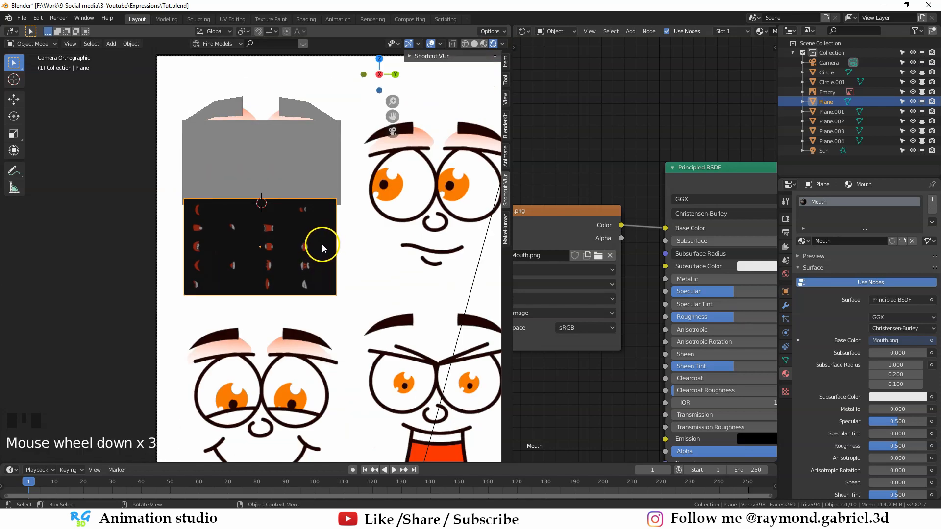
scroll(322, 244, "down", 2)
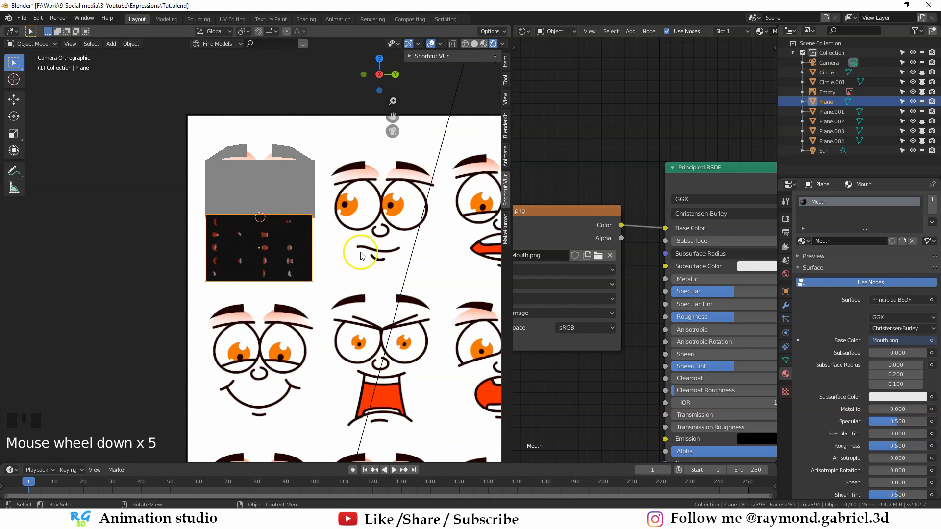
middle_click_drag(360, 255, 303, 259)
scroll(302, 258, "up", 5)
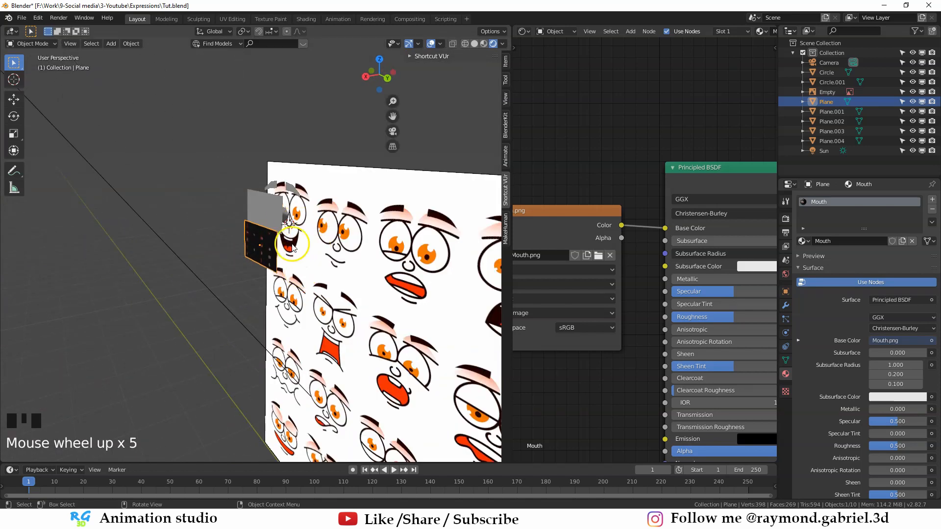
scroll(284, 242, "up", 2)
key("KP_0")
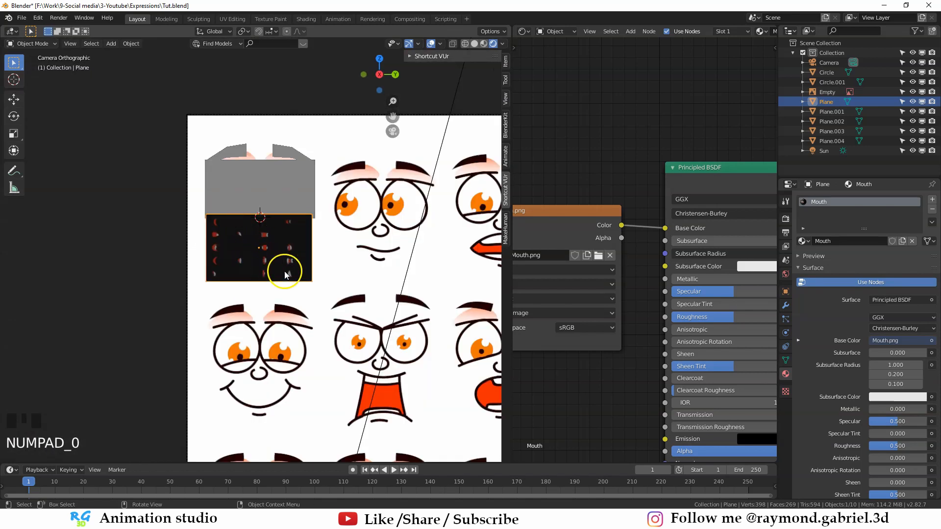
scroll(284, 271, "up", 1)
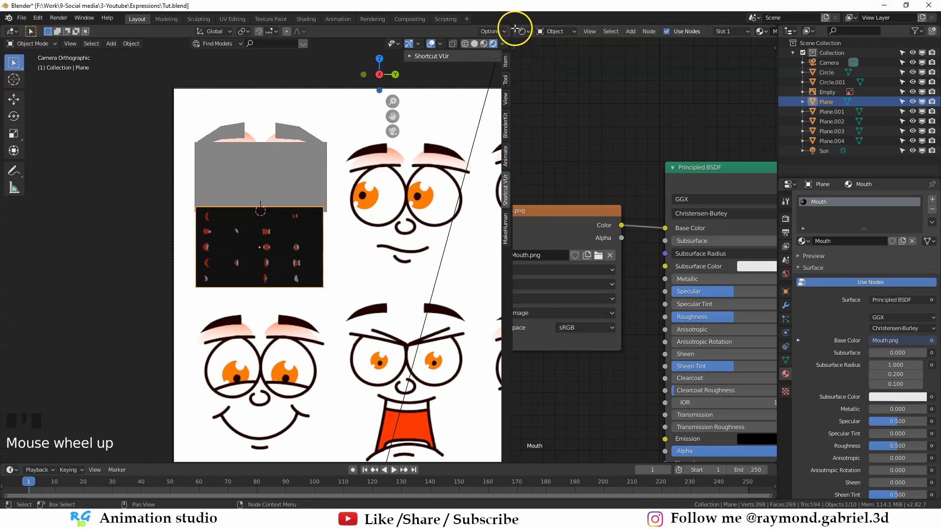
Step: Split the Shader Editor horizontally and switch its upper area to the UV Editor
left_click_drag(515, 30, 522, 246)
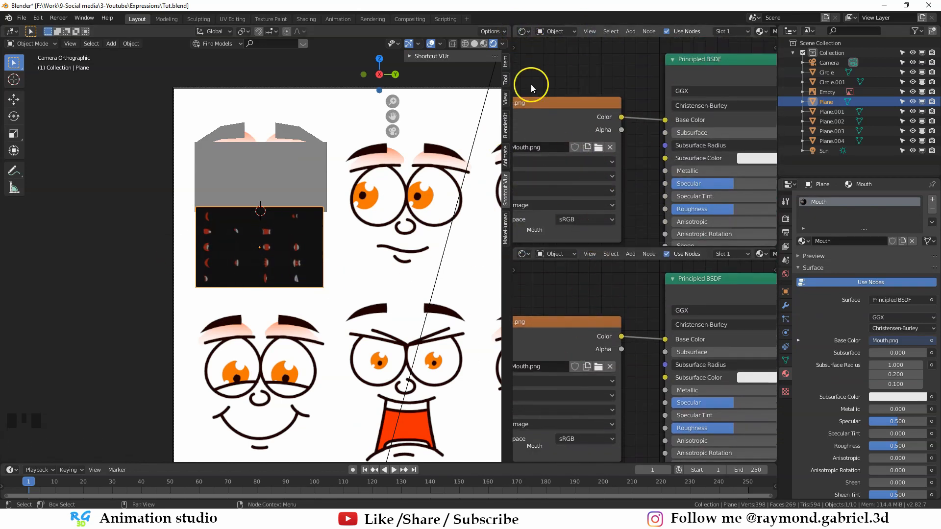
left_click(523, 31)
left_click(547, 89)
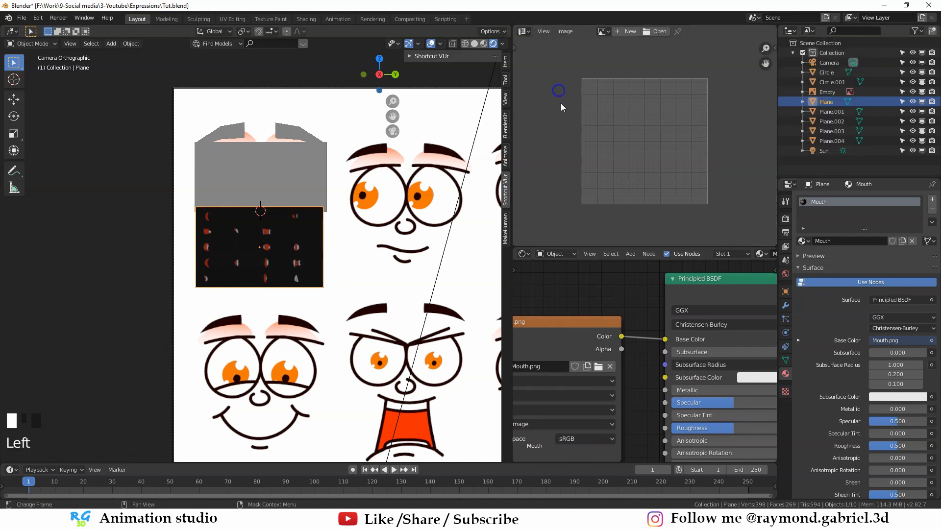
Step: Select the mouth plane's whole mesh in Edit Mode and unwrap it with Project From View through the camera
scroll(266, 286, "up", 3)
key("Tab")
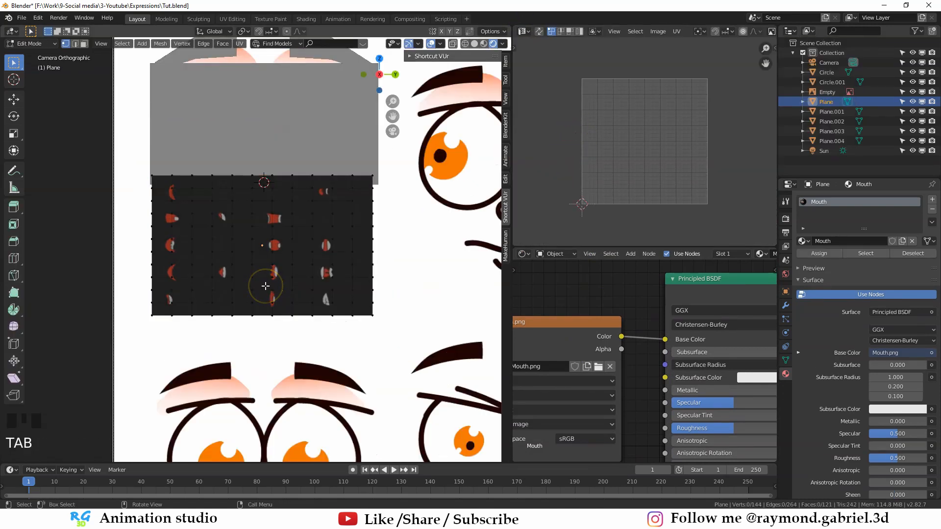
key("a")
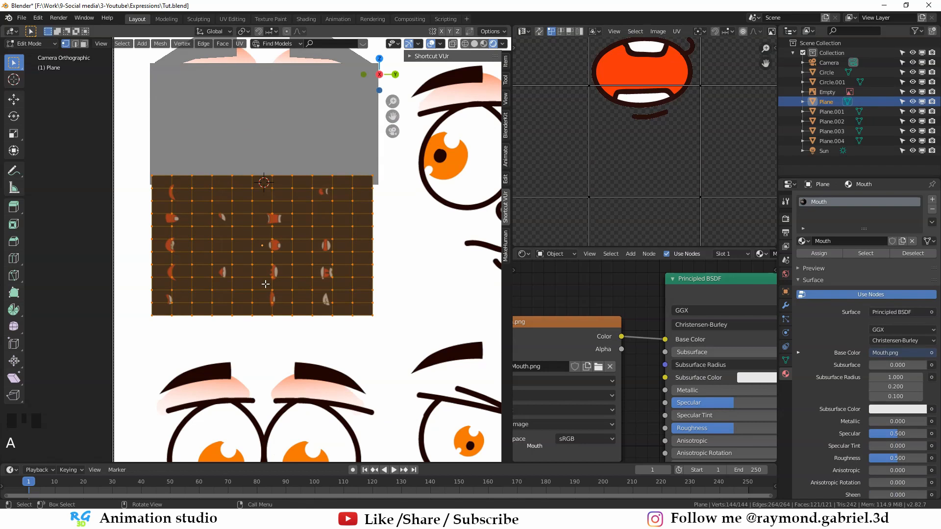
scroll(278, 265, "down", 6)
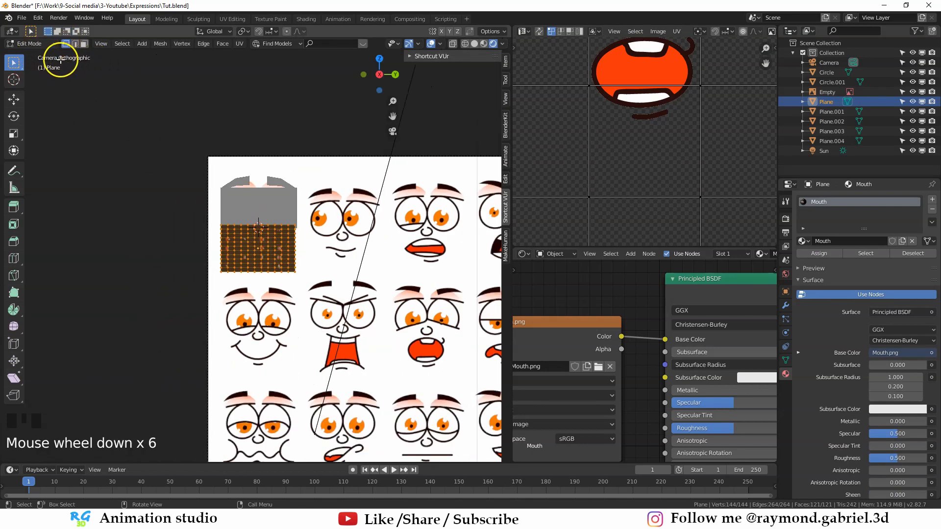
scroll(399, 242, "down", 6)
scroll(269, 257, "up", 8)
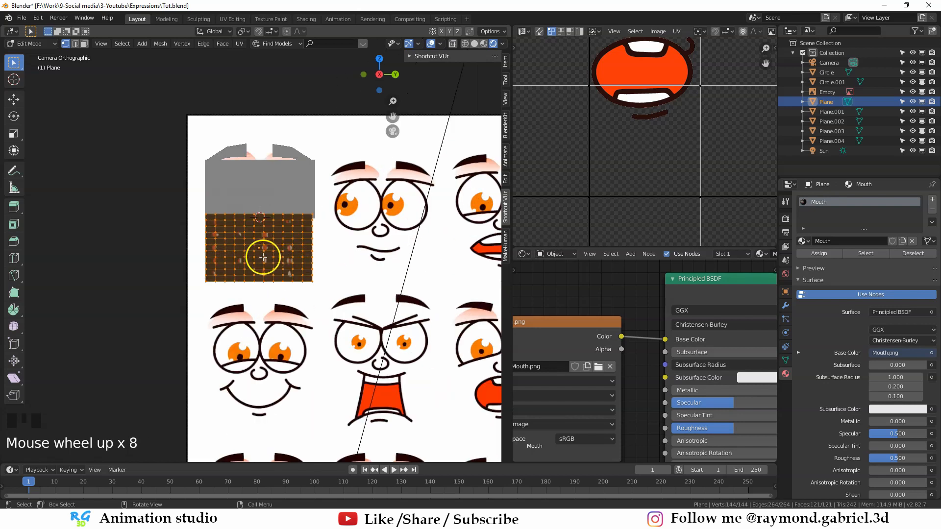
key("u")
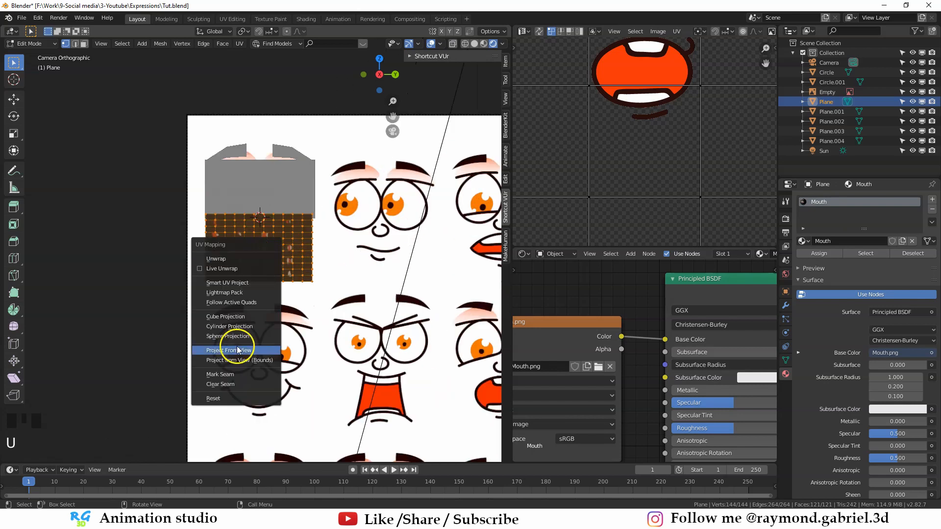
left_click(233, 351)
Step: Compare the placement of the projected UV grid on the mouth image with the mouth plane on the reference faces
scroll(657, 151, "down", 6)
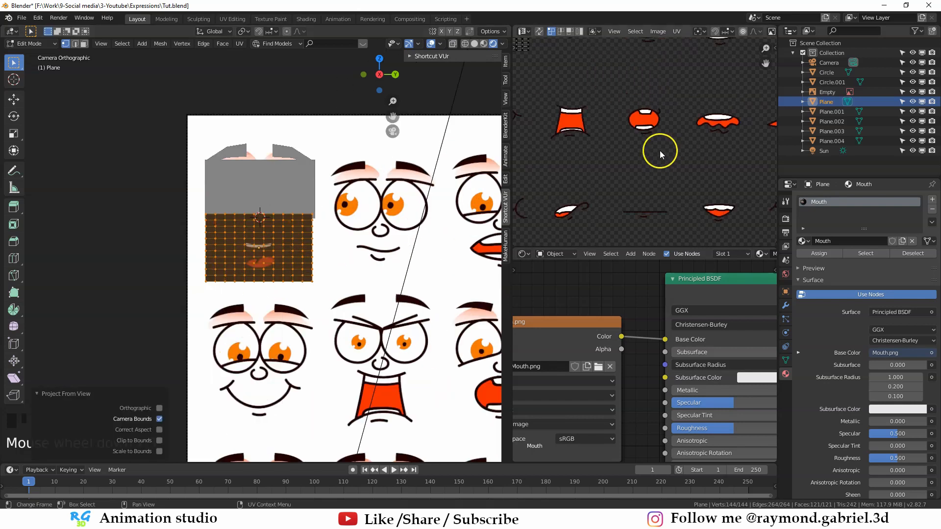
scroll(618, 139, "up", 3)
middle_click_drag(616, 141, 680, 175)
scroll(658, 172, "up", 3)
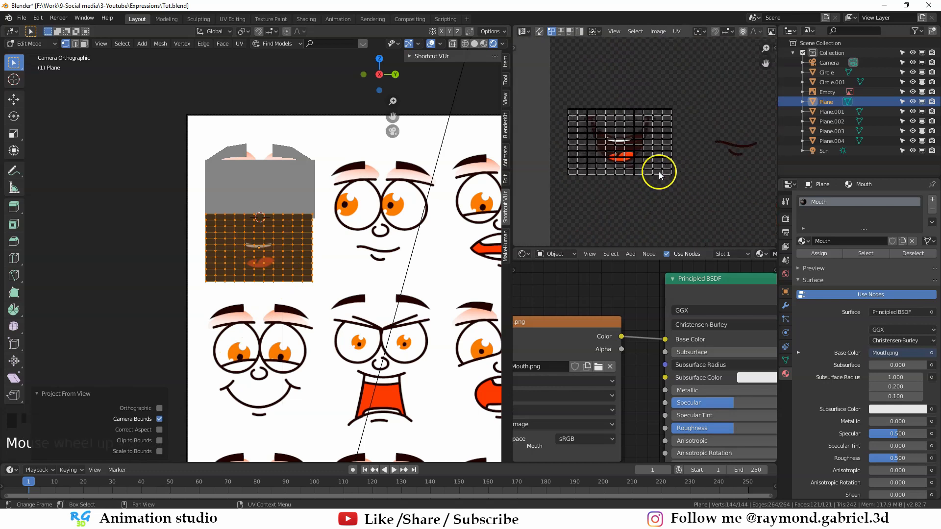
scroll(225, 223, "up", 1)
scroll(323, 238, "down", 4)
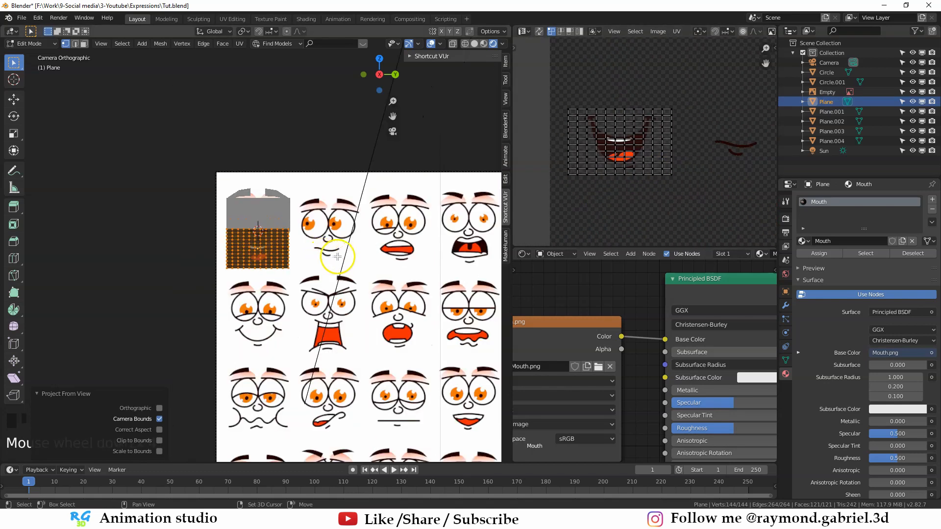
middle_click_drag(194, 189, 159, 173, "shift")
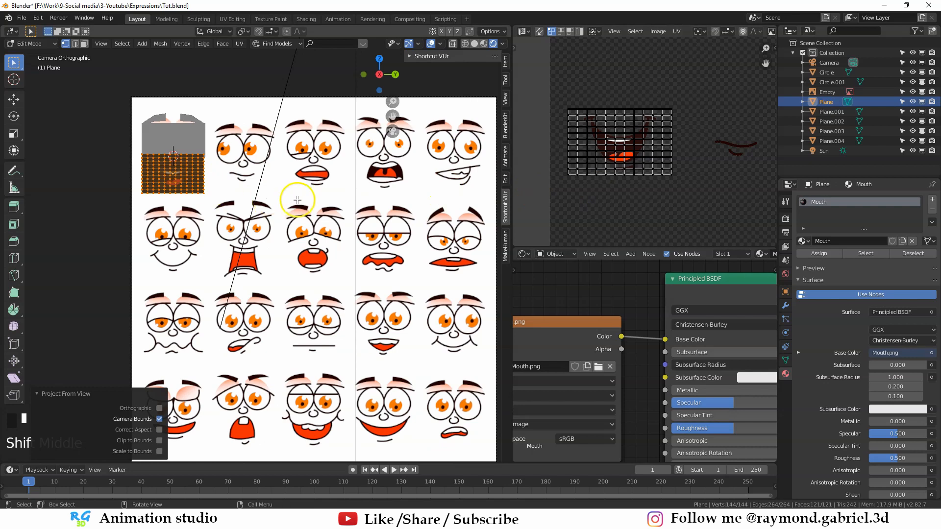
scroll(301, 199, "down", 1)
scroll(671, 155, "down", 3)
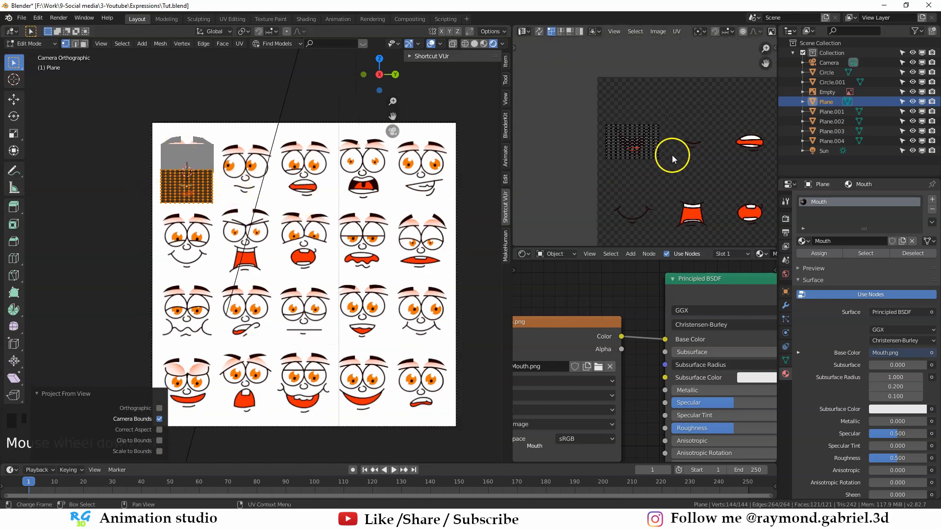
middle_click_drag(672, 155, 622, 119)
scroll(193, 215, "up", 4)
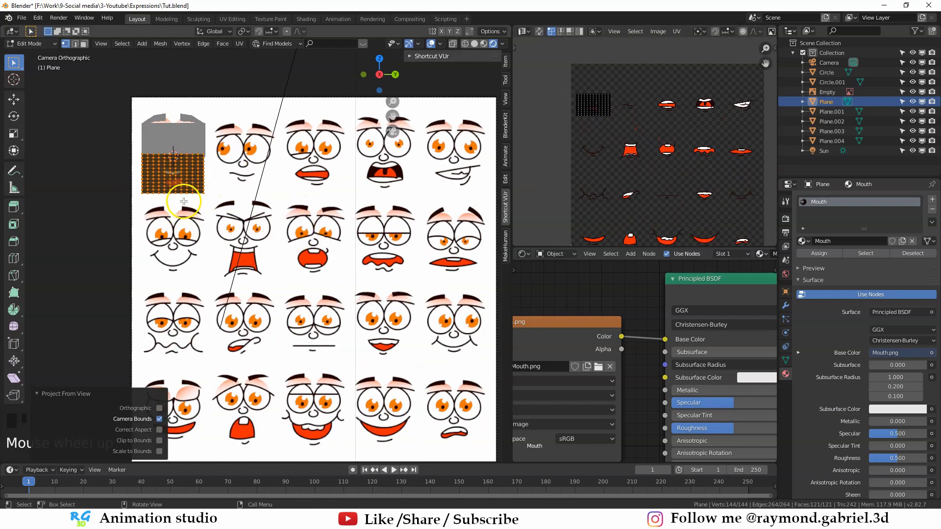
middle_click_drag(196, 205, 333, 289, "shift")
scroll(629, 105, "up", 3)
middle_click_drag(629, 105, 631, 168)
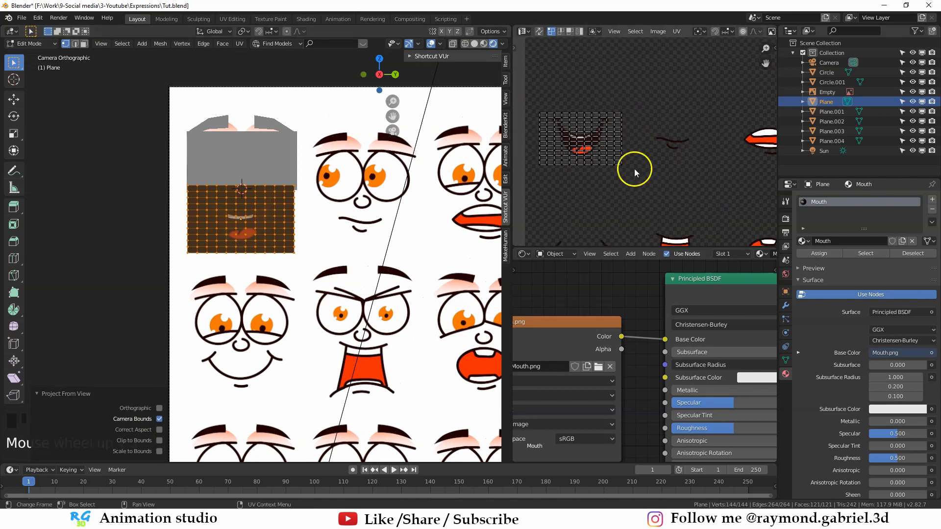
scroll(622, 155, "up", 3)
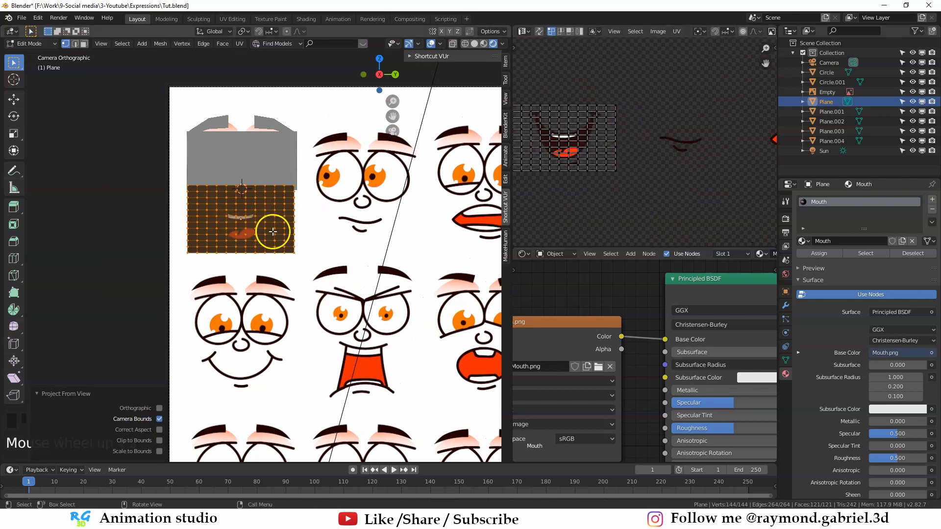
scroll(641, 204, "down", 3)
scroll(349, 278, "down", 2)
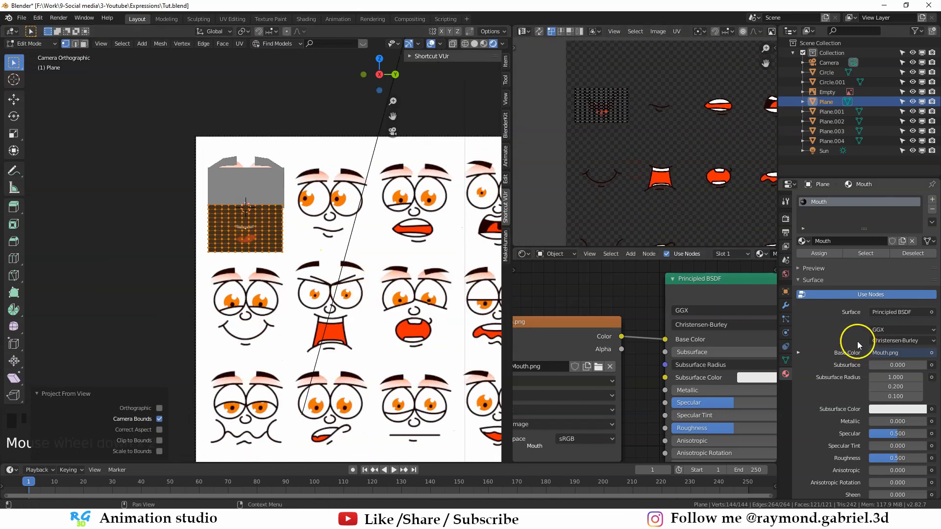
Step: Set the Mouth material's Blend Mode to Alpha Clip
scroll(855, 333, "down", 12)
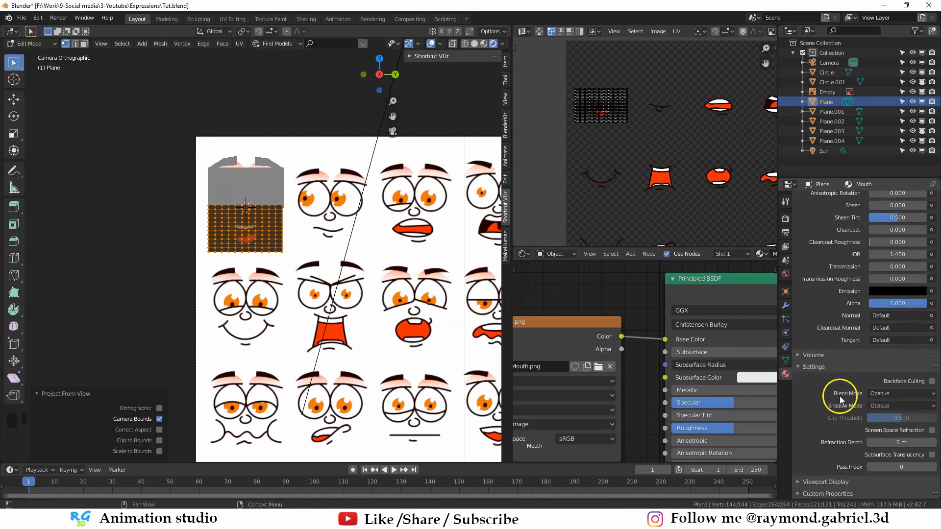
left_click(901, 395)
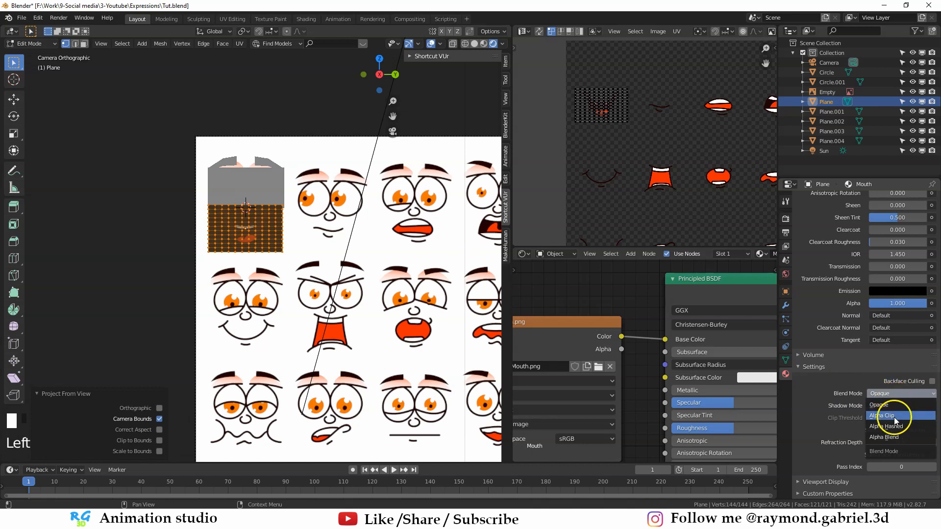
left_click(892, 416)
Step: Connect the Mouth.png texture's Alpha output to the Principled BSDF's Alpha input
scroll(610, 330, "down", 3)
middle_click_drag(607, 326, 592, 275)
left_click_drag(593, 272, 602, 284)
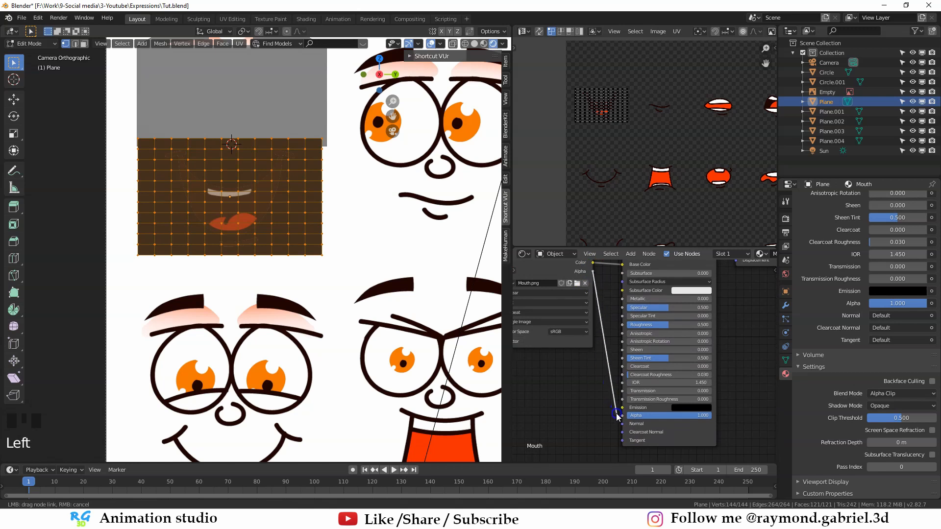
left_click_drag(617, 414, 621, 420)
left_click_drag(590, 275, 620, 415)
Step: Leave the mouth plane's Edit Mode and examine its cut-out texture against the reference mouth in camera and perspective views
scroll(230, 196, "up", 2)
middle_click_drag(274, 216, 309, 254, "shift")
key("alt+a")
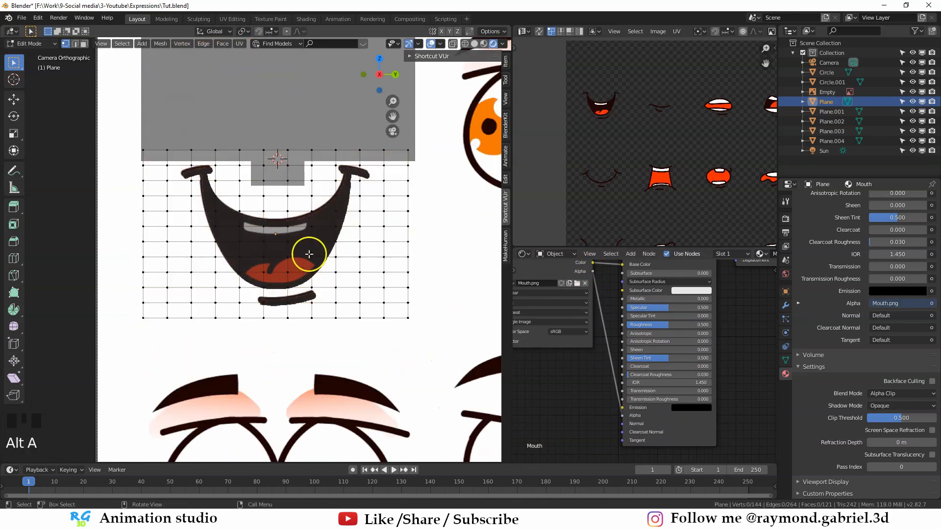
key("Tab")
left_click(323, 264)
scroll(346, 221, "down", 3)
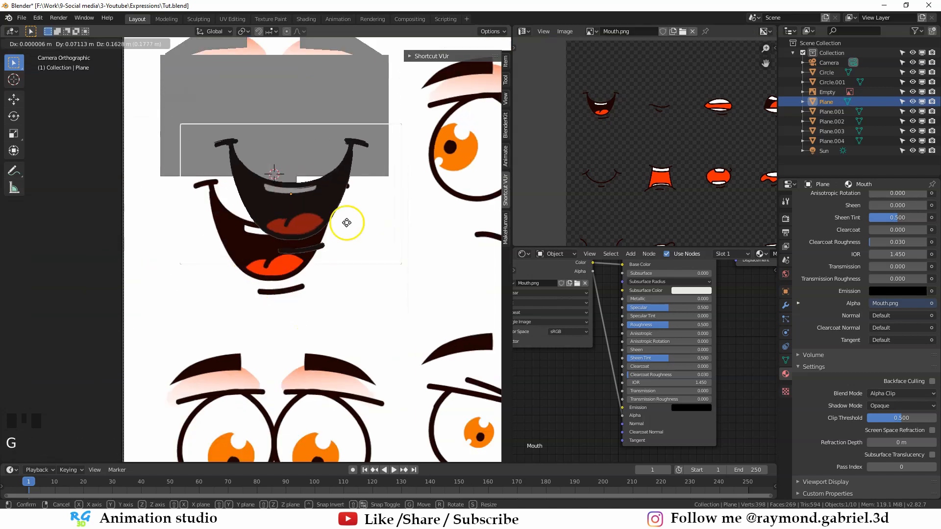
middle_click_drag(347, 221, 266, 239)
scroll(314, 260, "up", 6)
left_click(338, 201)
scroll(338, 201, "up", 1)
middle_click_drag(338, 201, 319, 234)
key("KP_0")
Step: Subdivide the eyes plane's mesh with 10 cuts in Edit Mode
left_click(292, 204)
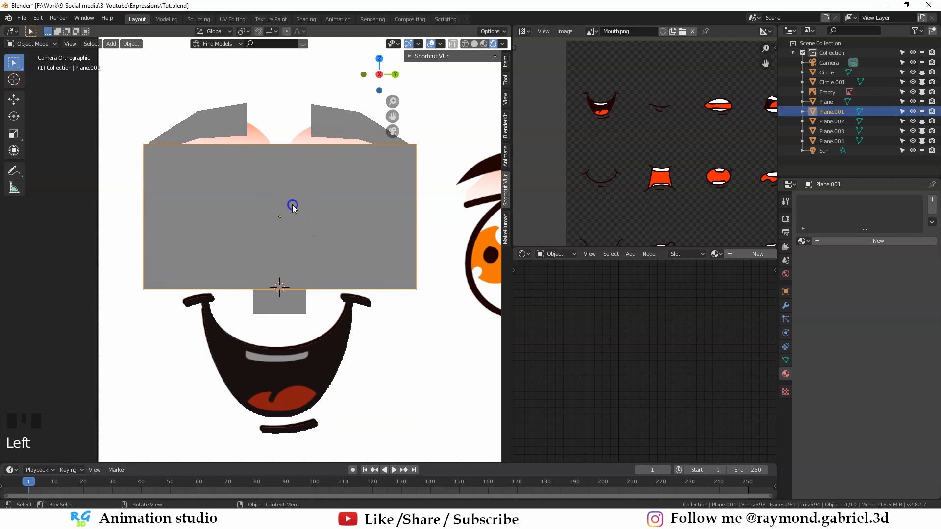
middle_click_drag(292, 204, 321, 247)
scroll(292, 277, "up", 5)
key("Tab")
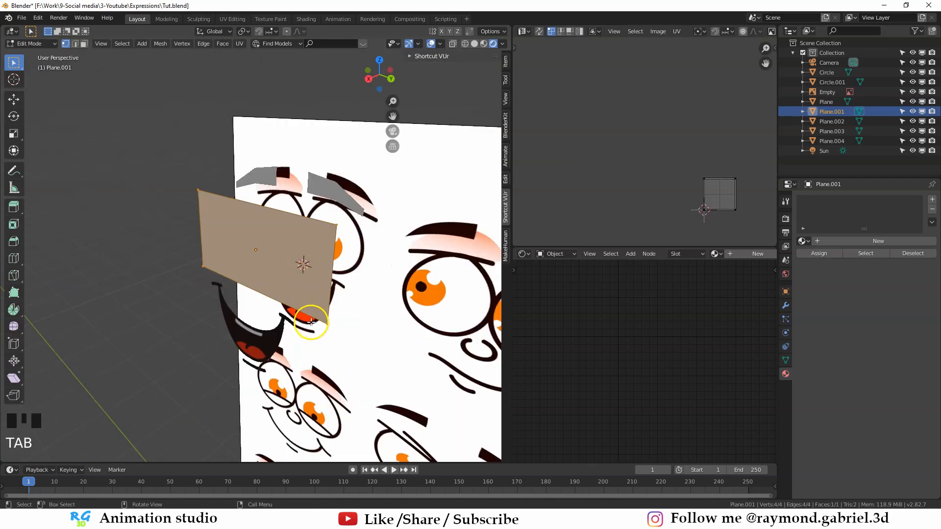
middle_click_drag(311, 322, 329, 313)
key("KP_0")
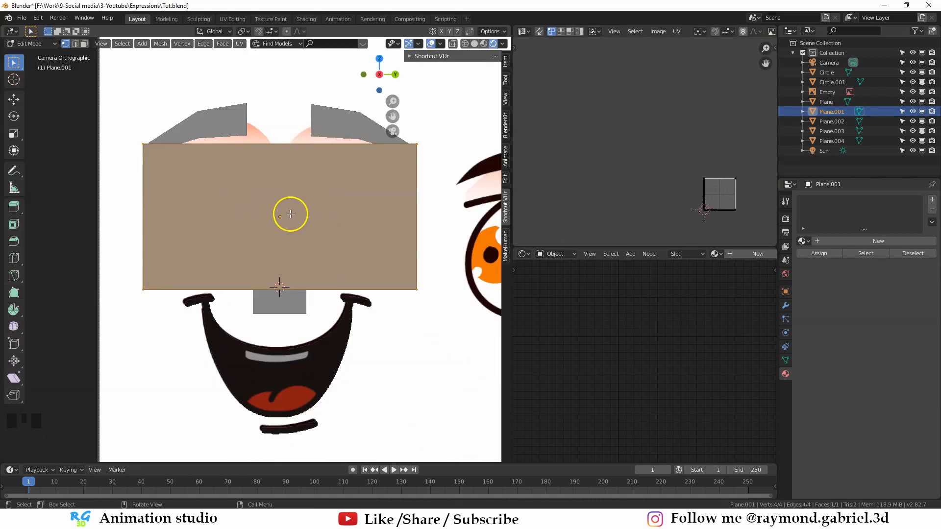
right_click(303, 195)
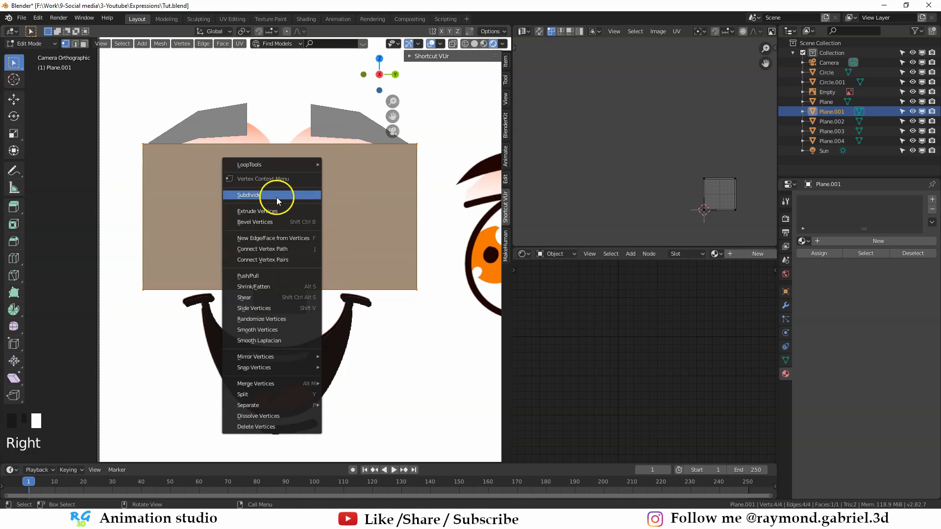
left_click(276, 195)
left_click(128, 387)
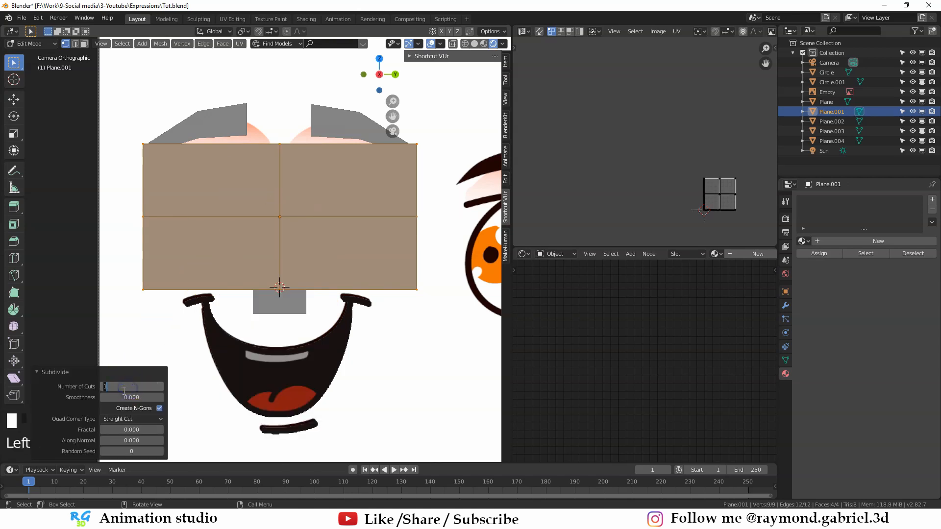
type("10")
key("Return")
left_click(257, 184)
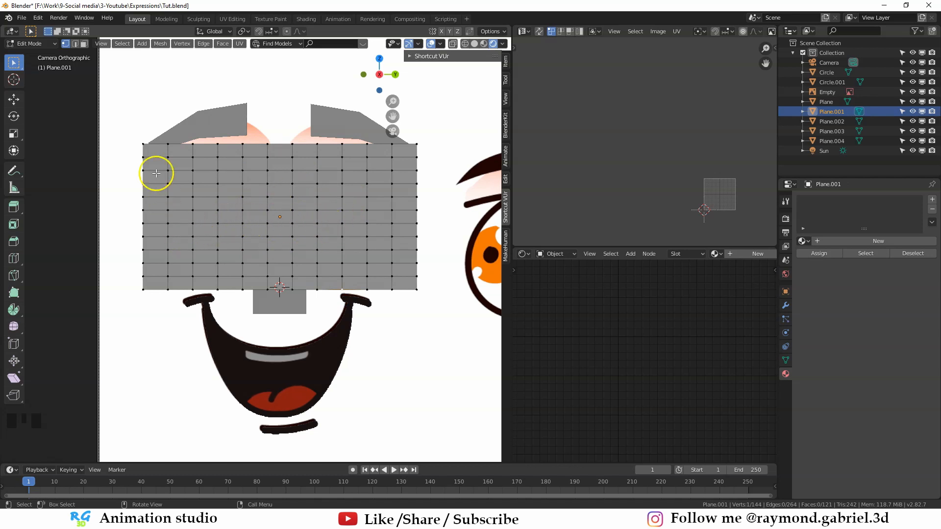
Step: Unwrap the eyes plane's whole mesh with Project From View through the camera, and return to Object Mode
scroll(363, 219, "down", 2)
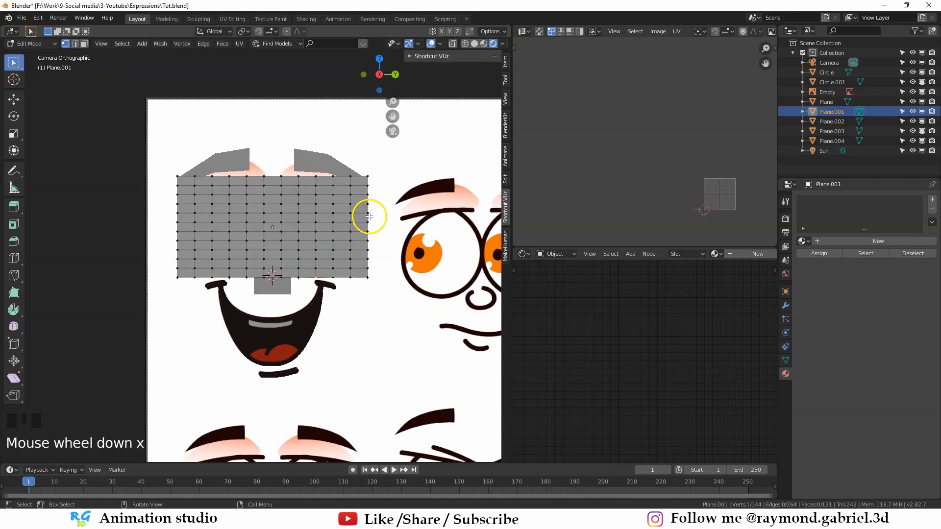
middle_click_drag(368, 216, 389, 201, "shift")
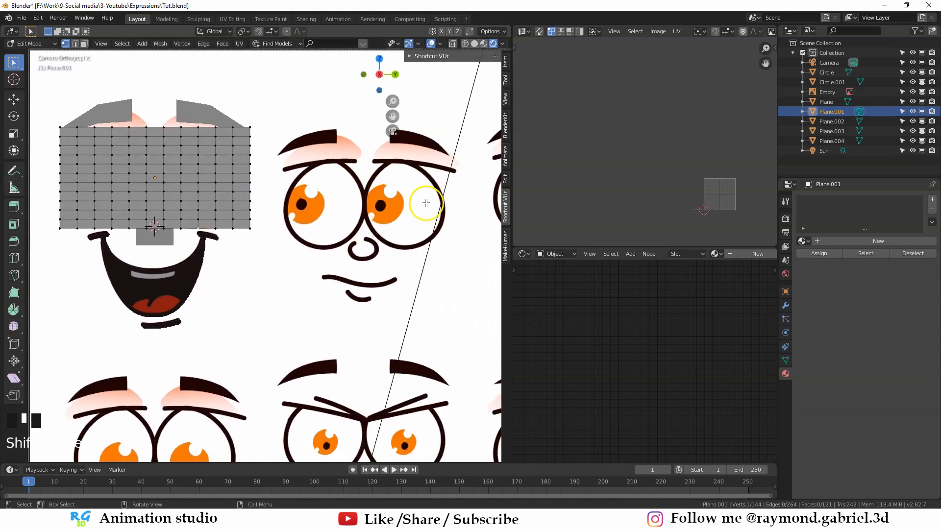
middle_click_drag(209, 218, 338, 231, "shift")
scroll(213, 202, "up", 2)
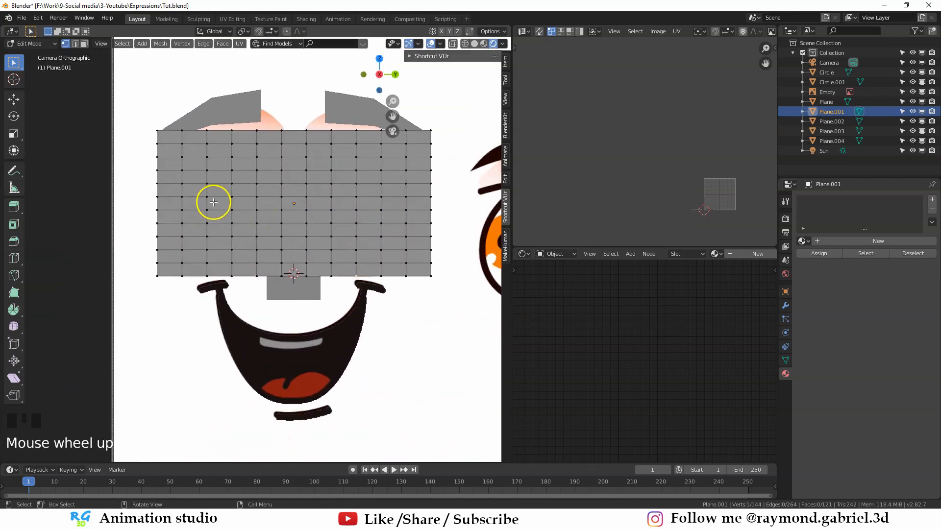
key("Tab")
key("Tab")
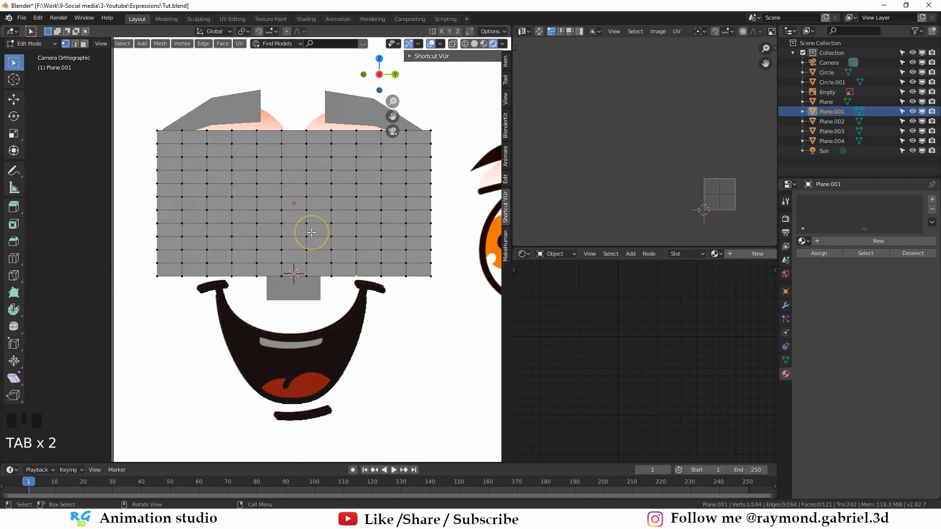
key("a")
scroll(300, 237, "up", 1)
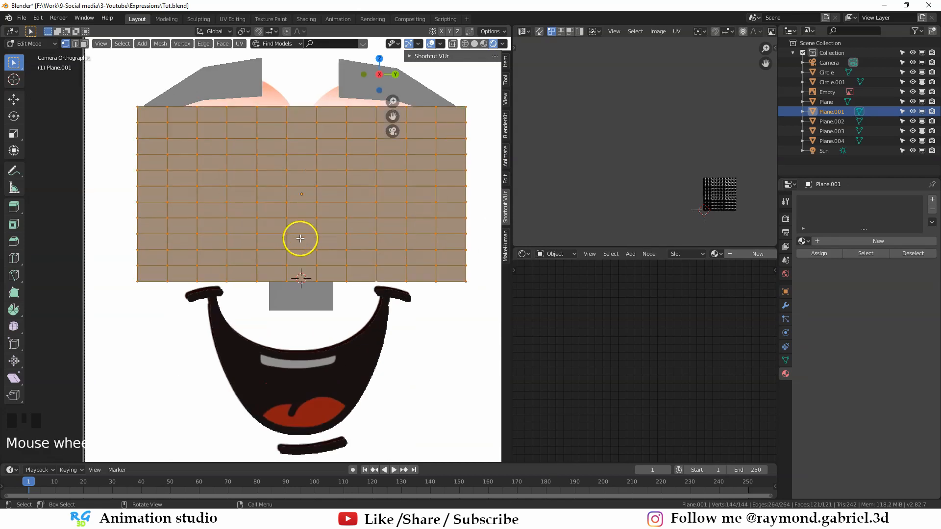
key("u")
left_click(277, 240)
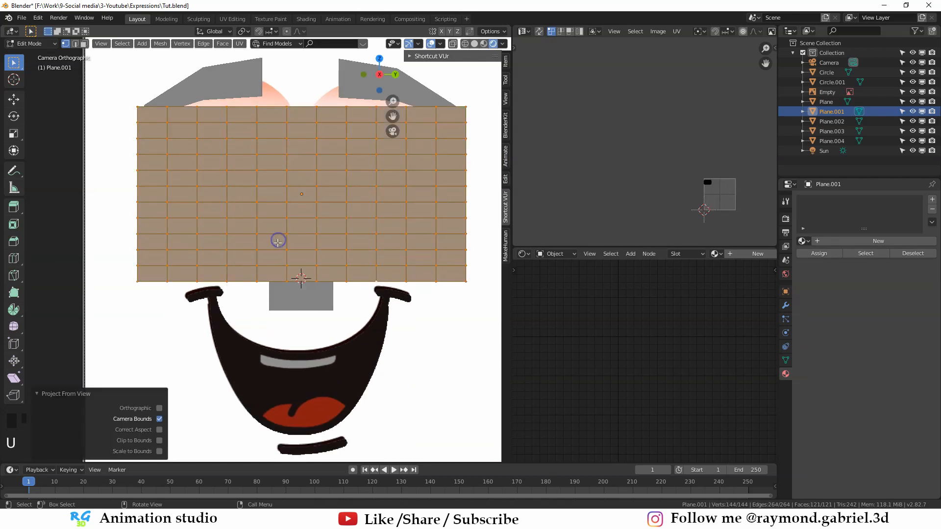
key("Tab")
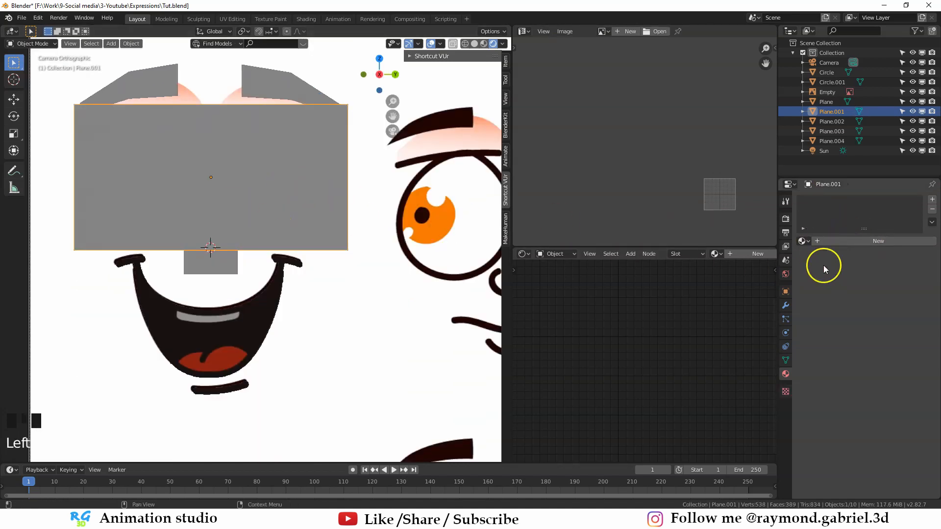
Step: Create a new material on the eyes plane and name it Eyes
left_click(868, 244)
double_click(828, 203)
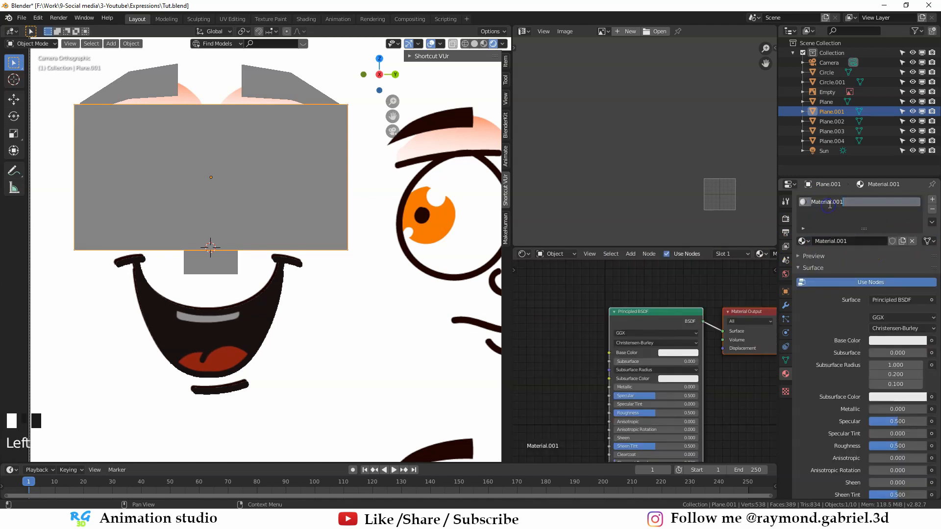
type("Eyes")
key("Return")
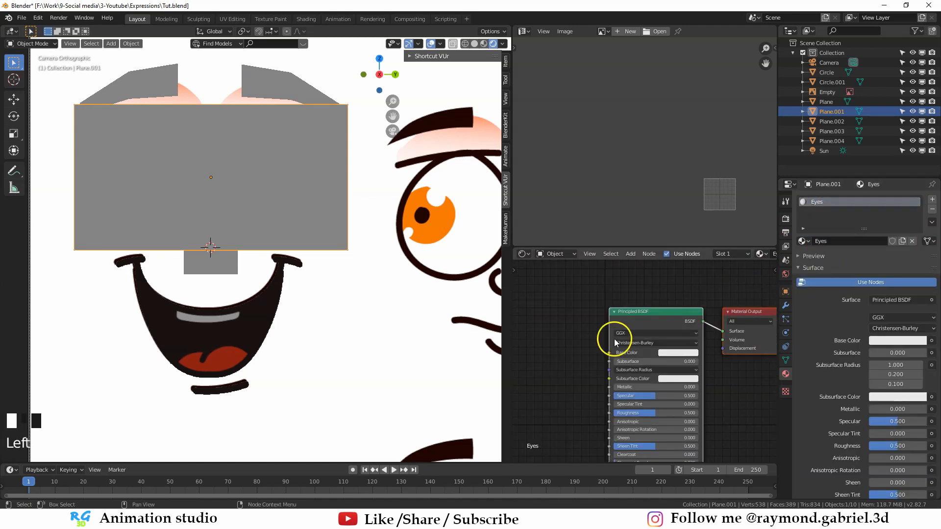
Step: Add an Image Texture node to the Eyes material and load Eyes.png into it
middle_click_drag(614, 339, 629, 325)
key("shift+a")
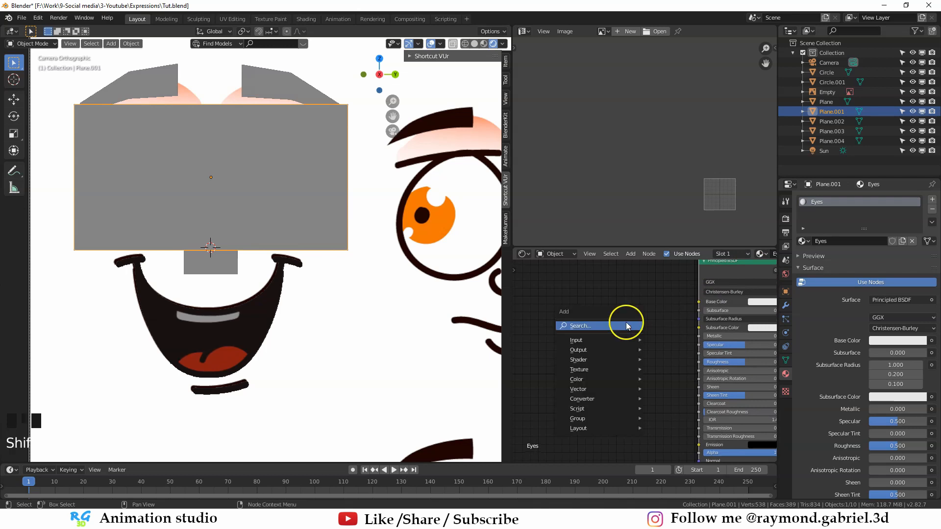
left_click(613, 370)
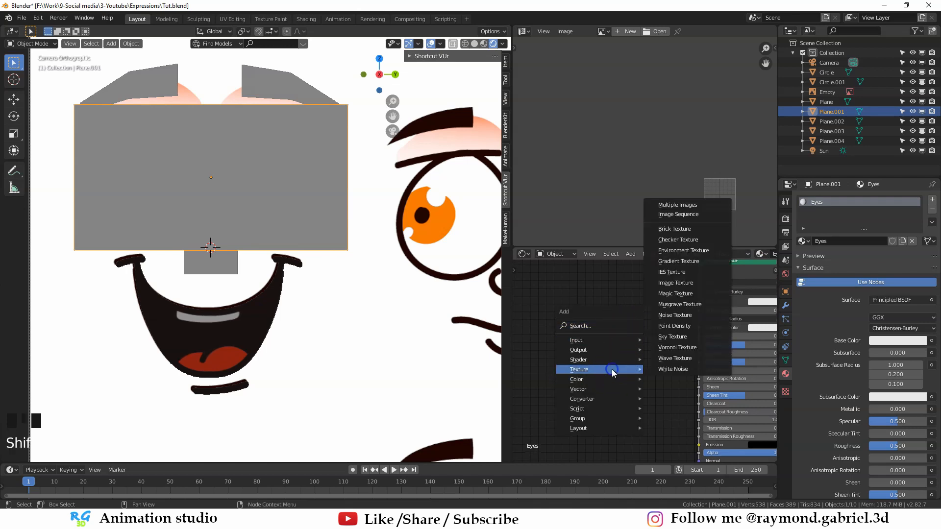
left_click(675, 283)
left_click(633, 329)
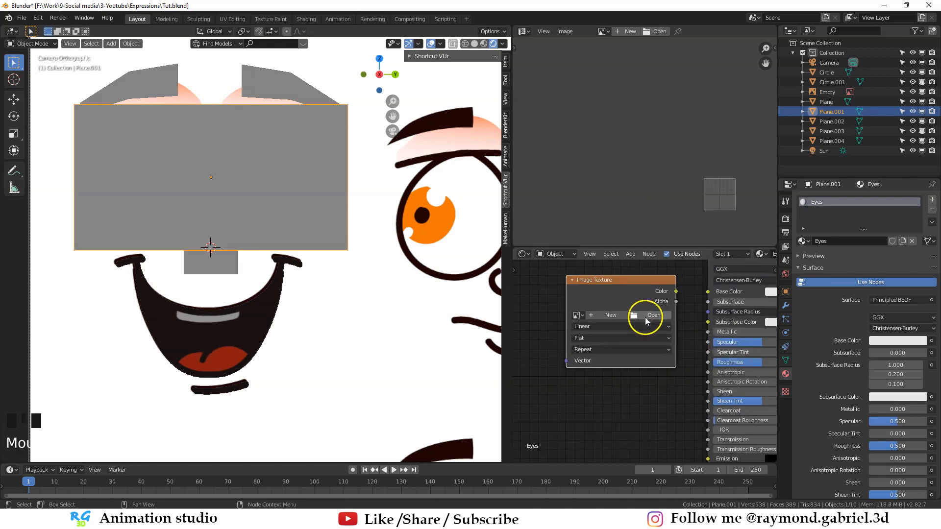
left_click(639, 321)
double_click(385, 200)
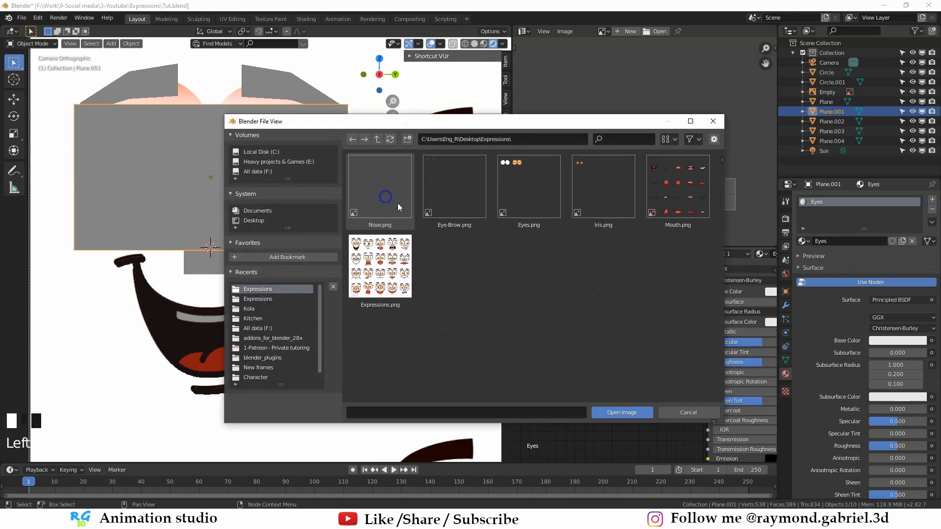
left_click(525, 193)
left_click(606, 416)
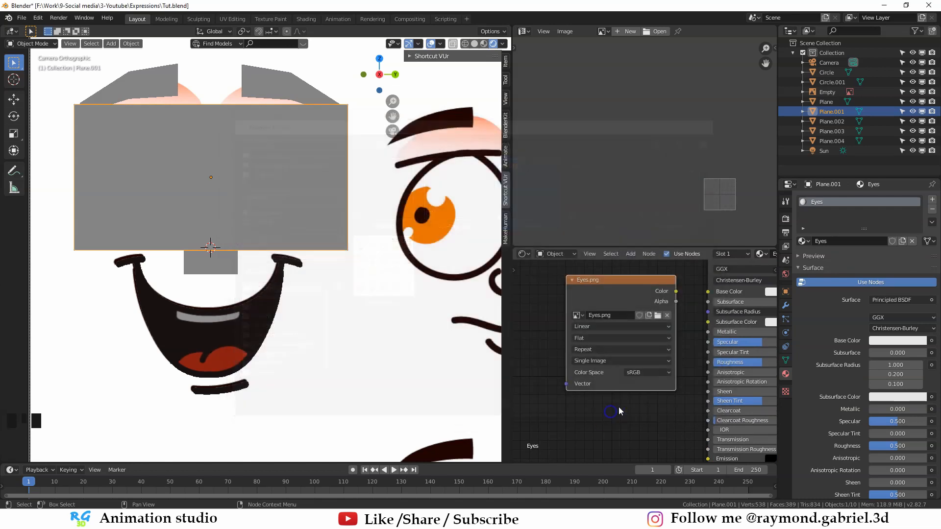
Step: Connect the Eyes.png texture's Color output to the Principled BSDF's Base Color and its Alpha output to Alpha
middle_click_drag(607, 343, 628, 327)
left_click_drag(625, 296, 662, 297)
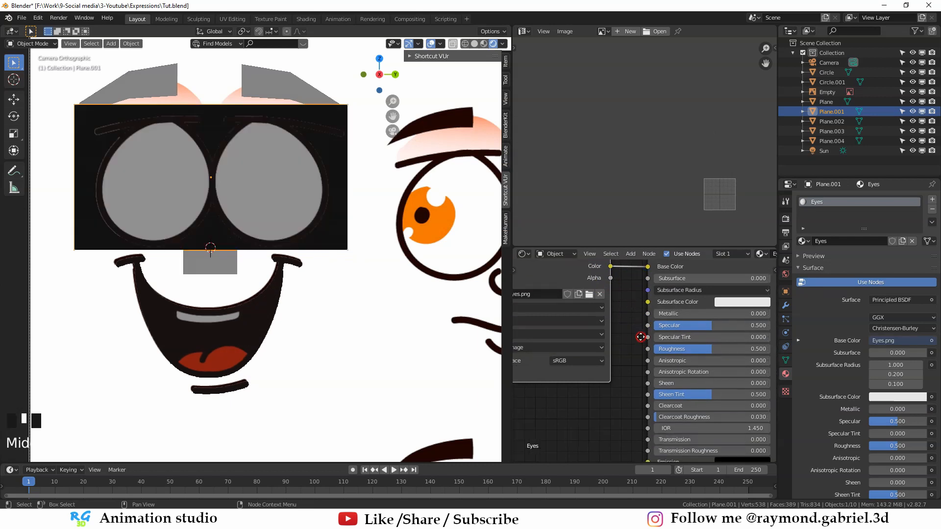
scroll(609, 280, "down", 2)
mouse_move(609, 279)
middle_mouse_down()
mouse_move(598, 294)
mouse_move(591, 274)
middle_mouse_up()
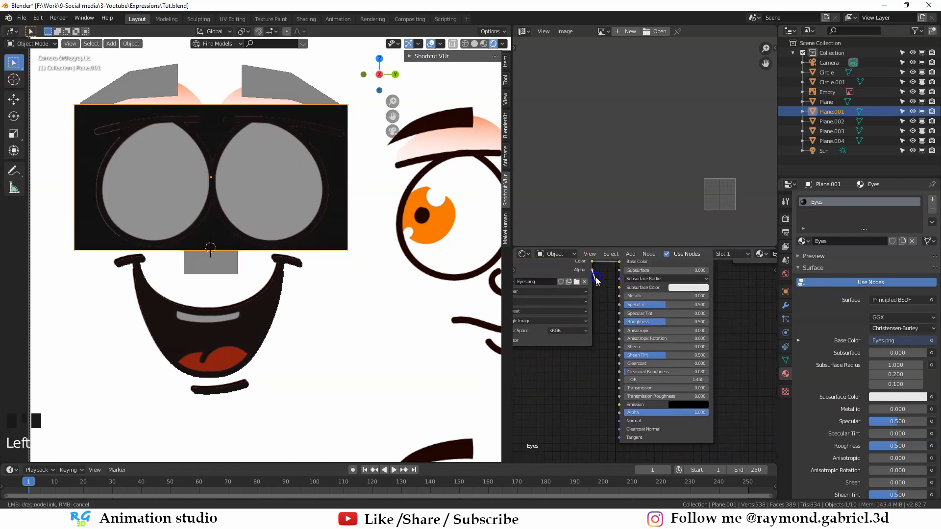
left_click_drag(591, 274, 619, 412)
Step: Set the Eyes material's Blend Mode to Alpha Clip
scroll(846, 354, "down", 10)
scroll(846, 339, "down", 2)
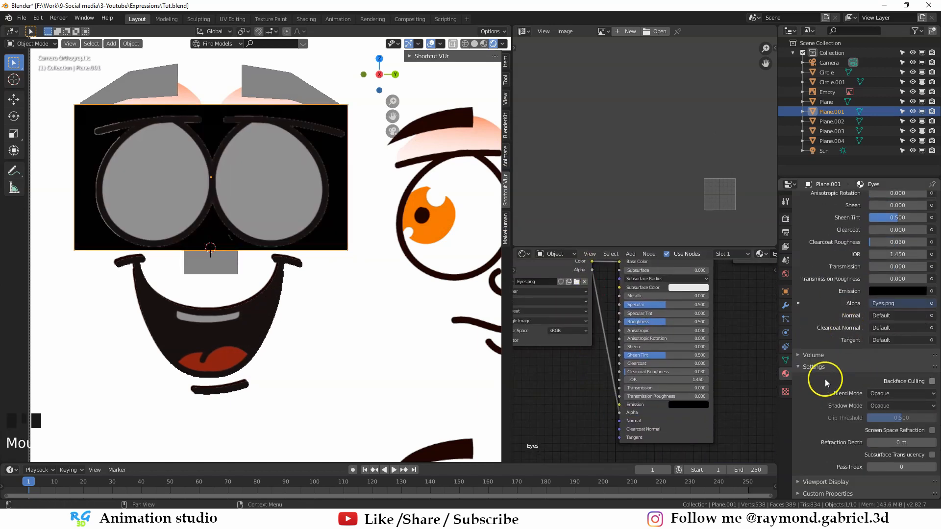
left_click(883, 393)
left_click(888, 415)
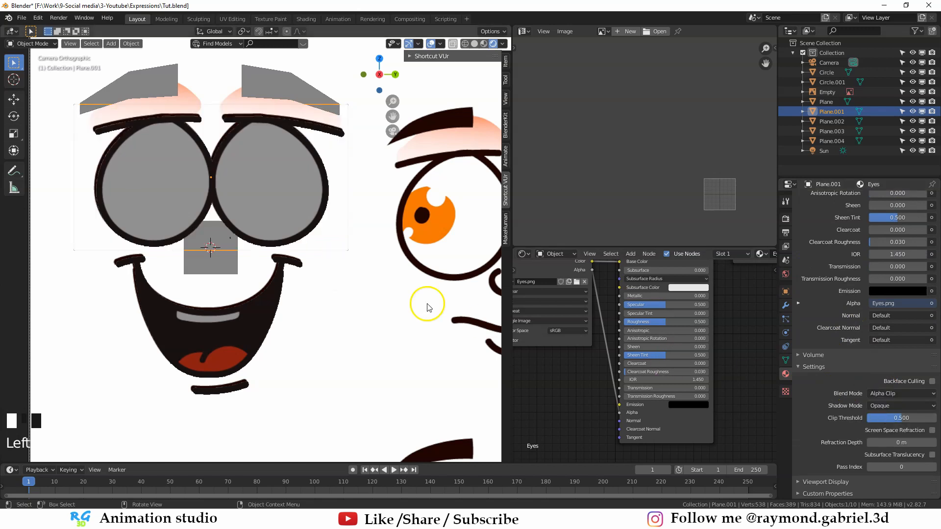
Step: Examine the depth arrangement of the eyes plane, iris circles and brow planes from the side
scroll(303, 308, "left", 4, "ctrl")
scroll(304, 308, "up", 3, "shift")
middle_click_drag(322, 263, 218, 259)
middle_click_drag(218, 259, 255, 235, "shift")
middle_click_drag(255, 235, 265, 201)
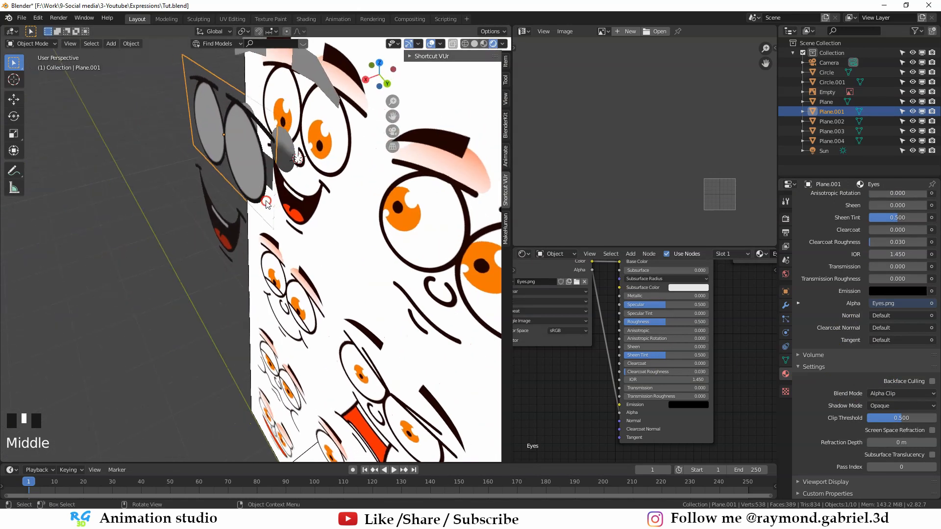
left_click(285, 155)
middle_click_drag(285, 155, 272, 120)
left_click(272, 122)
scroll(284, 119, "down", 1)
left_click(308, 101)
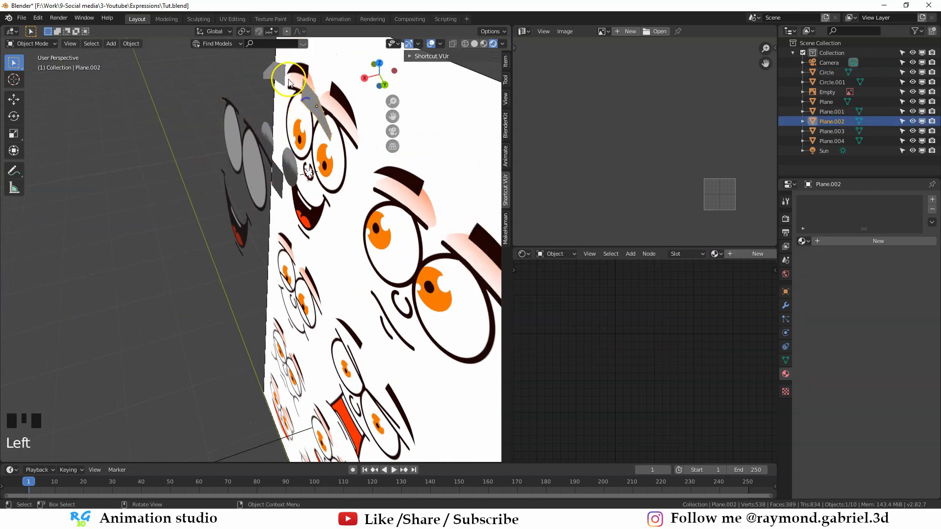
Step: Move the iris circles along the X axis and unwrap them with Project From View through the camera
left_click(279, 76)
middle_click_drag(280, 181, 284, 223)
left_click(285, 195)
scroll(289, 225, "down", 5)
left_click(275, 225)
key("g")
key("x")
left_click(313, 236)
scroll(240, 207, "up", 5)
key("KP_0")
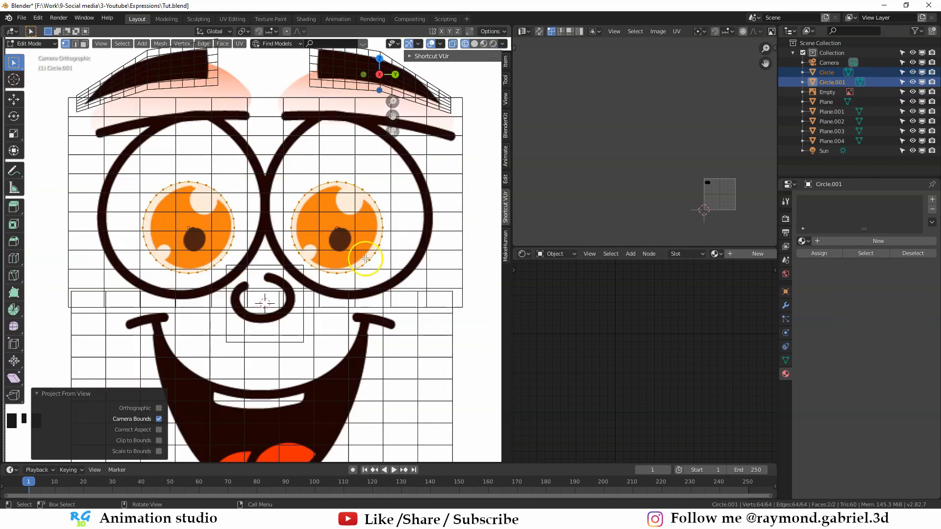
Step: Add an Image Texture node with Iris.png to the Iris material, and move both iris circles 0.322 m along X
key("shift+a")
left_click(704, 304)
left_click(728, 336)
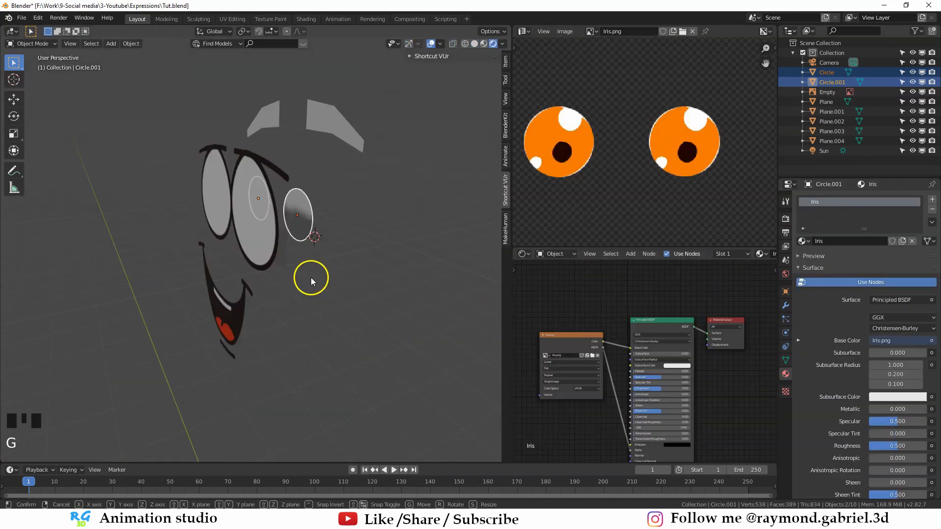
middle_click_drag(311, 277, 289, 235)
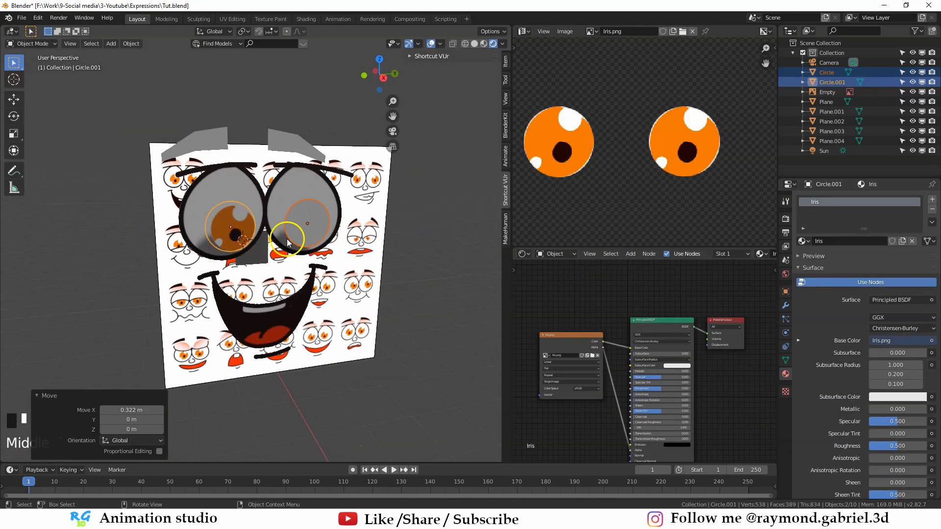
Step: Assign the existing Iris material to the untextured iris circle
double_click(360, 257)
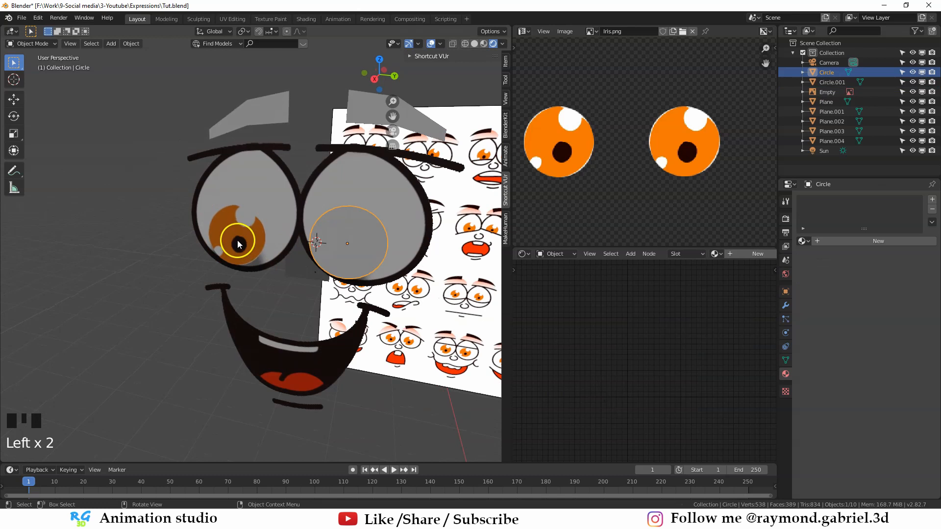
left_click(288, 246)
left_click(345, 250)
left_click(199, 233)
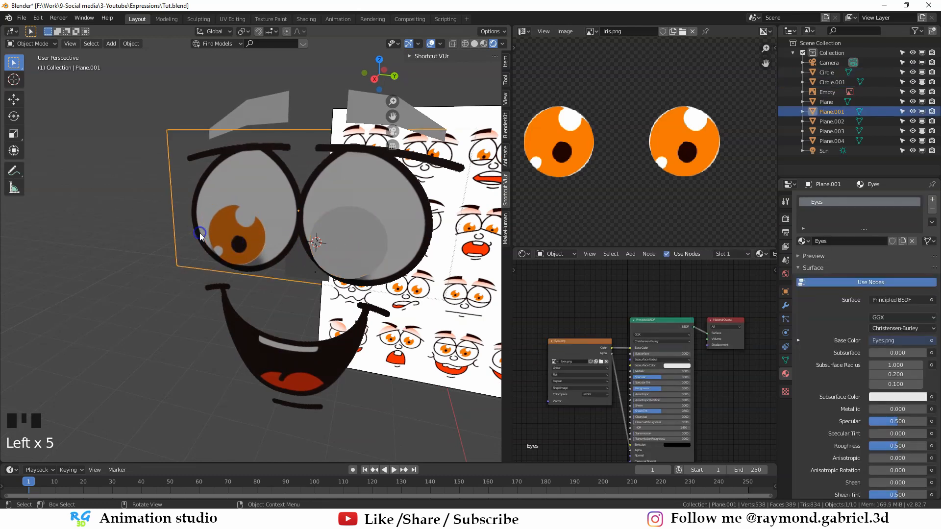
left_click(247, 242)
left_click(348, 248)
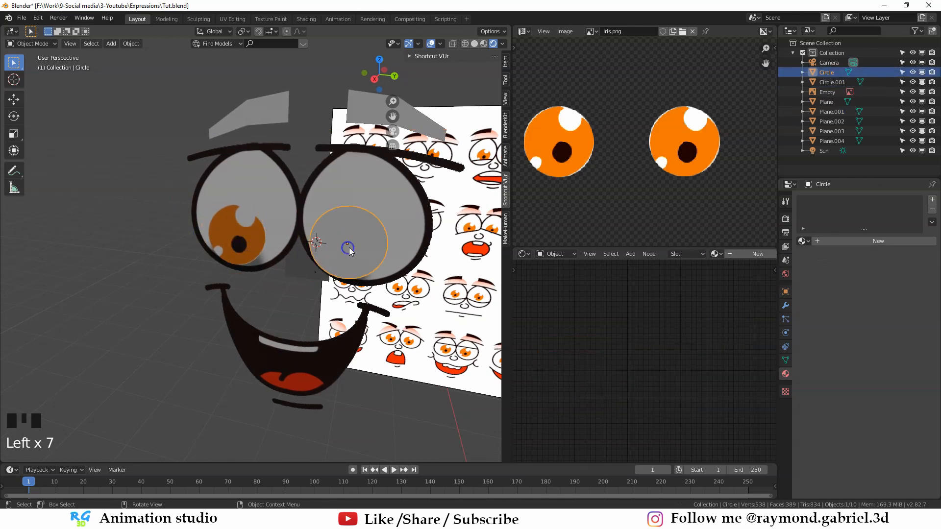
left_click(802, 240)
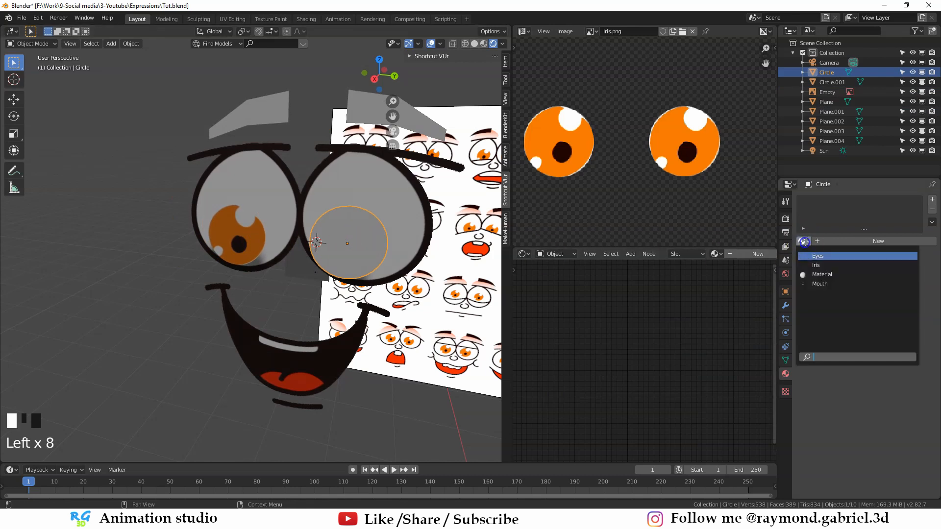
left_click(836, 267)
Step: Create a new material named Eye-Brow on the brow plane Plane.003
middle_click_drag(298, 211, 260, 210)
middle_click_drag(248, 189, 259, 205, "shift")
scroll(258, 205, "down", 1)
left_click(256, 153)
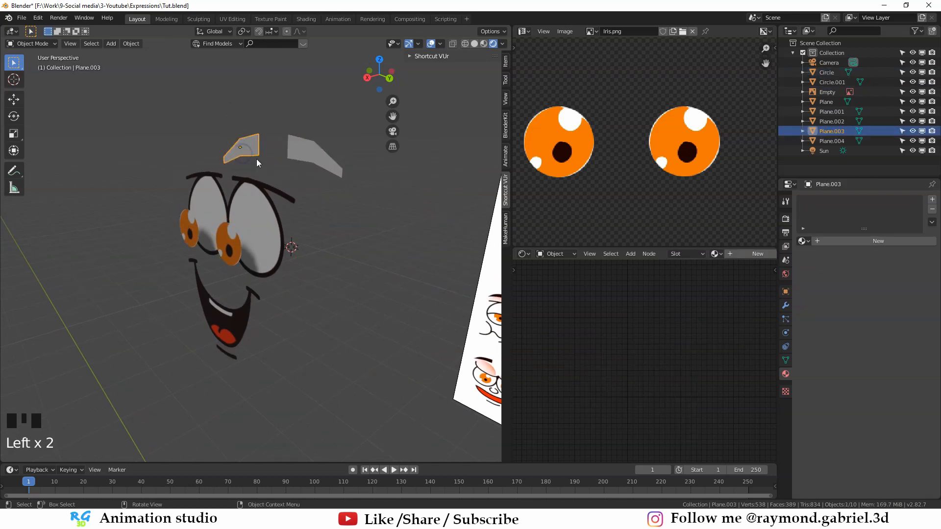
left_click(878, 241)
double_click(832, 202)
type("Eye-")
type("Brow")
key("Return")
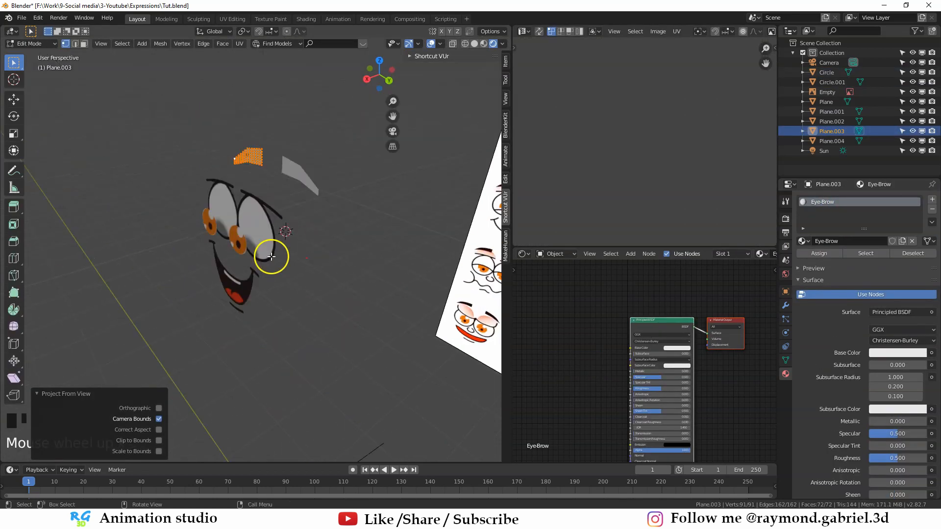
Step: Texture the Eye-Brow material with Eye-Brow.png, linking its color and alpha, and assign the material to the other brow plane
scroll(615, 308, "up", 5)
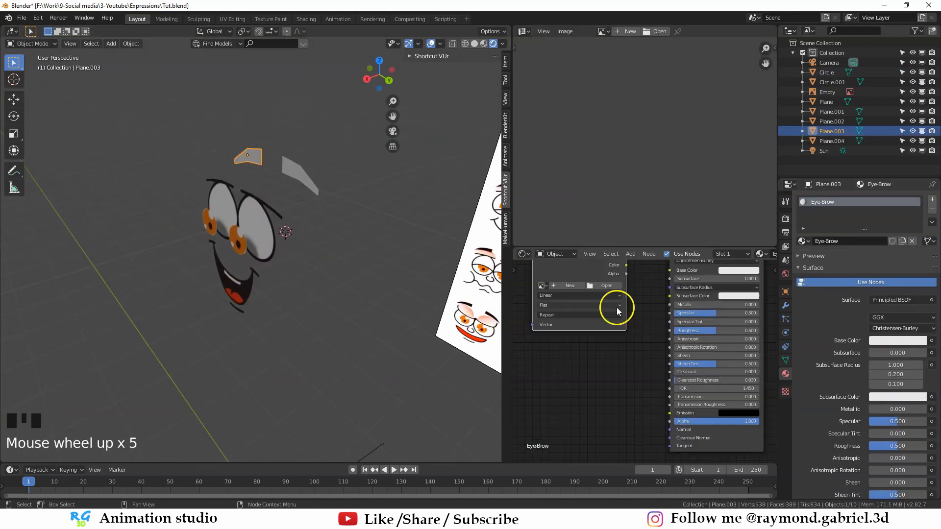
left_click(615, 308)
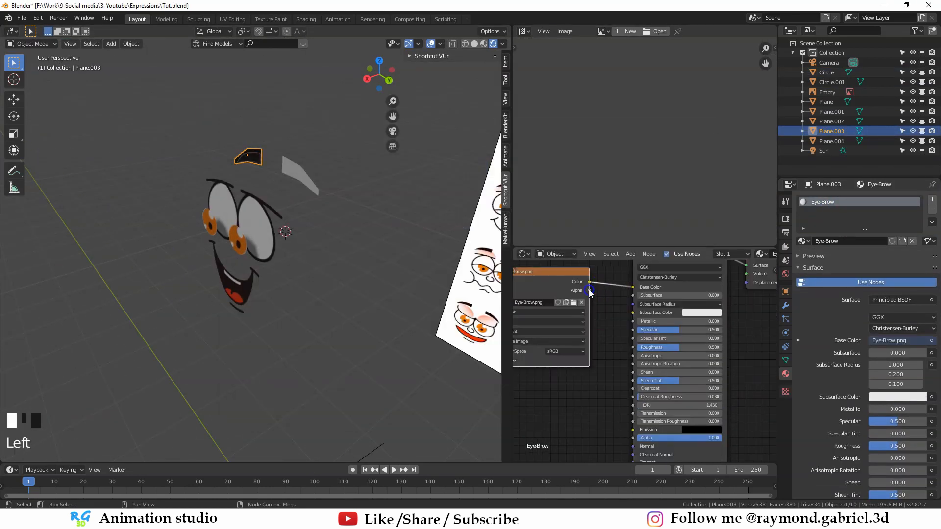
middle_click_drag(245, 220, 280, 244)
scroll(280, 244, "up", 2)
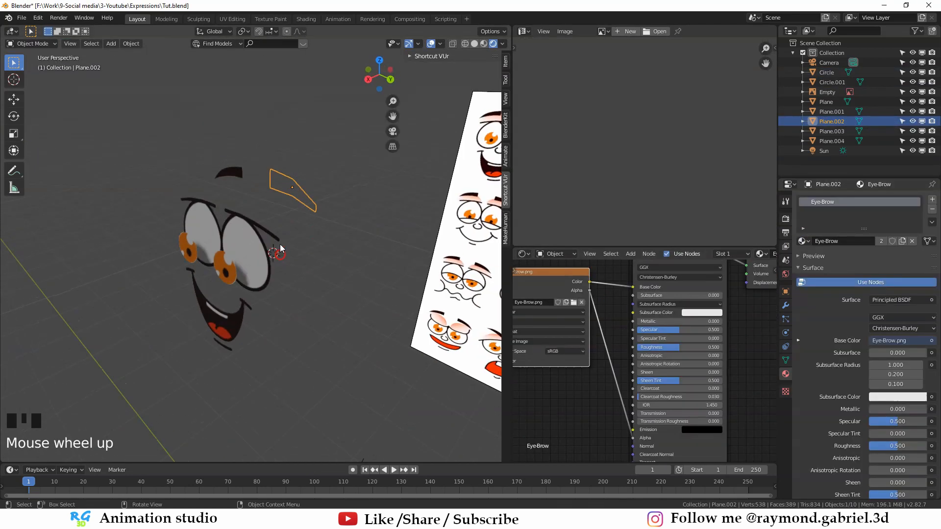
key("Tab")
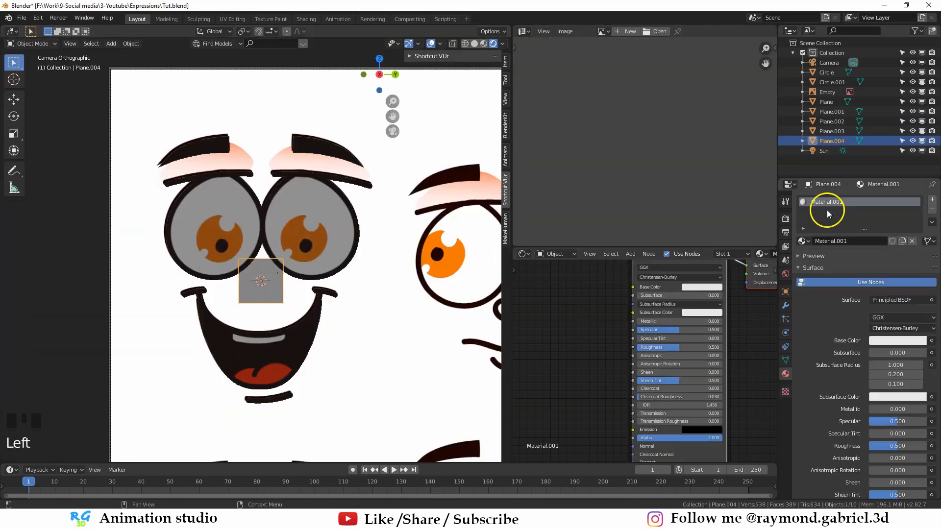
Step: Add an Image Texture node to the Nose material and load the nose image into it
key("shift+a")
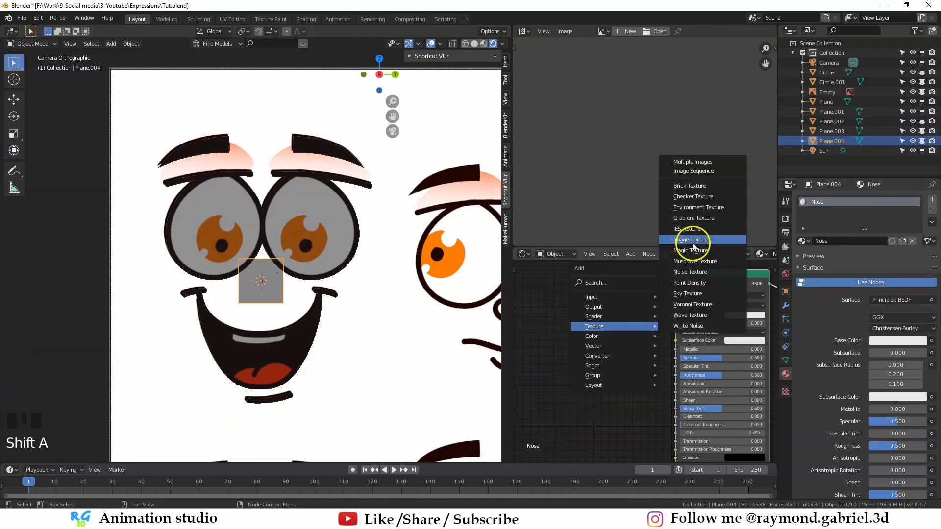
left_click(693, 241)
left_click(561, 329)
left_click(623, 328)
double_click(380, 206)
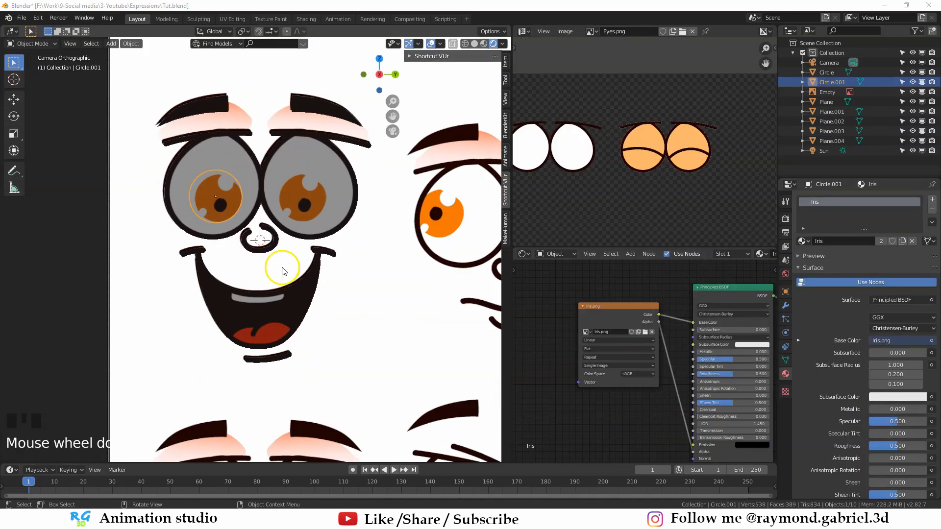
Step: Examine the textured face planes from an angle in front of the expression sheet, and return to the camera view
left_click(283, 271)
middle_click_drag(289, 264, 289, 225)
scroll(196, 235, "up", 4)
scroll(269, 218, "up", 4)
scroll(296, 254, "up", 5)
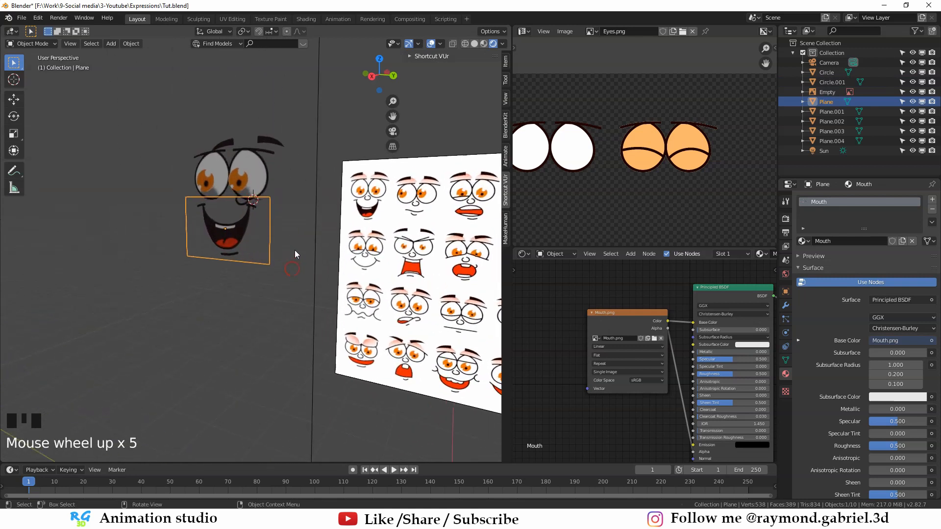
scroll(204, 164, "up", 2)
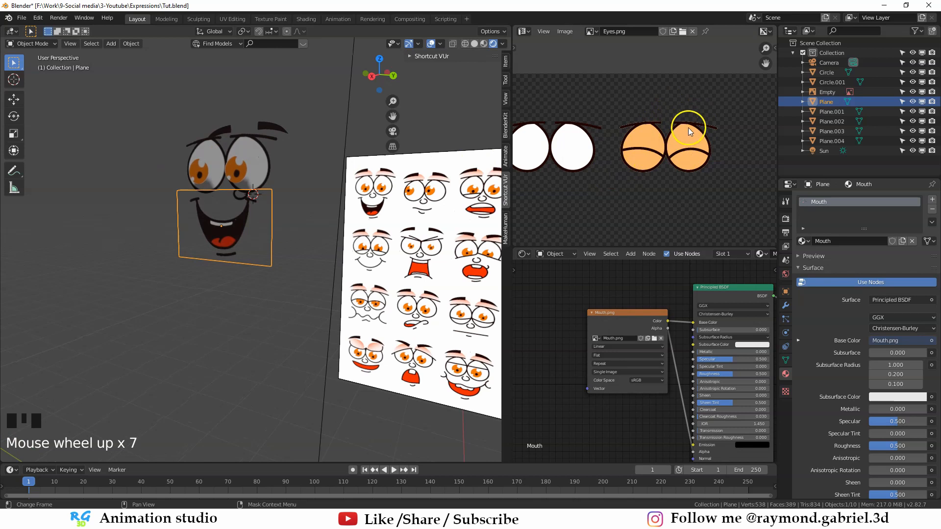
middle_click_drag(319, 189, 294, 196)
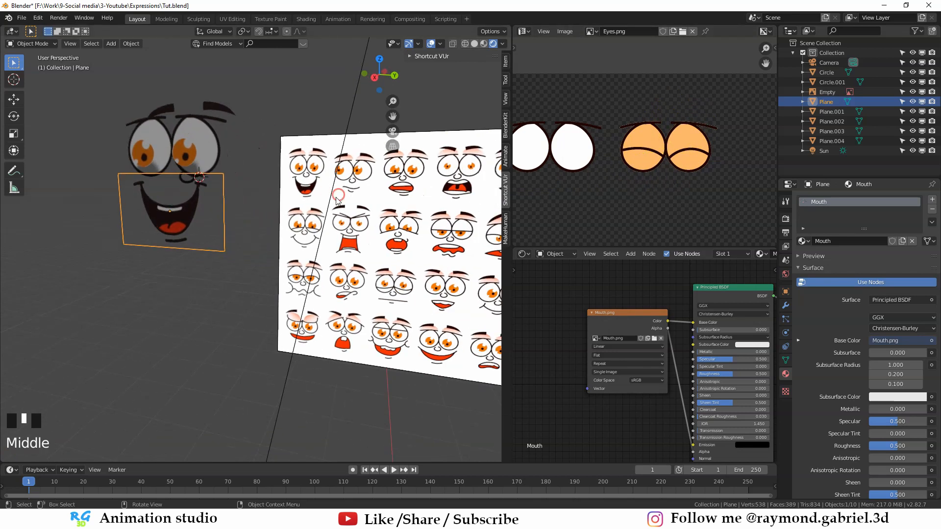
key("KP_0")
Step: Switch to GIMP to preview the eyelid artwork on Pasted Layer #6 and Pasted Layer #5, and return to Blender
key("alt+Tab")
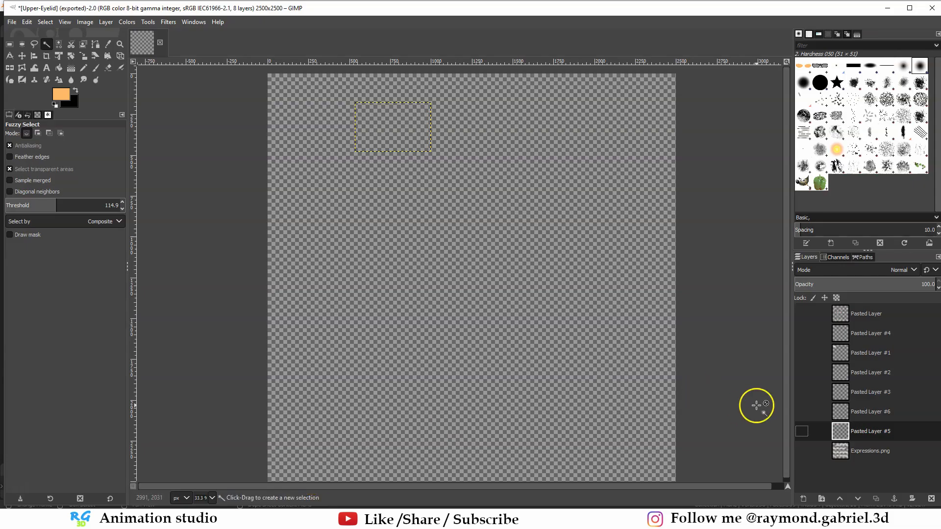
left_click(802, 411)
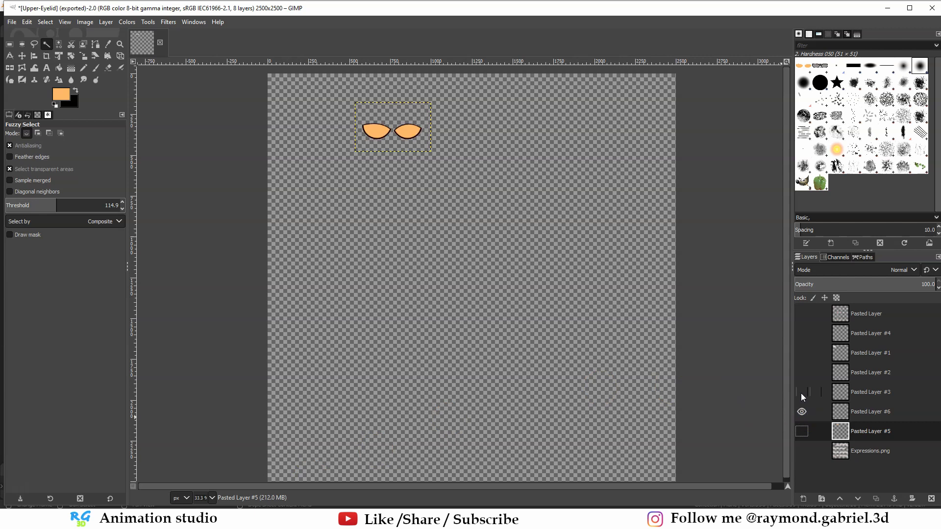
left_click(801, 412)
left_click(801, 411)
mouse_move(804, 433)
left_mouse_down()
mouse_move(804, 404)
mouse_move(802, 431)
left_mouse_up()
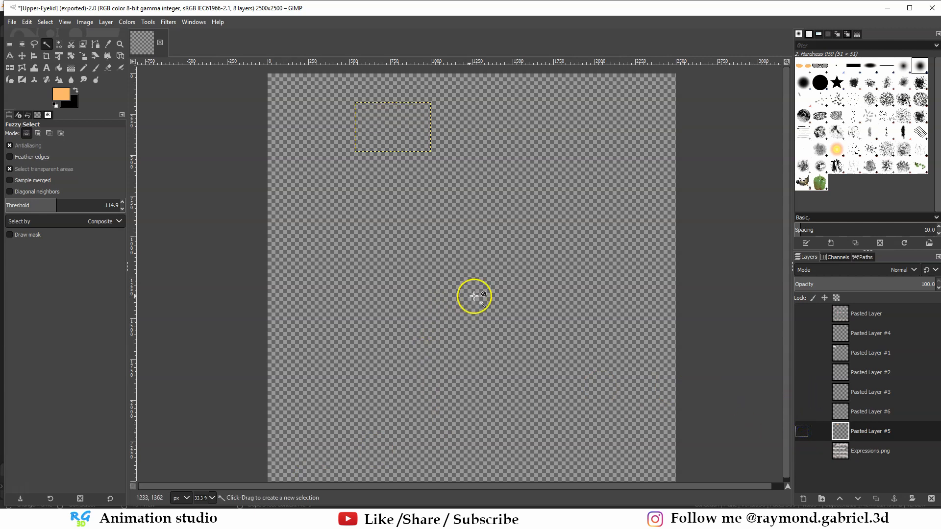
mouse_move(83, 520)
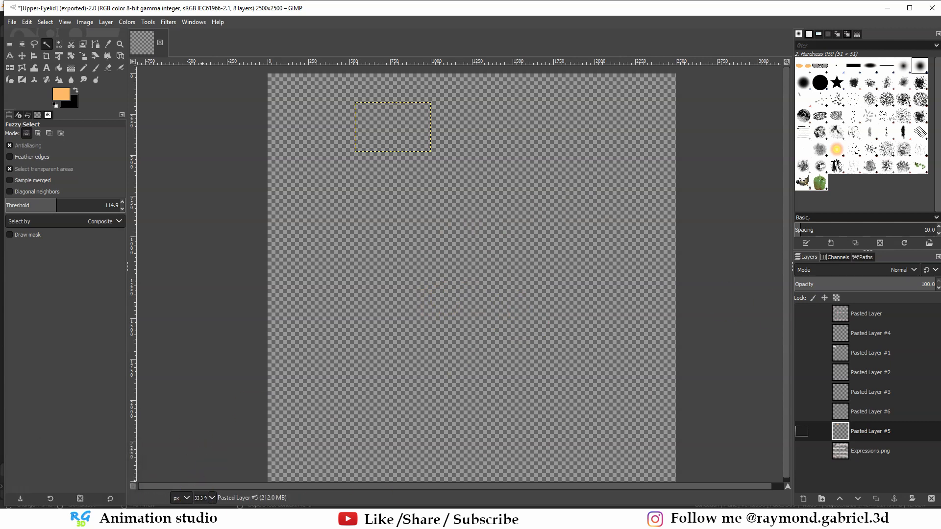
mouse_move(204, 519)
left_click(205, 471)
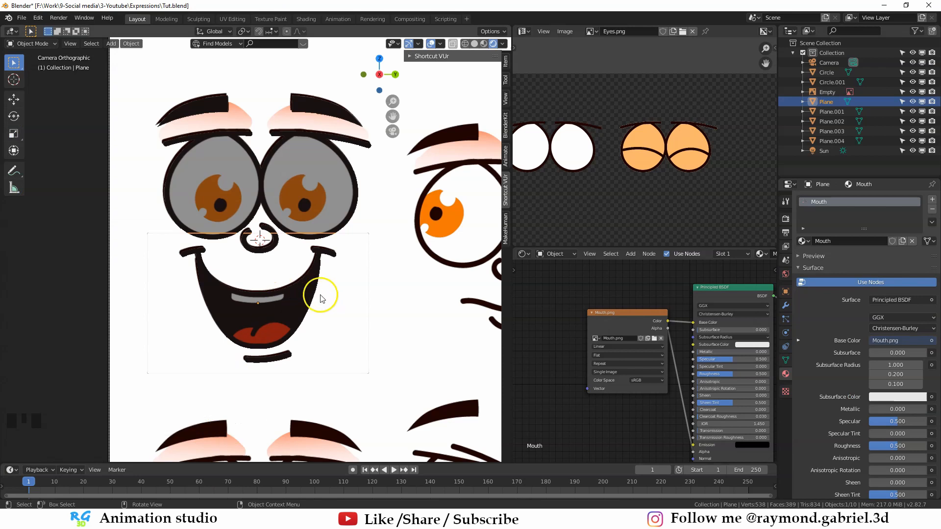
Step: Place the 3D cursor over an iris, add a plane there and rotate it 90° about the Y axis
scroll(318, 191, "up", 2)
scroll(319, 189, "down", 3)
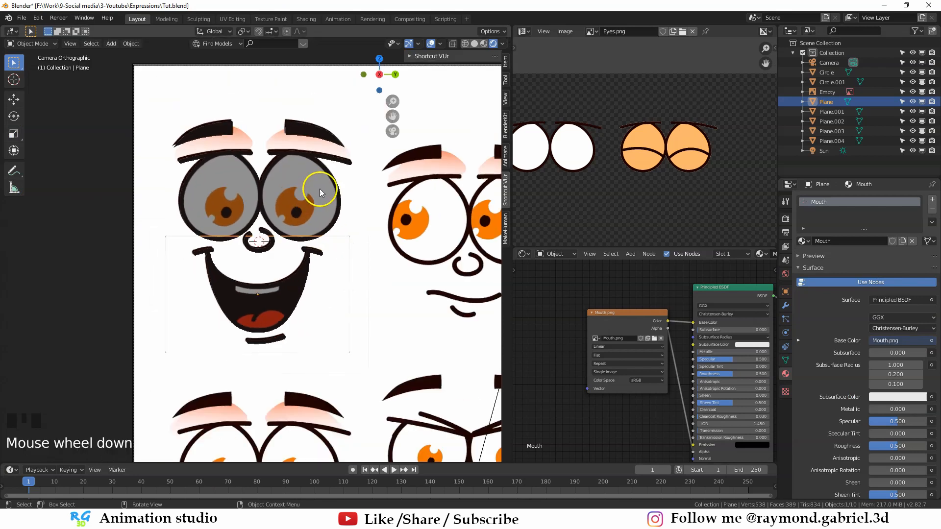
right_click(294, 205, "shift")
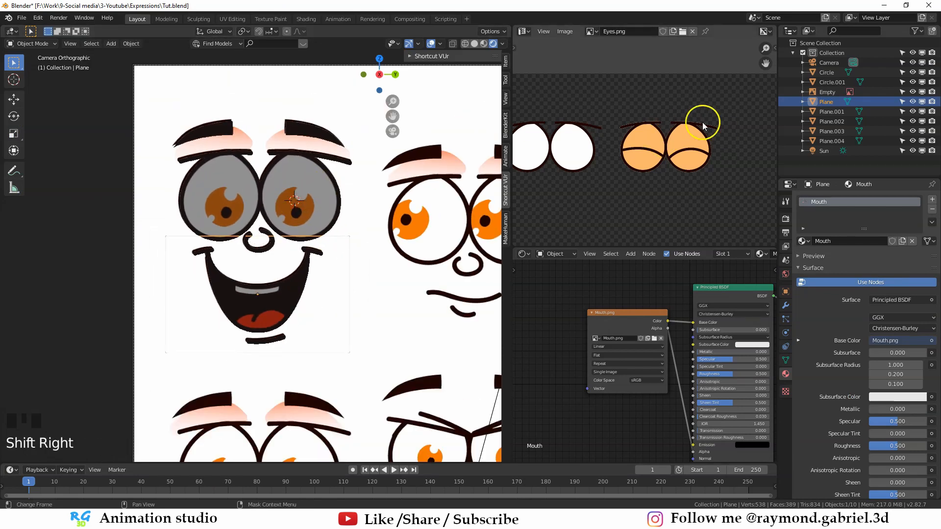
key("shift+a")
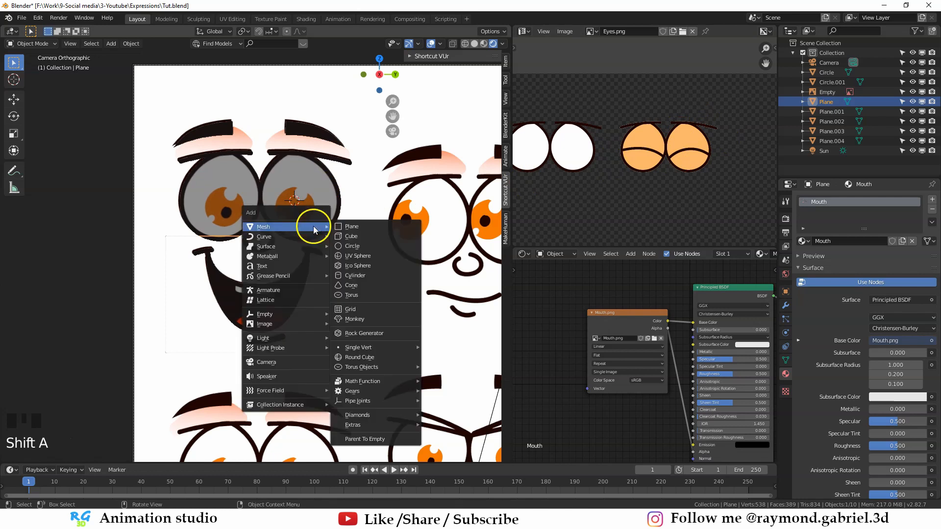
left_click(364, 228)
scroll(370, 254, "down", 1)
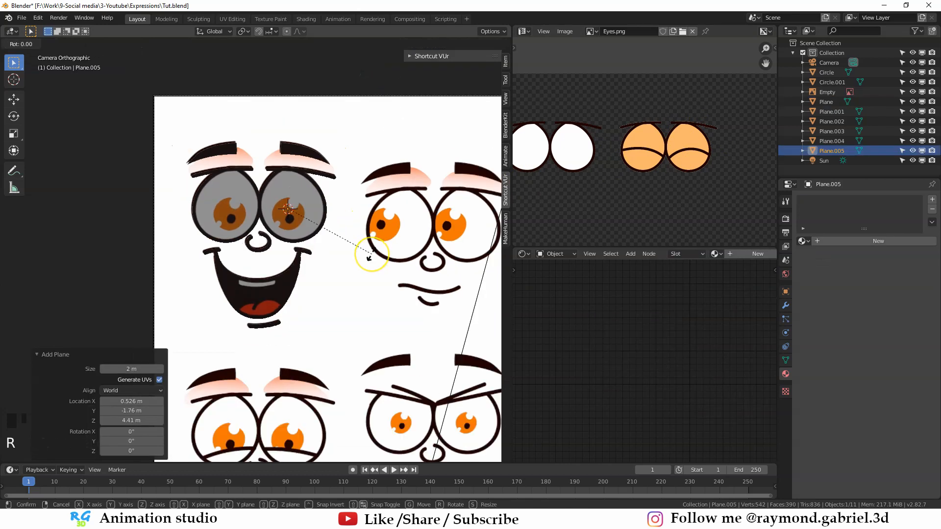
type("ry90")
key("Return")
Step: Move the new plane 0.398 m along X so it sits in front of the eyes and irises
middle_click_drag(381, 251, 323, 227)
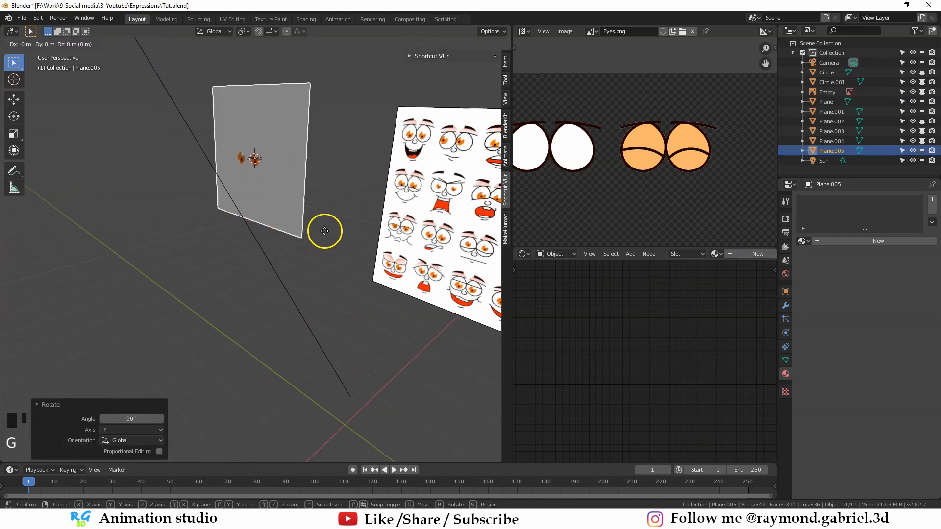
key("g")
key("x")
left_click(308, 242)
key("KP_0")
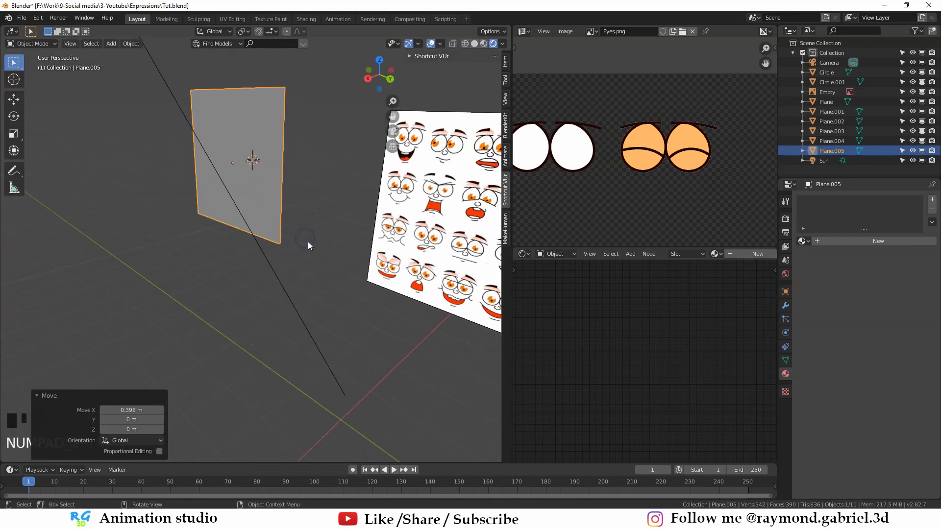
Step: Scale and position the plane as a wide strip covering the upper half of both eyes
key("s")
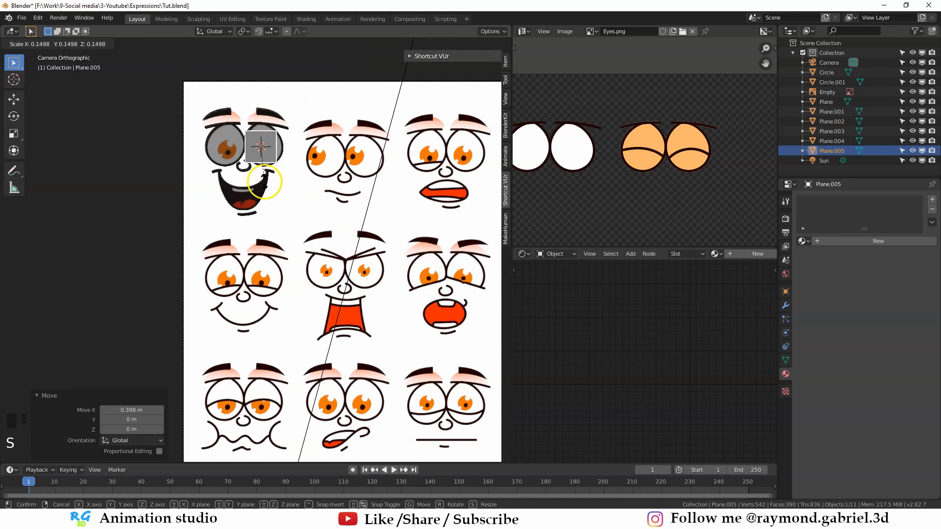
left_click(282, 203)
key("g")
key("z")
left_click(289, 181)
key("s")
key("z")
left_click(315, 193)
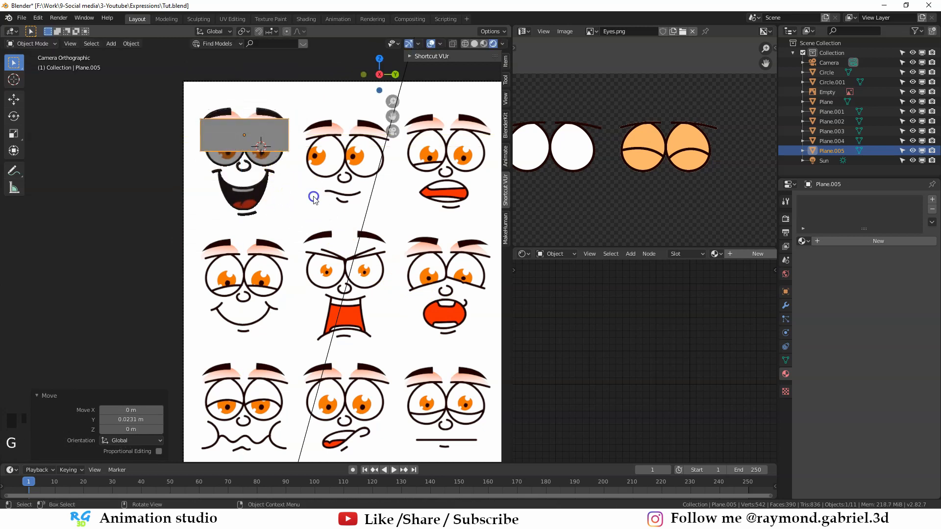
scroll(328, 221, "up", 3)
middle_click_drag(328, 220, 325, 216, "shift")
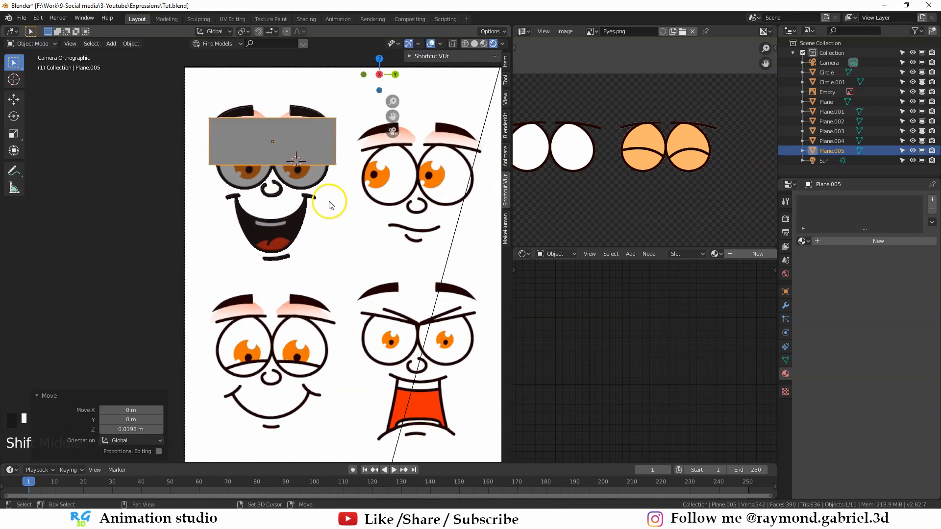
Step: Duplicate the eyelid plane and move the copy -0.263 m along Z over the lower half of the eyes
key("shift+d")
key("z")
left_click(321, 240)
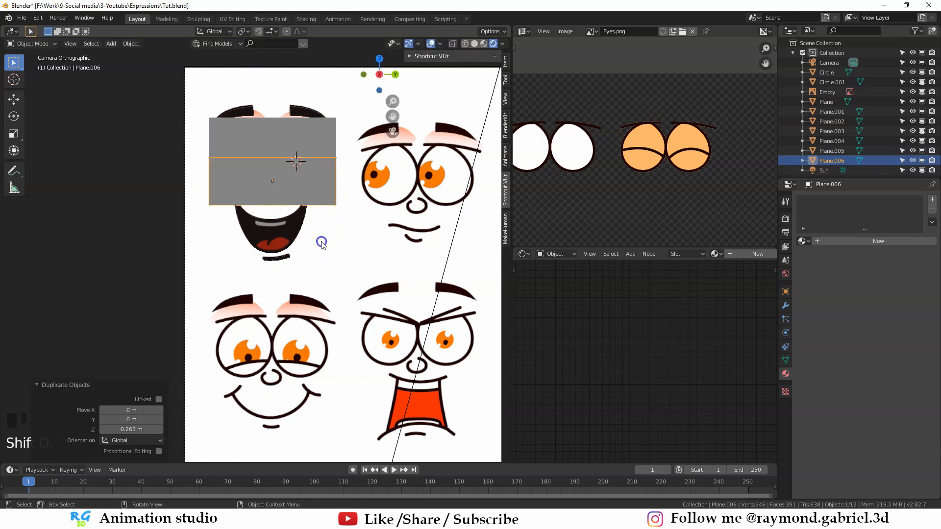
middle_click_drag(319, 240, 329, 266)
key("KP_0")
Step: Select both eyelid planes and apply their scale
left_click(282, 199, "shift")
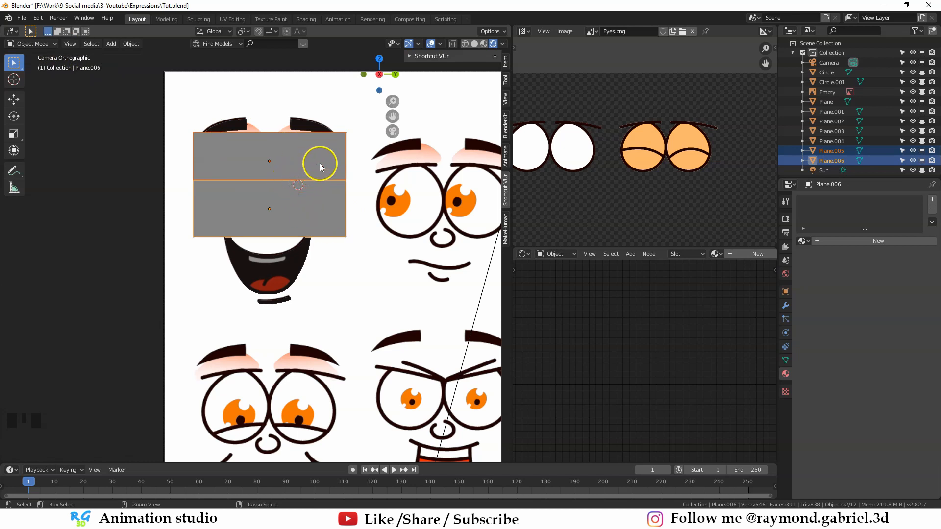
key("ctrl+a")
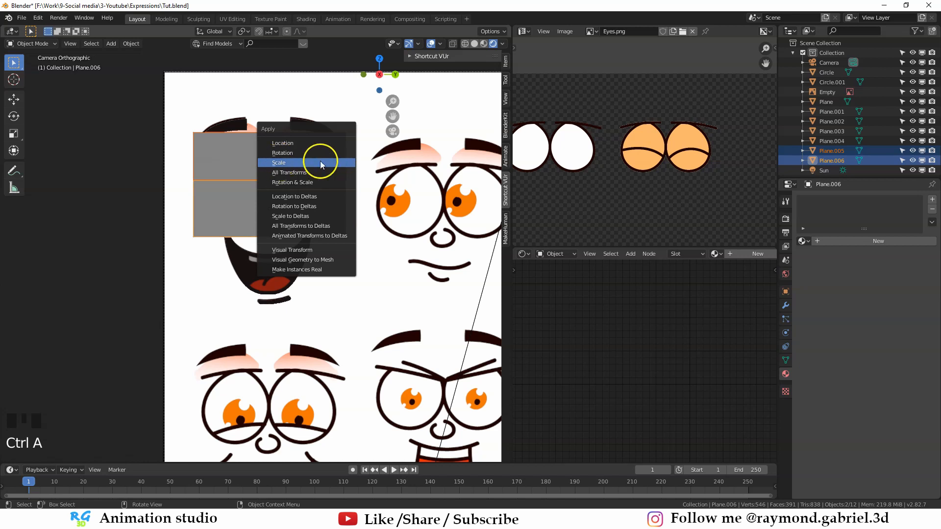
left_click(307, 163)
Step: Give the upper eyelid plane a new material named Upper-Eyelid
left_click(270, 192)
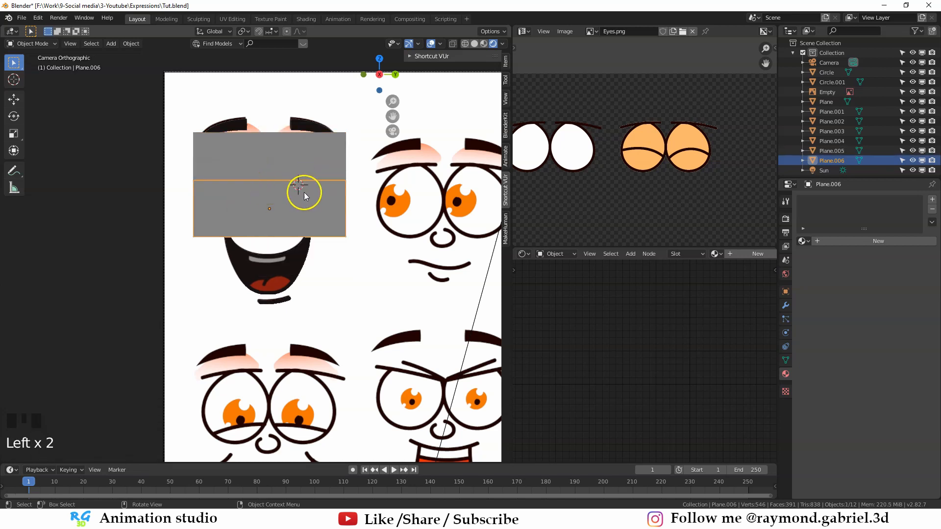
left_click(287, 152)
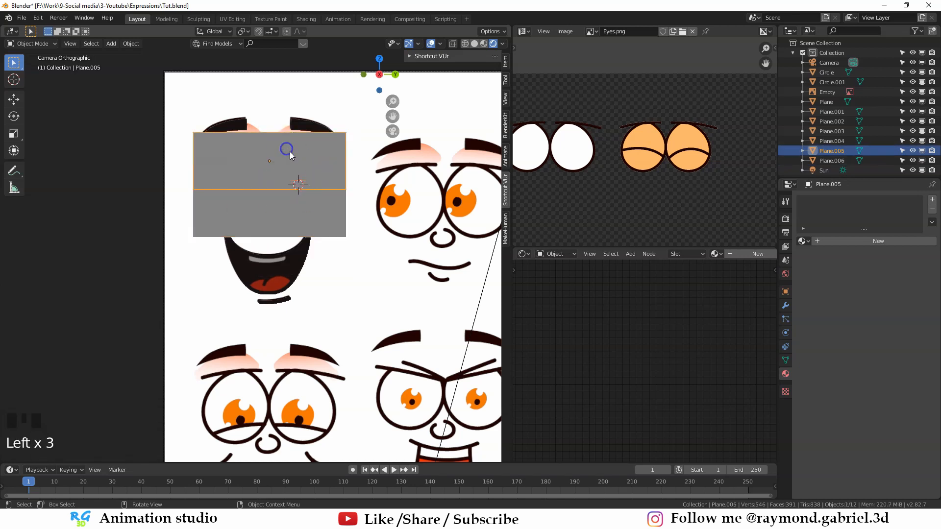
left_click(877, 241)
double_click(826, 202)
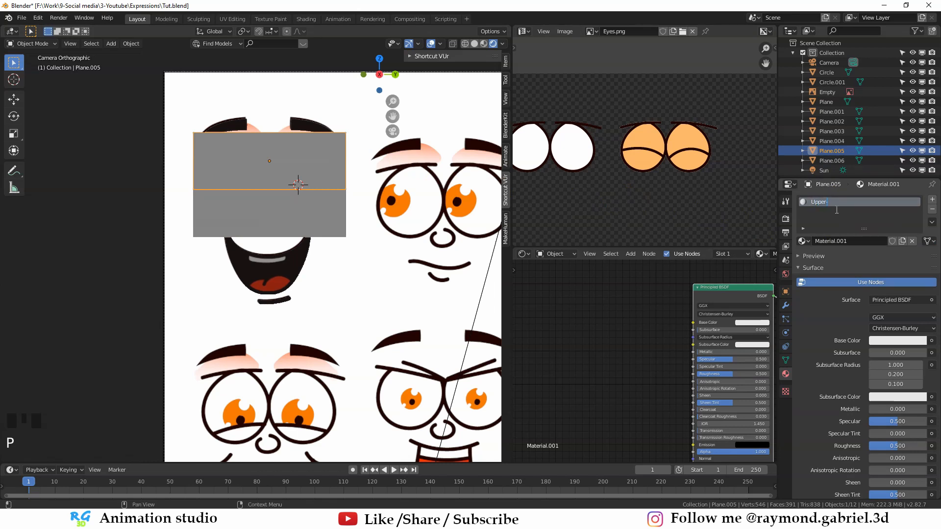
key("Return")
Step: Add an image texture node with Upper-Eyelid.png and connect its color to the shader's Base Color
key("shift+a")
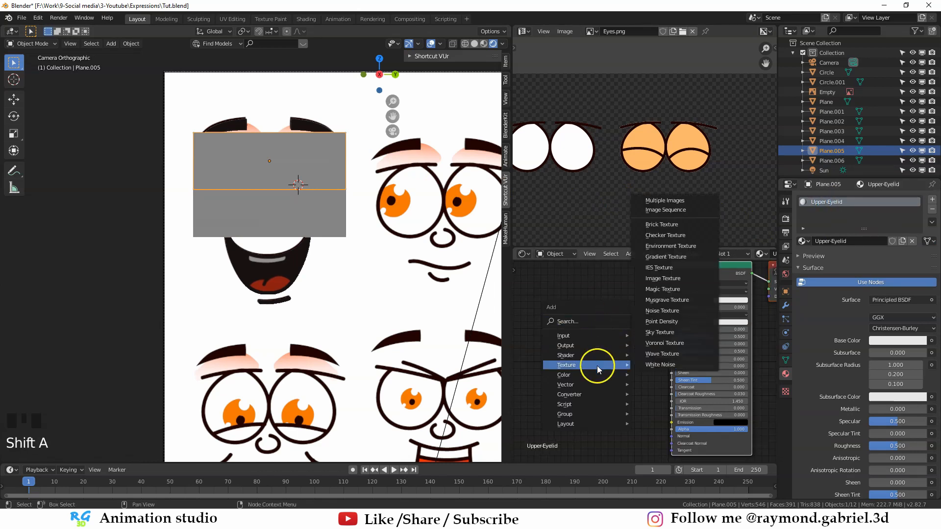
left_click(663, 279)
left_click(572, 293)
left_click_drag(653, 304, 671, 299)
left_click(637, 323)
left_click(254, 221)
left_click(377, 196)
double_click(377, 196)
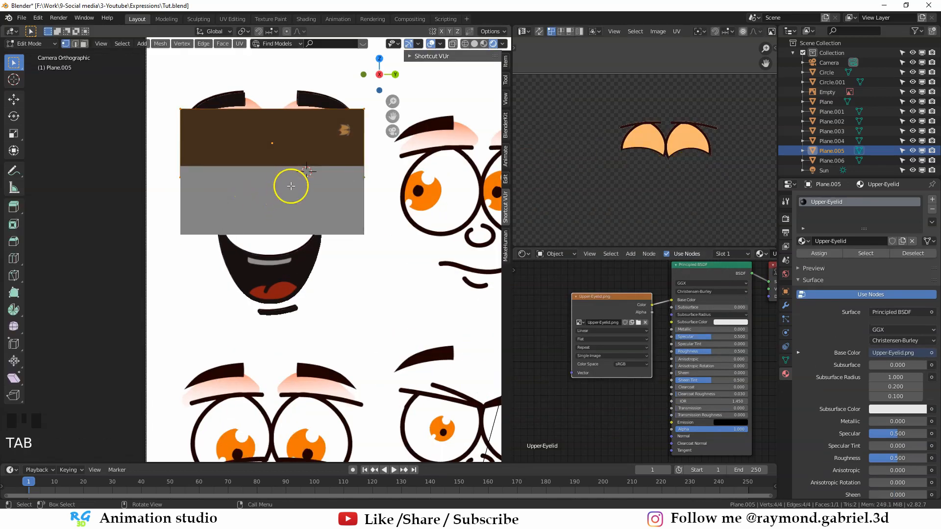
Step: Project the upper eyelid plane's UVs from the camera view and move them 0.1915 along X onto the eyelid artwork
key("u")
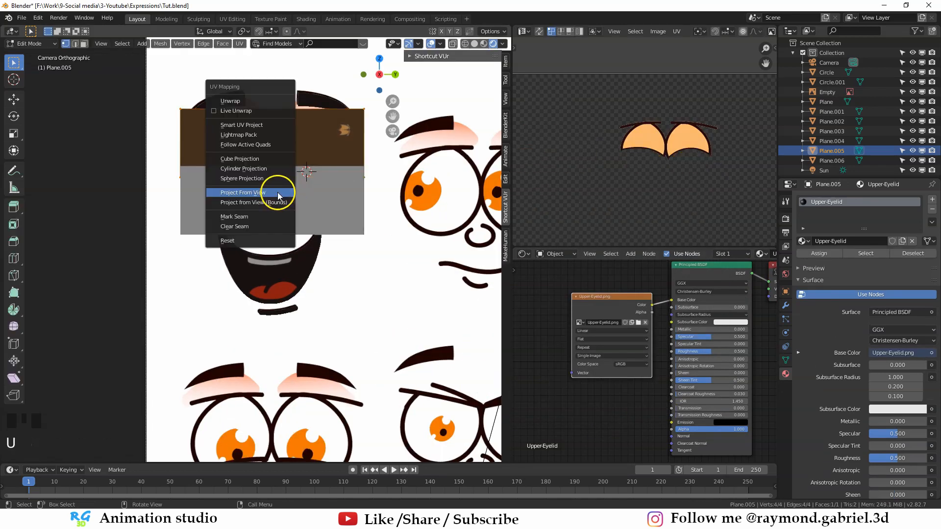
left_click(249, 193)
scroll(625, 191, "down", 2)
key("a")
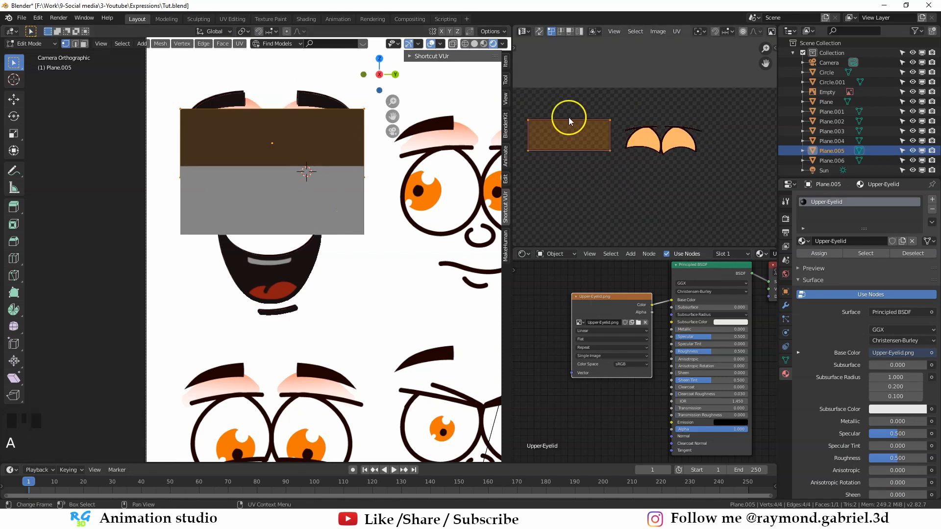
middle_click_drag(610, 182, 627, 169)
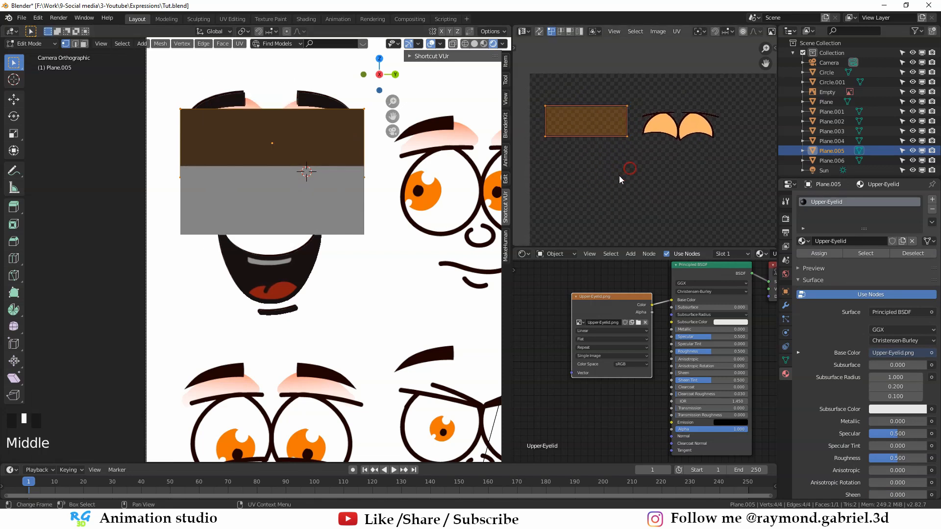
key("g")
key("x")
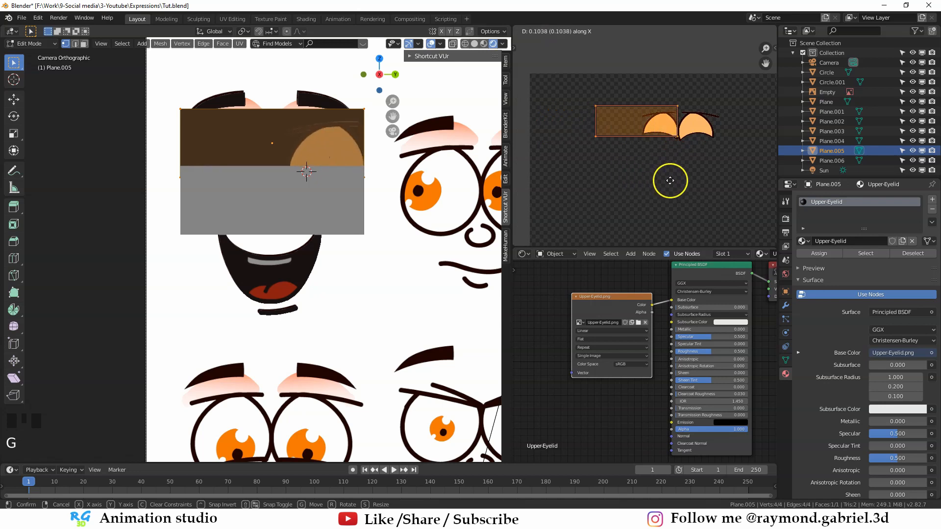
left_click(711, 185)
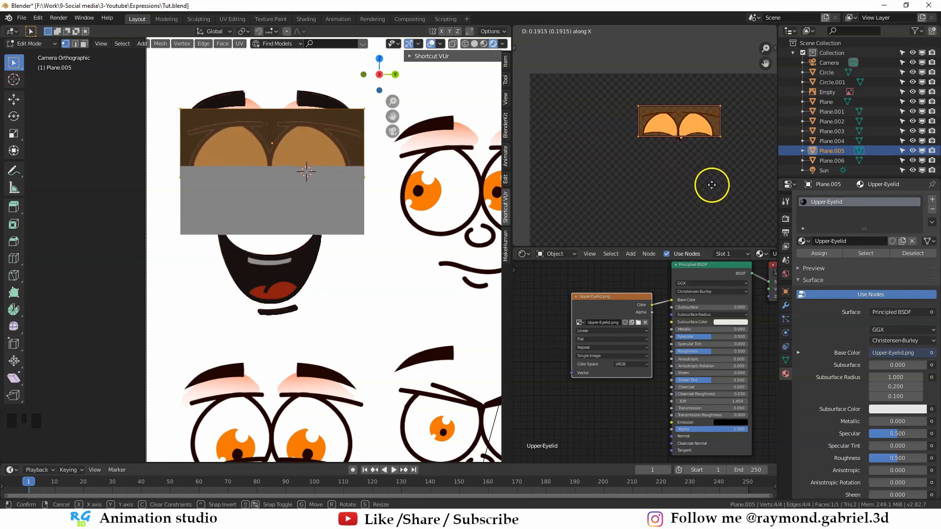
key("Tab")
key("Tab")
key("Tab")
key("Tab")
key("Tab")
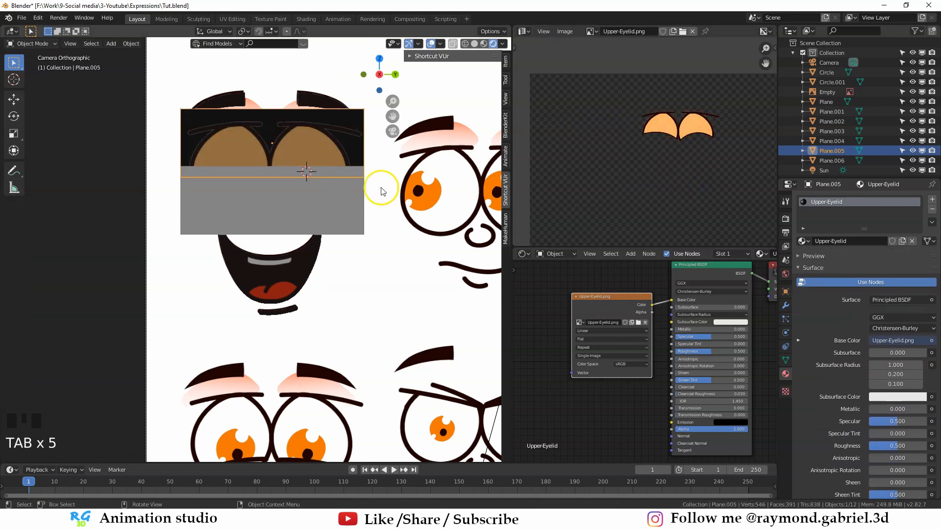
Step: Select the upper eyelid plane's bottom edge and lower it -0.0575 m along Z
key("Tab")
key("alt+a")
key("b")
left_click_drag(373, 174, 168, 216)
key("Tab")
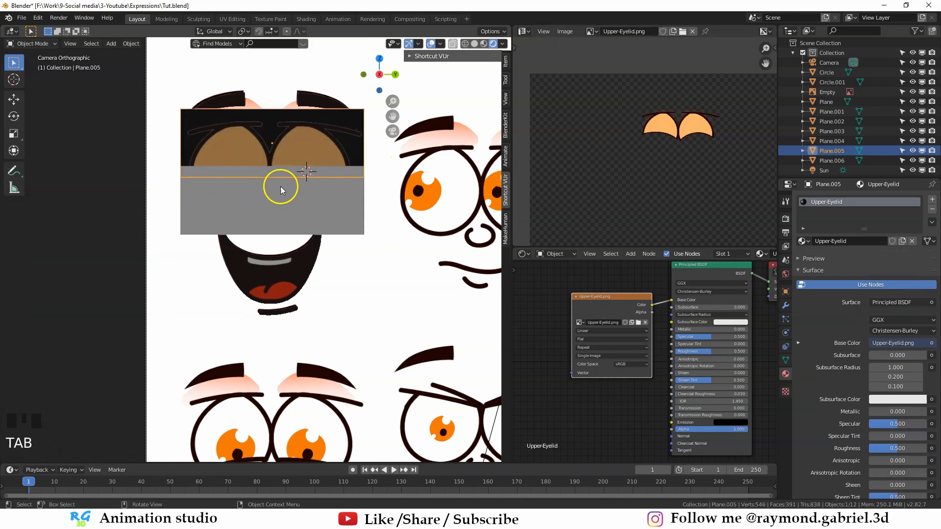
middle_click_drag(278, 185, 279, 225)
key("Tab")
scroll(315, 167, "up", 2)
key("g")
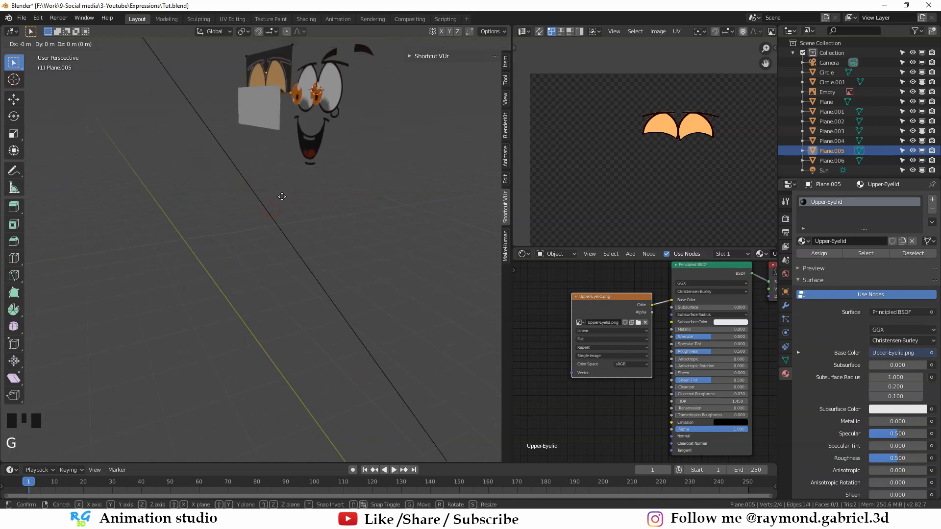
left_click(282, 201)
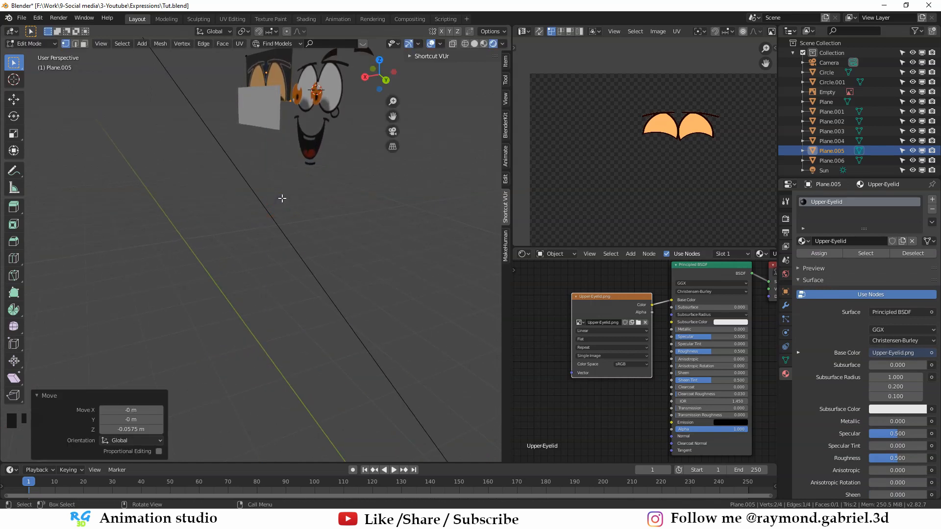
Step: Reproject all of the extended plane's UVs from the camera view and move them about 0.19 along X over the eyelid artwork
key("KP_0")
key("Tab")
key("Tab")
key("a")
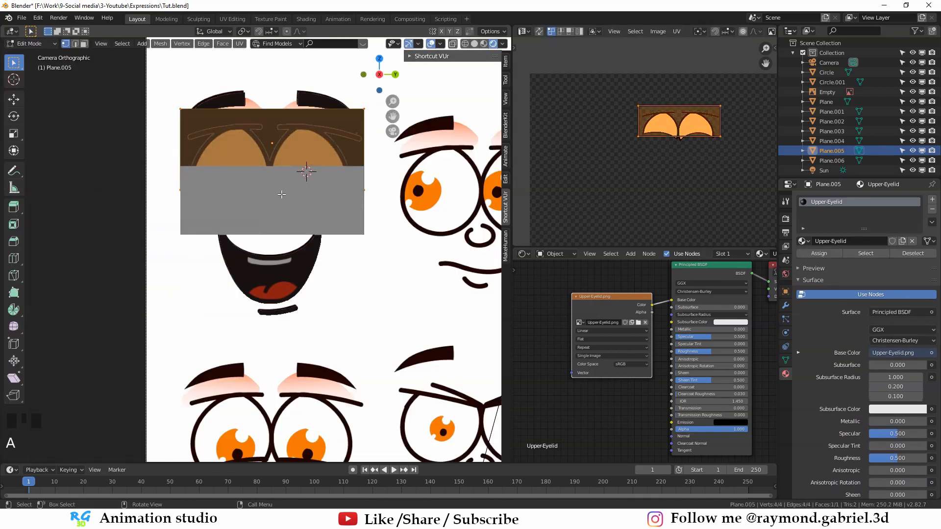
key("u")
left_click(282, 194)
key("g")
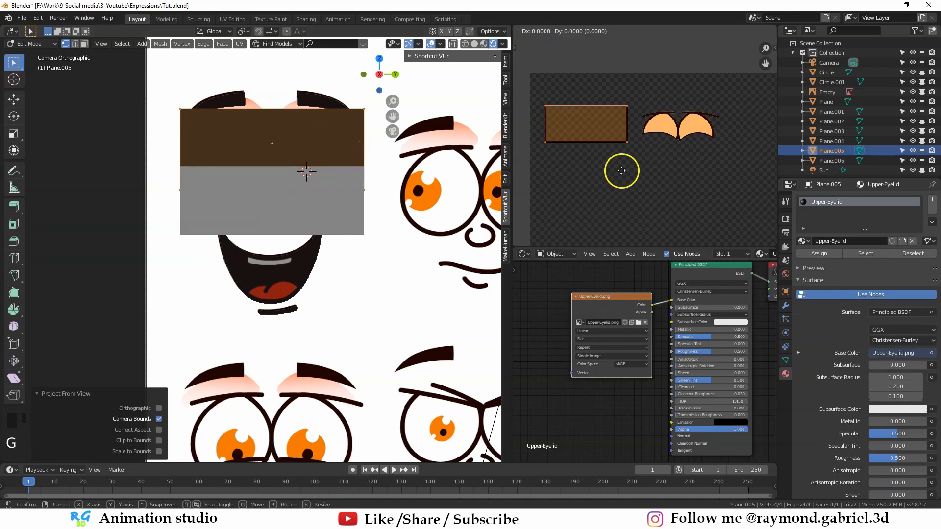
key("x")
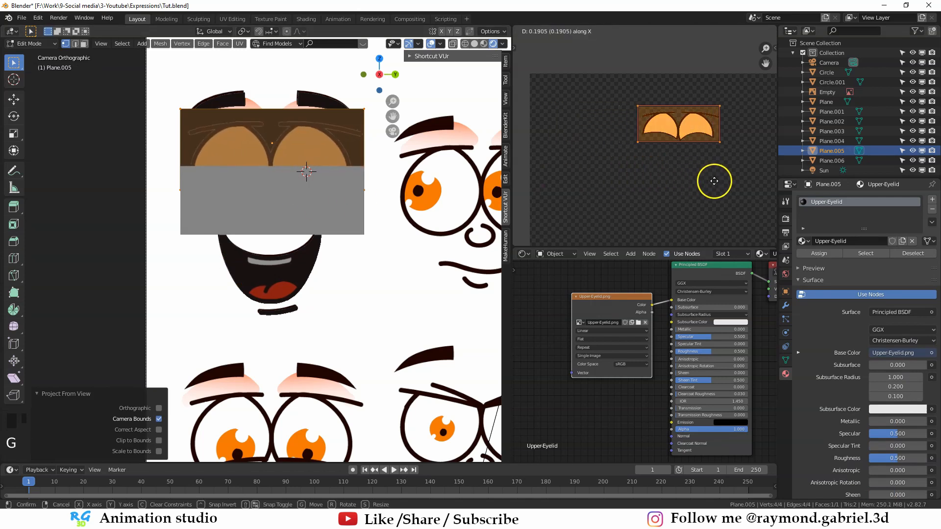
left_click(711, 180)
Step: Connect the Upper-Eyelid.png alpha output to the shader's Alpha input and use Alpha Clip blending for the material
key("Tab")
scroll(612, 343, "up", 1)
left_click_drag(608, 271, 631, 408)
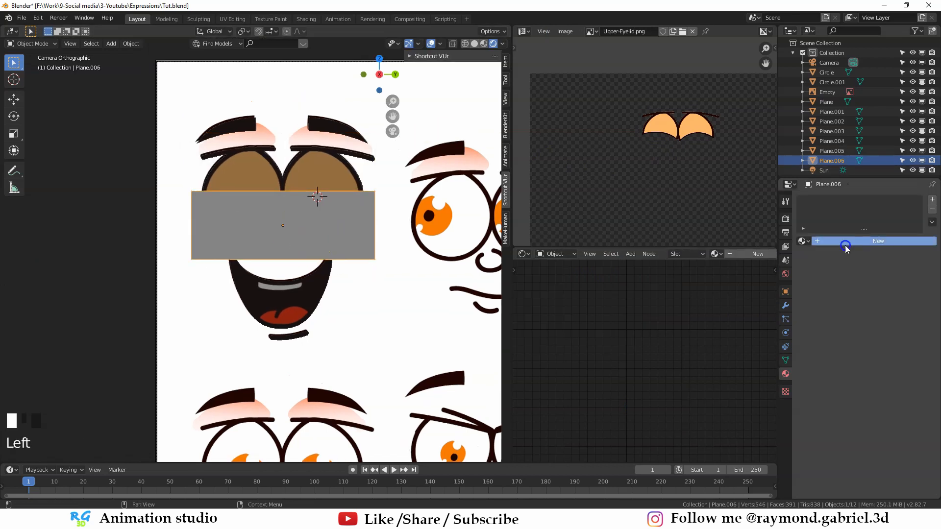
Step: Create a Lower-Eyelid material on the lower plane, using Bottom-Eyelid.png for both Base Color and Alpha
left_click(844, 243)
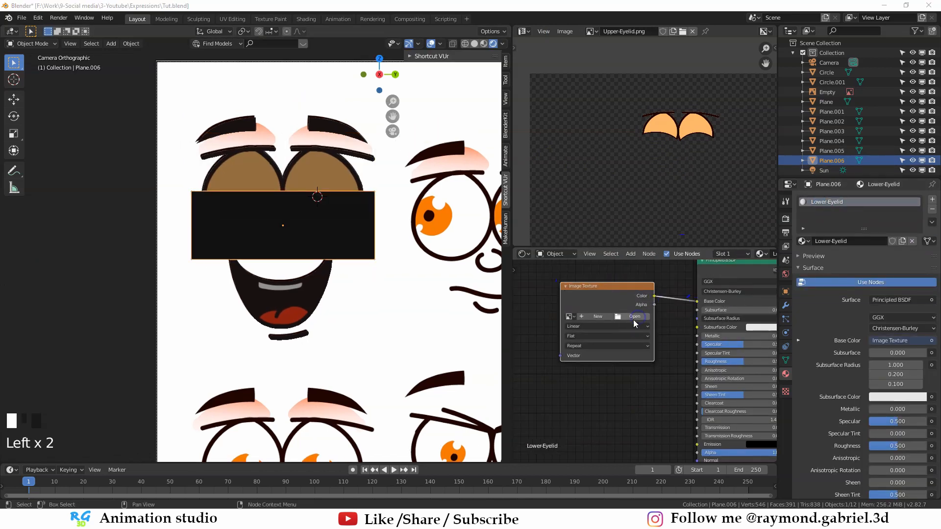
left_click(633, 317)
left_click(395, 185)
left_click(623, 410)
Step: Align the lower eyelid plane's camera-projected UVs along X over the eyelid artwork and set the material's blend mode to Alpha Clip
key("Tab")
key("g")
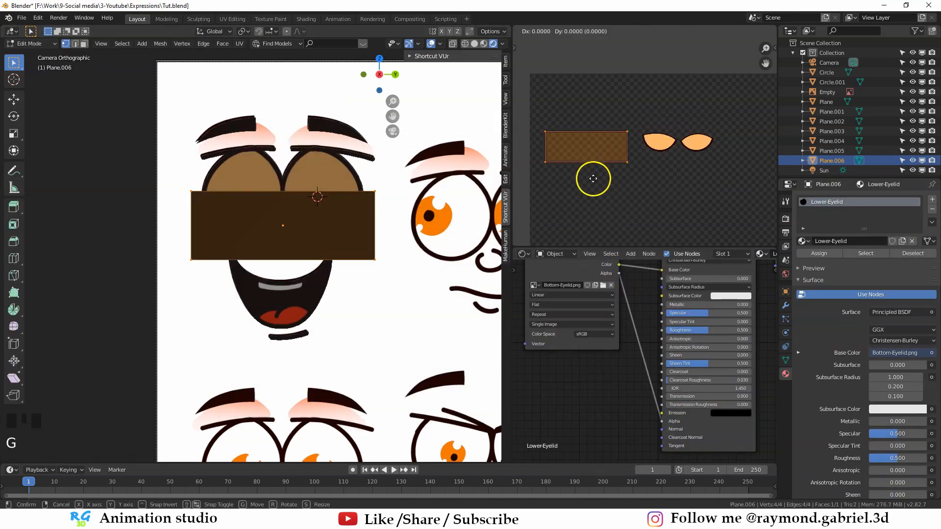
scroll(892, 392, "down", 5)
scroll(694, 195, "up", 3)
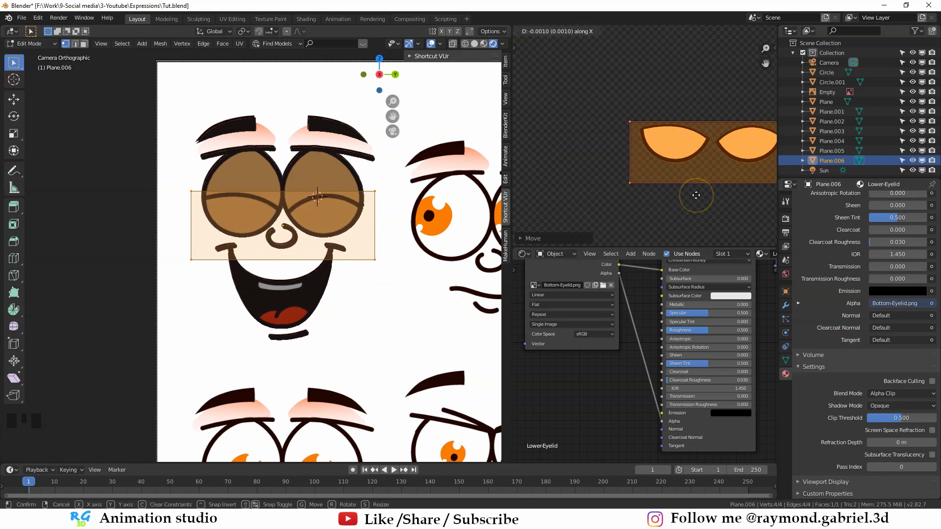
left_click(696, 195)
key("Tab")
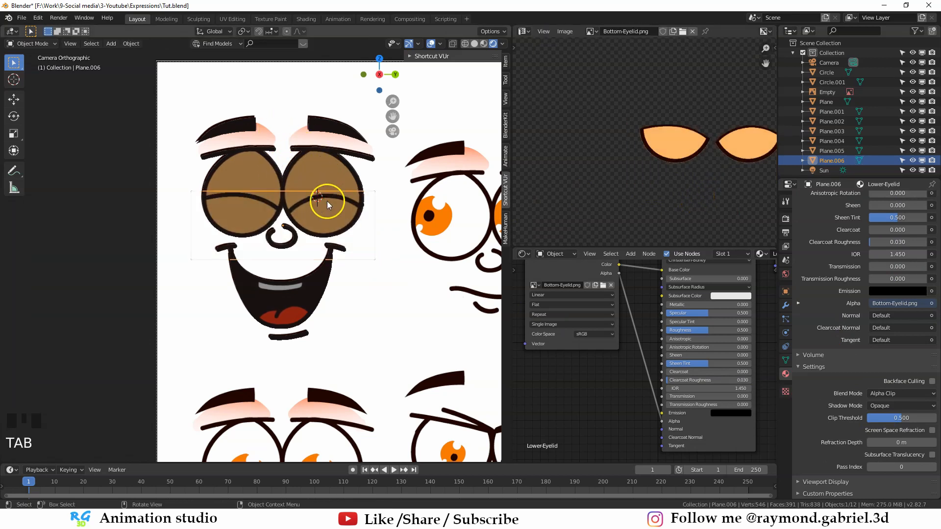
Step: Delete the reference image of the expression sheet behind the face
key("alt+a")
scroll(336, 219, "down", 1)
middle_click_drag(338, 222, 309, 142)
left_click(254, 223)
key("g")
left_click(273, 216)
left_click(309, 142)
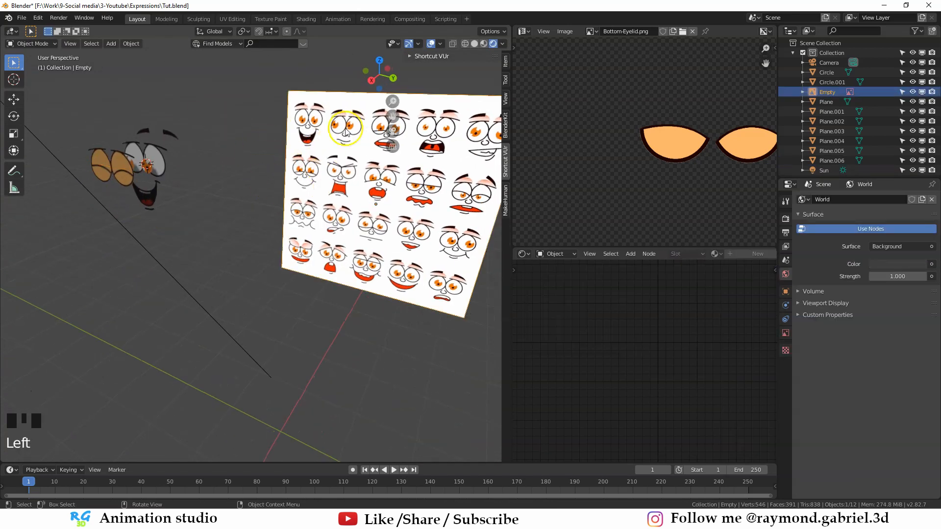
key("x")
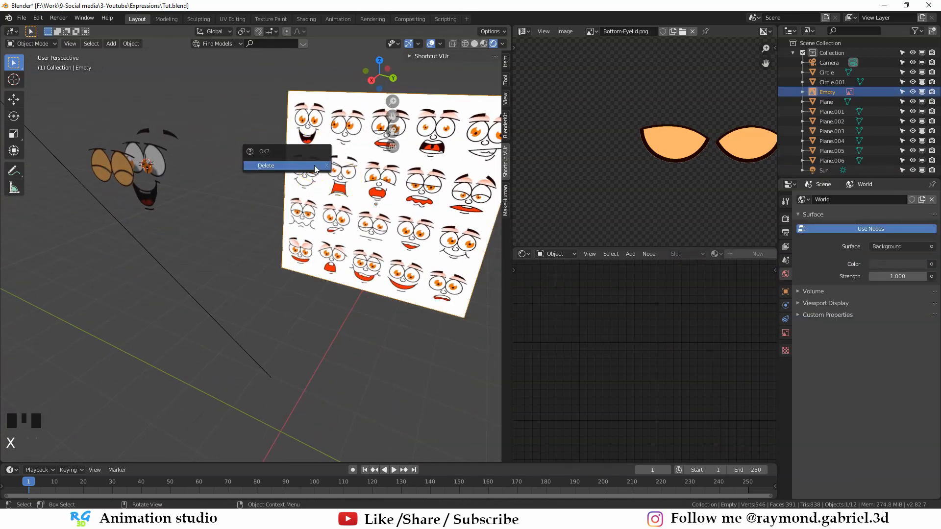
left_click(314, 166)
Step: Examine from several angles how the irises cast shadows on the eyes plane
middle_click_drag(313, 165, 300, 186)
scroll(292, 177, "up", 2)
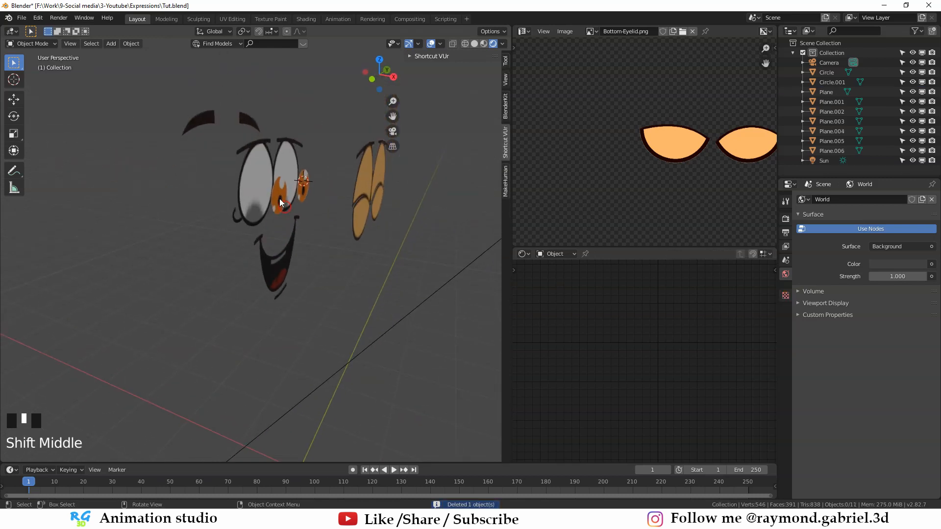
left_click(303, 189)
left_click(304, 196, "shift")
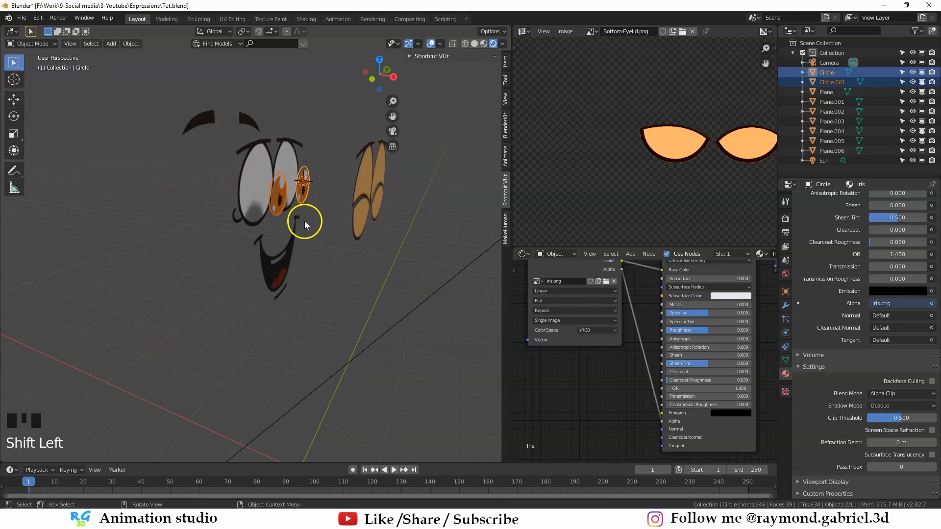
middle_click_drag(304, 220, 315, 139, "shift")
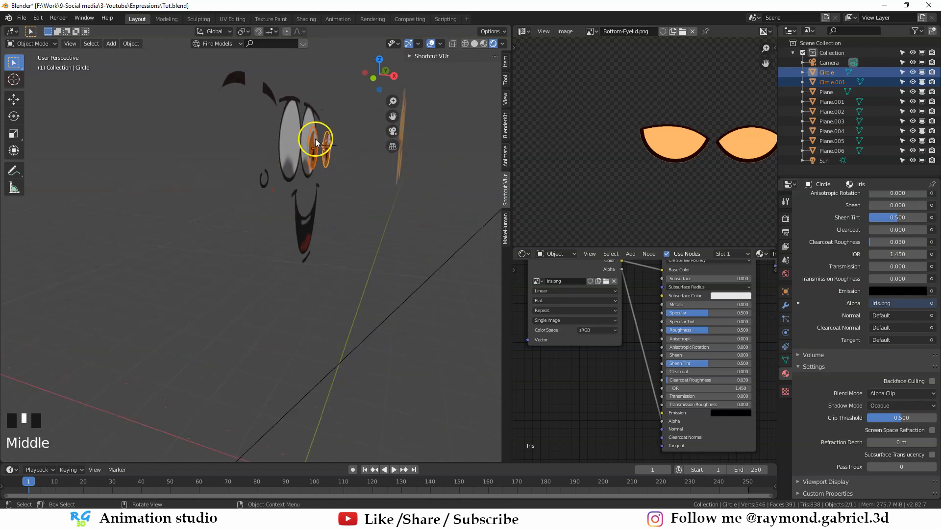
left_click(284, 170)
left_click(284, 170)
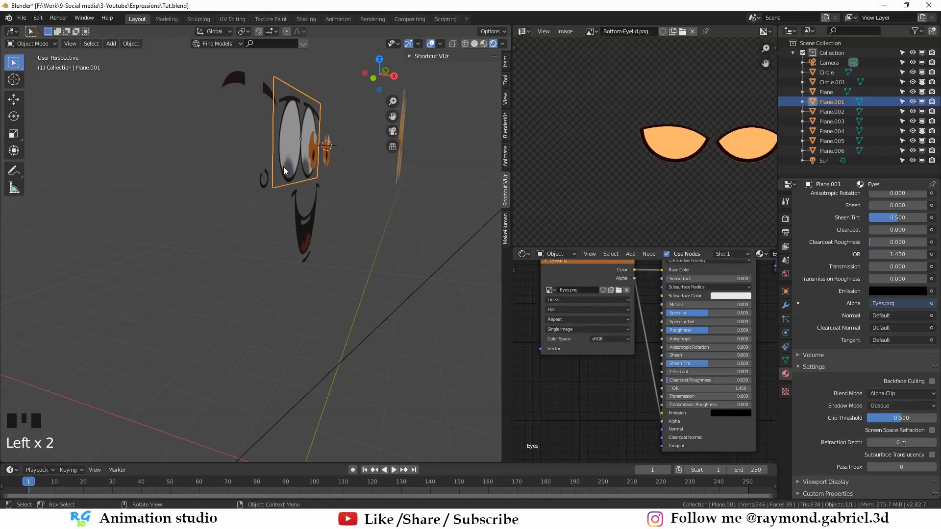
middle_click_drag(284, 170, 353, 177)
Step: Set the Iris material's shadow mode to None
left_click(287, 215)
scroll(327, 174, "down", 2)
scroll(305, 188, "up", 2)
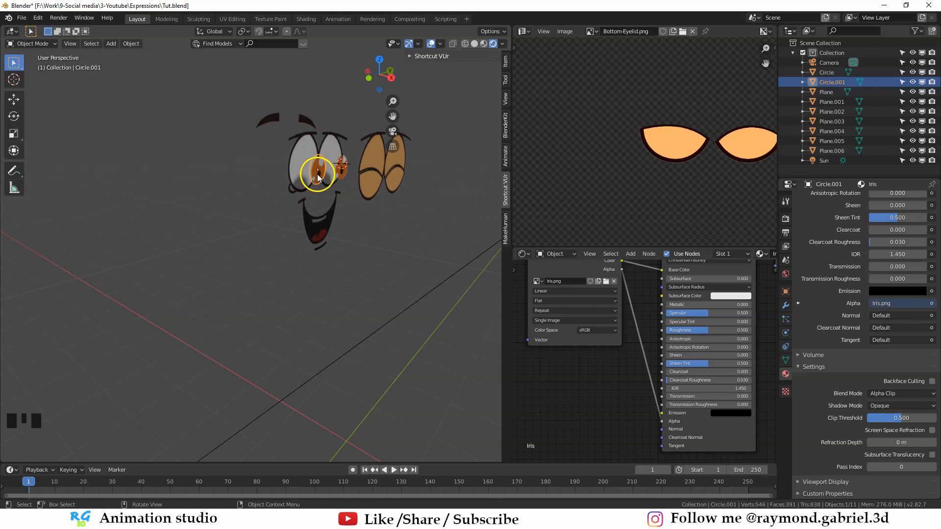
scroll(842, 266, "down", 3)
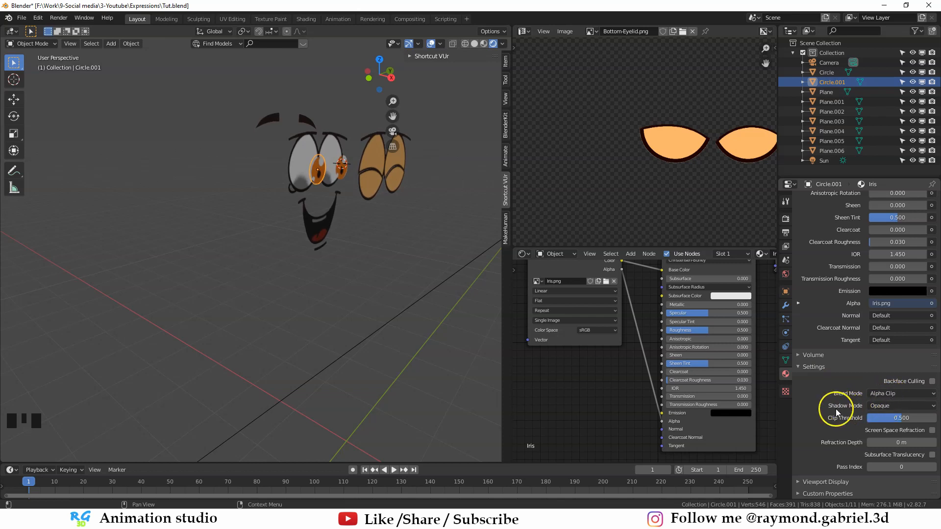
left_click(888, 406)
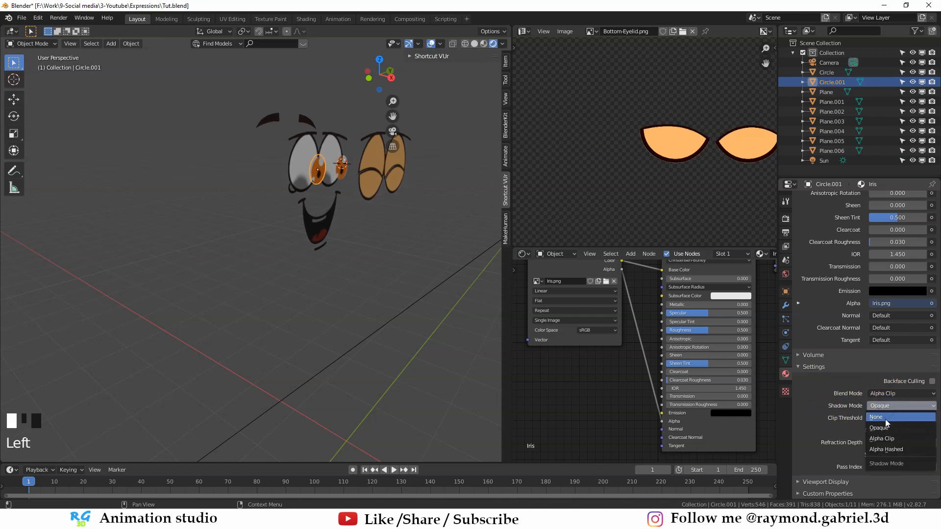
left_click(887, 426)
Step: Select the eyes plane and set its Eyes material's shadow mode to None
middle_click_drag(284, 177, 304, 157)
left_click(304, 157)
left_click(284, 118)
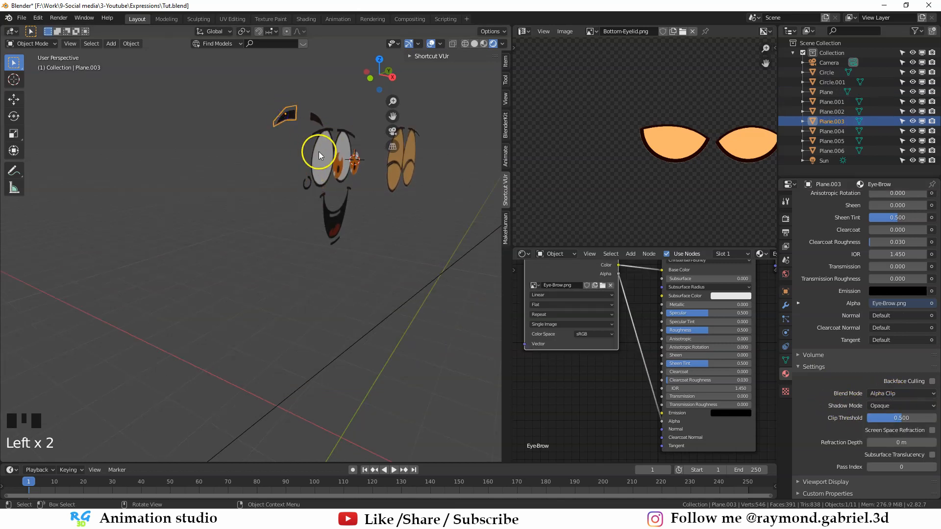
left_click(319, 155)
left_click(890, 406)
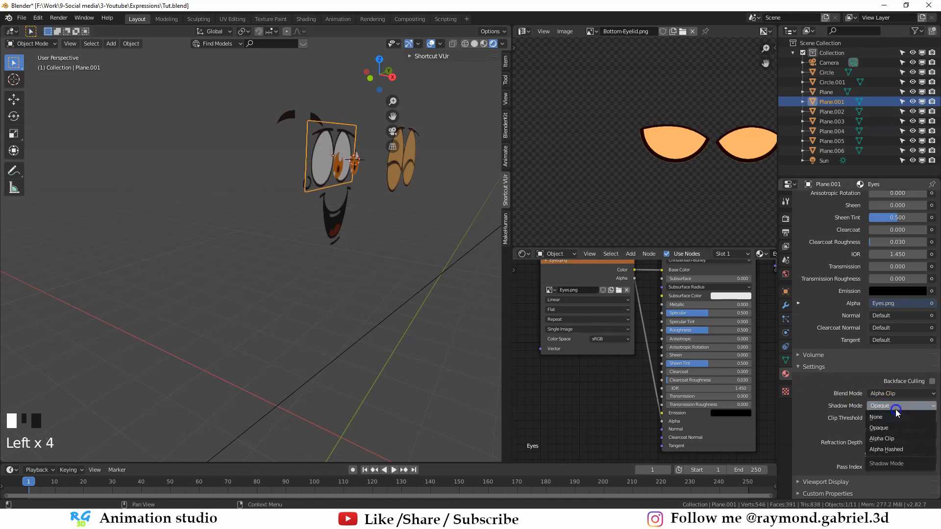
left_click(891, 420)
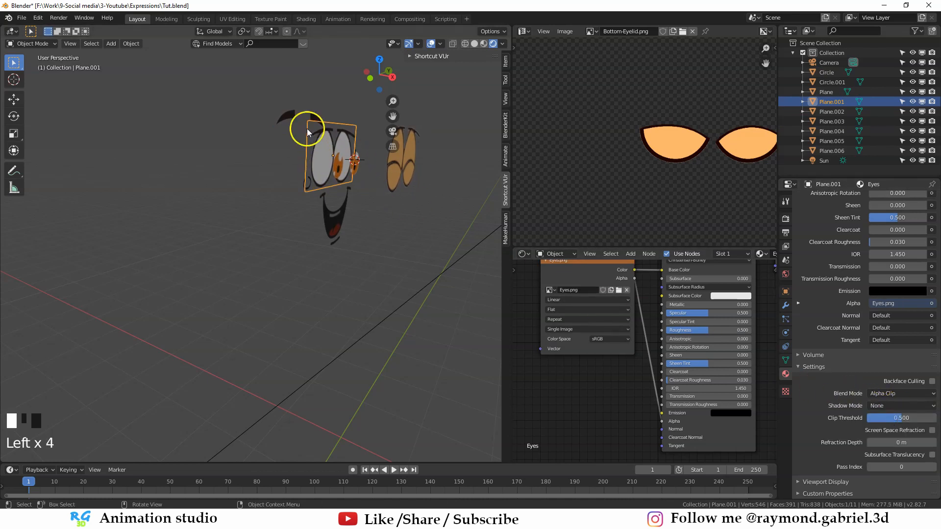
Step: Set the shadow mode of the eyebrow, mouth and nose materials to None
left_click(302, 119)
left_click(890, 406)
left_click(891, 417)
left_click(335, 215)
left_click(890, 406)
left_click(891, 417)
left_click(307, 183)
left_click(896, 406)
left_click(897, 418)
Step: Set the shadow mode of the Upper-Eyelid and Lower-Eyelid materials to None
left_click(405, 150)
left_click(902, 406)
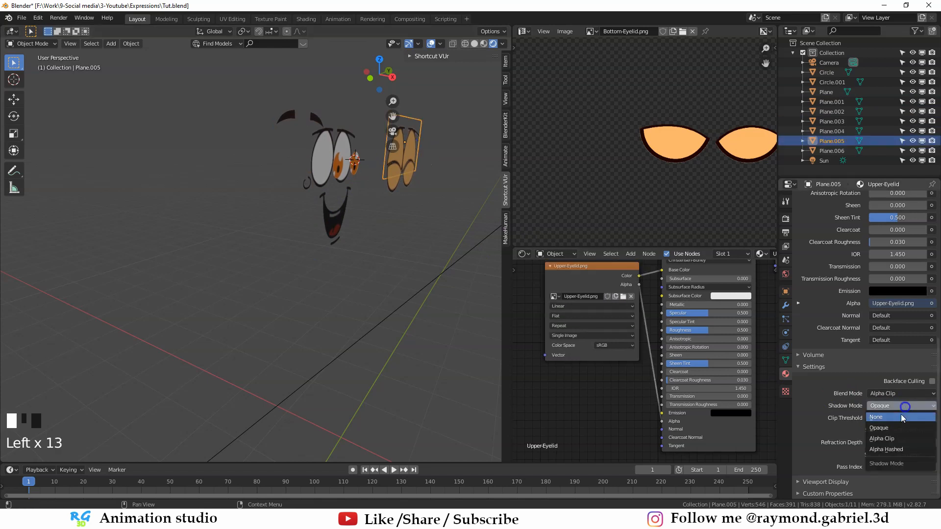
left_click(903, 417)
middle_click_drag(304, 266, 282, 261)
scroll(340, 253, "up", 2)
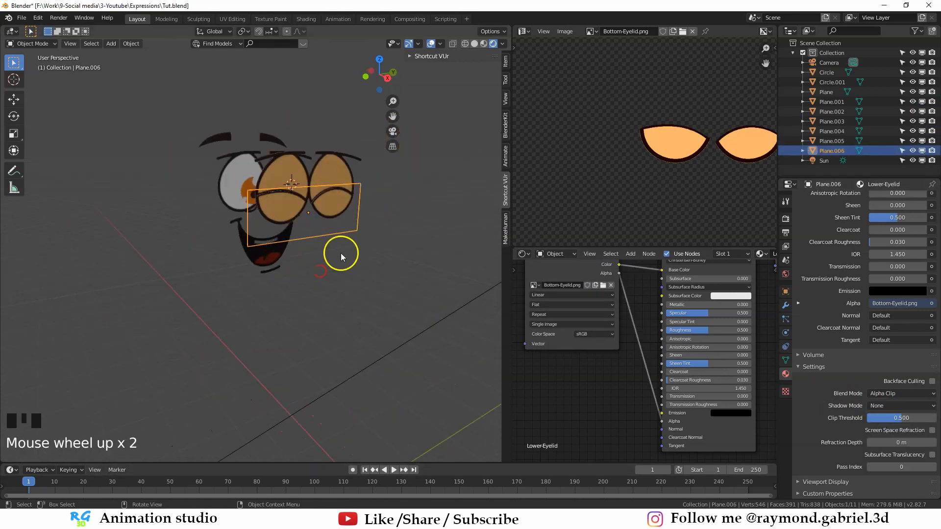
middle_click_drag(340, 253, 273, 268)
Step: Select both eyebrow planes and move them back along the global X axis, close to the eyes plane
left_click(251, 217)
left_click(263, 169)
left_click(265, 170, "shift")
key("g")
key("x")
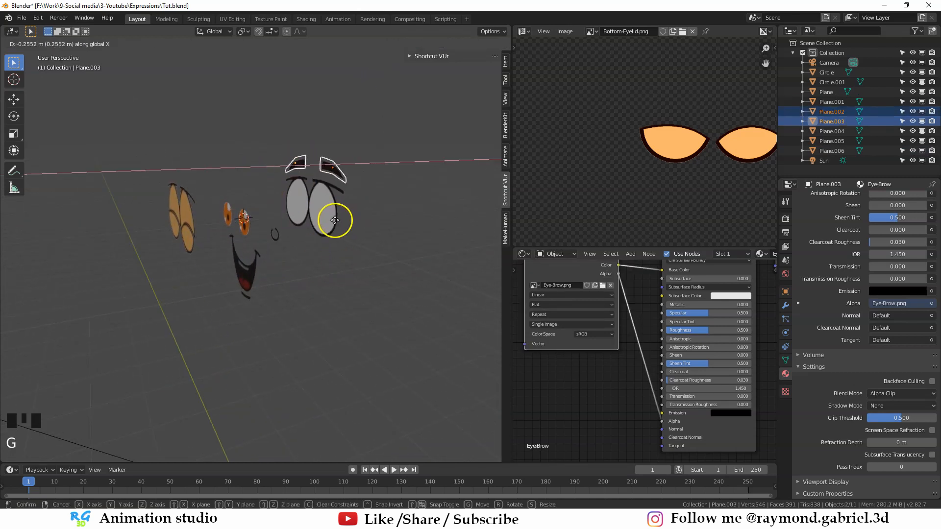
left_click(331, 217)
Step: Move both irises along the global X axis towards the eyes plane, then clear the selection
left_click(244, 224)
left_click(228, 215, "shift")
key("g")
key("x")
left_click(316, 235)
middle_click_drag(316, 235, 278, 213)
mouse_move(337, 228)
middle_mouse_down()
mouse_move(353, 226)
mouse_move(347, 216)
middle_mouse_up()
scroll(361, 215, "up", 2)
left_click(315, 239)
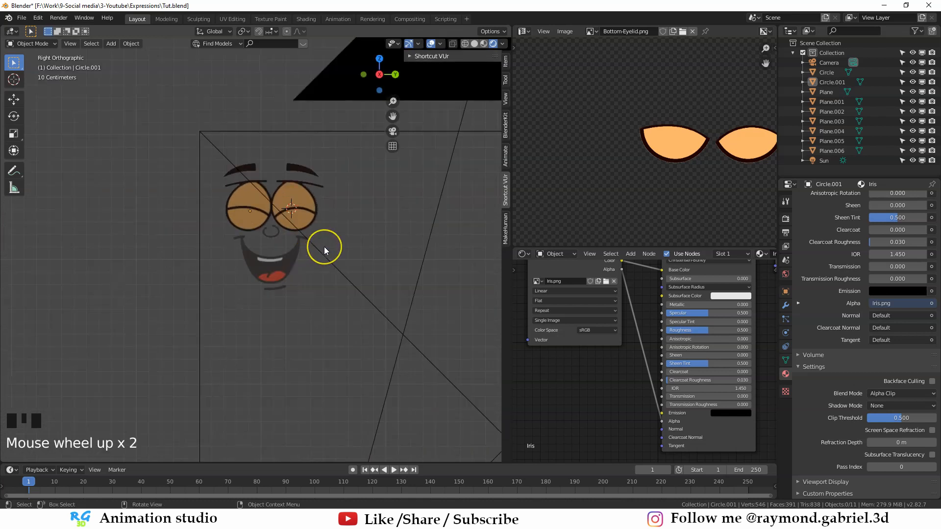
Step: Move the camera about -1.87 m in Y and 1.44 m in Z to bring the face to the middle of its frame
key("KP_0")
scroll(175, 216, "down", 2)
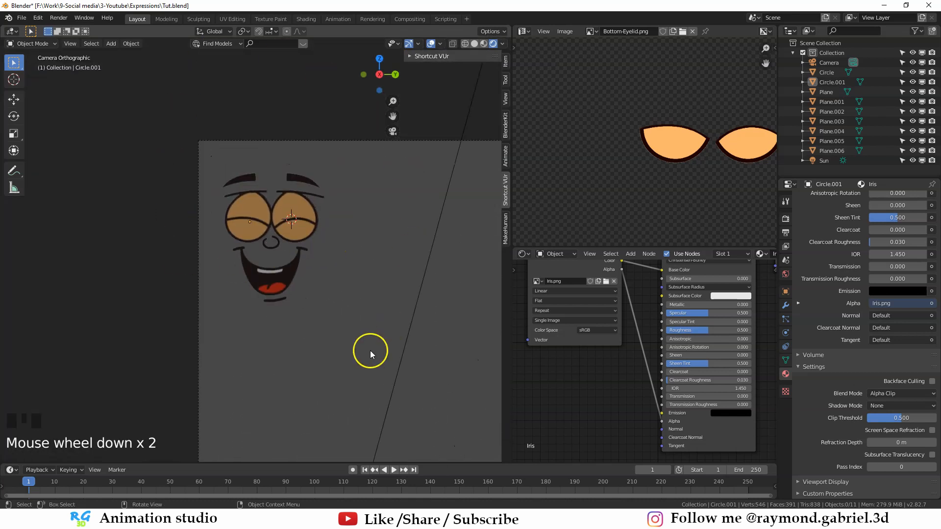
scroll(261, 147, "down", 2)
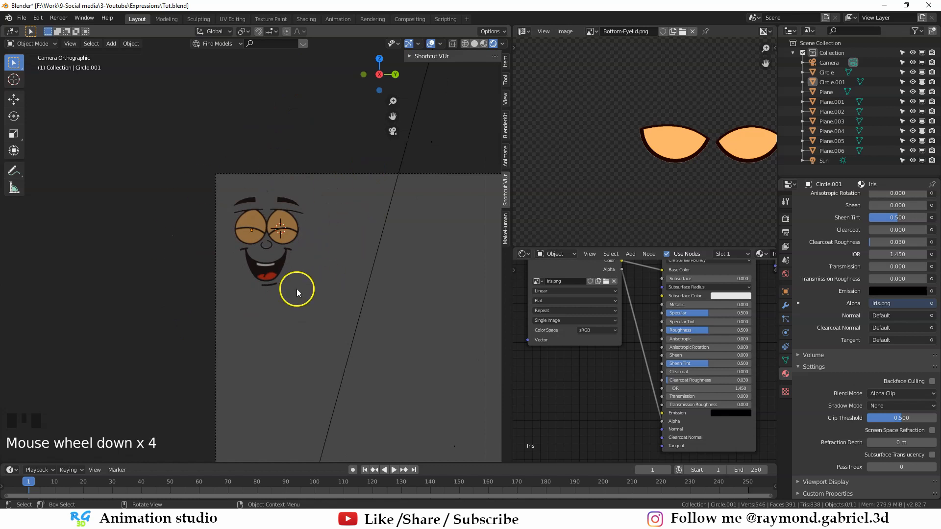
scroll(278, 277, "up", 5)
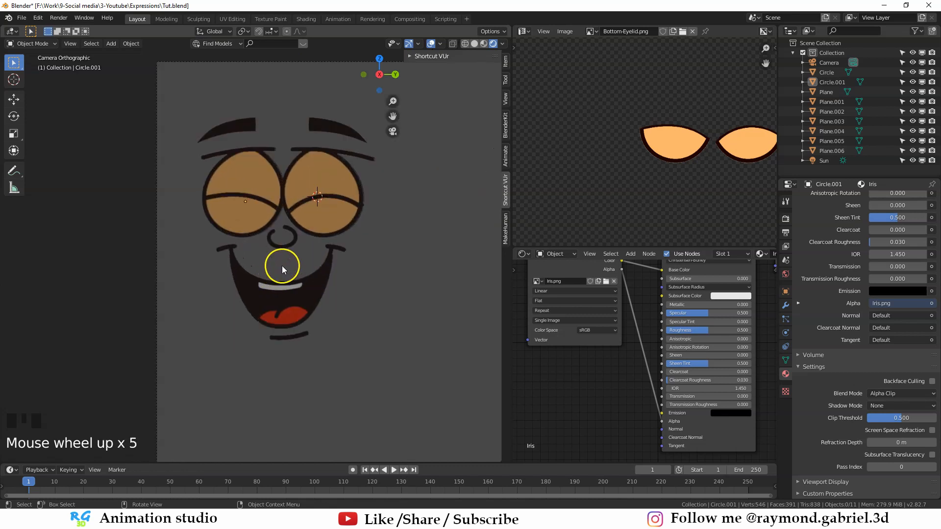
middle_click_drag(281, 266, 319, 305)
left_click(318, 305)
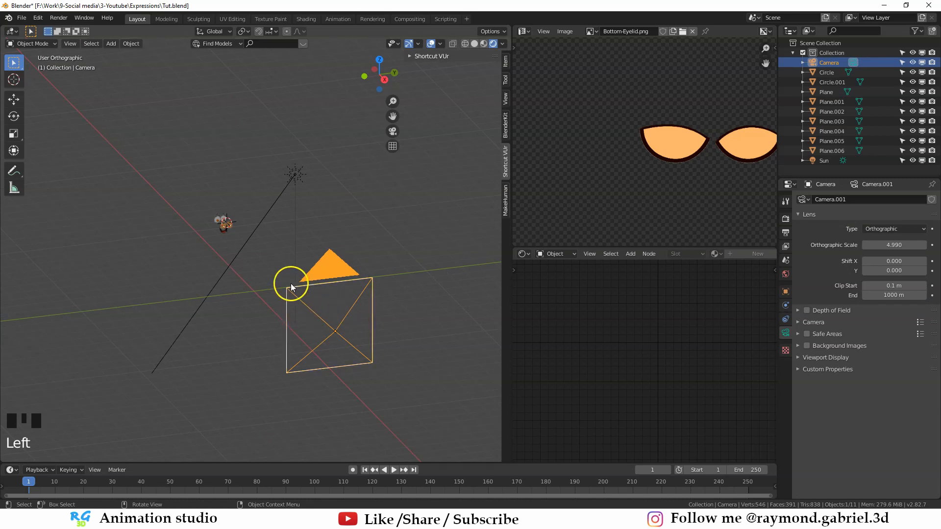
key("KP_0")
scroll(484, 269, "up", 2)
key("g")
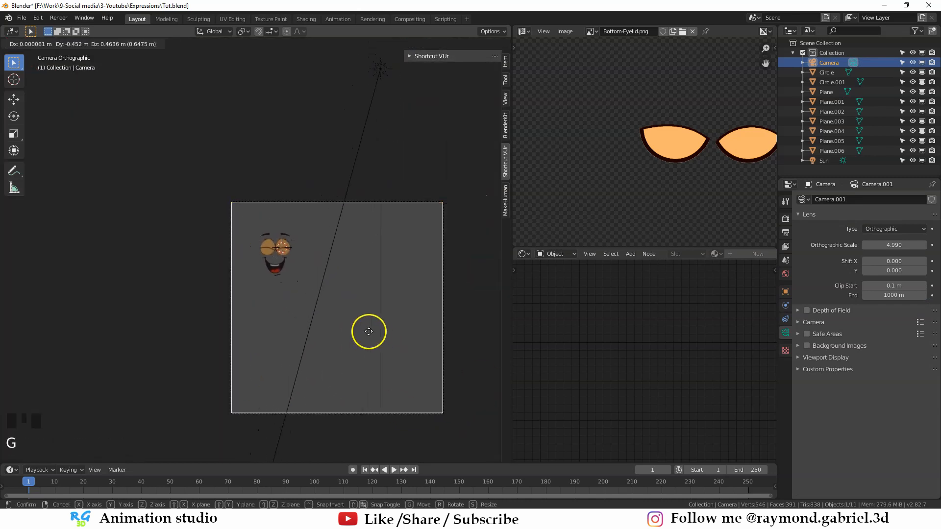
left_click(309, 290)
scroll(353, 326, "up", 1)
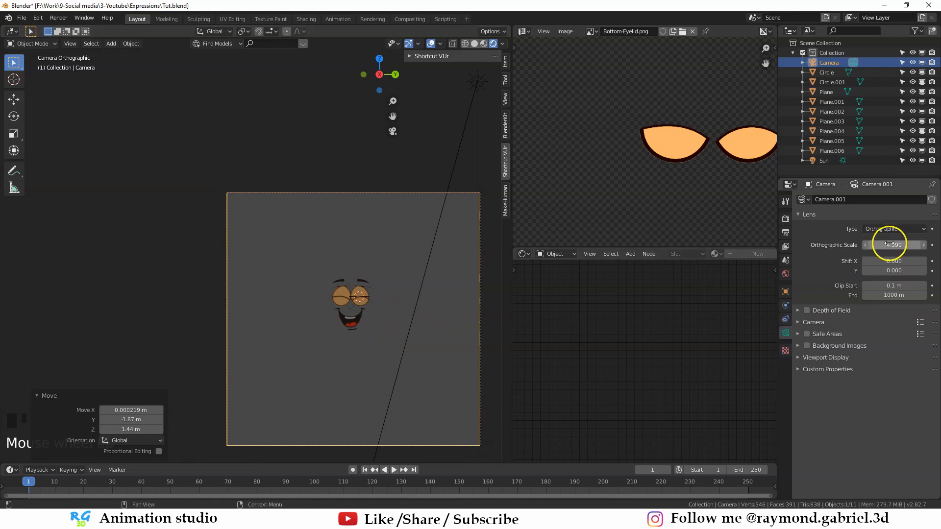
Step: Set the camera's orthographic scale to 2.5, recentre the face by moving the camera about 0.165 m up, and deselect the camera
left_click_drag(889, 244, 764, 255, "shift")
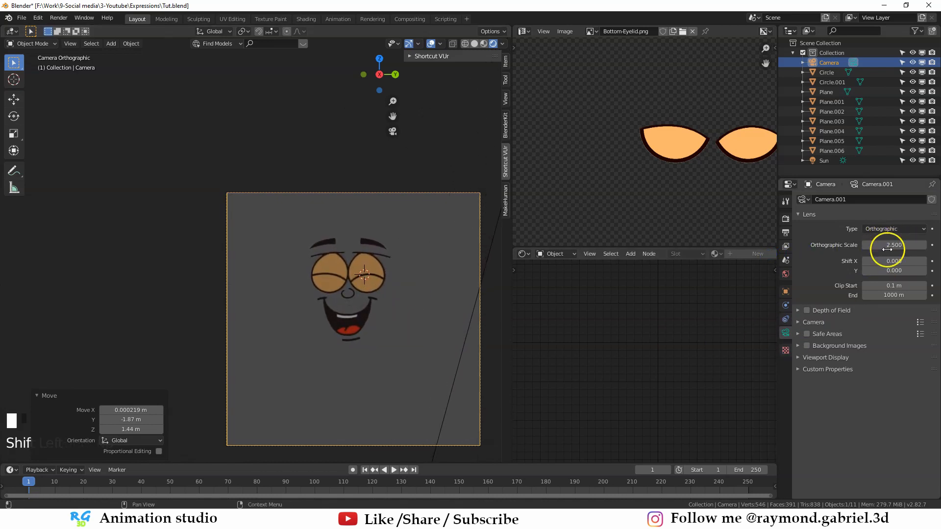
key("g")
left_click(351, 332)
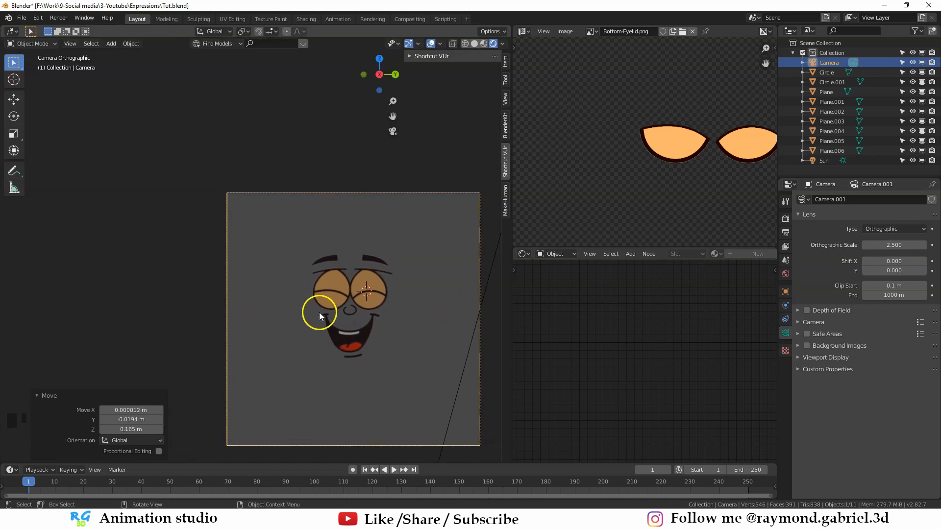
key("alt+a")
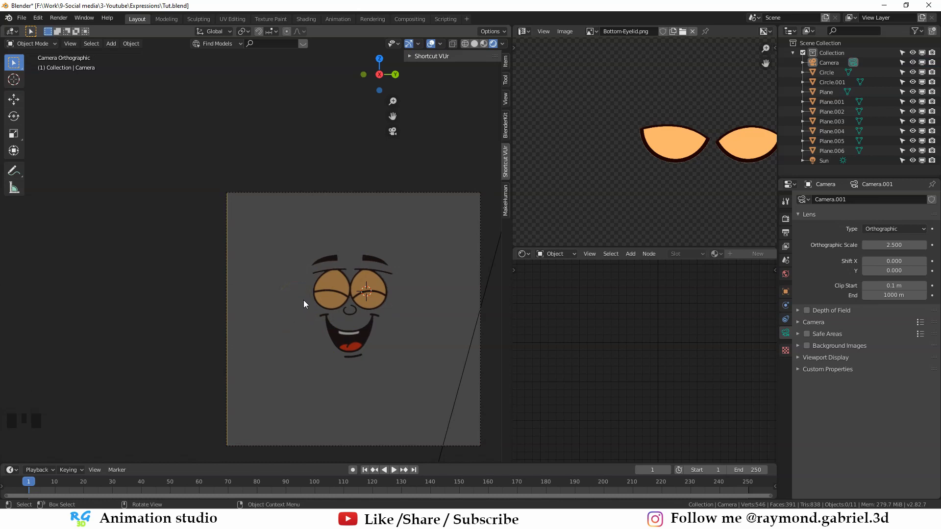
Step: Reset the 3D cursor to the world origin
middle_click_drag(304, 300, 276, 317)
scroll(316, 277, "up", 3)
scroll(321, 276, "down", 2)
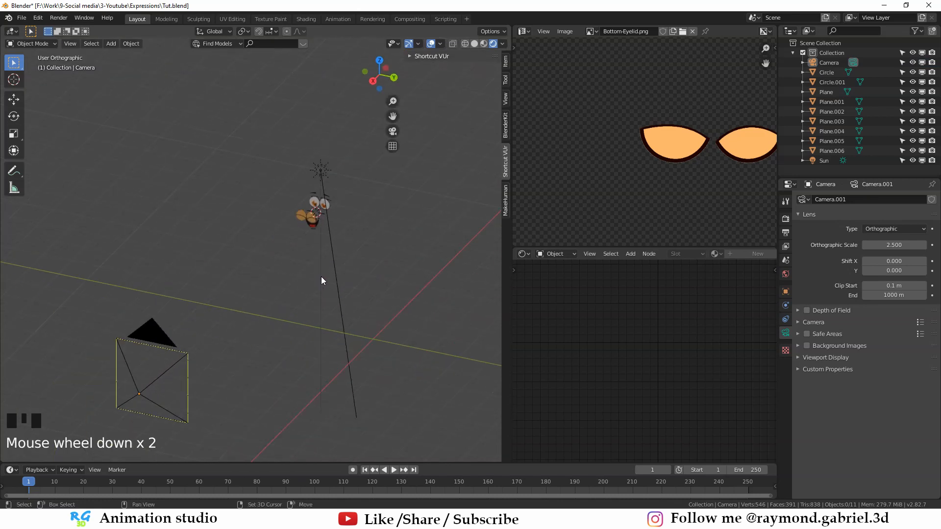
key("shift+c")
scroll(378, 313, "up", 4)
middle_click_drag(377, 313, 335, 259, "shift")
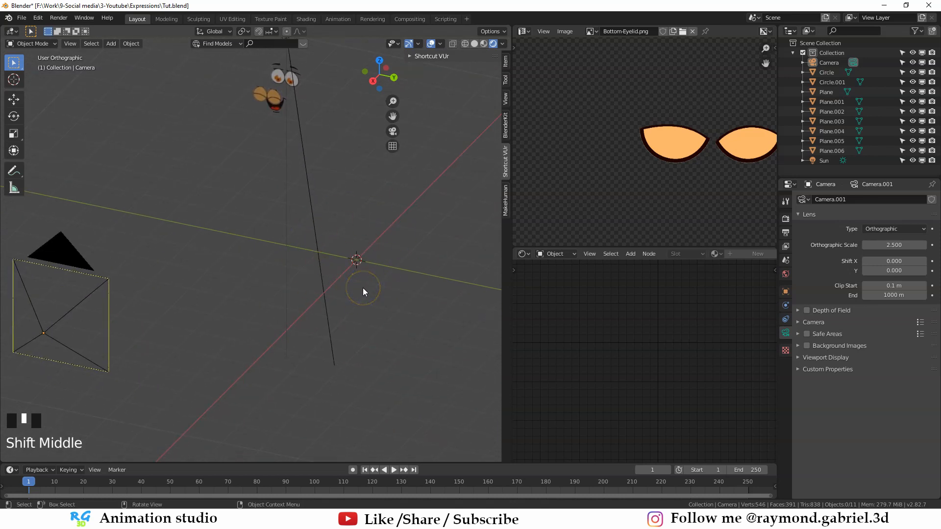
Step: Add a blank Grease Pencil object at the world origin
key("shift+a")
mouse_move(362, 293)
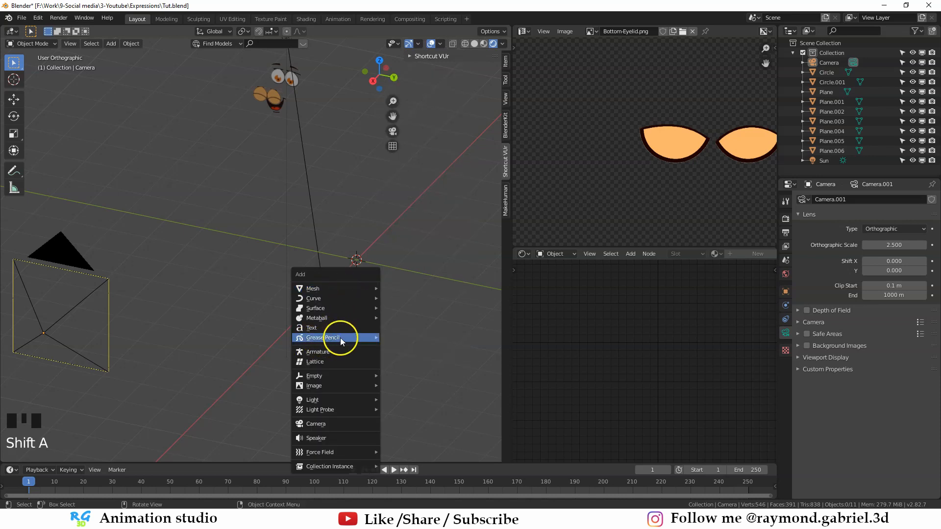
mouse_move(337, 339)
left_click(401, 337)
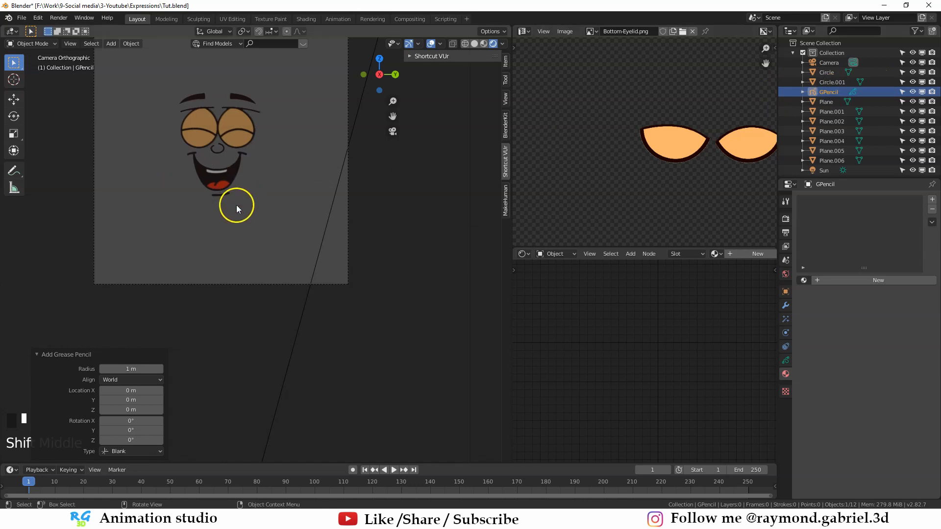
Step: In camera view, draw a Grease Pencil circle in Draw mode that surrounds the whole face
scroll(236, 203, "down", 1)
key("ctrl+Tab")
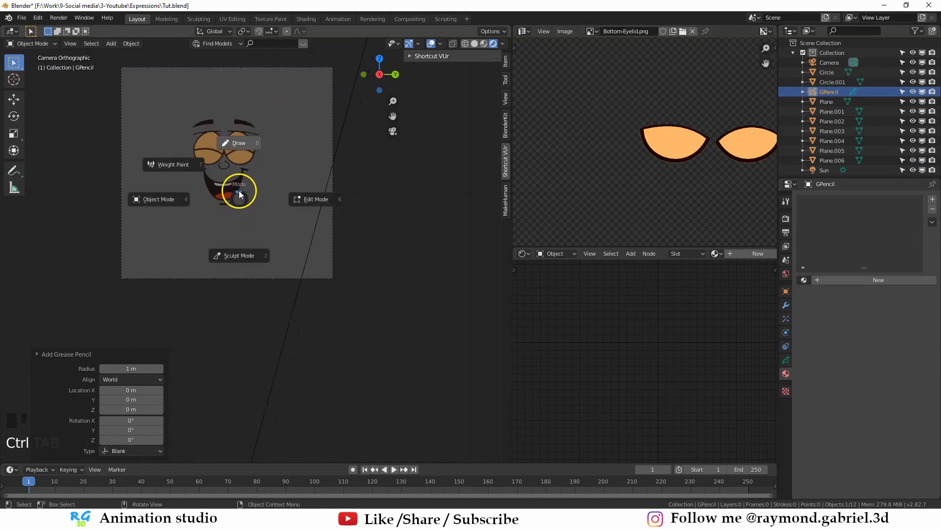
left_click(239, 143)
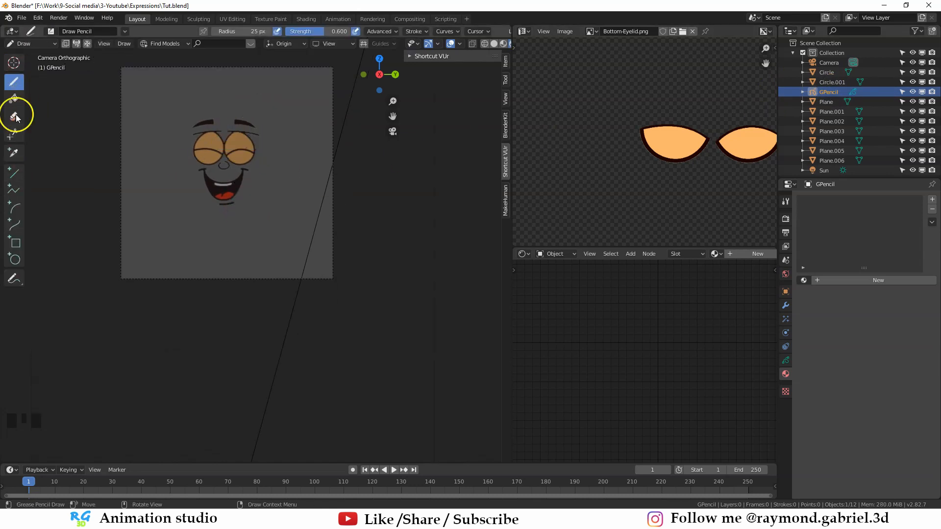
left_click(15, 259)
left_click_drag(144, 92, 298, 242)
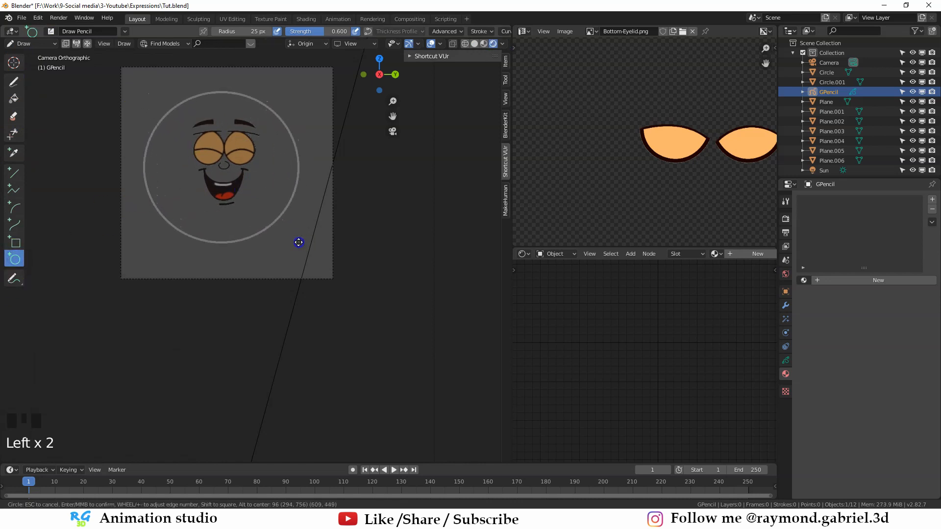
key("Return")
Step: Select all points of the circle, centre it on the face, and scale it by about 1.027
key("Tab")
left_click(261, 233)
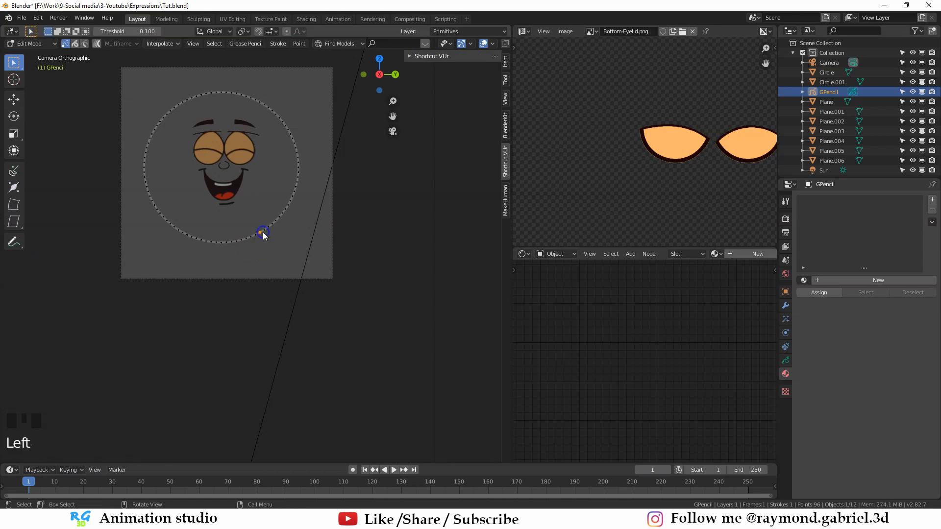
key("a")
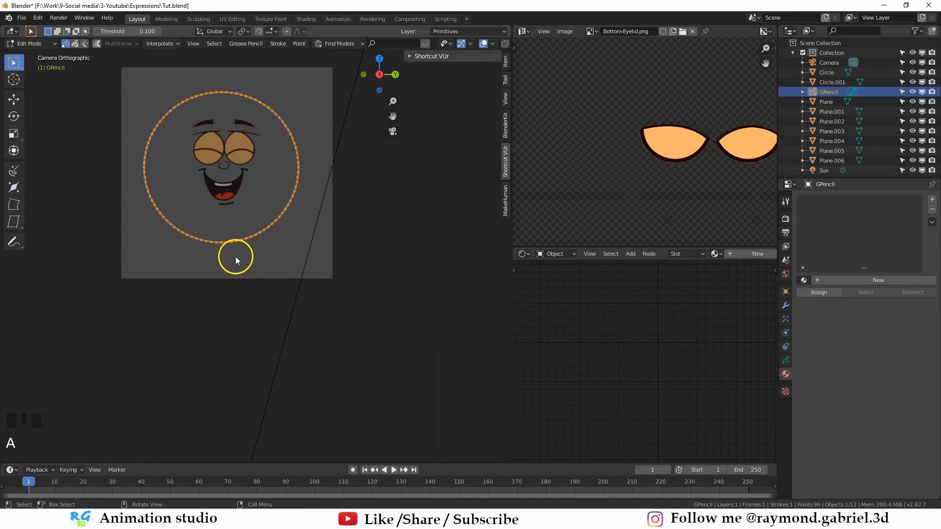
scroll(236, 260, "up", 3)
key("g")
left_click(296, 340)
key("s")
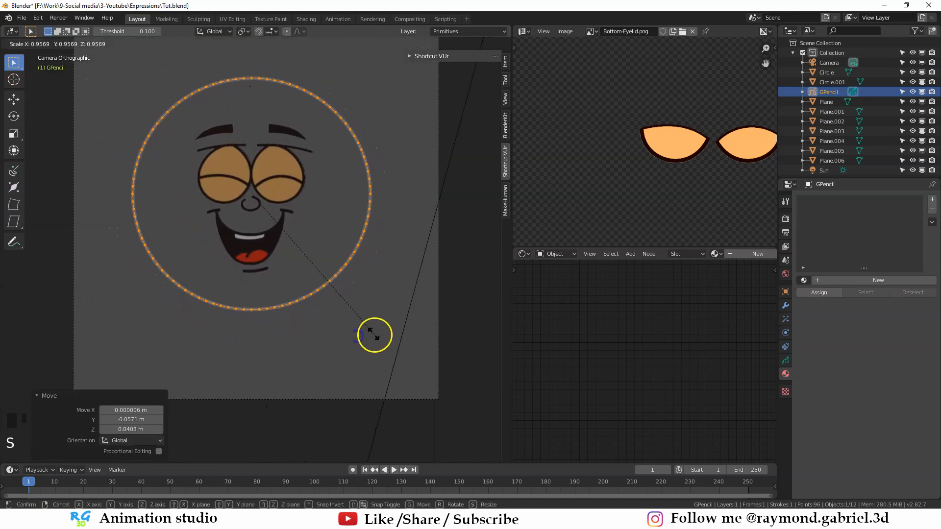
left_click(370, 333)
key("g")
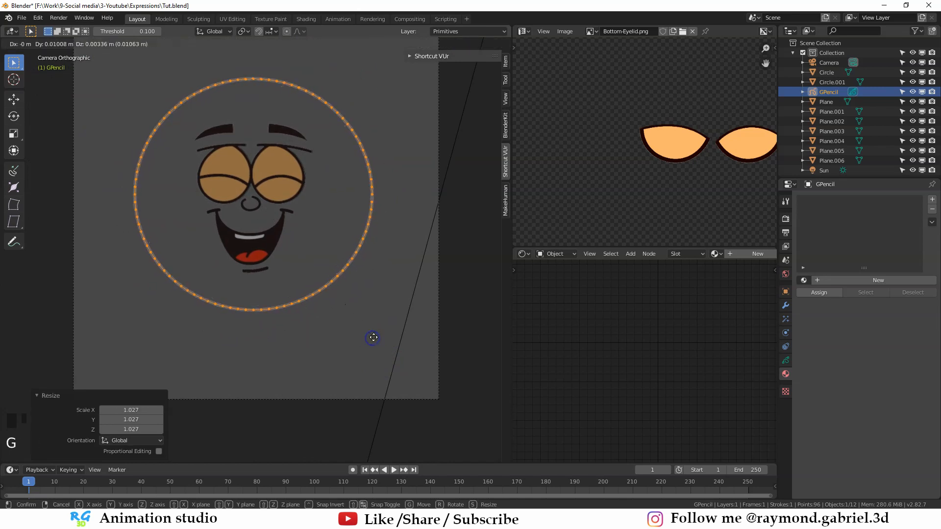
left_click(373, 338)
key("Tab")
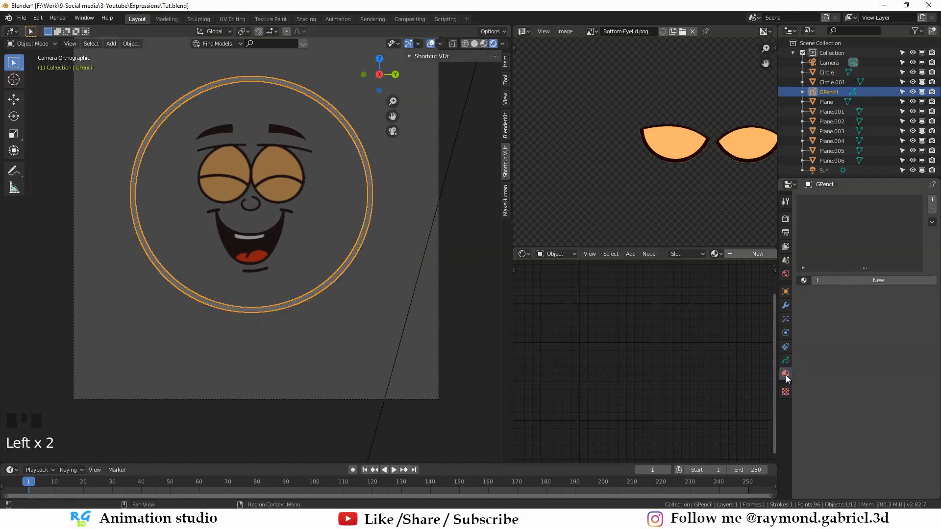
Step: Create a new material for the Grease Pencil circle and name it Head
left_click(847, 278)
double_click(837, 201)
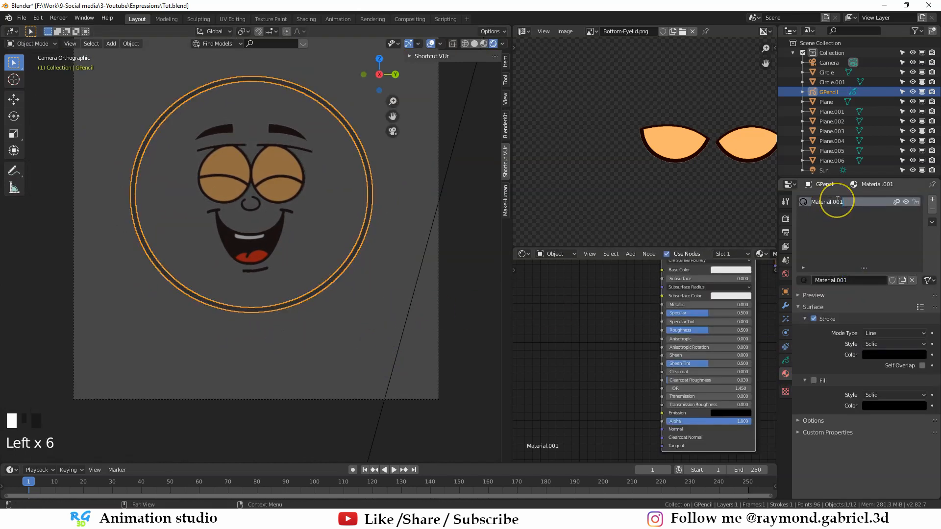
type("Head")
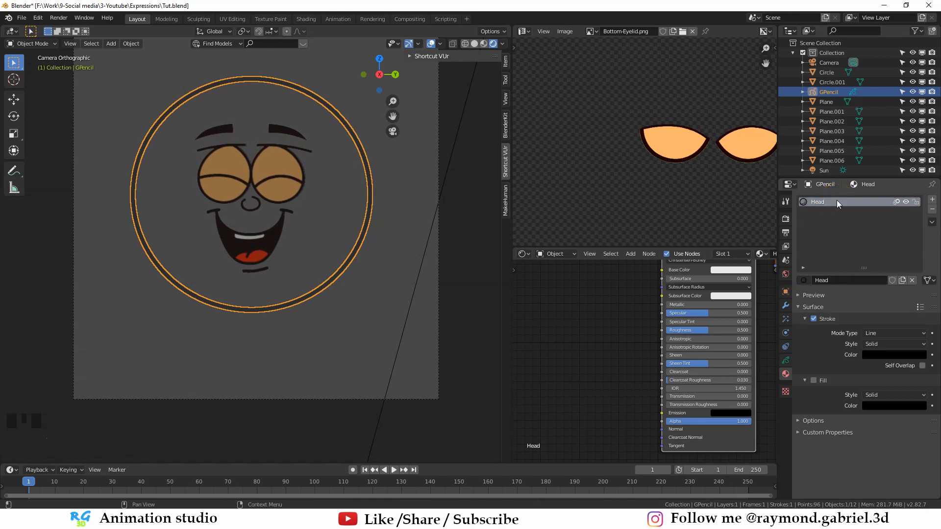
key("Return")
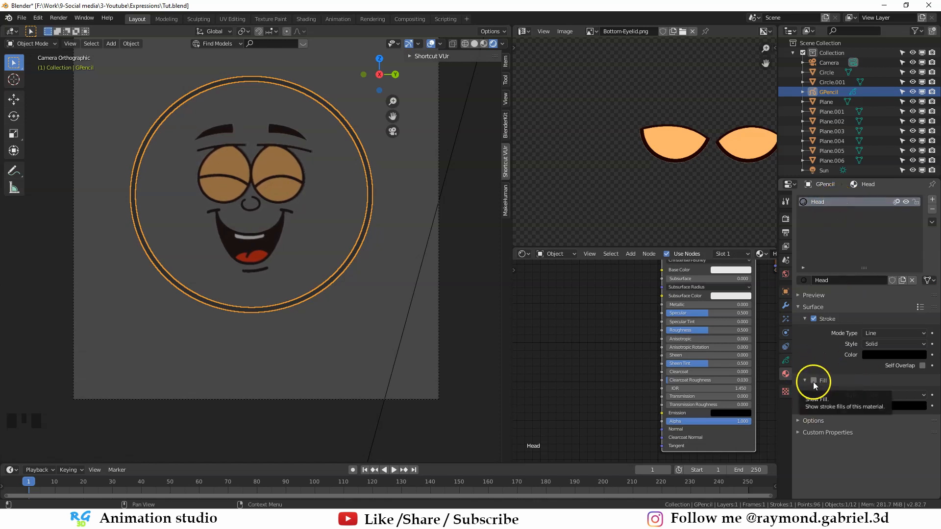
Step: Enable the Head material's fill and set its colour to a light orange, about R 0.76, G 0.56, B 0.27
left_click(813, 382)
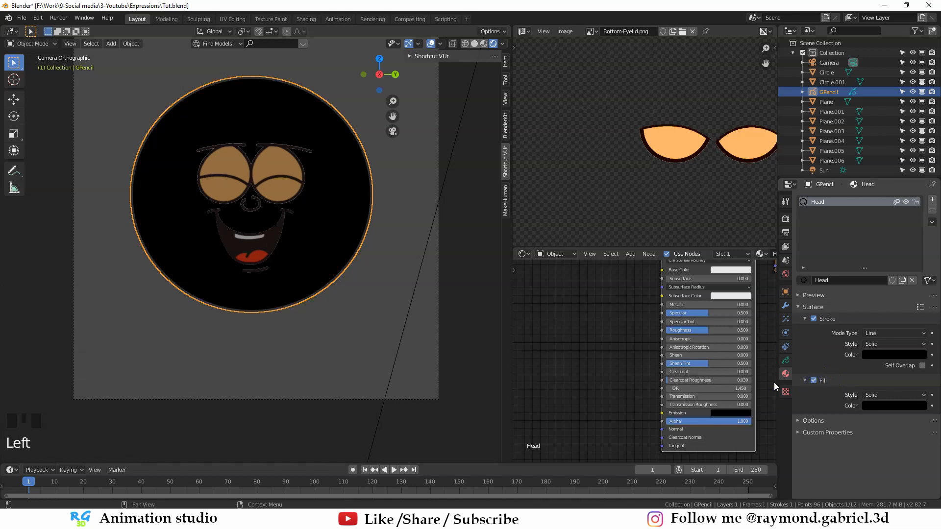
left_click(873, 409)
left_click(850, 347)
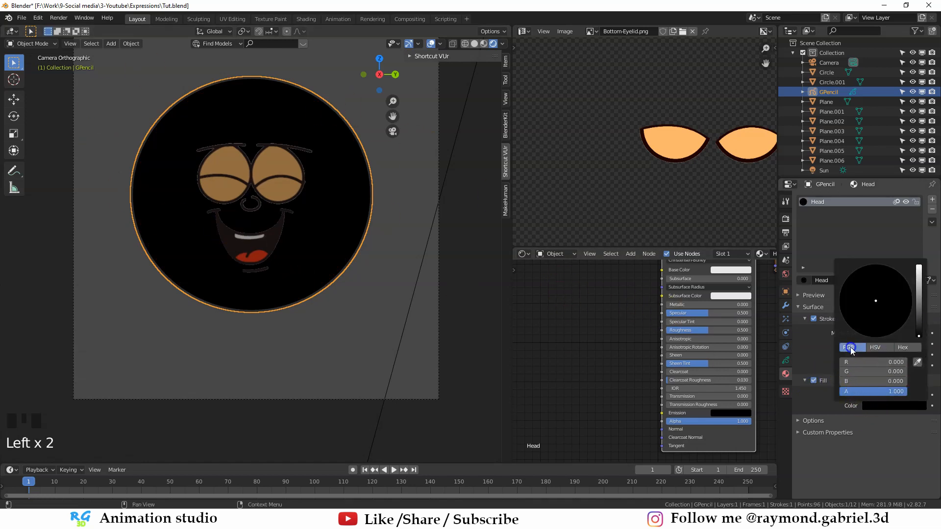
left_click_drag(908, 325, 918, 269)
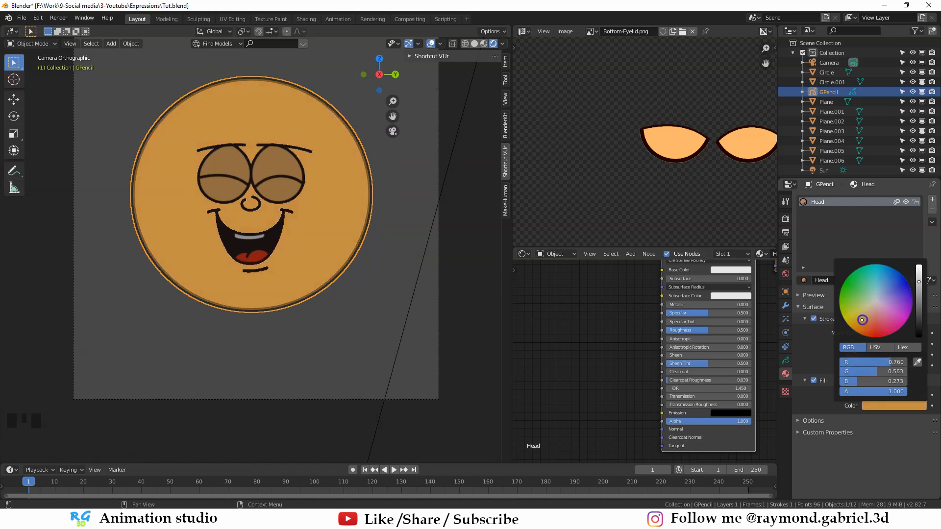
left_click(882, 405)
Step: Scale the head circle down to fit more closely around the face and move it about 0.047 m down
key("Tab")
key("s")
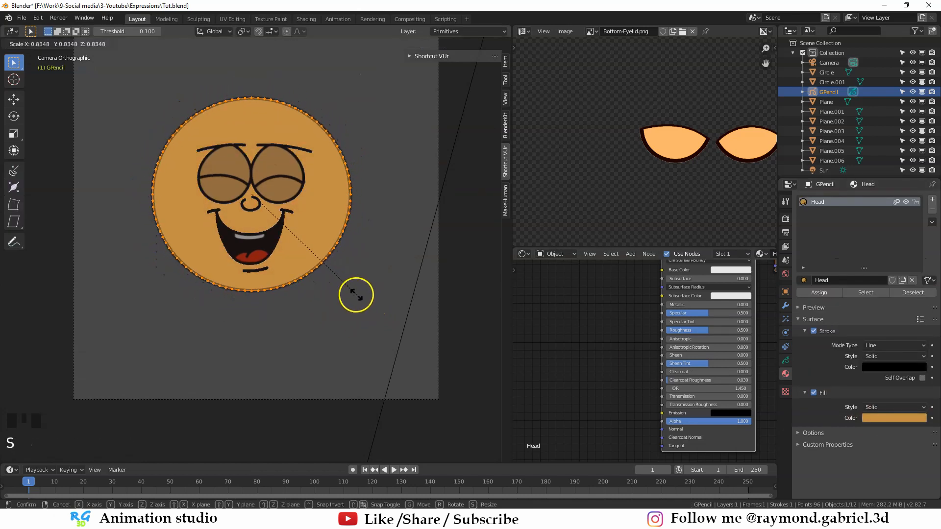
left_click(350, 294)
key("g")
key("s")
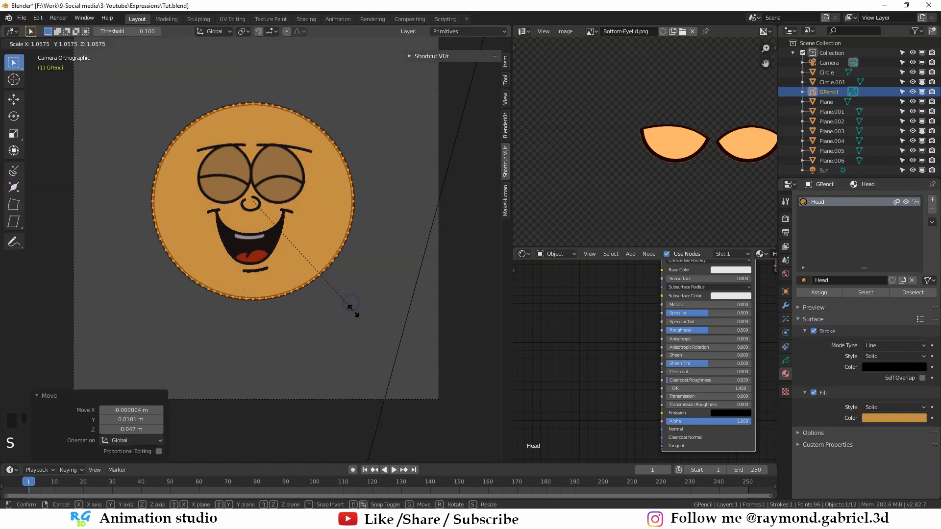
left_click(350, 311)
key("Tab")
Step: Select the sun light and raise its strength to brighten the textured face planes
middle_click_drag(351, 311, 305, 265)
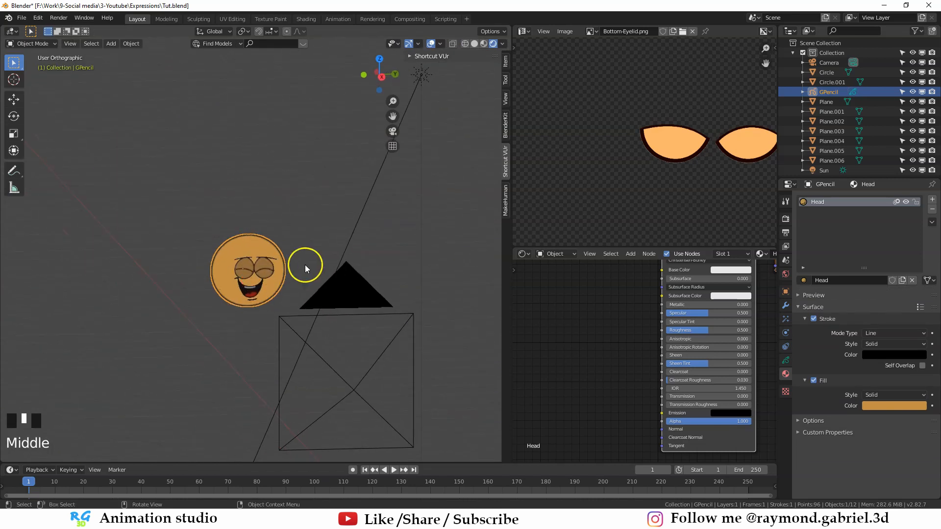
left_click(353, 236)
scroll(349, 254, "up", 2)
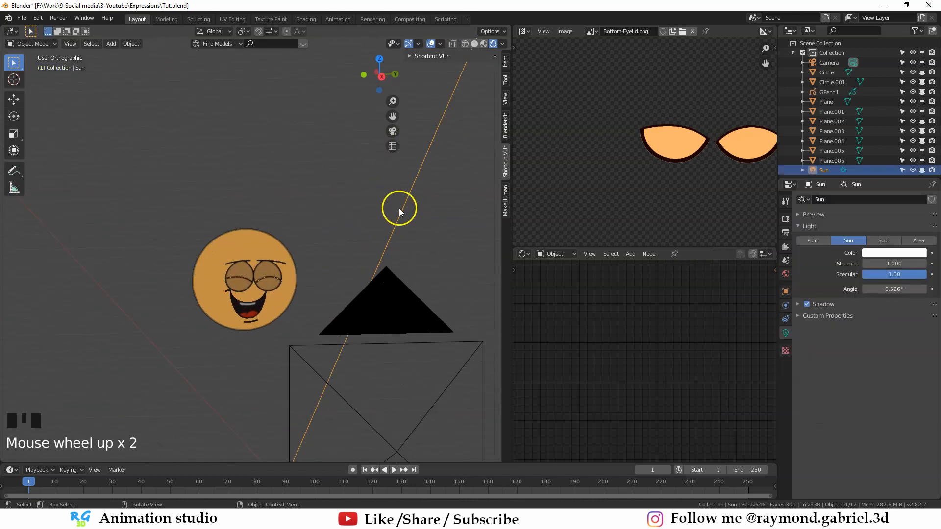
scroll(399, 211, "up", 1)
left_click(905, 264)
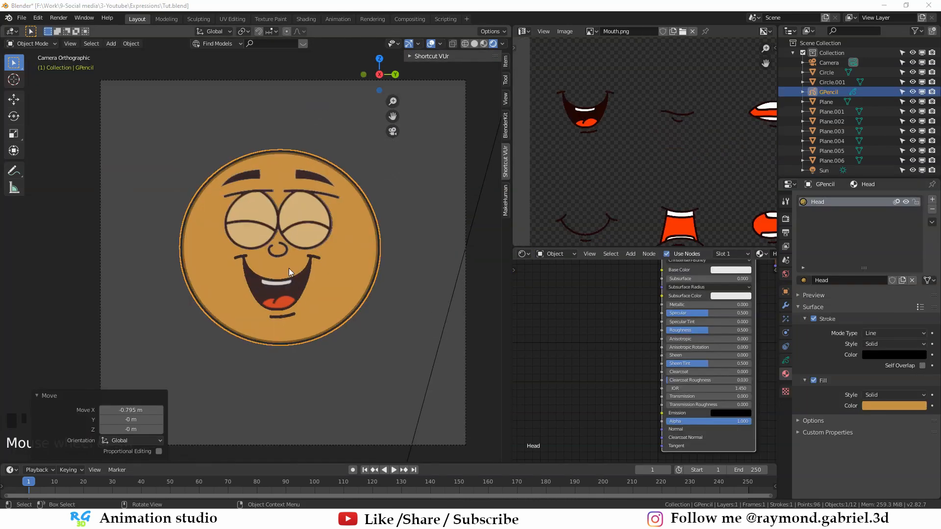
Step: Try shifting all of the mouth plane's UVs about 0.202 along X onto the small closed mouth in Mouth.png
left_click(335, 265)
left_click(291, 286)
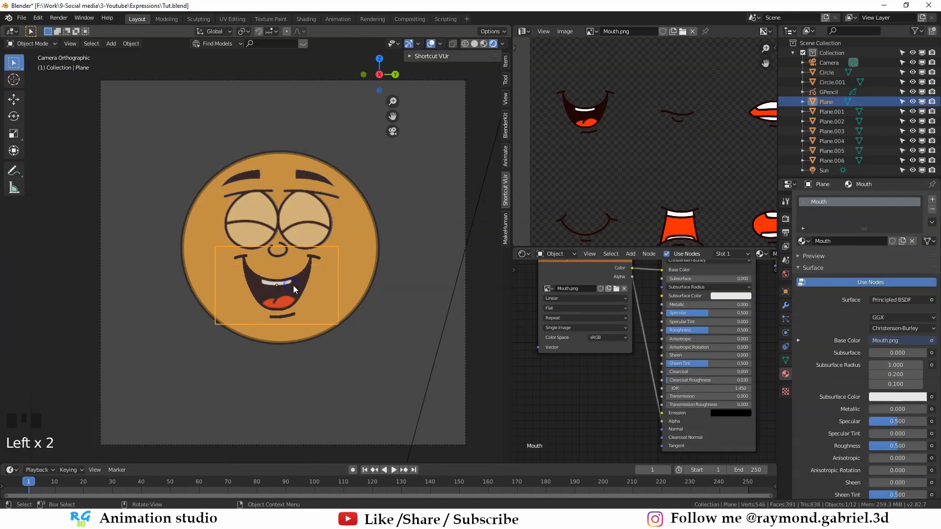
key("Tab")
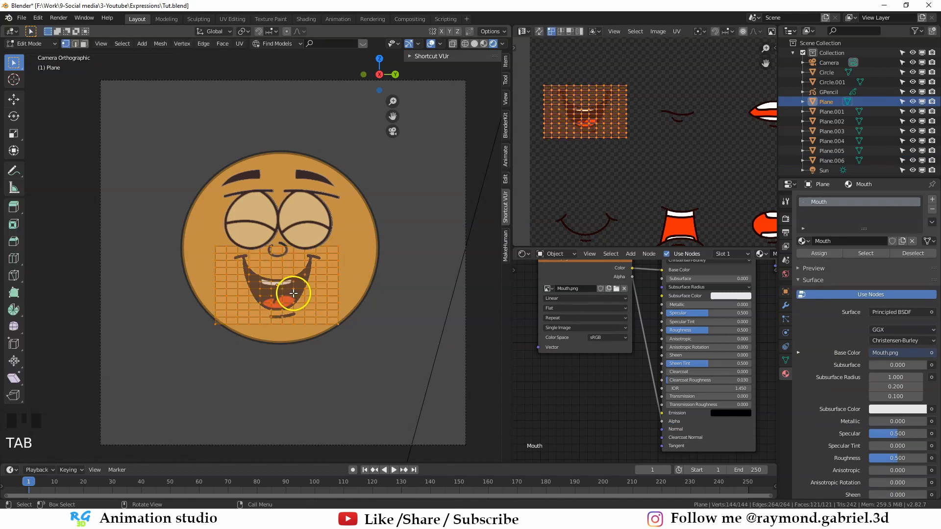
scroll(618, 172, "down", 1)
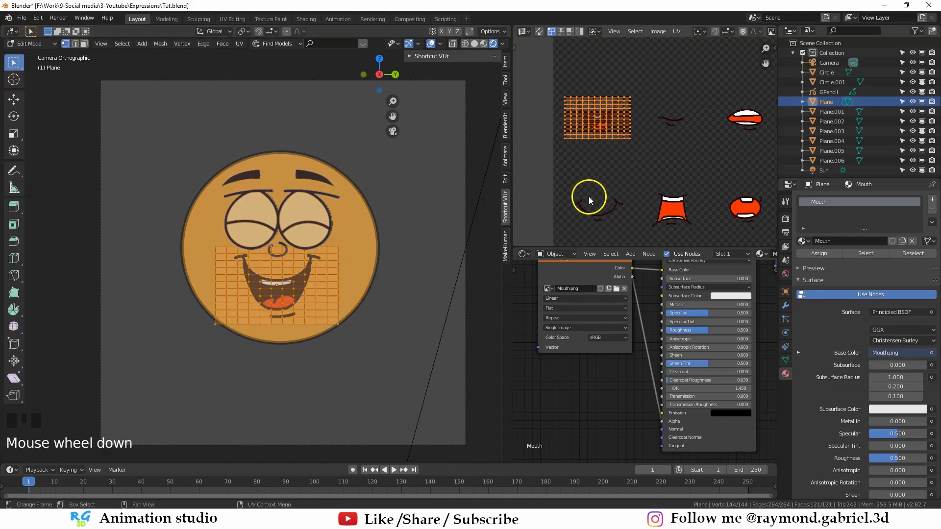
key("g")
key("x")
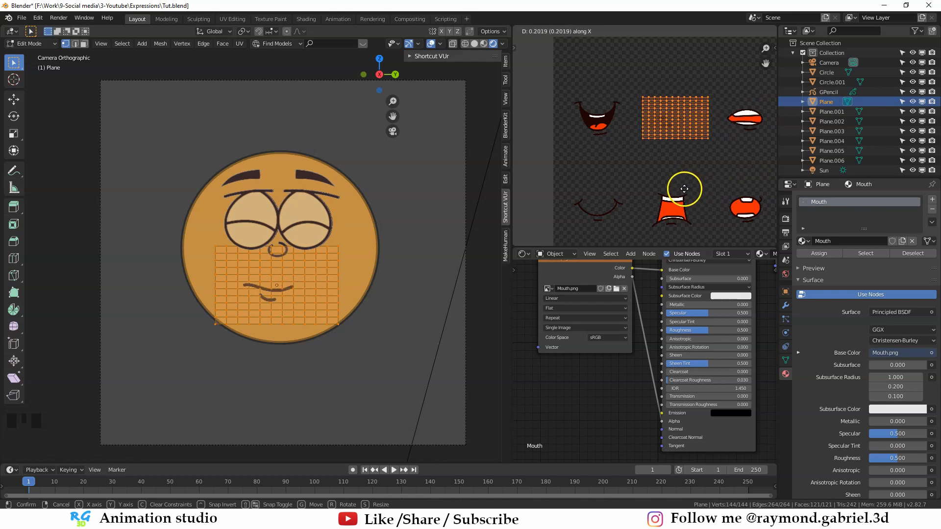
left_click(623, 186)
key("Tab")
Step: Try hiding the upper and lower eyelid planes to reveal the eyes, undo the hiding, and deselect everything
left_click(320, 234)
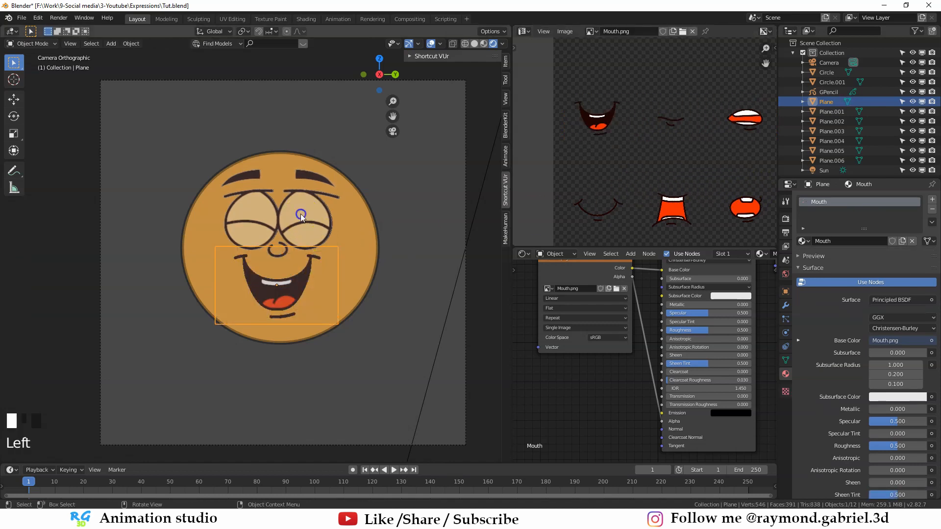
scroll(301, 234, "up", 3)
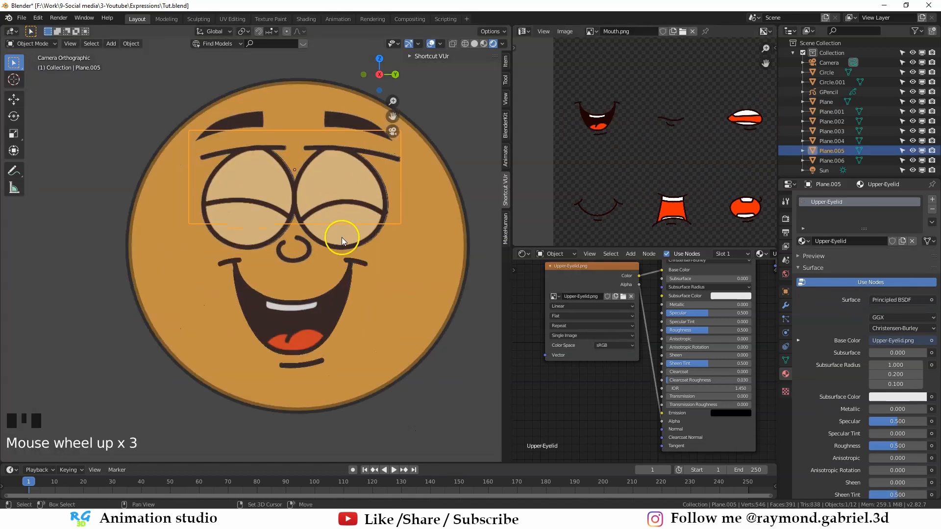
left_click(342, 237, "shift")
key("h")
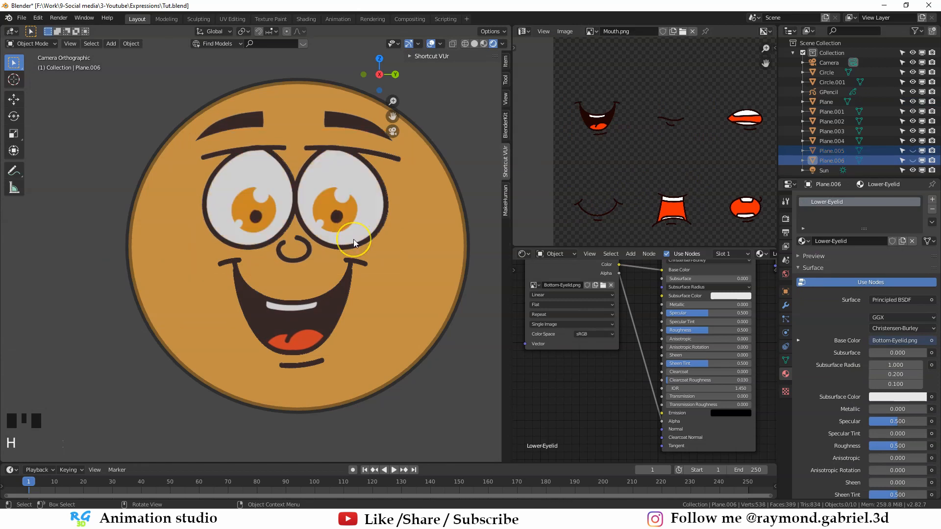
key("ctrl+z")
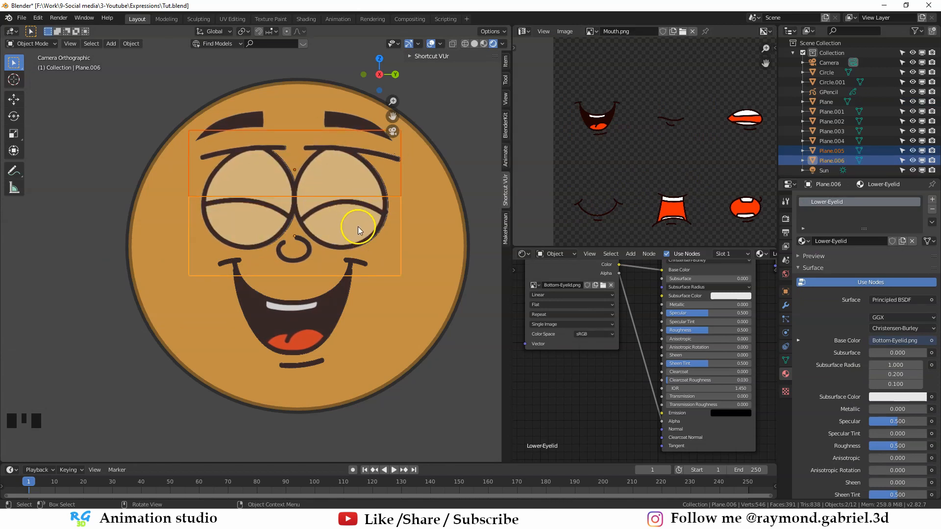
key("h")
key("ctrl+z")
key("alt+a")
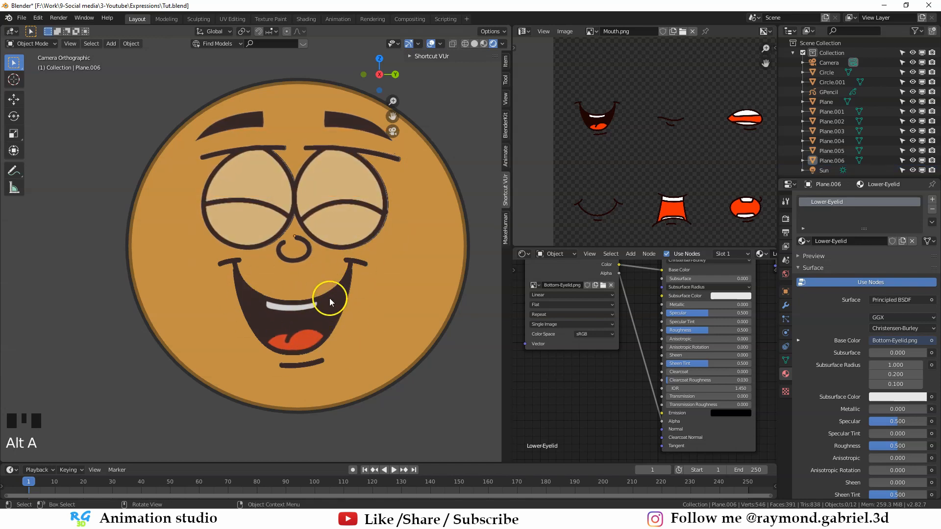
scroll(327, 164, "down", 2)
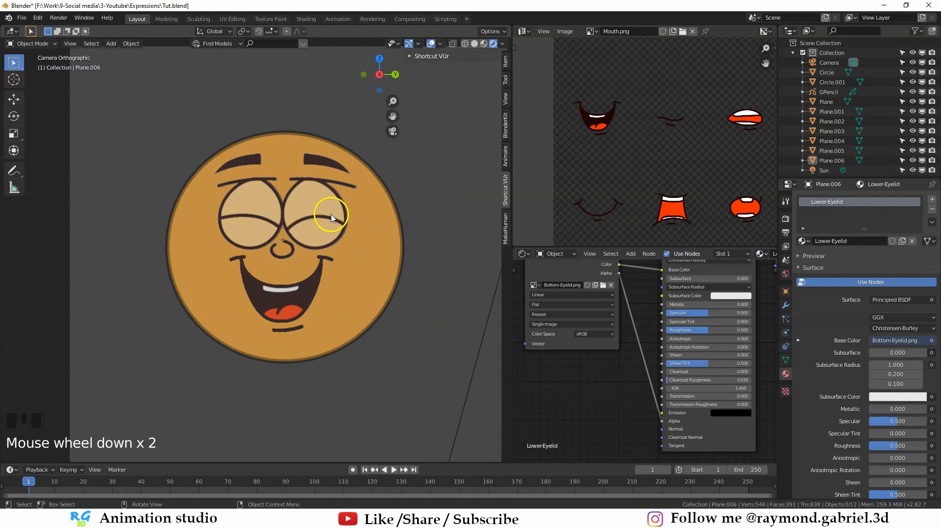